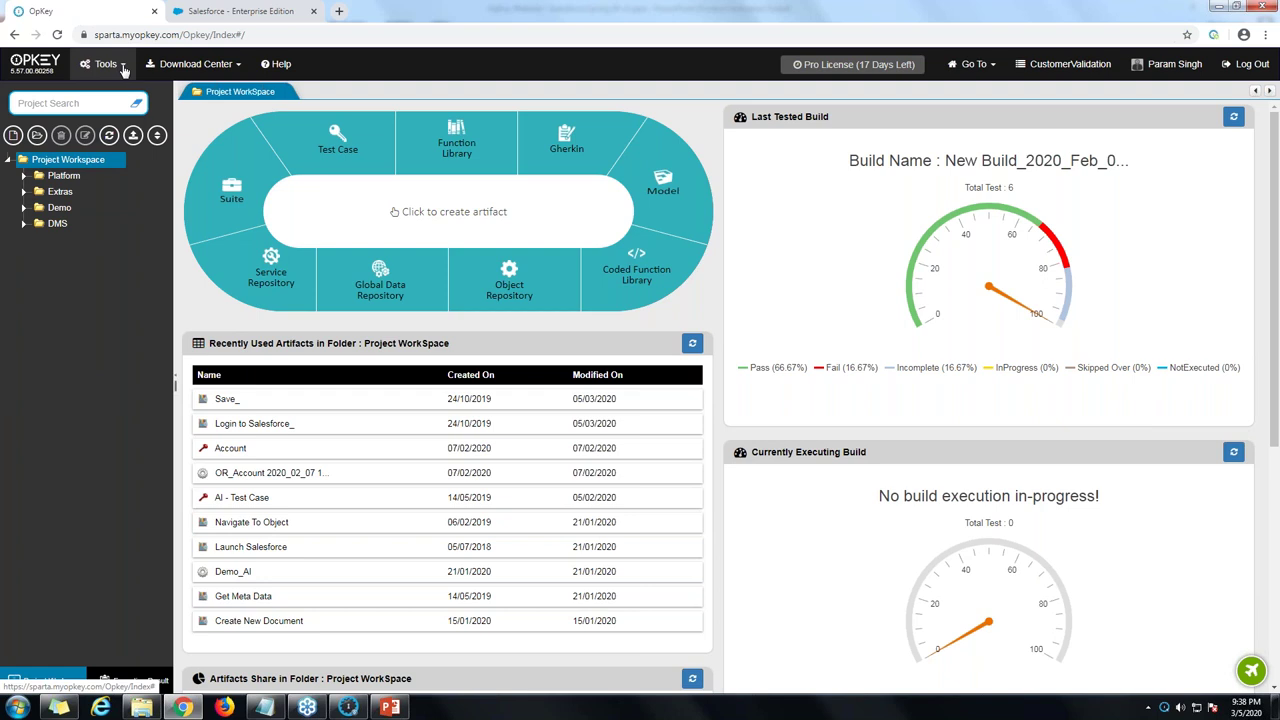
- Open Salesforce API Settings and expand the EQMS row to reveal its Sandbox environment
{"action": "left_click", "coordinate": [122, 66]}
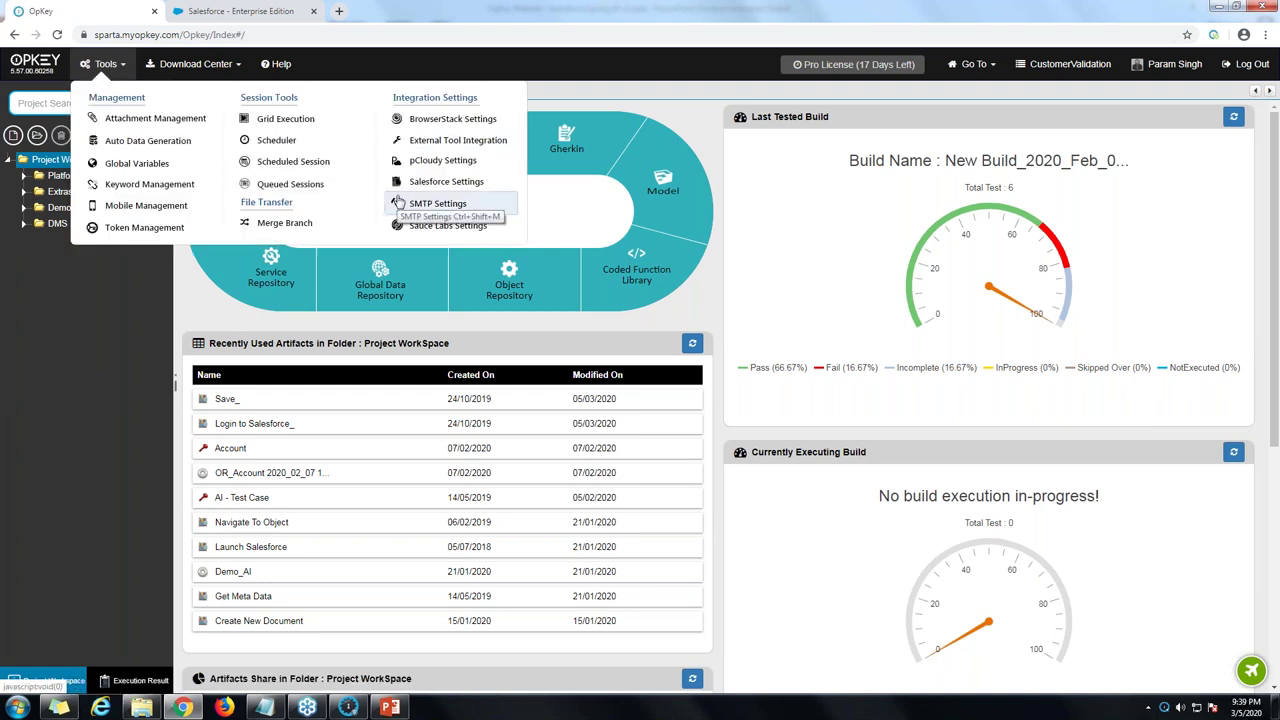
{"action": "mouse_move", "coordinate": [430, 186]}
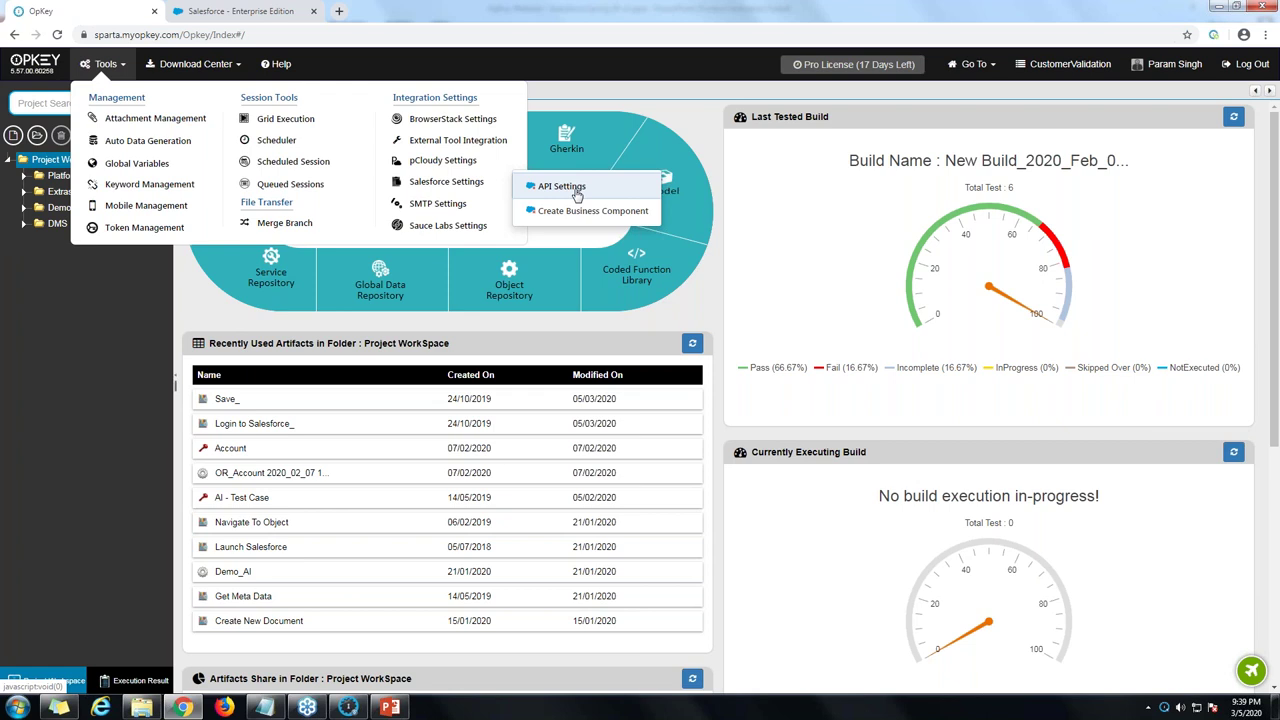
{"action": "left_click", "coordinate": [577, 192]}
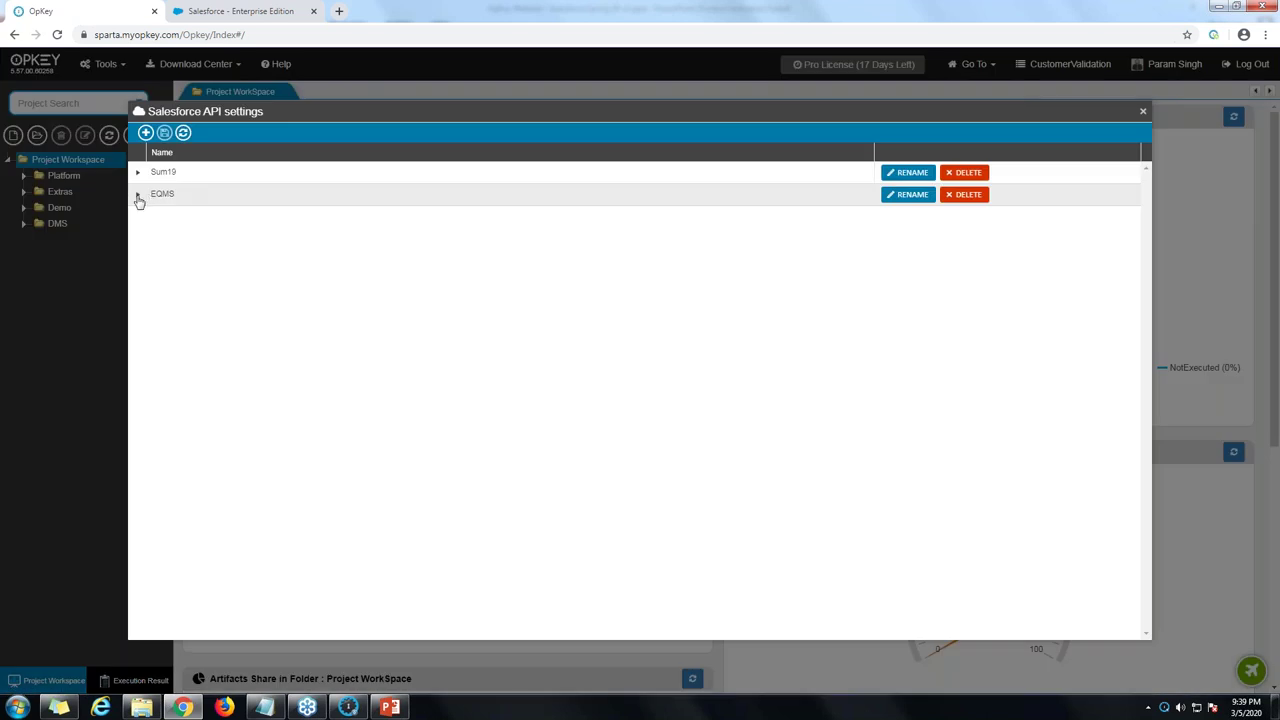
{"action": "left_click", "coordinate": [138, 196]}
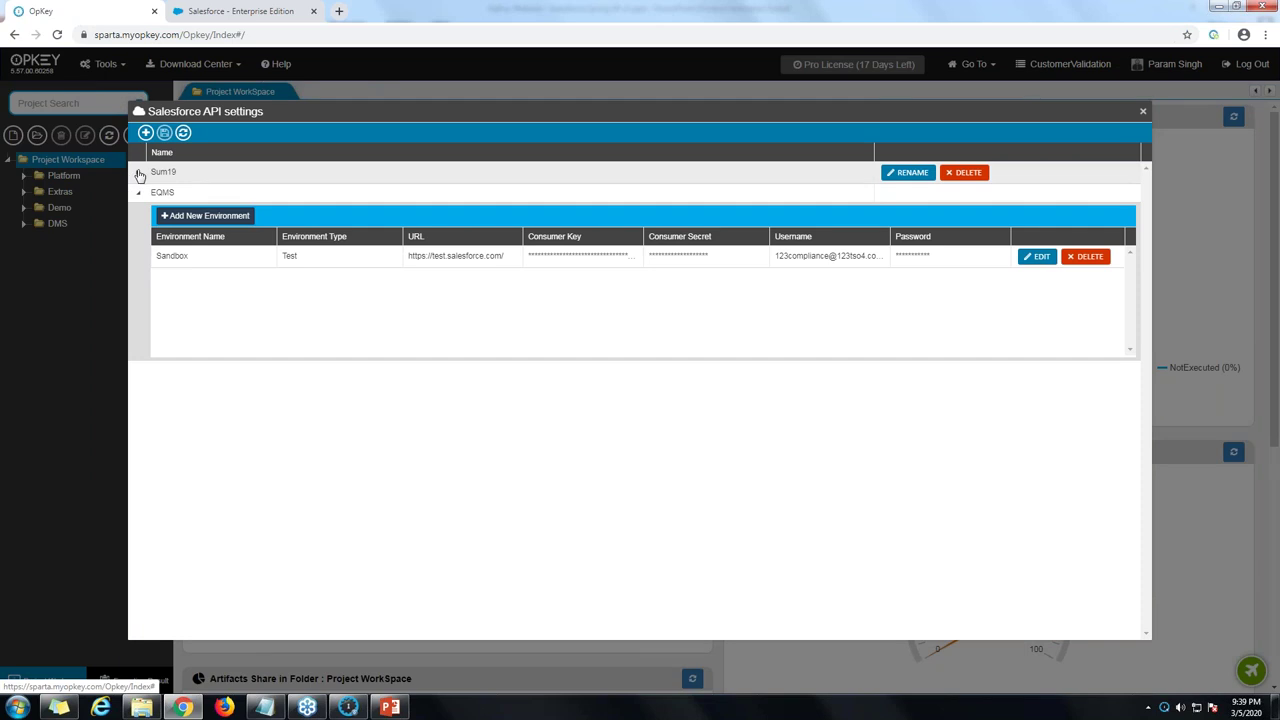
- Briefly expand and collapse Sum19's environments, then close the API settings dialog
{"action": "left_click", "coordinate": [139, 173]}
{"action": "left_click", "coordinate": [139, 173]}
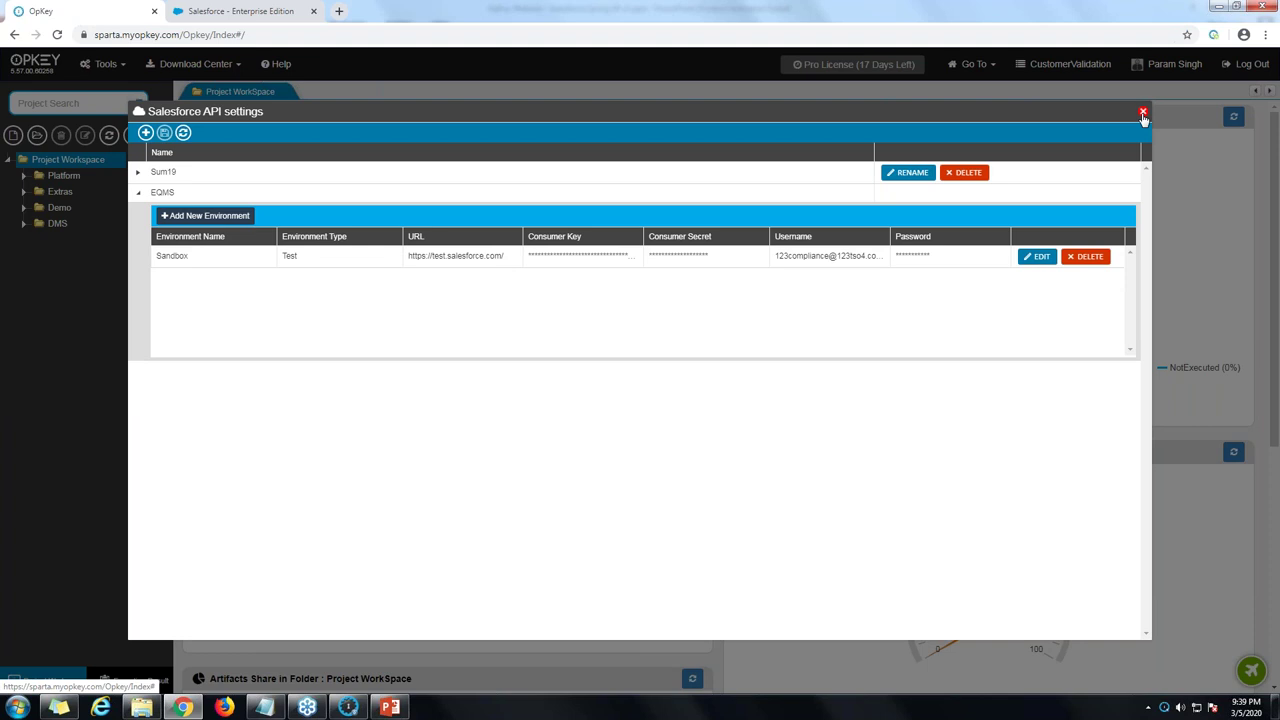
{"action": "left_click", "coordinate": [1143, 113]}
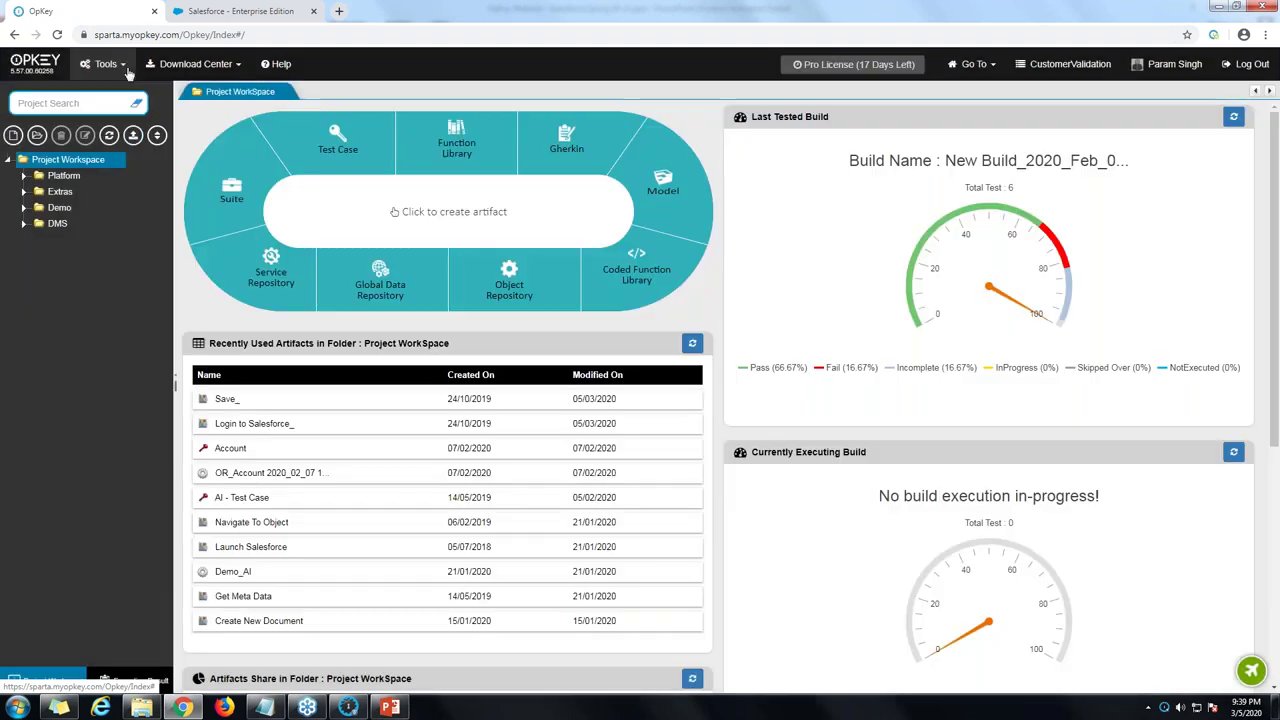
- Choose Salesforce Settings > Create Business Component to bring up the Salesforce Login dialog
{"action": "left_click", "coordinate": [105, 63]}
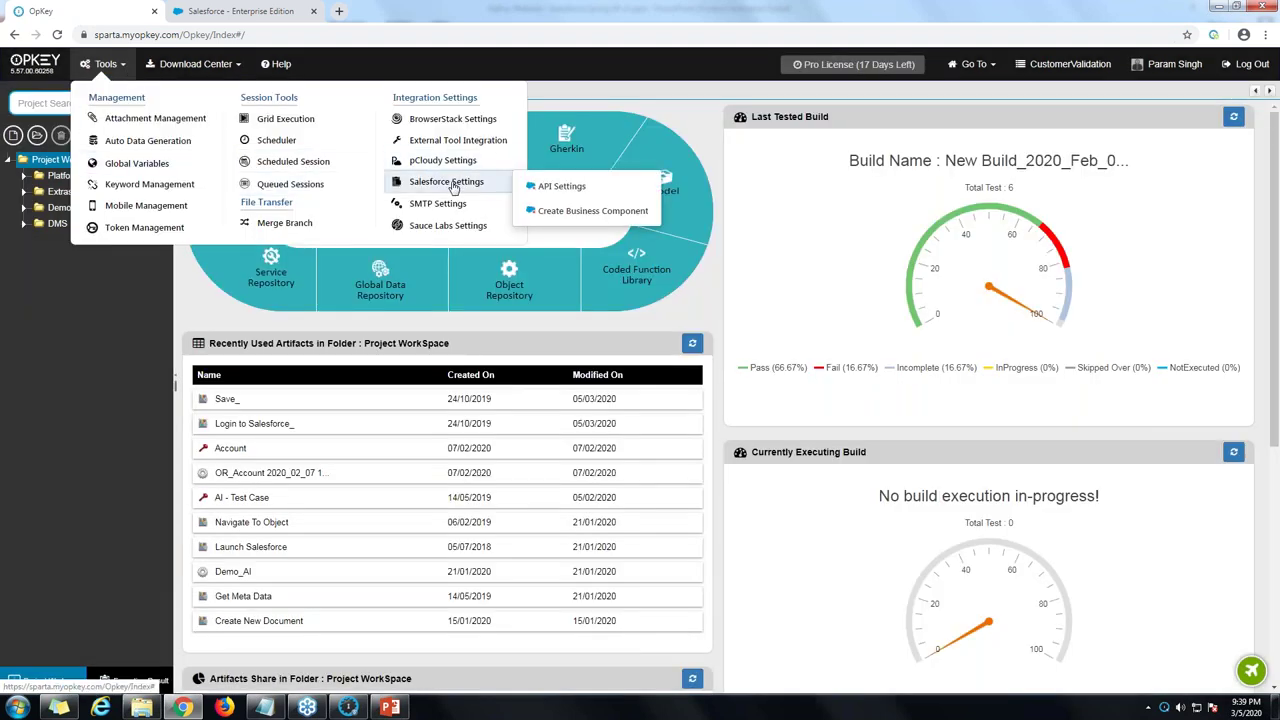
{"action": "mouse_move", "coordinate": [455, 181]}
{"action": "left_click", "coordinate": [616, 218]}
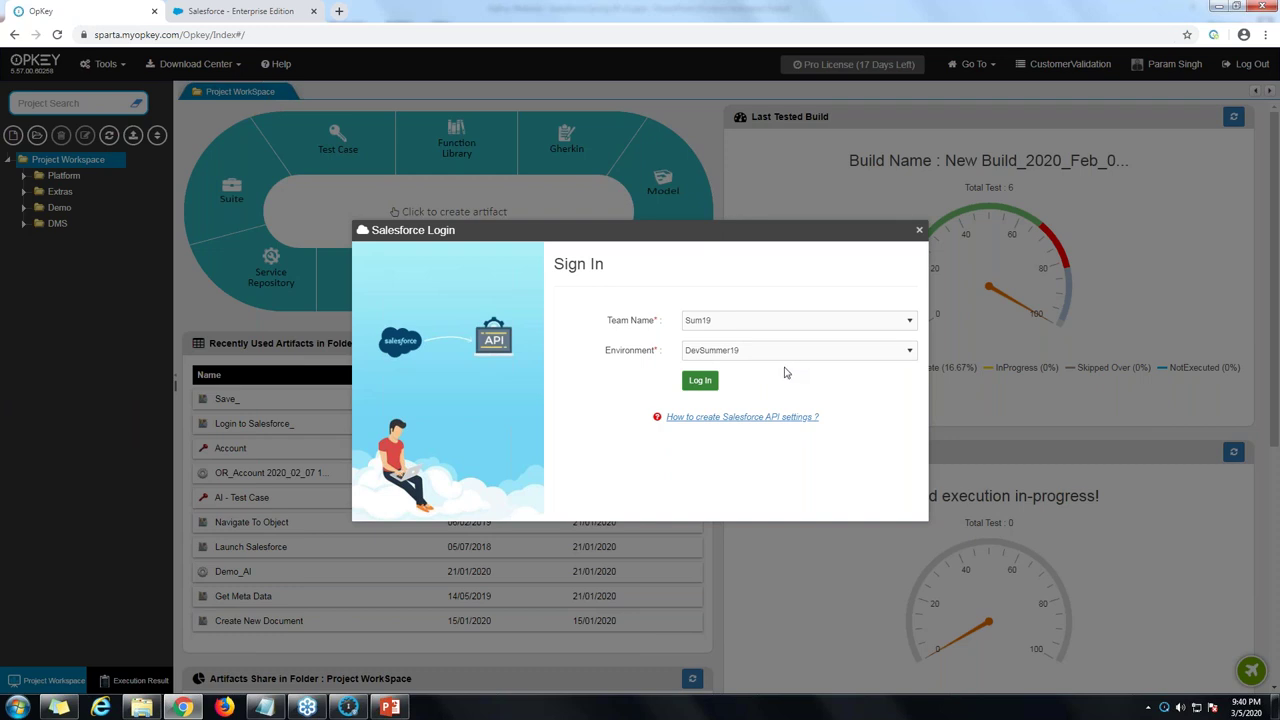
- Log in to Salesforce with team EQMS and environment Sandbox
{"action": "left_click", "coordinate": [769, 324]}
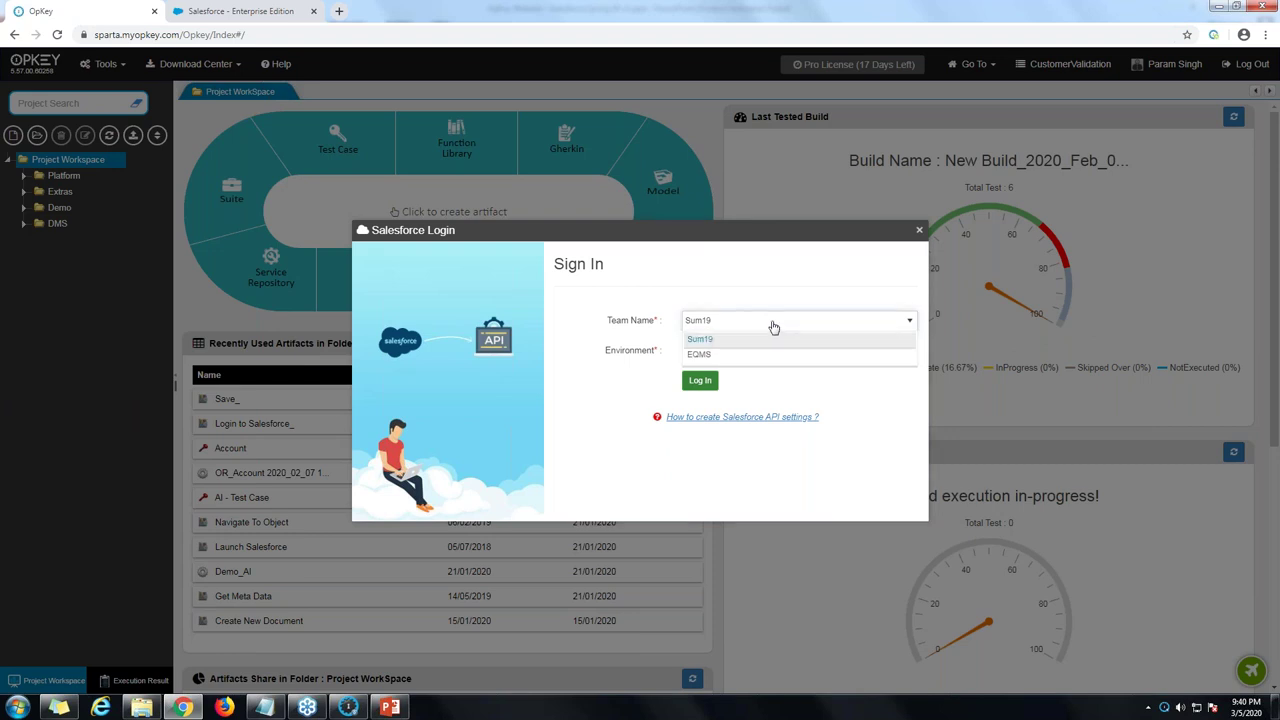
{"action": "left_click", "coordinate": [731, 356]}
{"action": "left_click", "coordinate": [749, 352]}
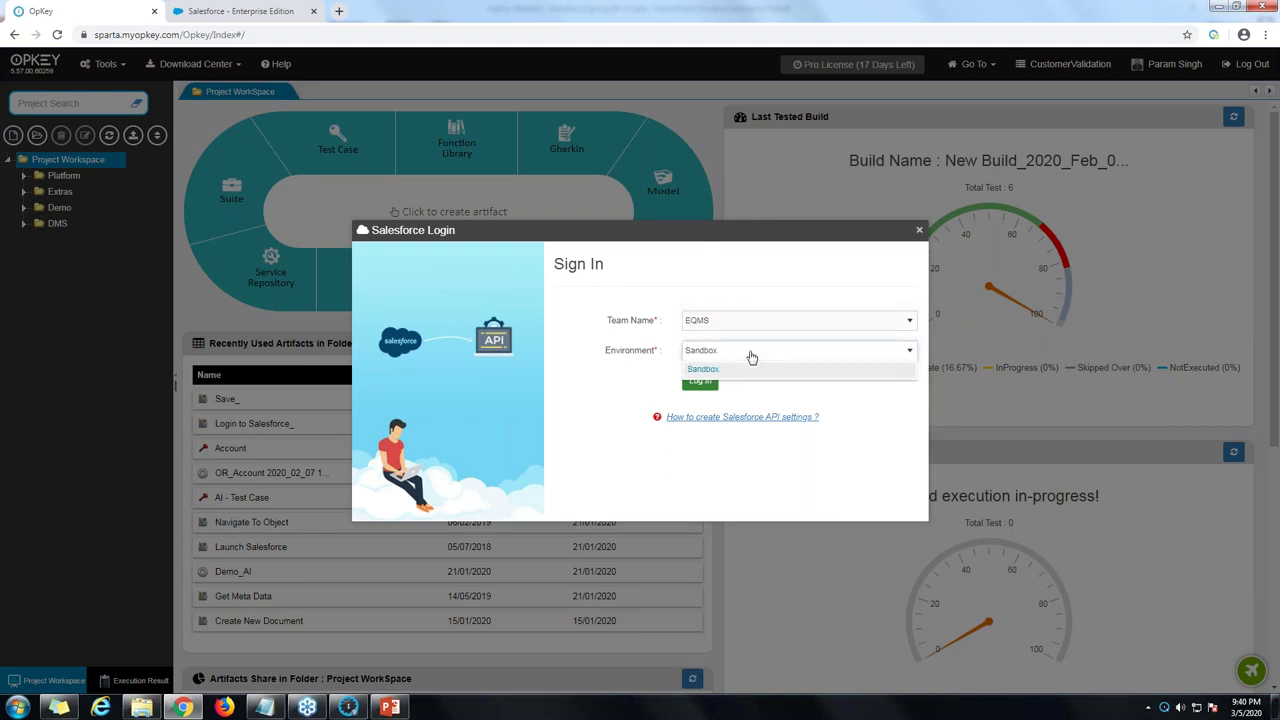
{"action": "left_click", "coordinate": [752, 370]}
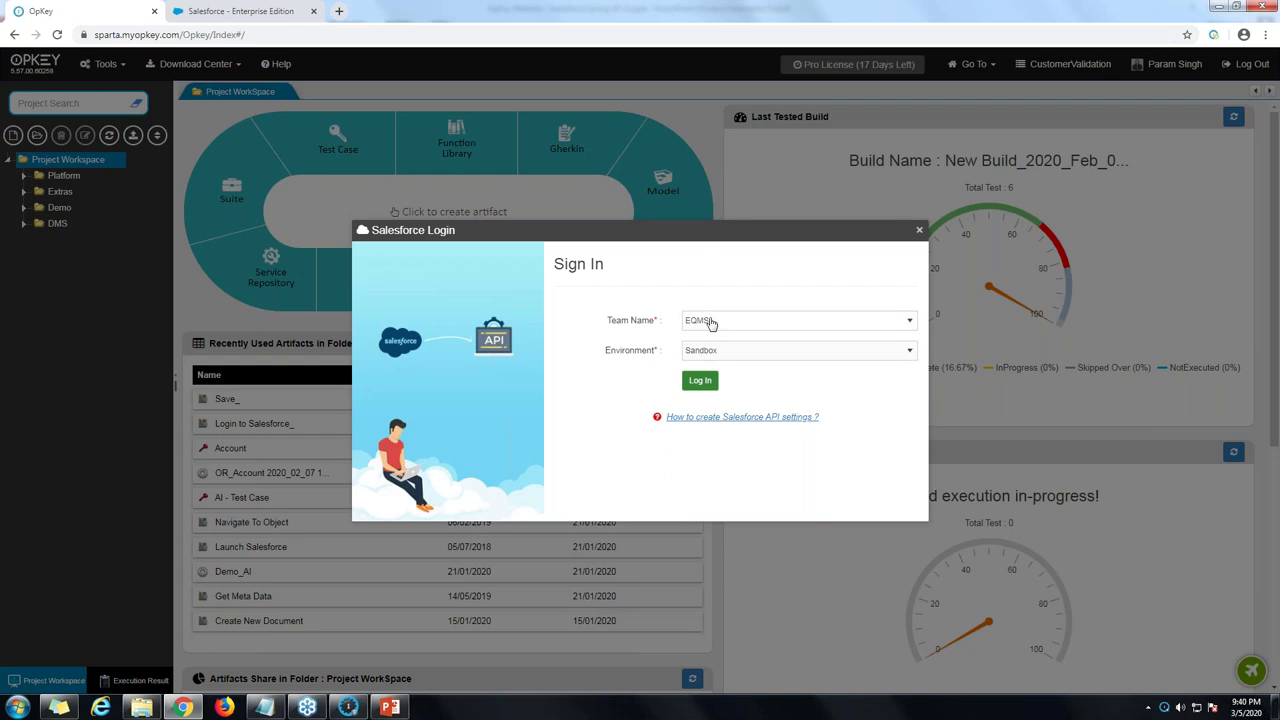
{"action": "left_click", "coordinate": [702, 385]}
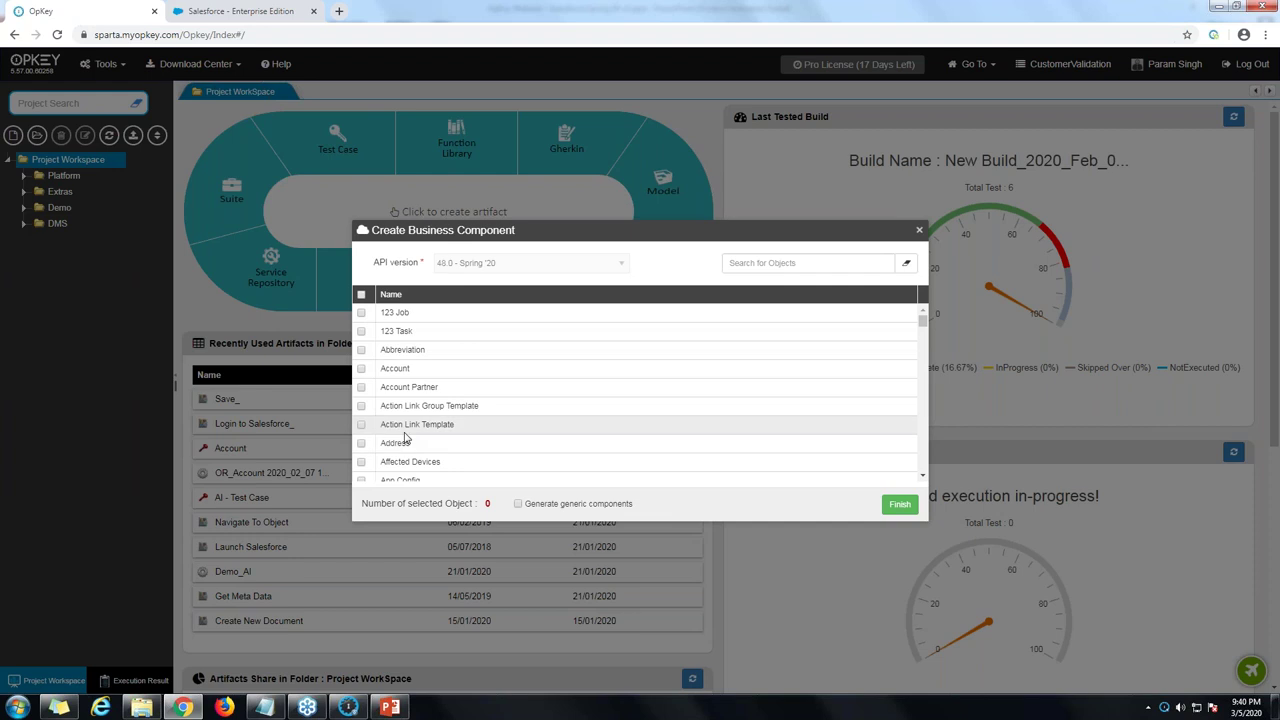
- Tick only the Account object, after trying and clearing the select-all checkbox
{"action": "scroll", "coordinate": [465, 399], "scroll_direction": "down", "scroll_amount": 3}
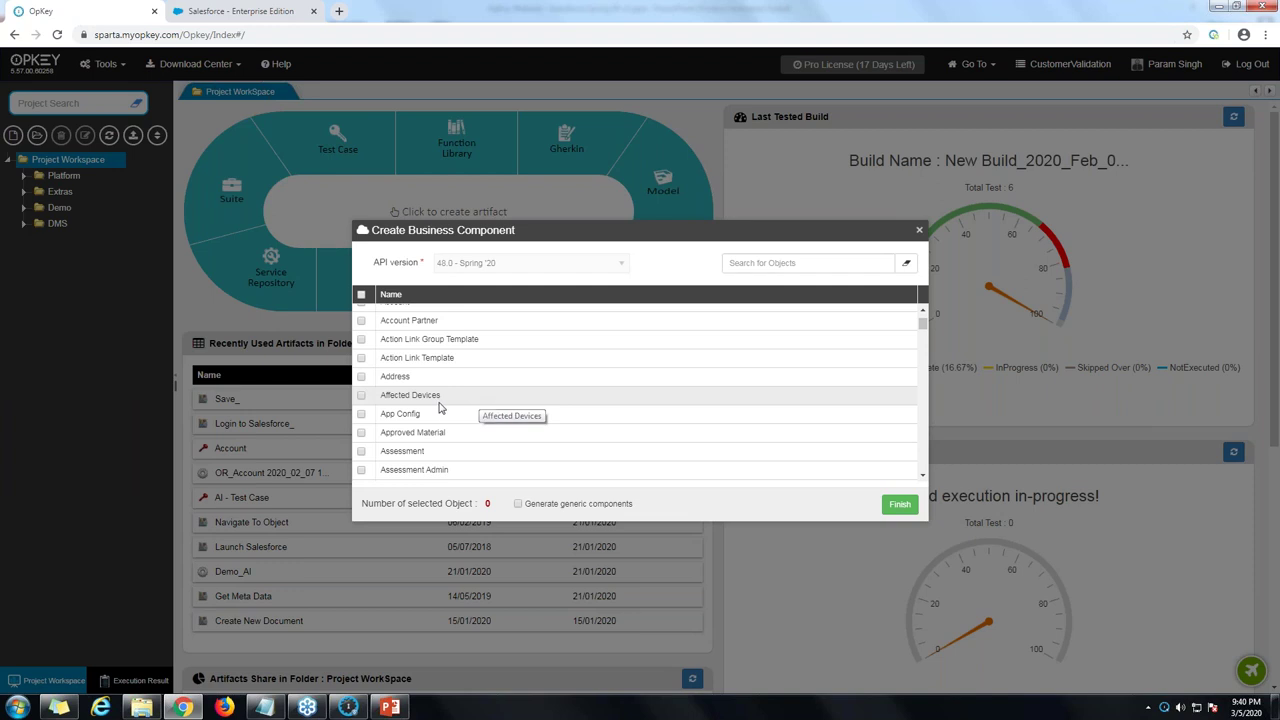
{"action": "scroll", "coordinate": [384, 354], "scroll_direction": "up", "scroll_amount": 2}
{"action": "scroll", "coordinate": [375, 360], "scroll_direction": "up", "scroll_amount": 1}
{"action": "left_click", "coordinate": [361, 368]}
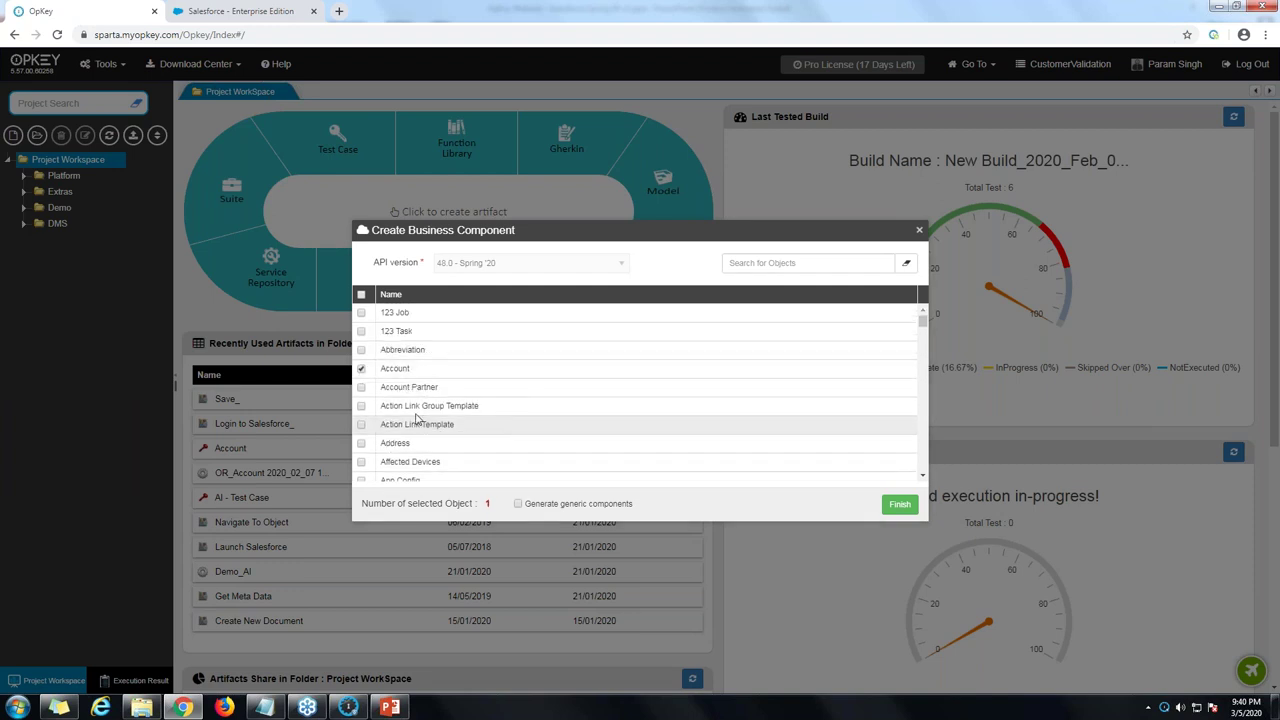
{"action": "scroll", "coordinate": [395, 440], "scroll_direction": "down", "scroll_amount": 3}
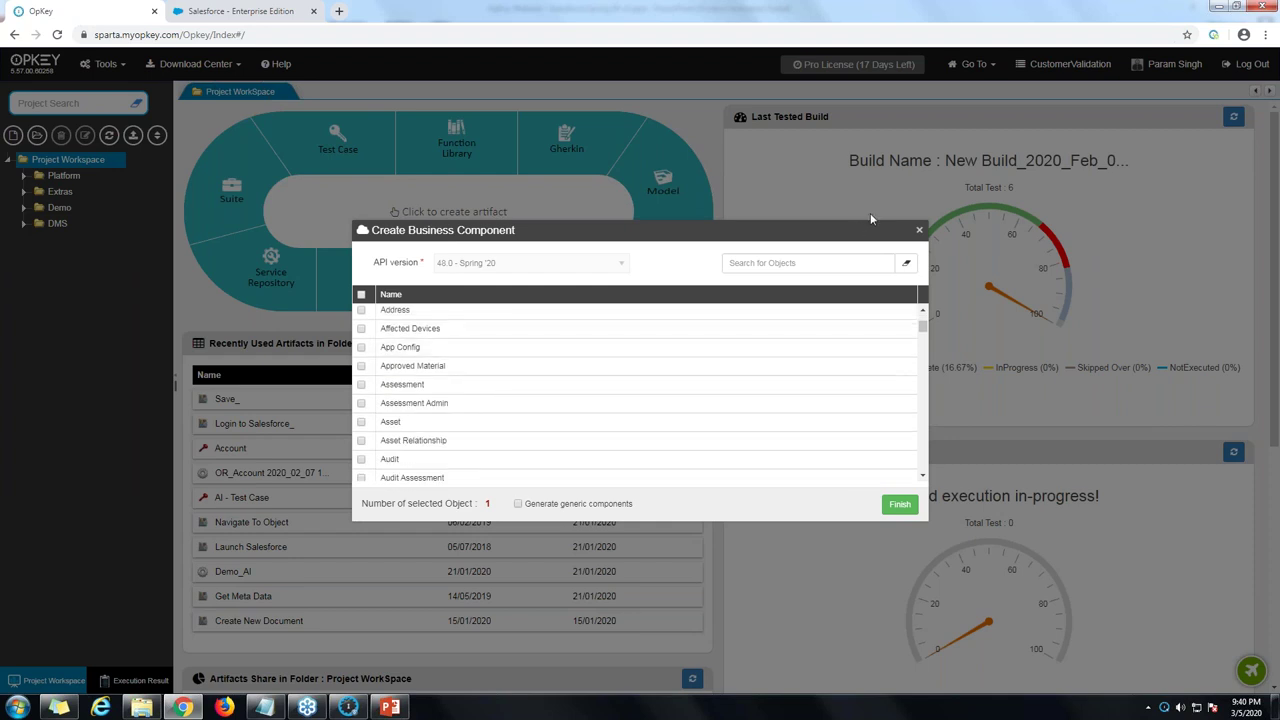
{"action": "left_click", "coordinate": [773, 263]}
{"action": "left_click", "coordinate": [361, 294]}
{"action": "left_click", "coordinate": [361, 294]}
{"action": "scroll", "coordinate": [400, 372], "scroll_direction": "up", "scroll_amount": 1}
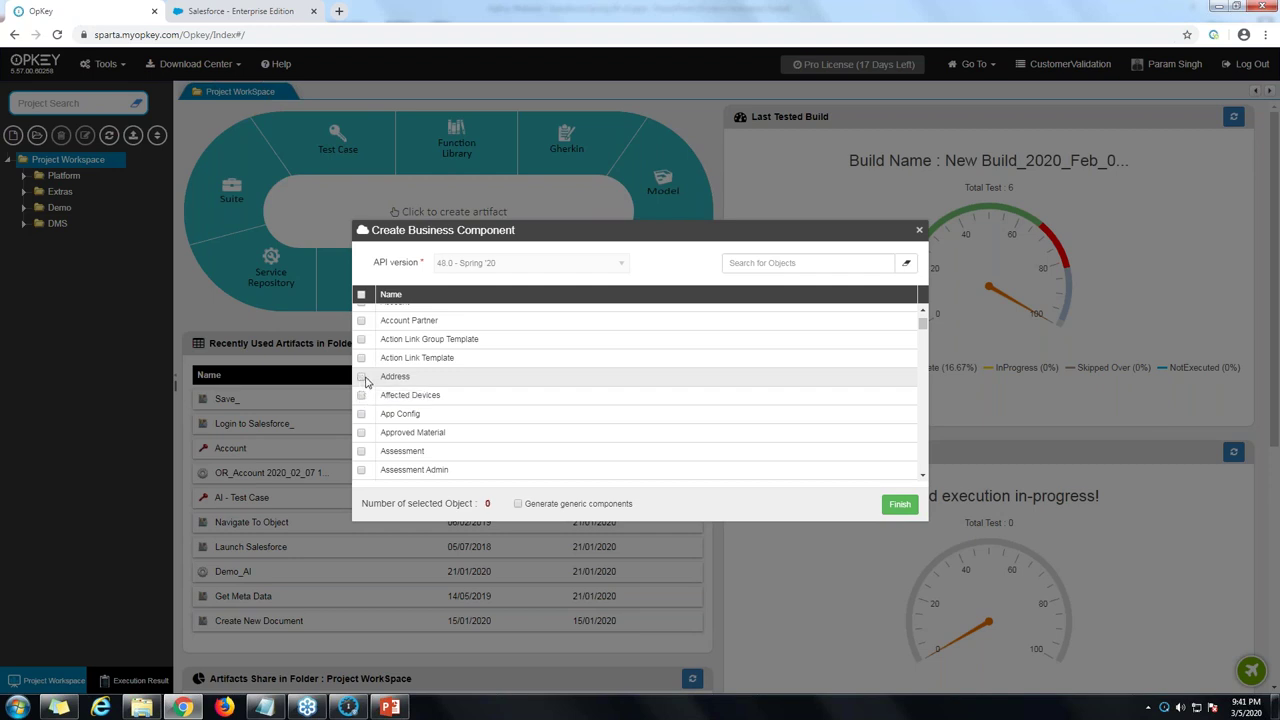
{"action": "scroll", "coordinate": [364, 380], "scroll_direction": "up", "scroll_amount": 2}
{"action": "left_click", "coordinate": [361, 370]}
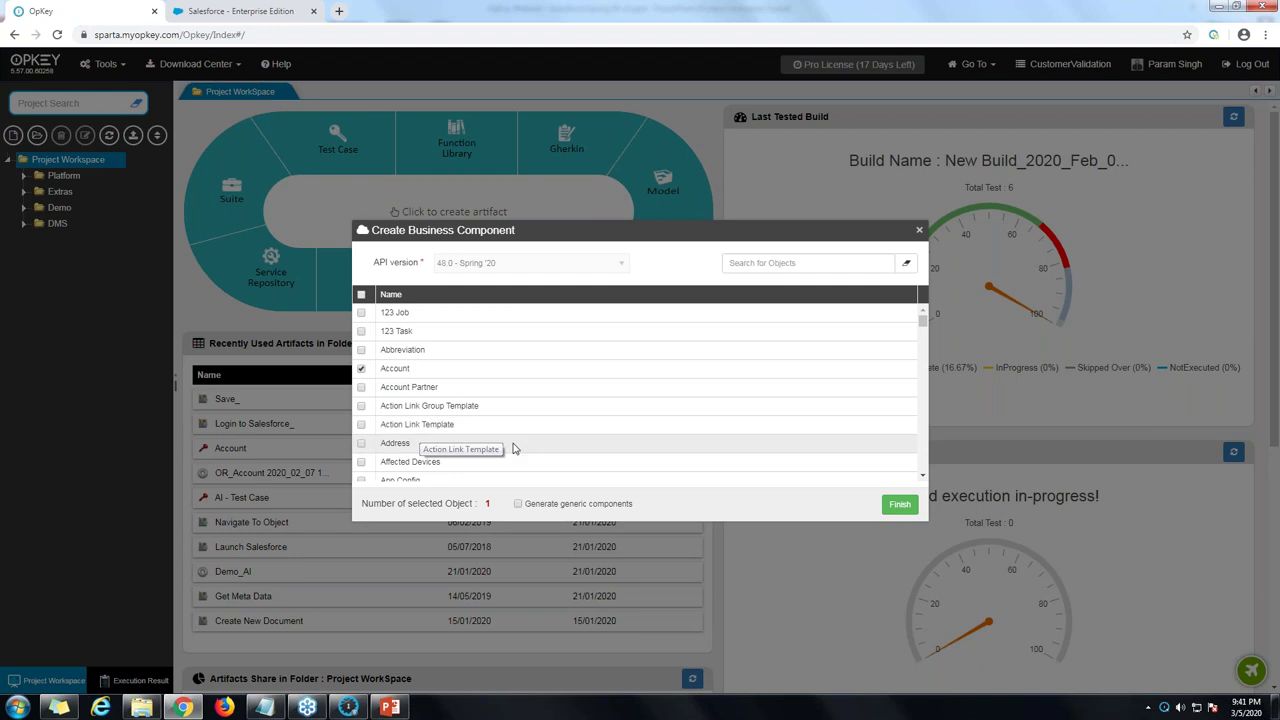
- Search 'devic', add Device, enable generic components, and finish generating the business components
{"action": "left_click", "coordinate": [778, 265]}
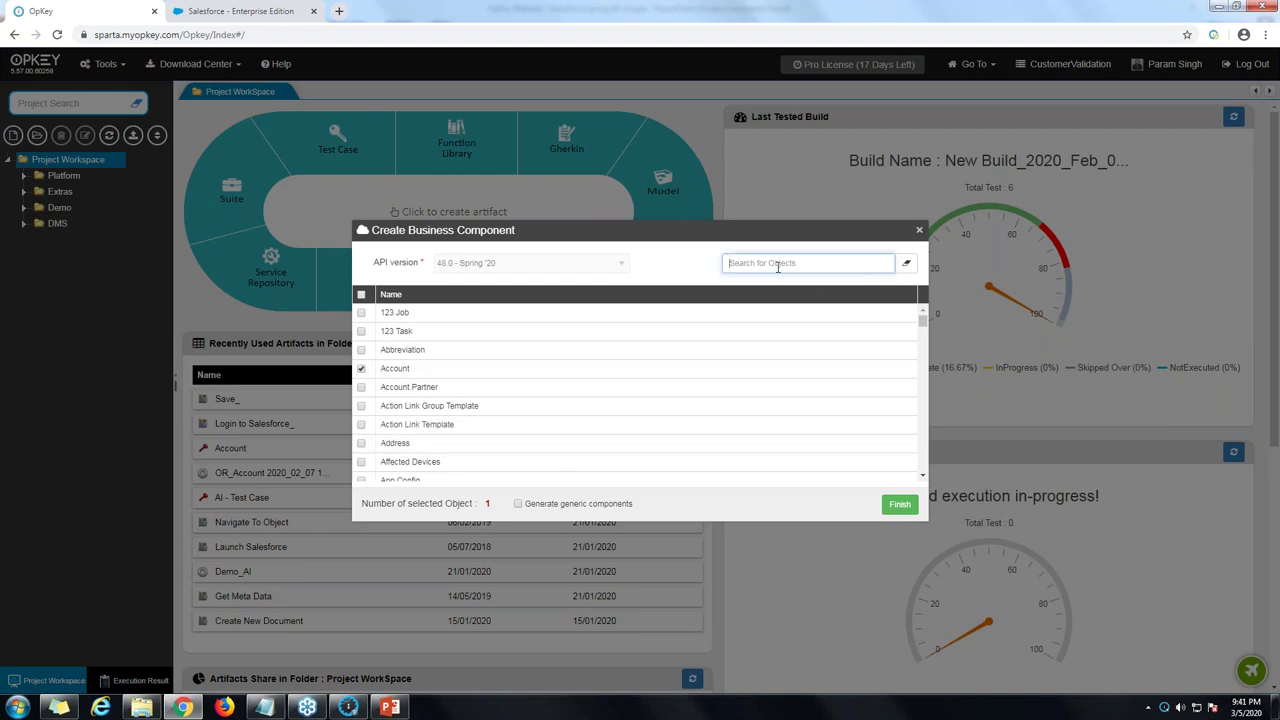
{"action": "type", "text": "devic"}
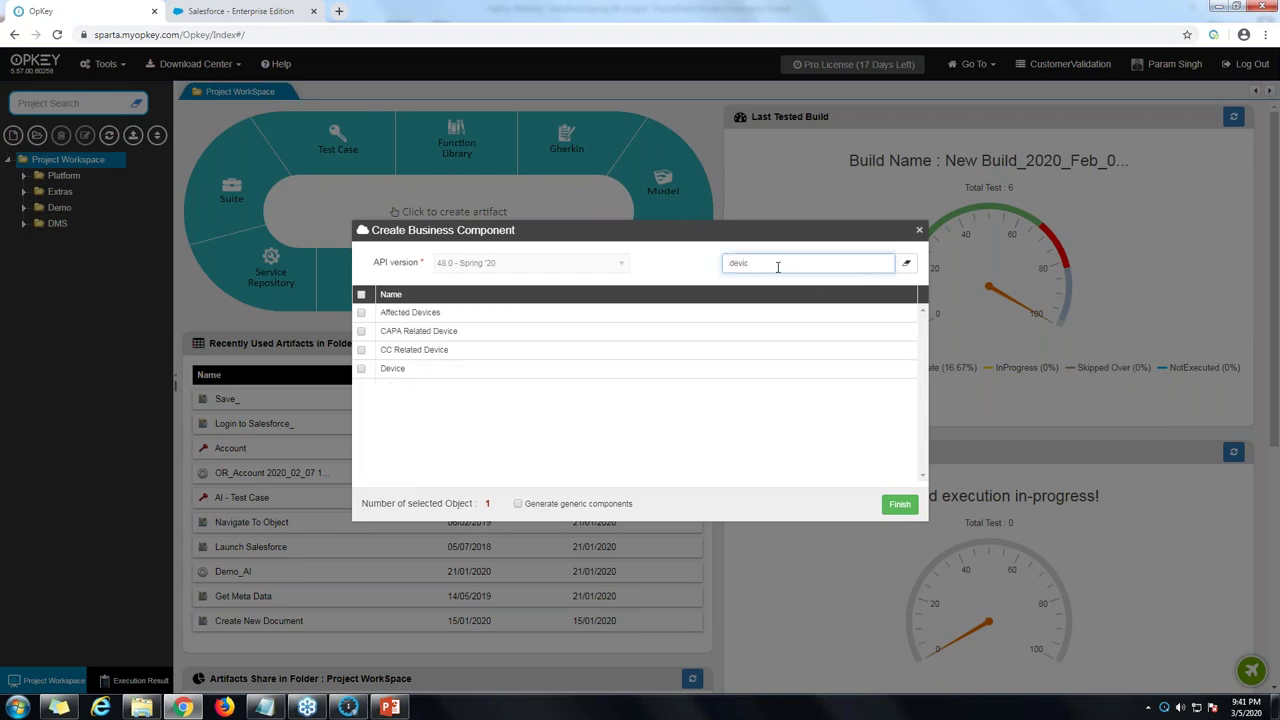
{"action": "left_click", "coordinate": [361, 370]}
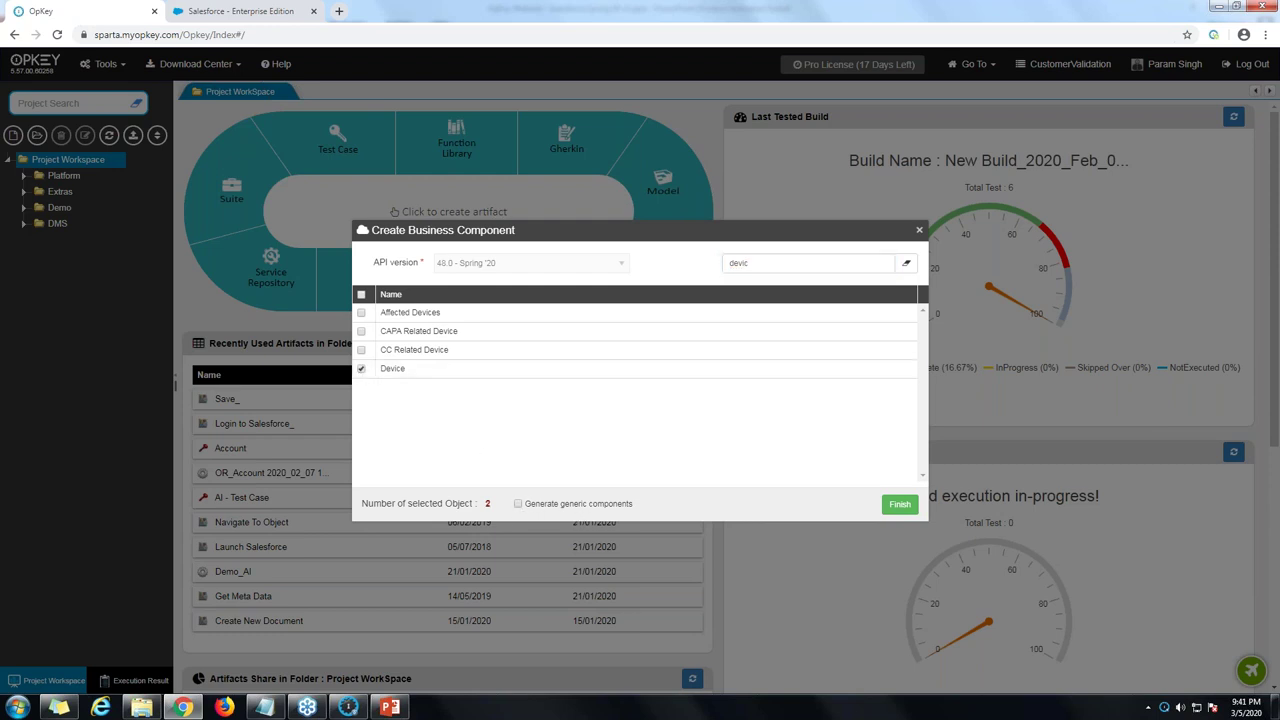
{"action": "mouse_move", "coordinate": [516, 512]}
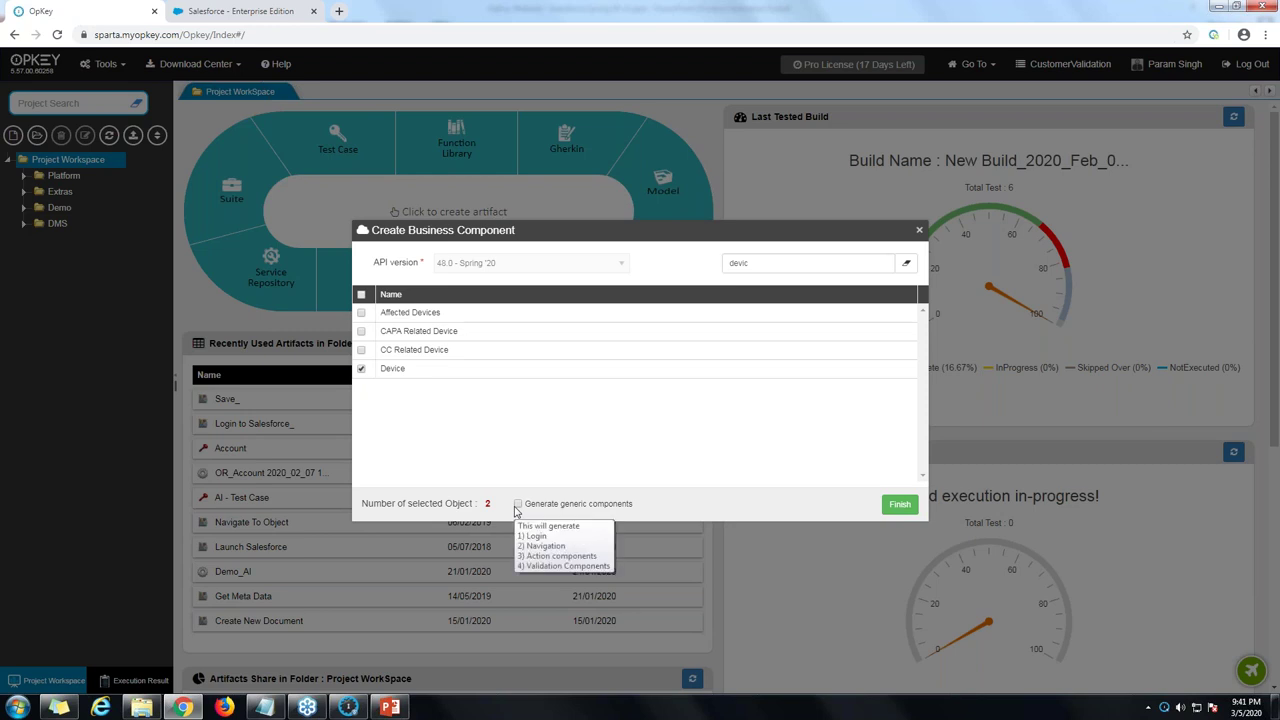
{"action": "left_click", "coordinate": [519, 504]}
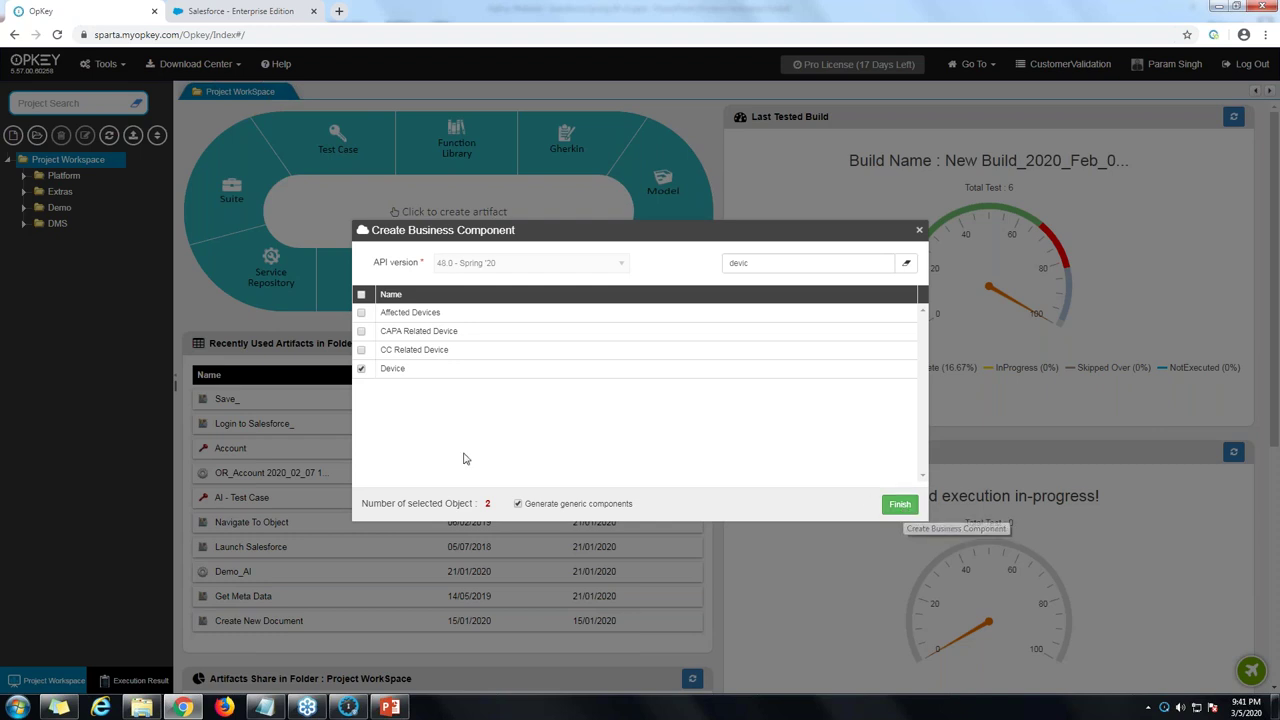
{"action": "left_click", "coordinate": [899, 504]}
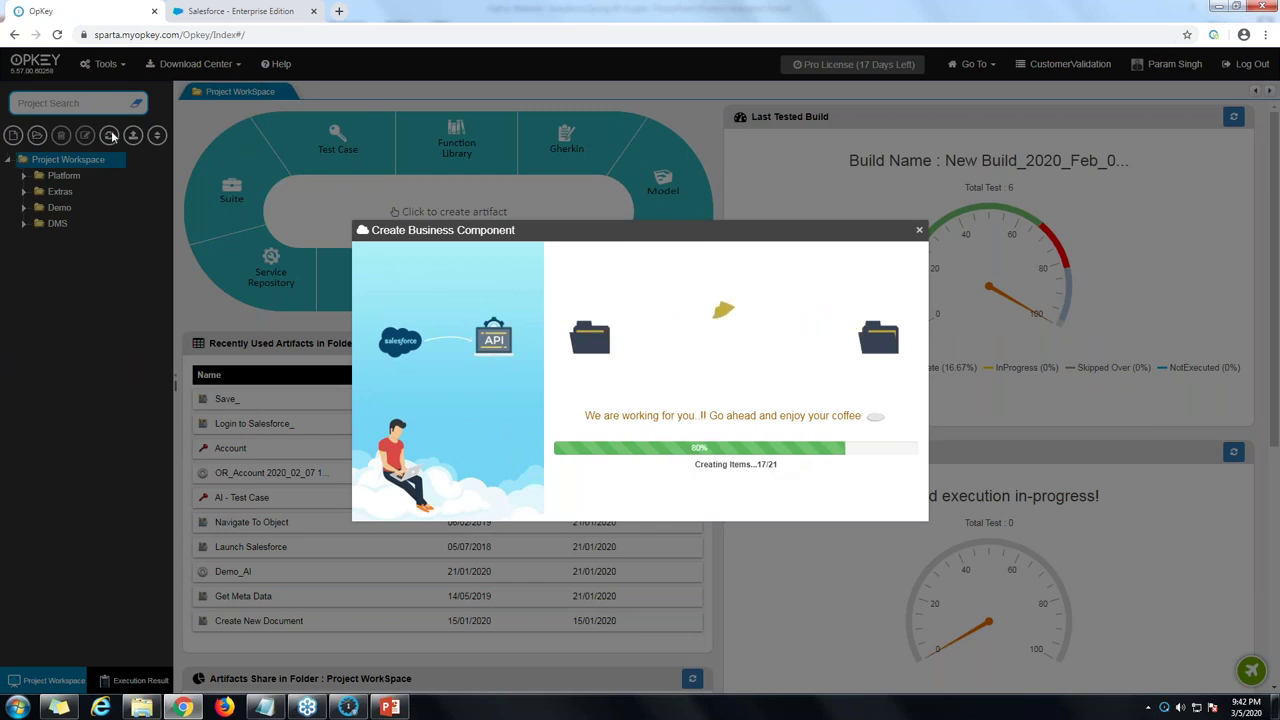
{"action": "left_click", "coordinate": [919, 231]}
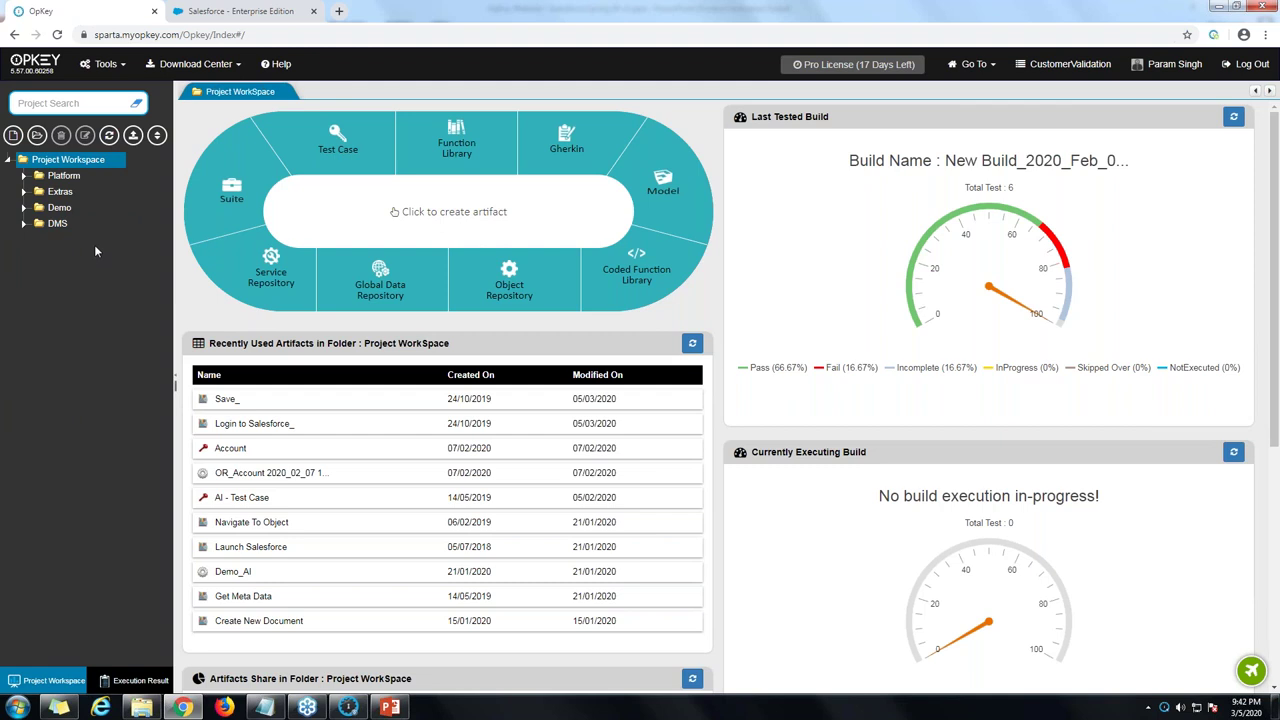
{"action": "left_click", "coordinate": [109, 135]}
- Expand Default Salesforce Location > Salesforce Components > Account and right-click the first Populate Account component
{"action": "left_click", "coordinate": [23, 242]}
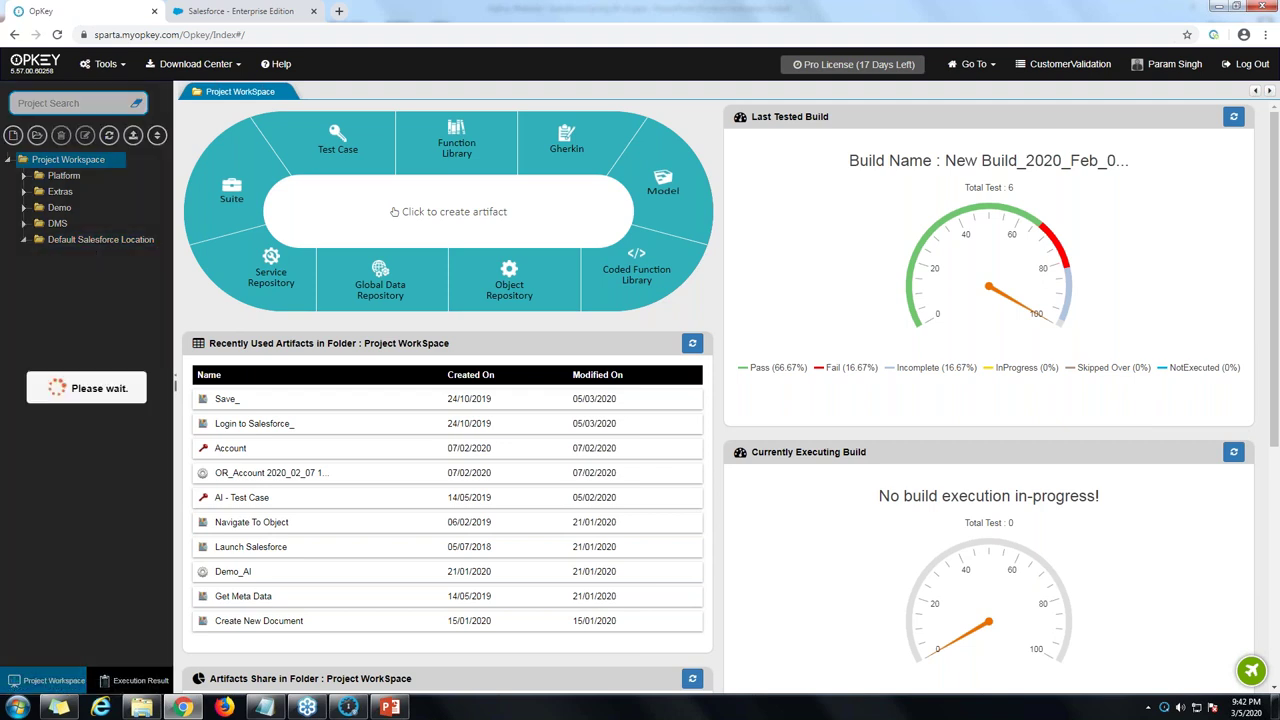
{"action": "left_click", "coordinate": [39, 257]}
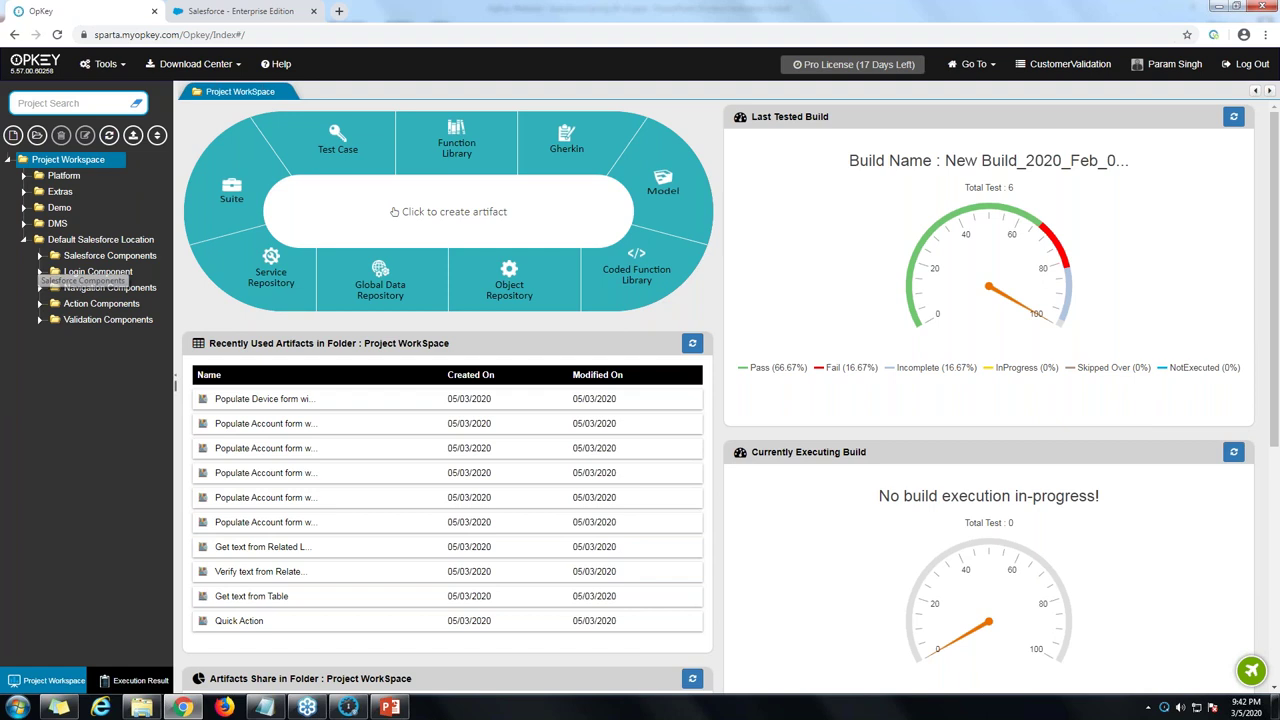
{"action": "left_click", "coordinate": [55, 273]}
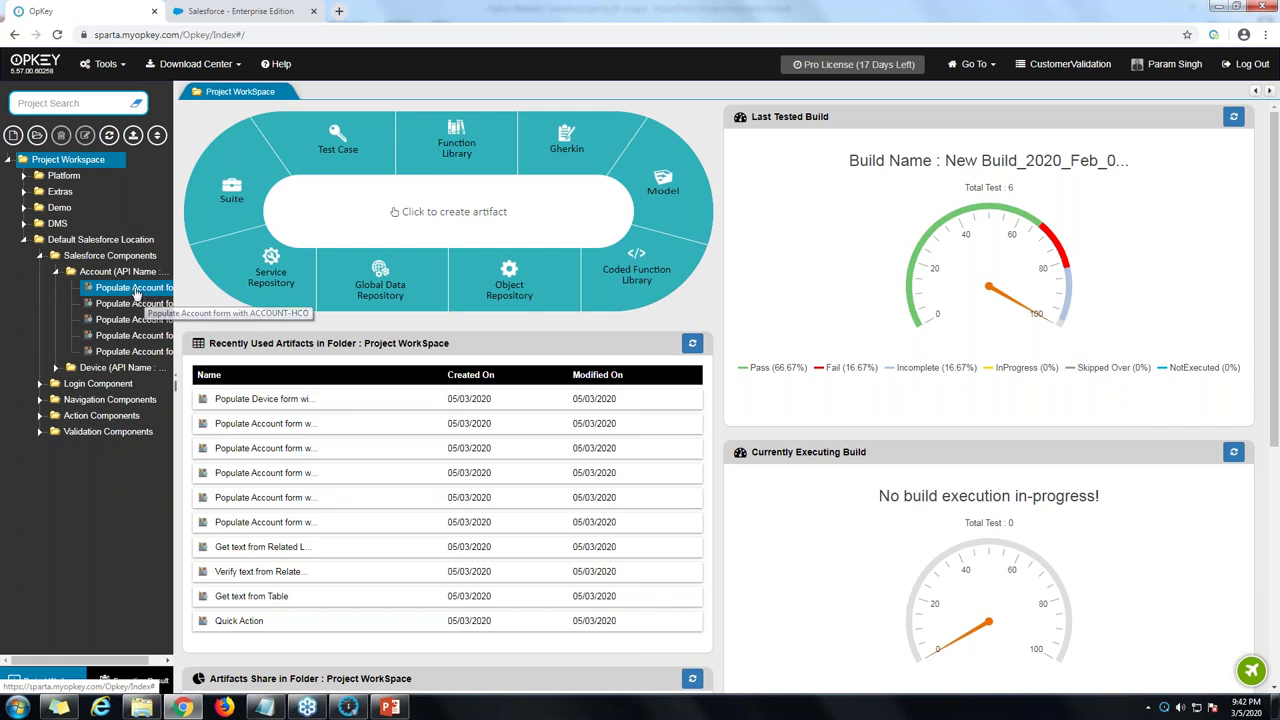
{"action": "right_click", "coordinate": [140, 290]}
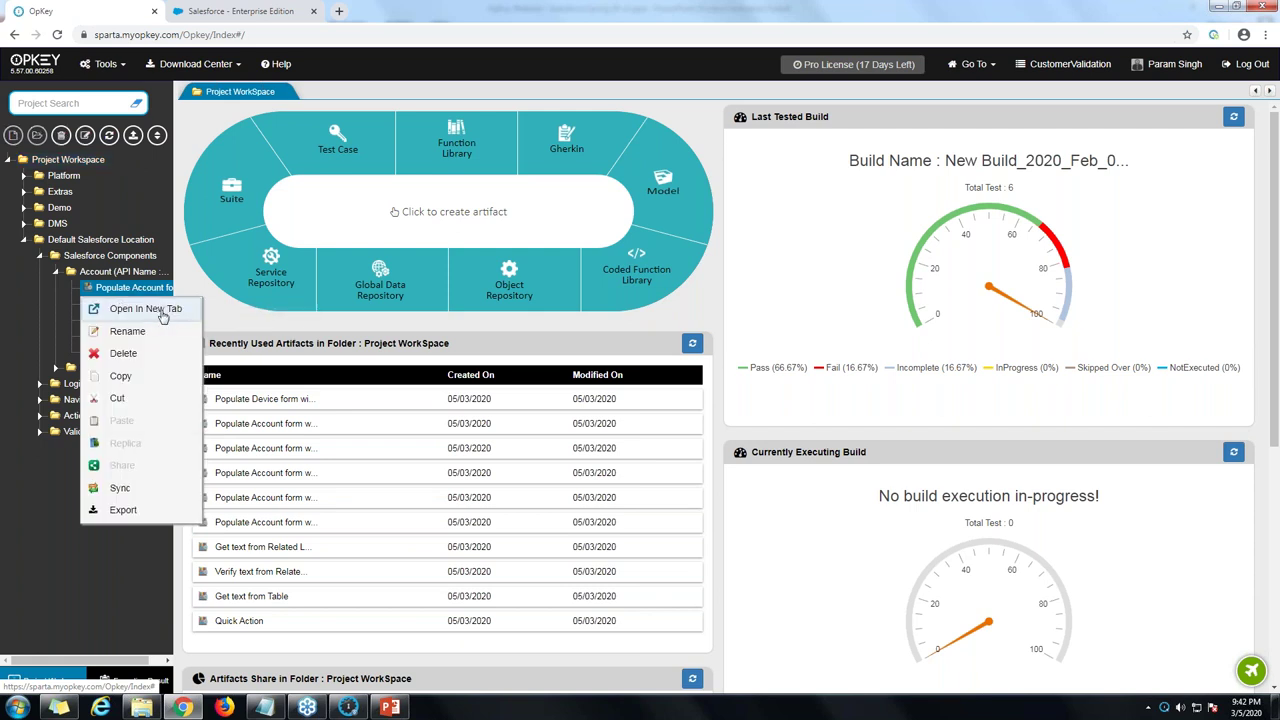
- Open Populate Account form with ACCOUNT-HCO in a new tab, inspect its Account Name step, expand Login Component
{"action": "left_click", "coordinate": [145, 309]}
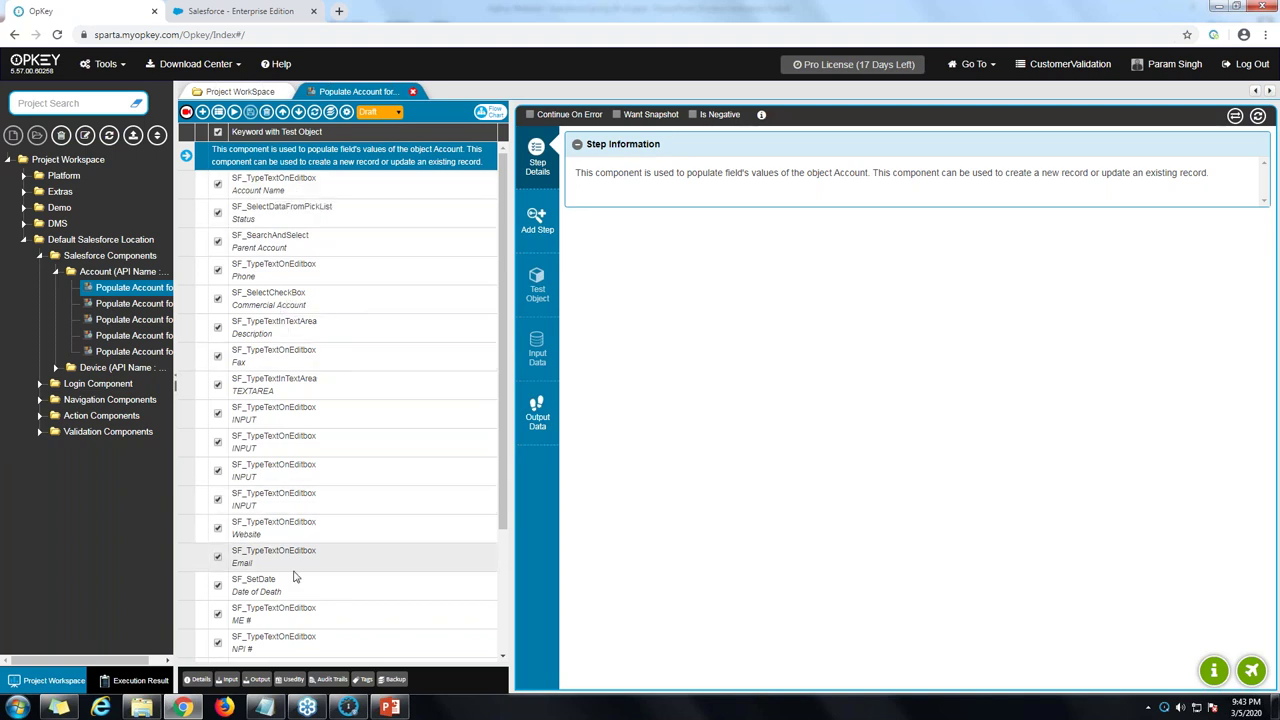
{"action": "left_click", "coordinate": [285, 186]}
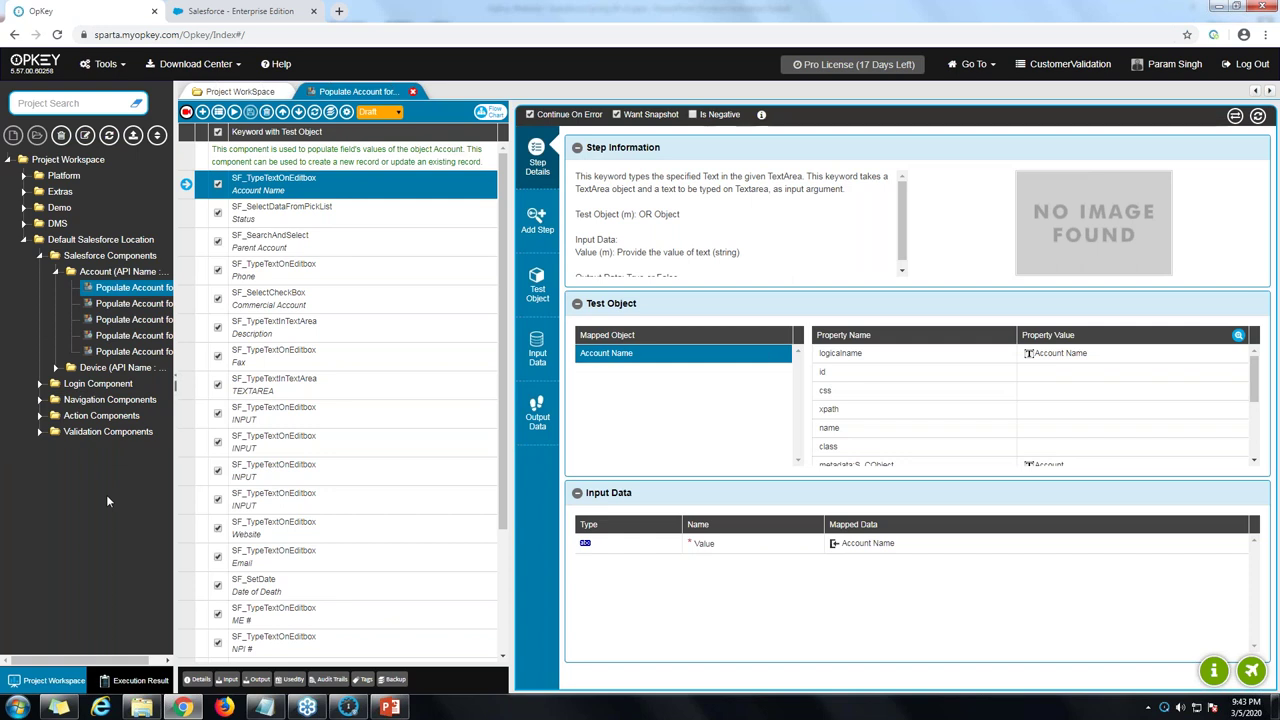
{"action": "left_click", "coordinate": [39, 384]}
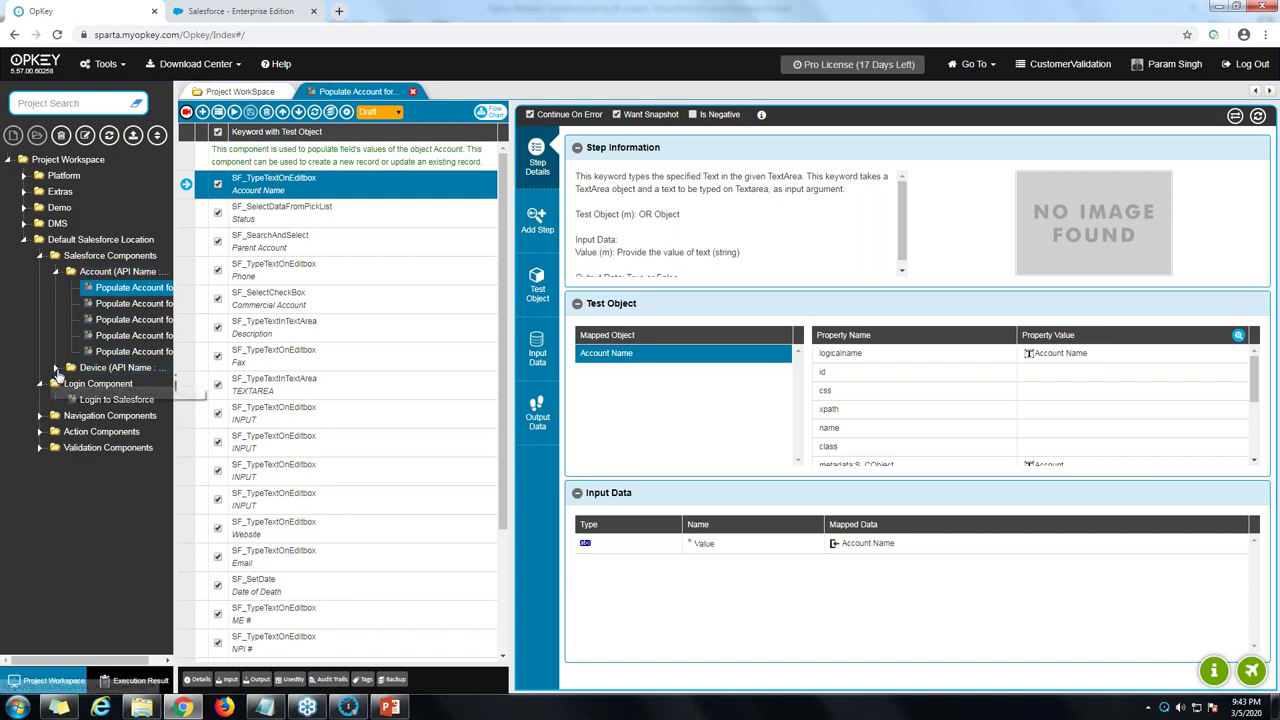
- Expand Device, then open Login to Salesforce from Login Component in its own tab
{"action": "left_click", "coordinate": [122, 368]}
{"action": "left_click", "coordinate": [113, 385]}
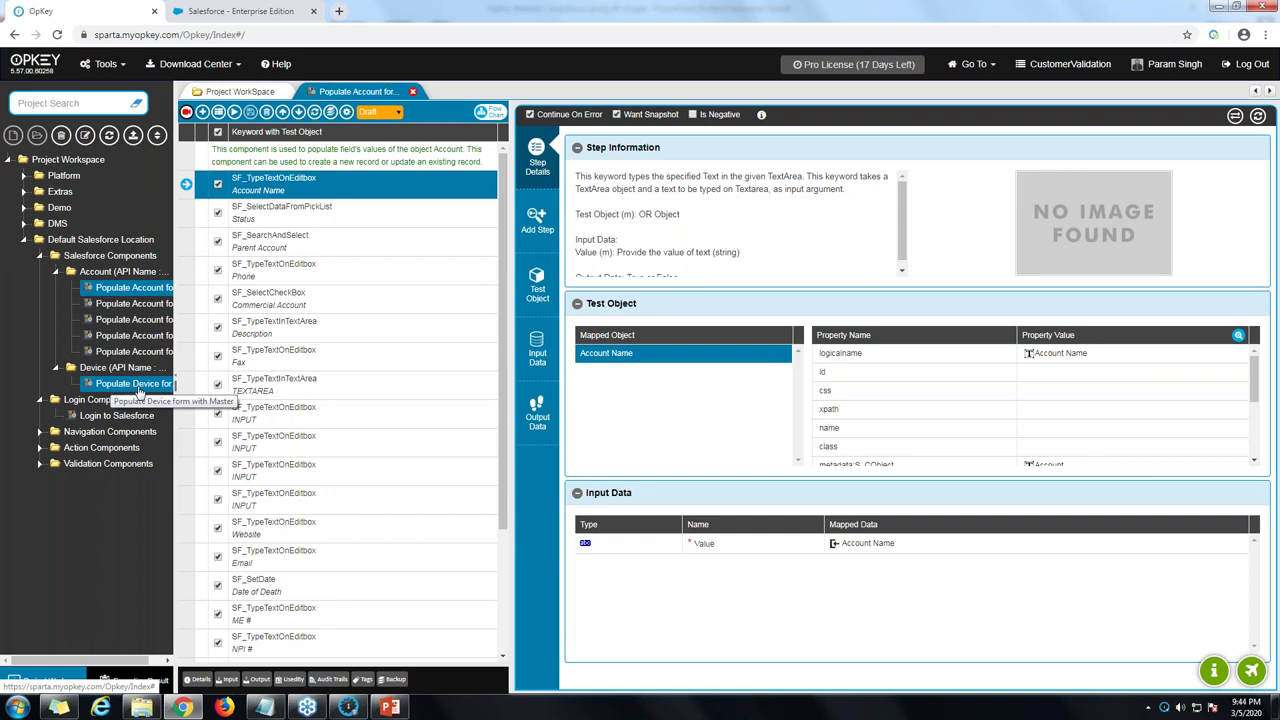
{"action": "left_click", "coordinate": [122, 415]}
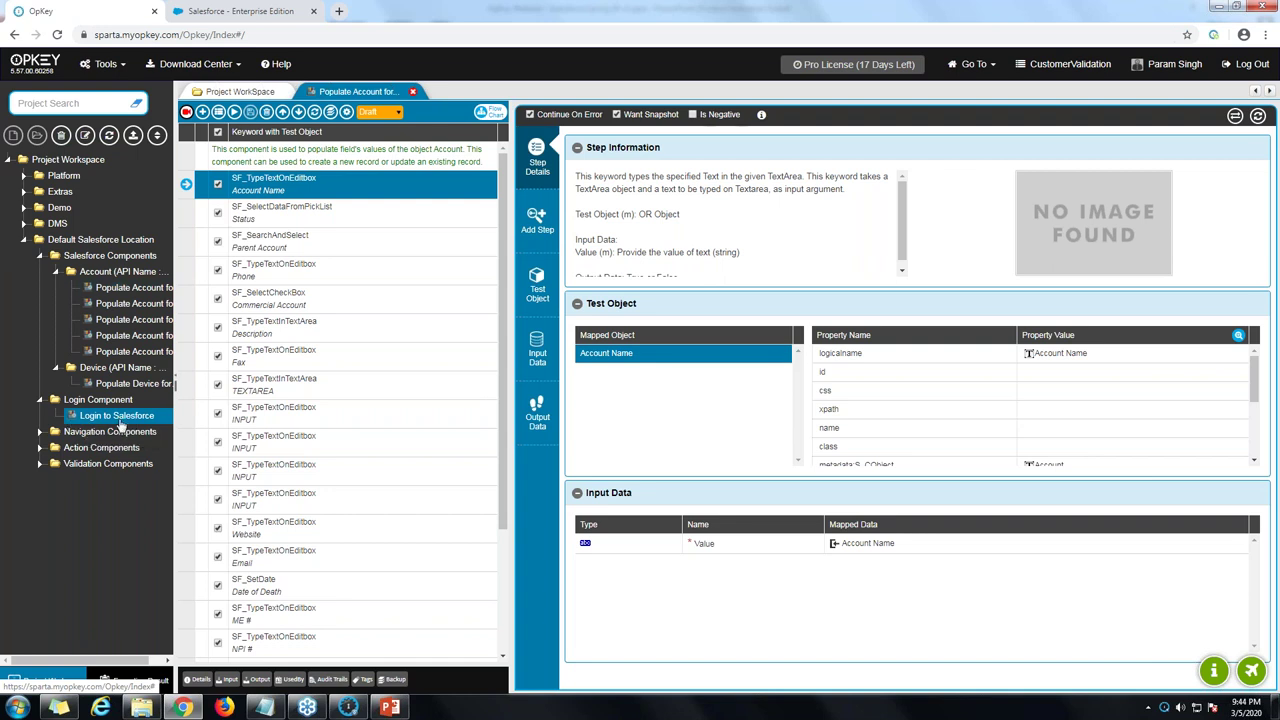
{"action": "double_click", "coordinate": [120, 419]}
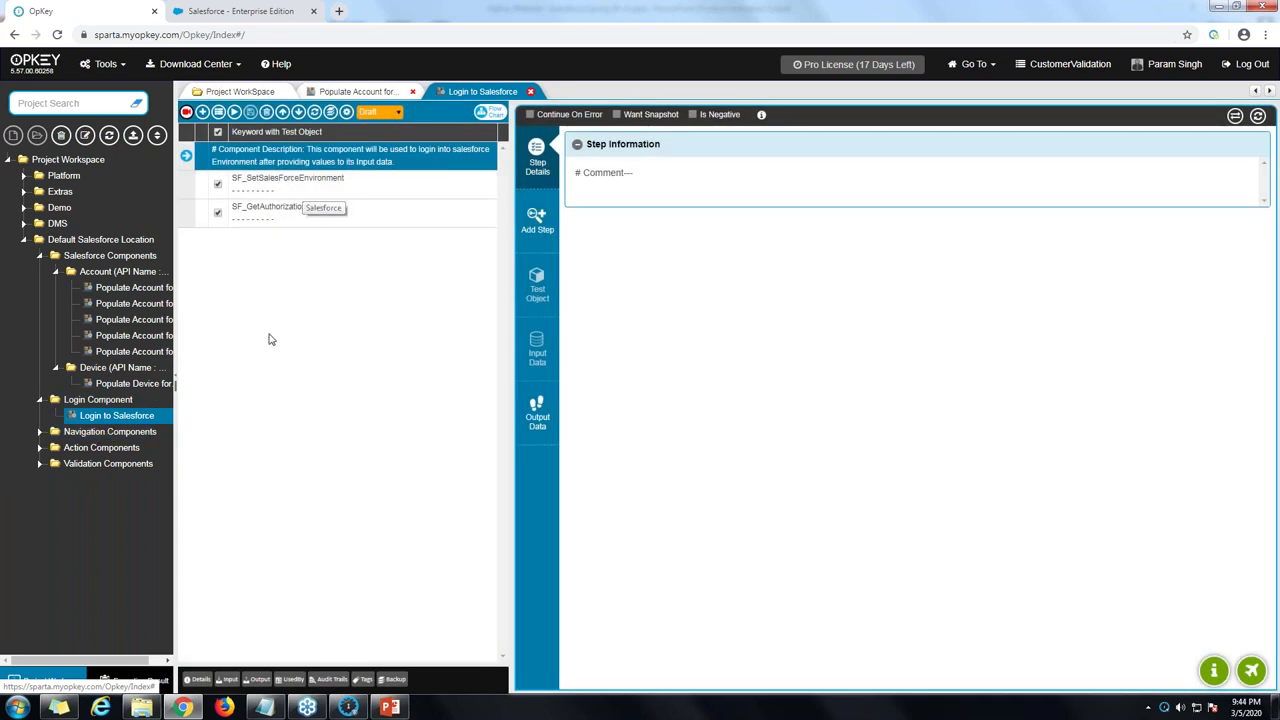
- Browse the Navigation and Action Components folders, then collapse the tree back to Default Salesforce Location
{"action": "left_click", "coordinate": [39, 432]}
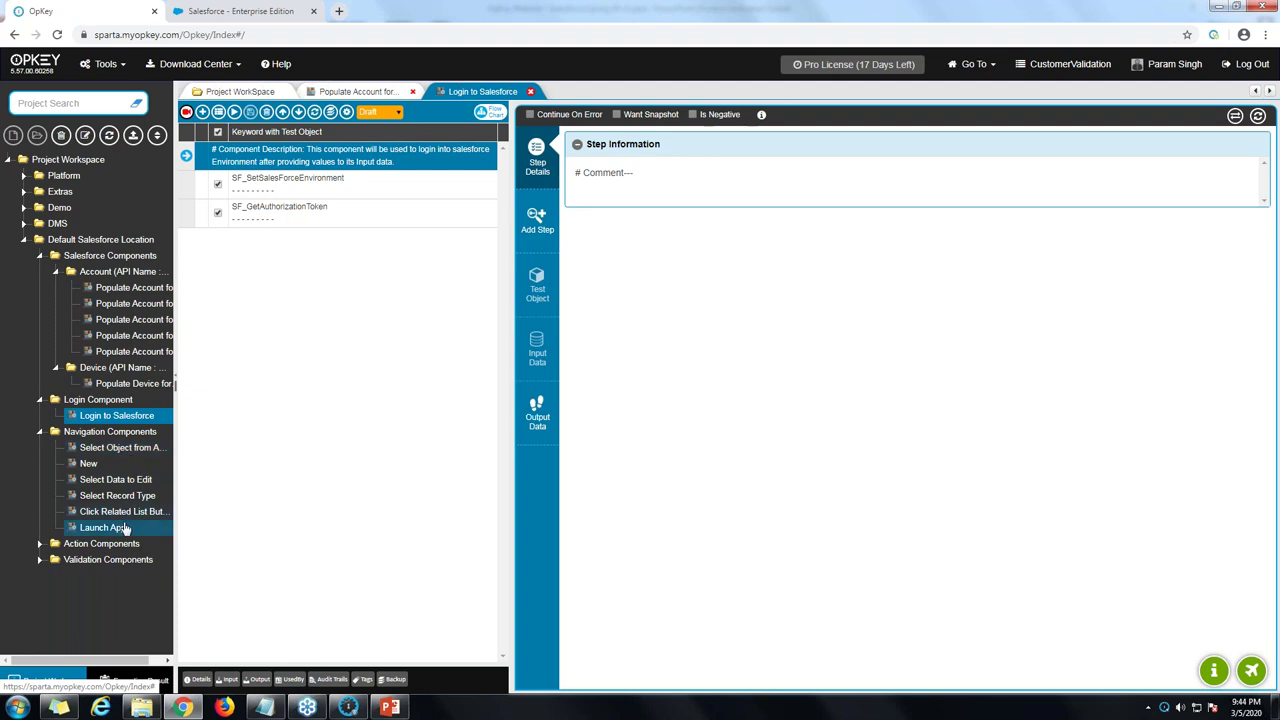
{"action": "left_click", "coordinate": [39, 546]}
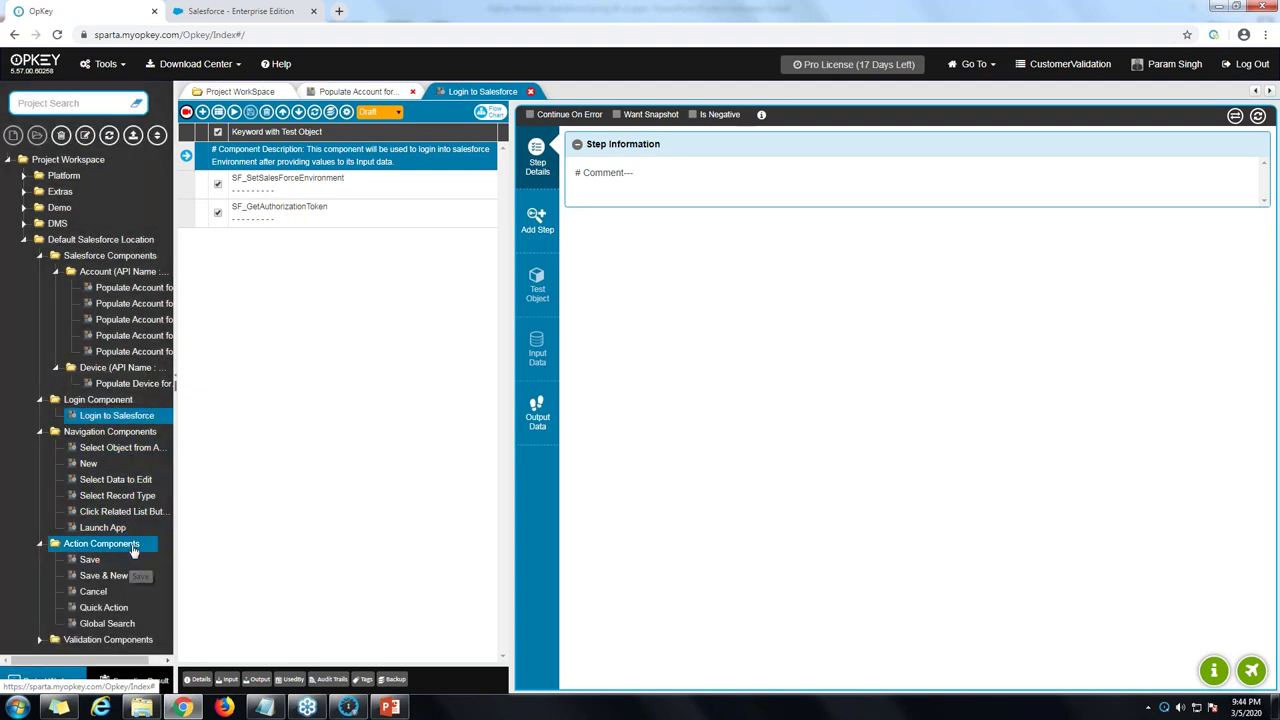
{"action": "left_click", "coordinate": [40, 545]}
{"action": "left_click", "coordinate": [40, 432]}
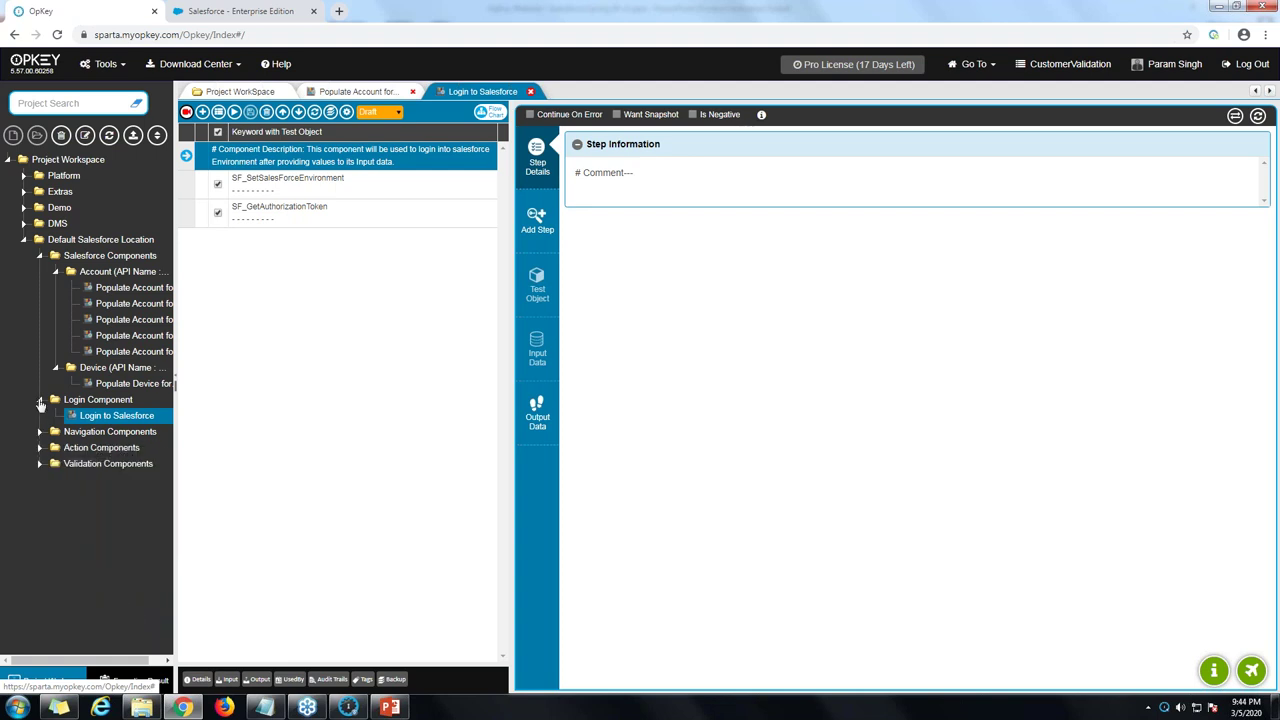
{"action": "left_click", "coordinate": [40, 399]}
{"action": "left_click", "coordinate": [56, 271]}
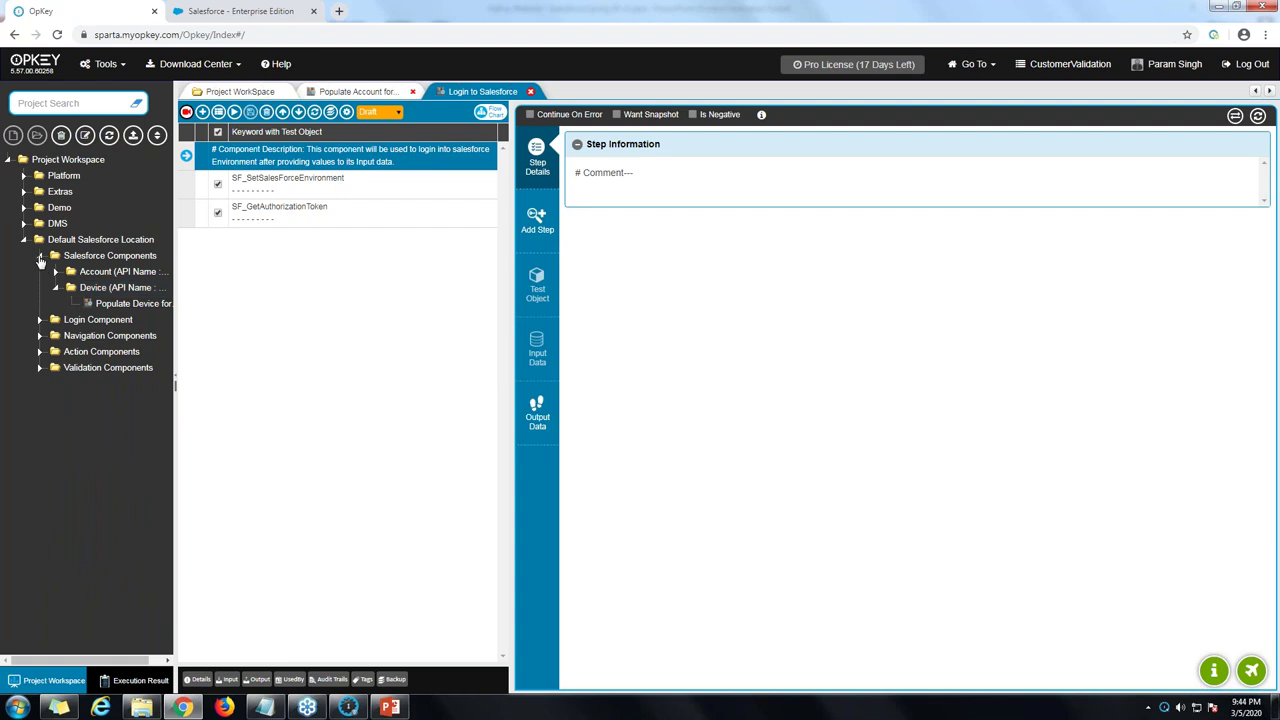
{"action": "left_click", "coordinate": [56, 287]}
{"action": "left_click", "coordinate": [87, 242]}
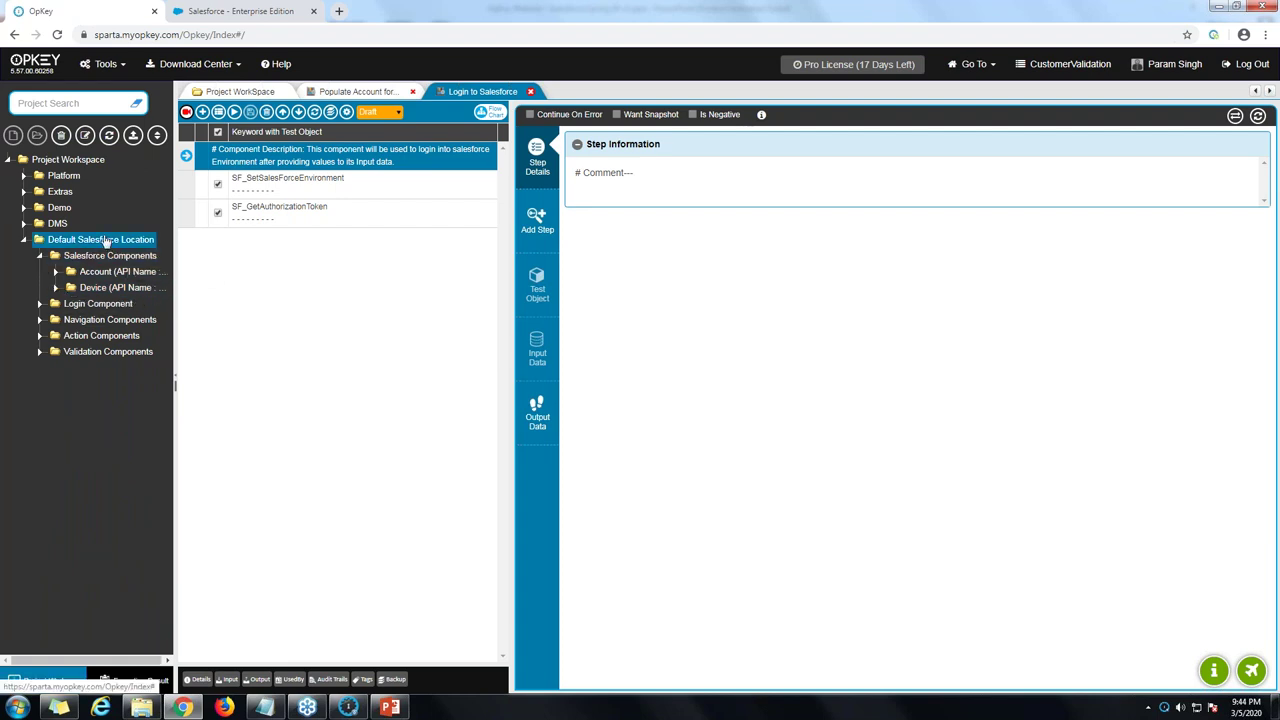
- Create a new folder named 'Test Case' under Default Salesforce Location
{"action": "right_click", "coordinate": [104, 242]}
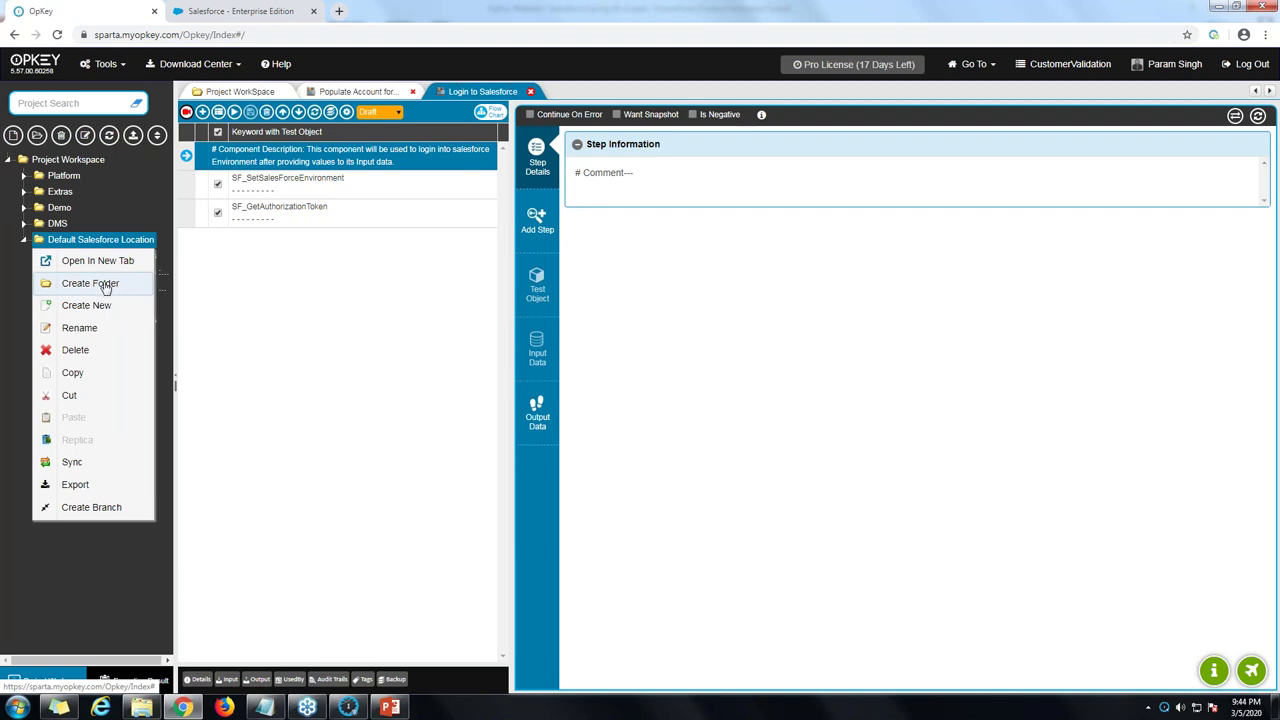
{"action": "left_click", "coordinate": [90, 283]}
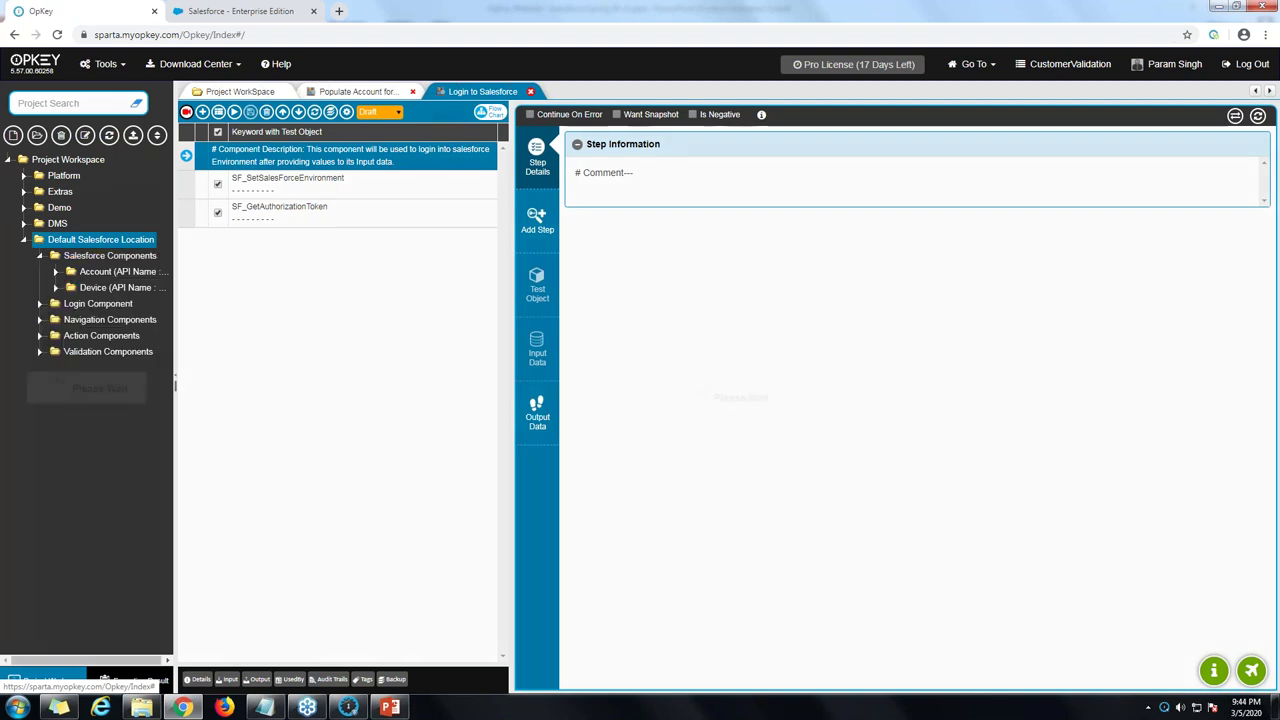
{"action": "type", "text": "Test Case"}
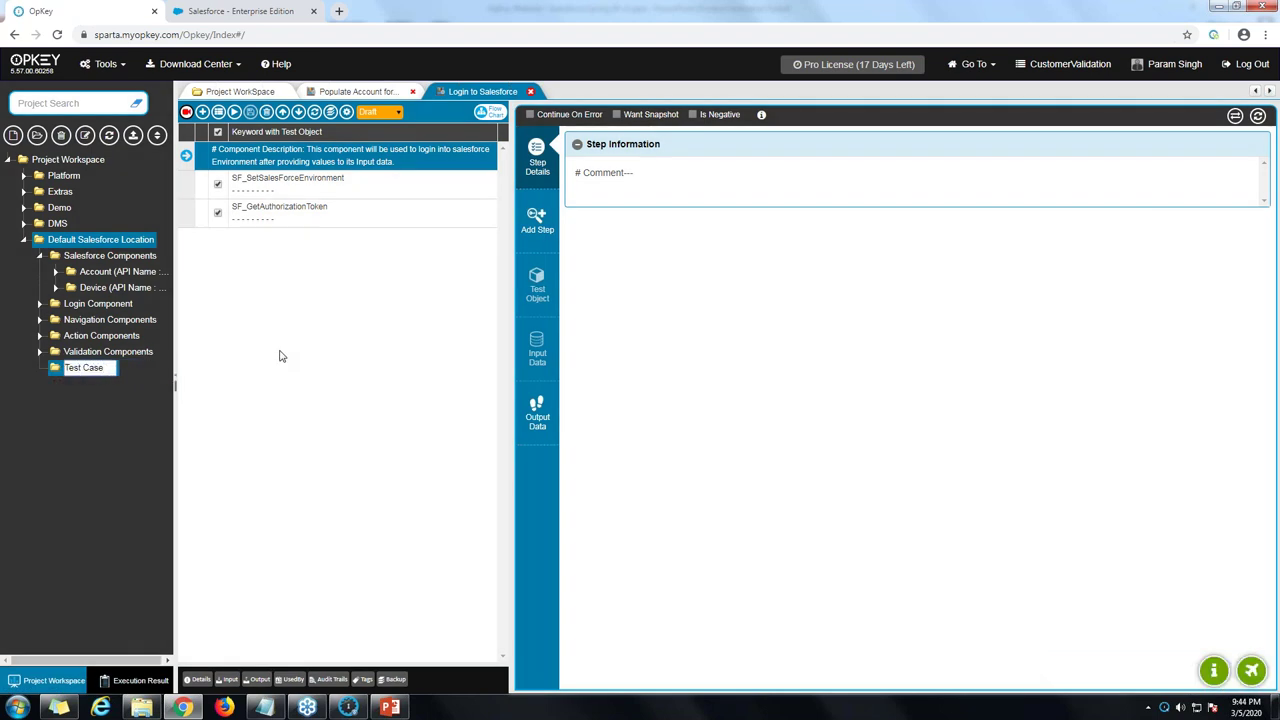
{"action": "key", "text": "Return"}
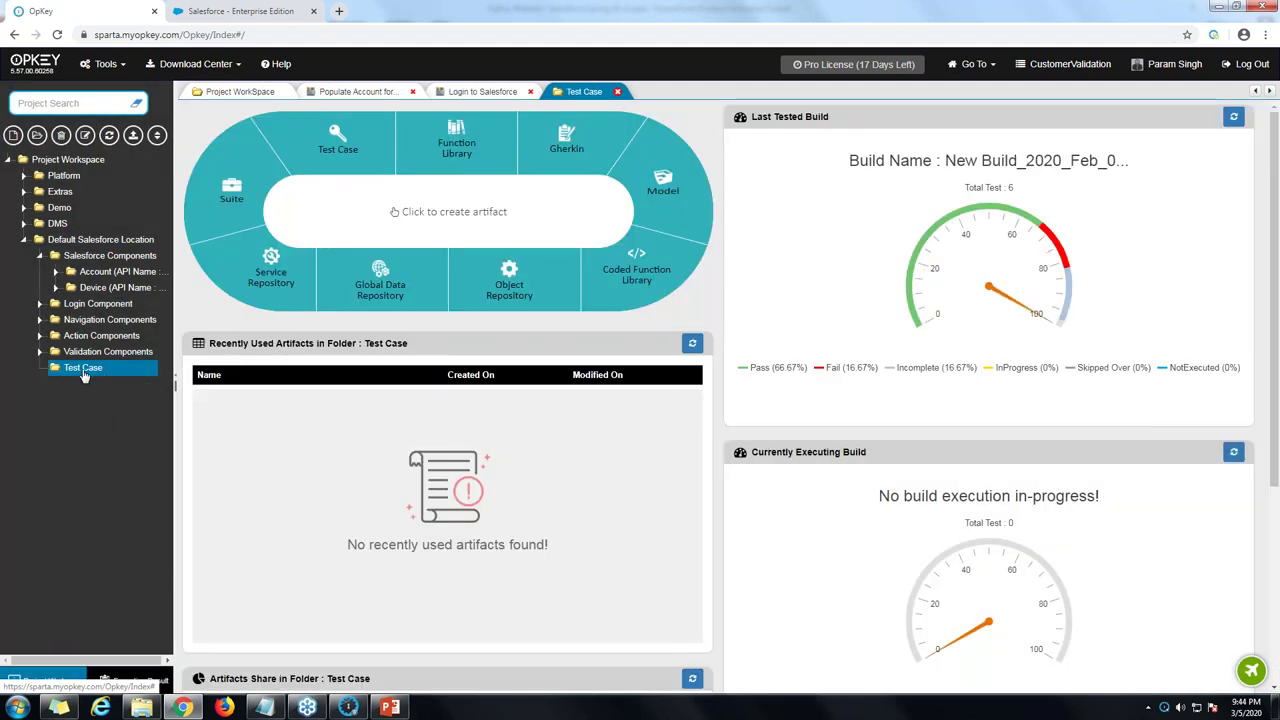
- Add a new test case named 'Device' to the Test Case folder
{"action": "right_click", "coordinate": [77, 374]}
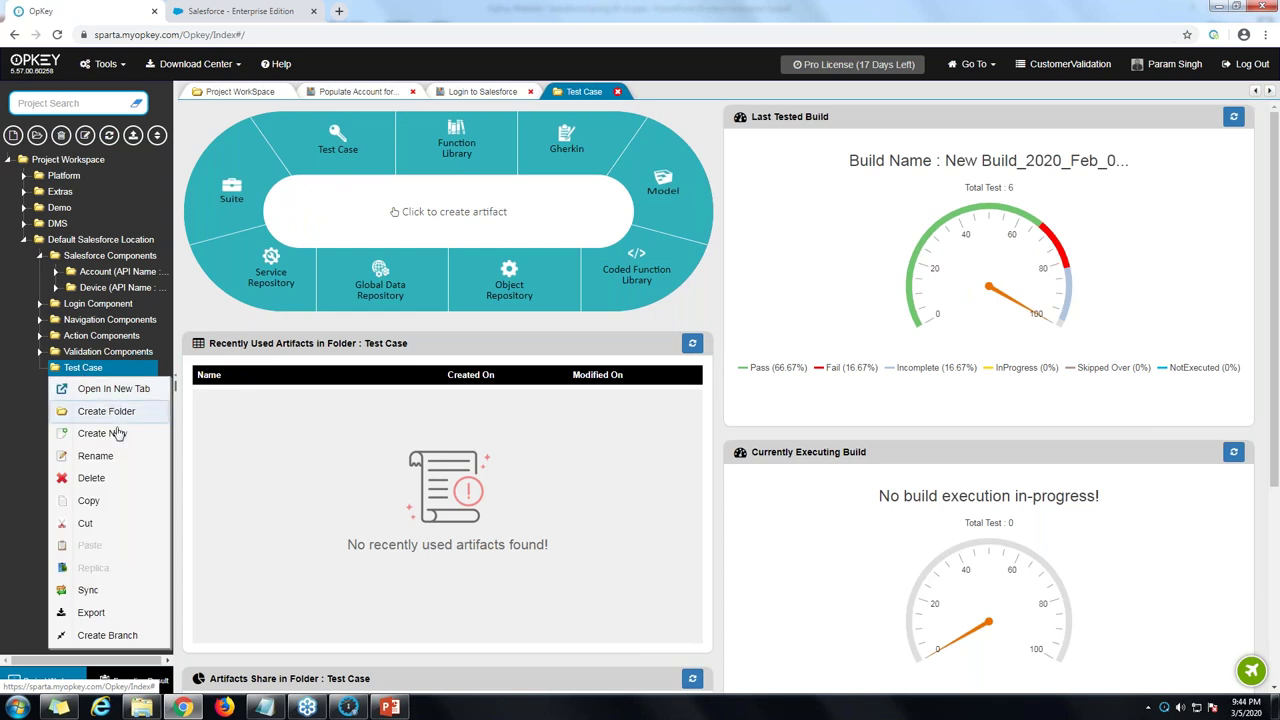
{"action": "mouse_move", "coordinate": [112, 433]}
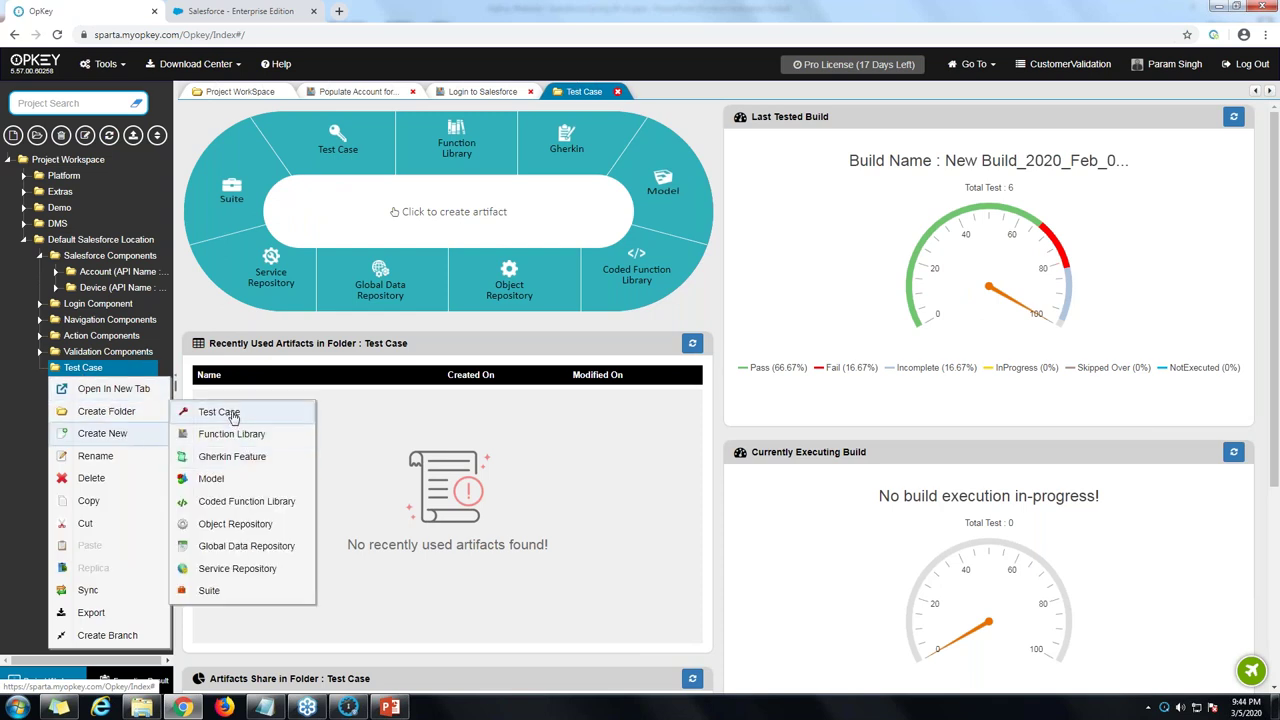
{"action": "left_click", "coordinate": [220, 412]}
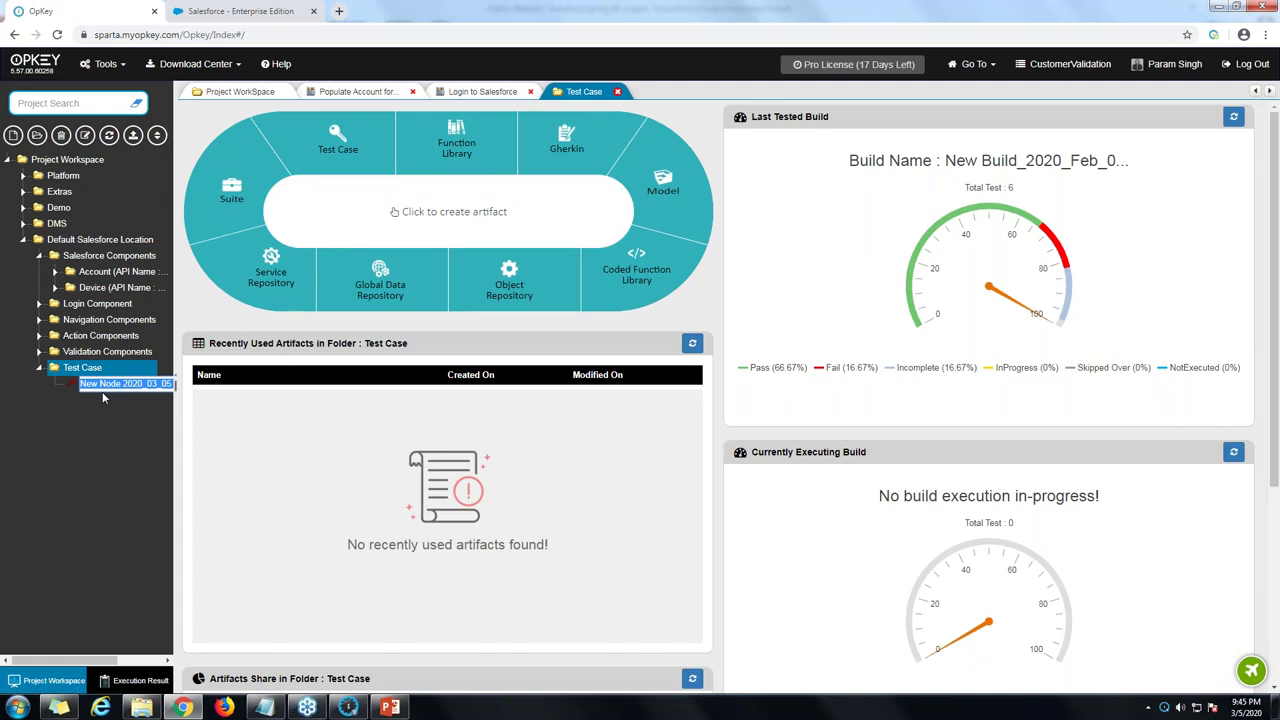
{"action": "type", "text": "evice"}
{"action": "key", "text": "Return"}
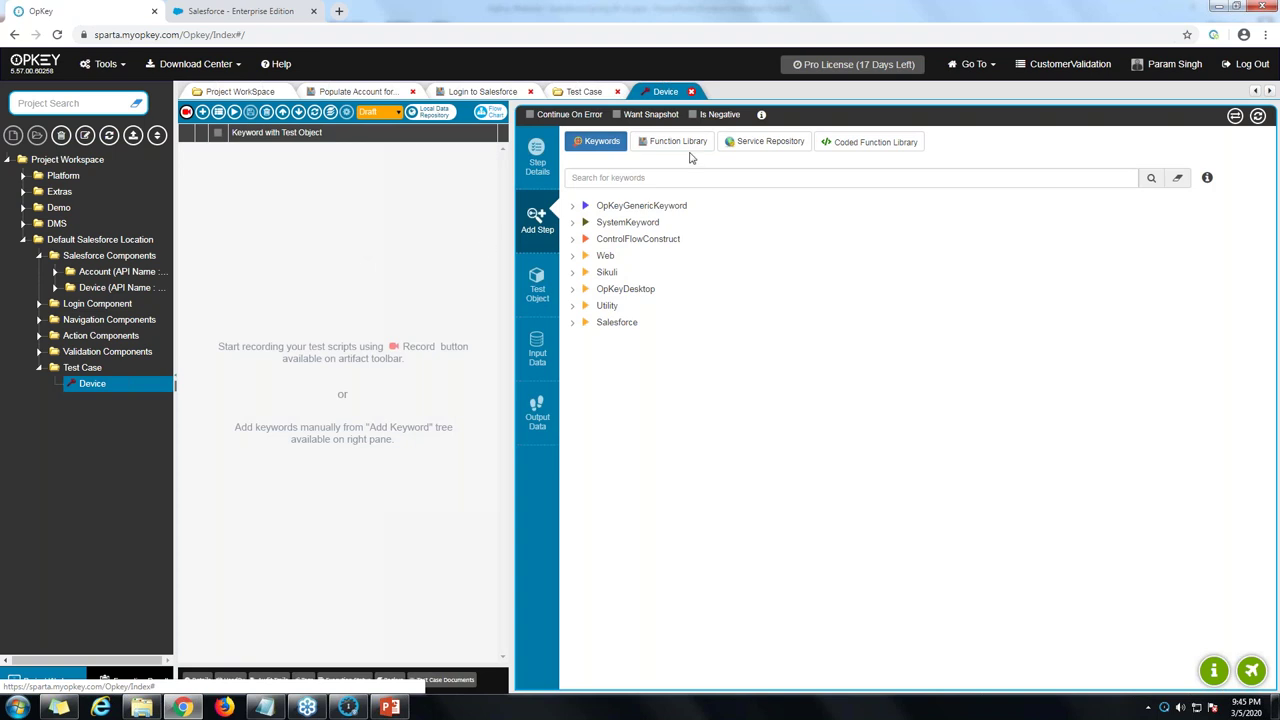
- Browse the Salesforce keyword group in the Add Step Keywords list, then collapse it
{"action": "left_click", "coordinate": [112, 287]}
{"action": "left_click", "coordinate": [573, 326]}
{"action": "left_click", "coordinate": [655, 489]}
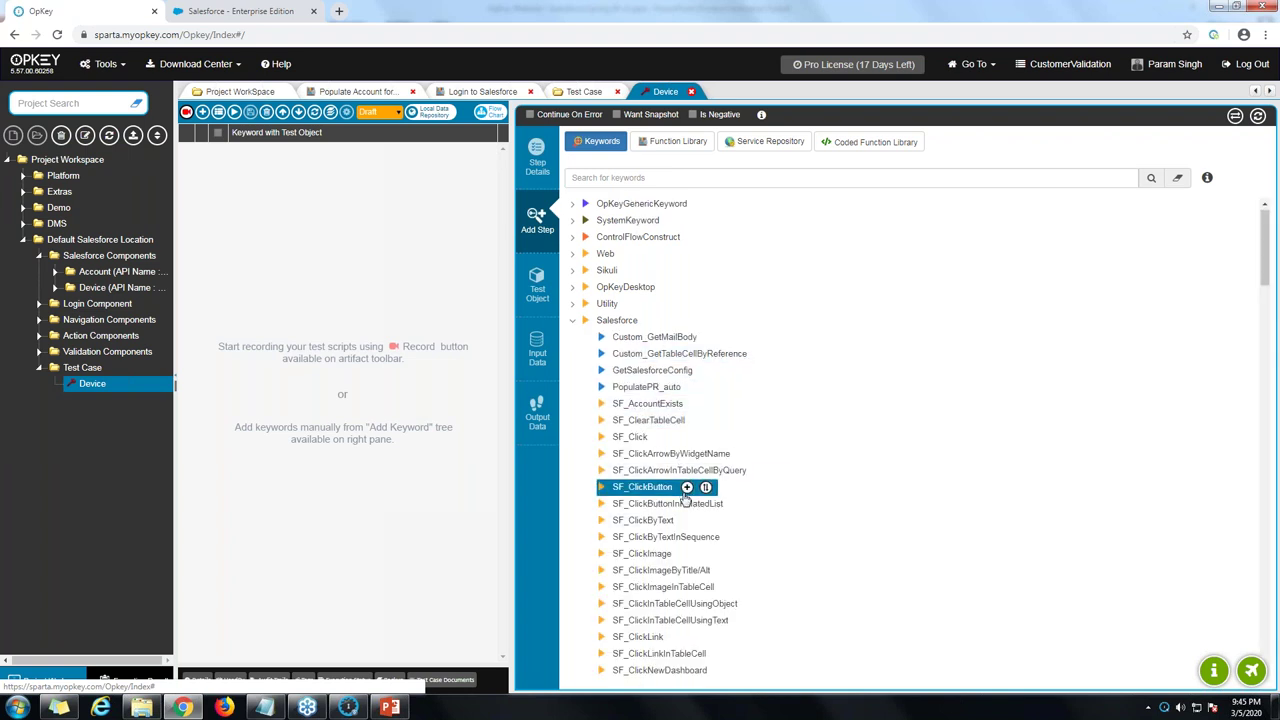
{"action": "scroll", "coordinate": [685, 500], "scroll_direction": "down", "scroll_amount": 3}
{"action": "scroll", "coordinate": [685, 500], "scroll_direction": "down", "scroll_amount": 2}
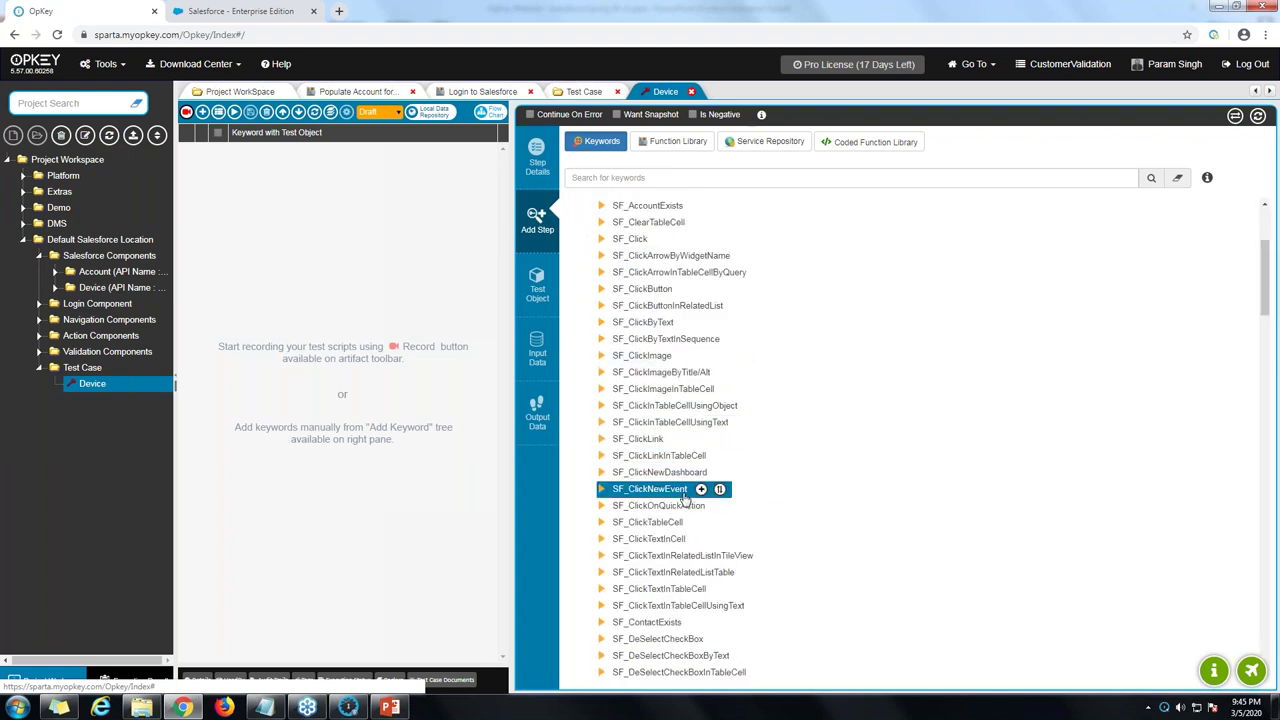
{"action": "scroll", "coordinate": [685, 497], "scroll_direction": "up", "scroll_amount": 5}
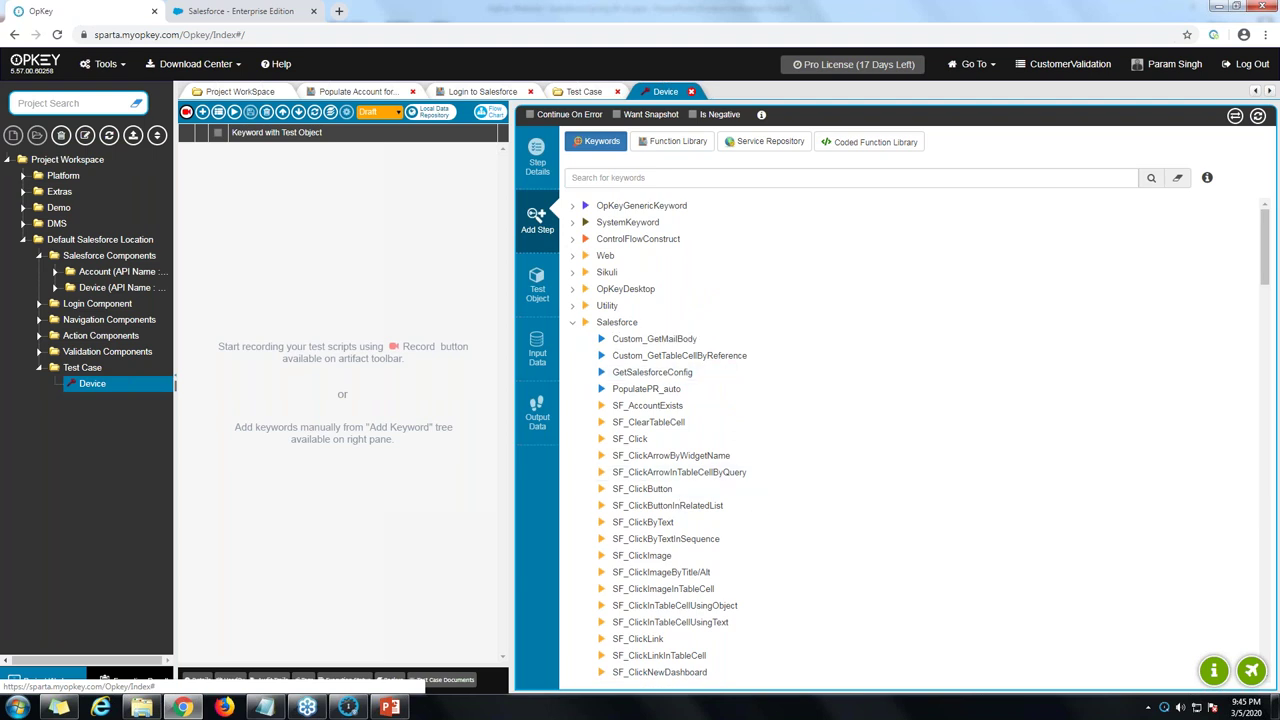
{"action": "left_click", "coordinate": [573, 323]}
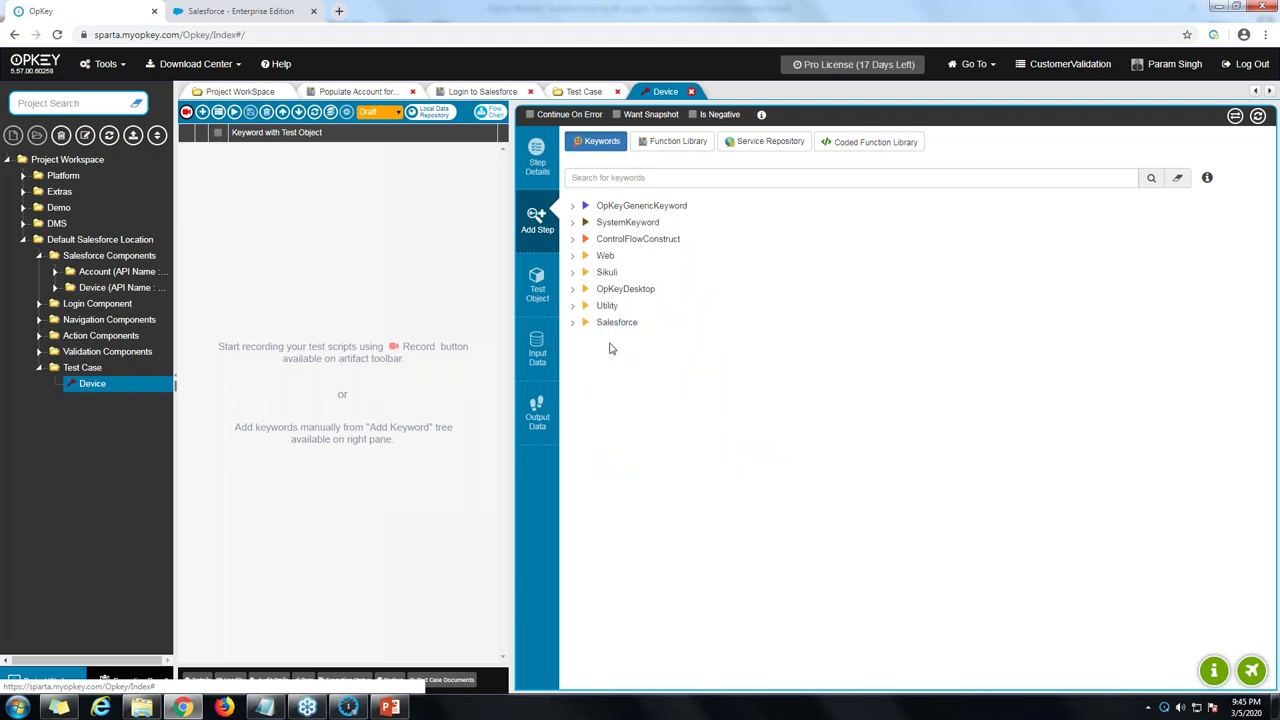
- From the Function Library's Login Component, add Login to Salesforce as the first step
{"action": "left_click", "coordinate": [673, 145]}
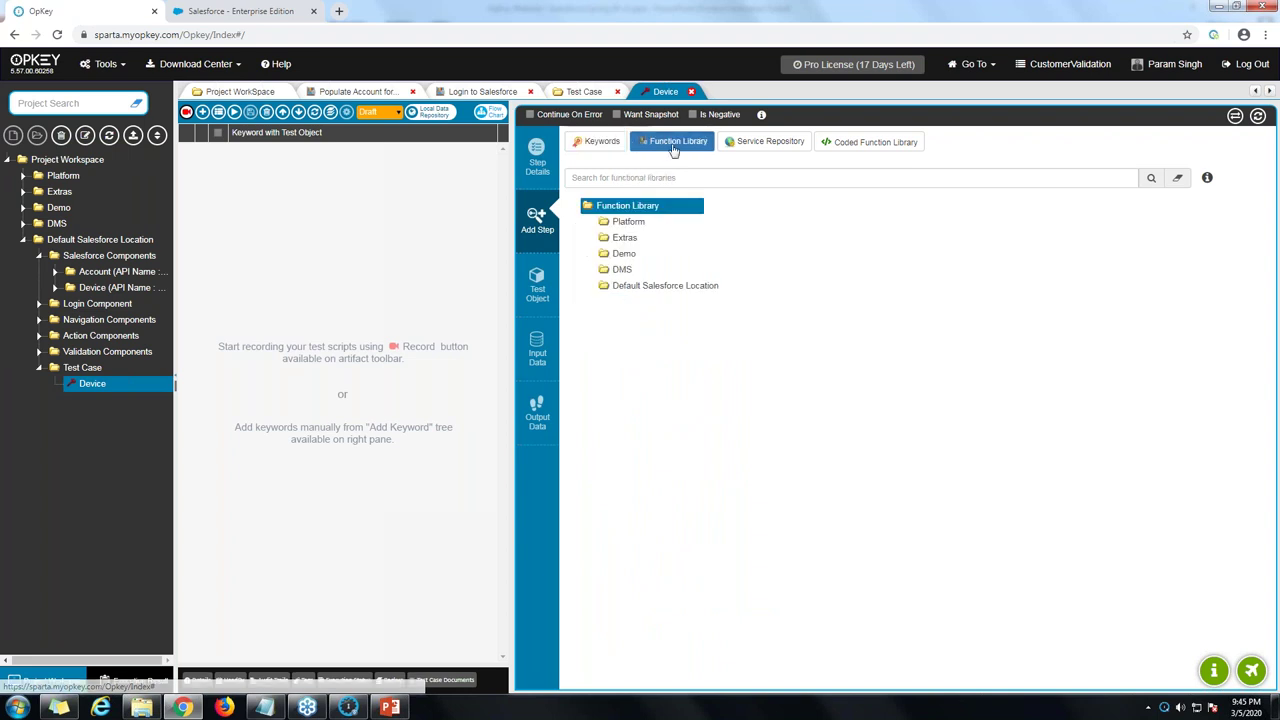
{"action": "left_click", "coordinate": [590, 287]}
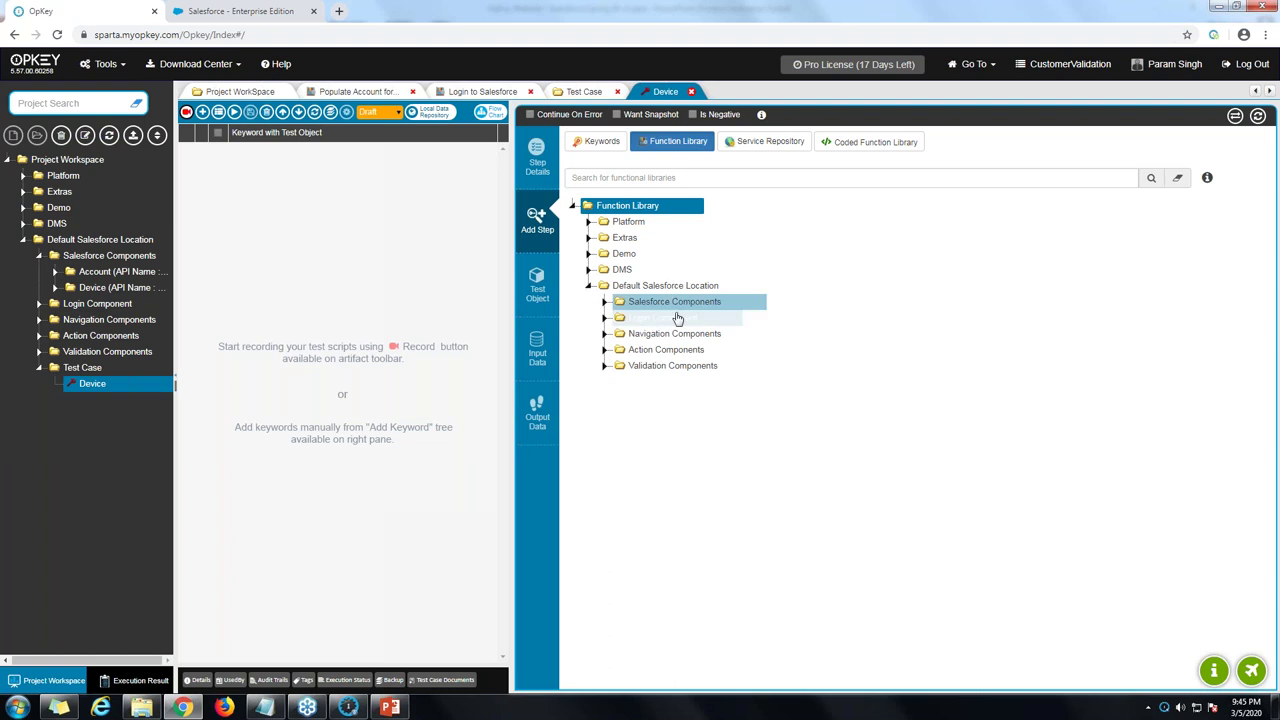
{"action": "left_click", "coordinate": [604, 318]}
{"action": "mouse_move", "coordinate": [700, 336]}
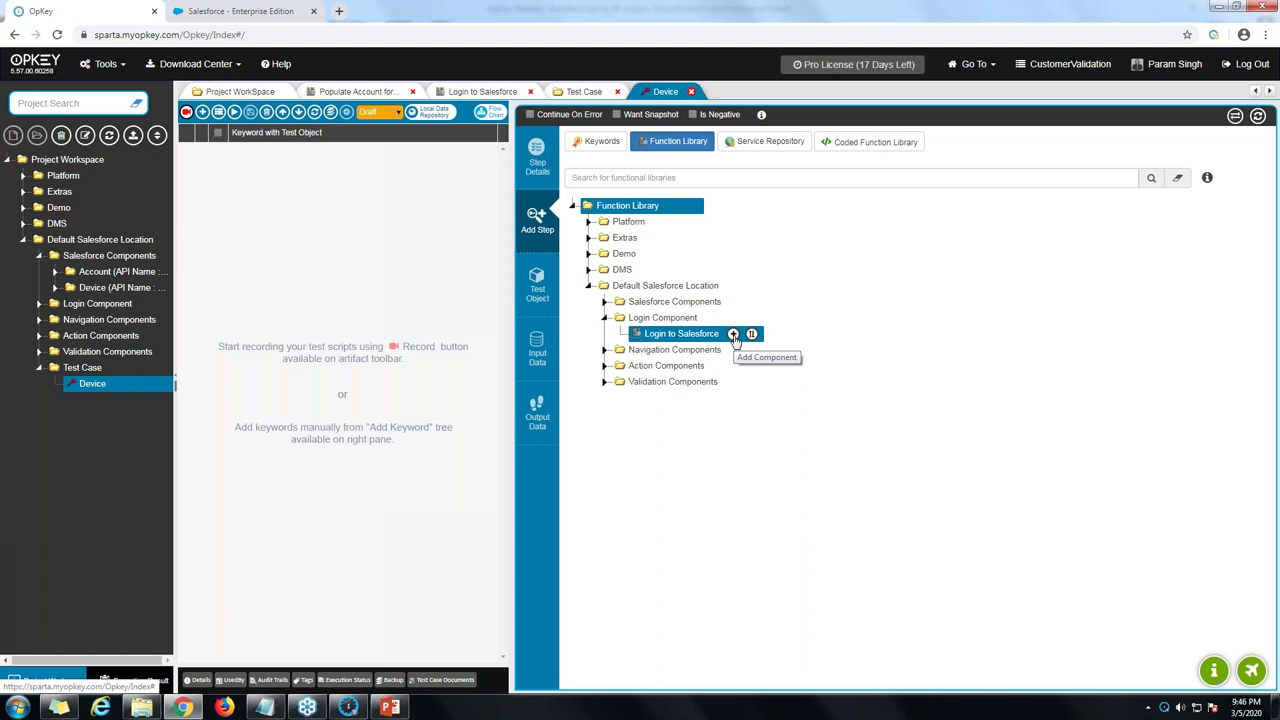
{"action": "left_click", "coordinate": [734, 334]}
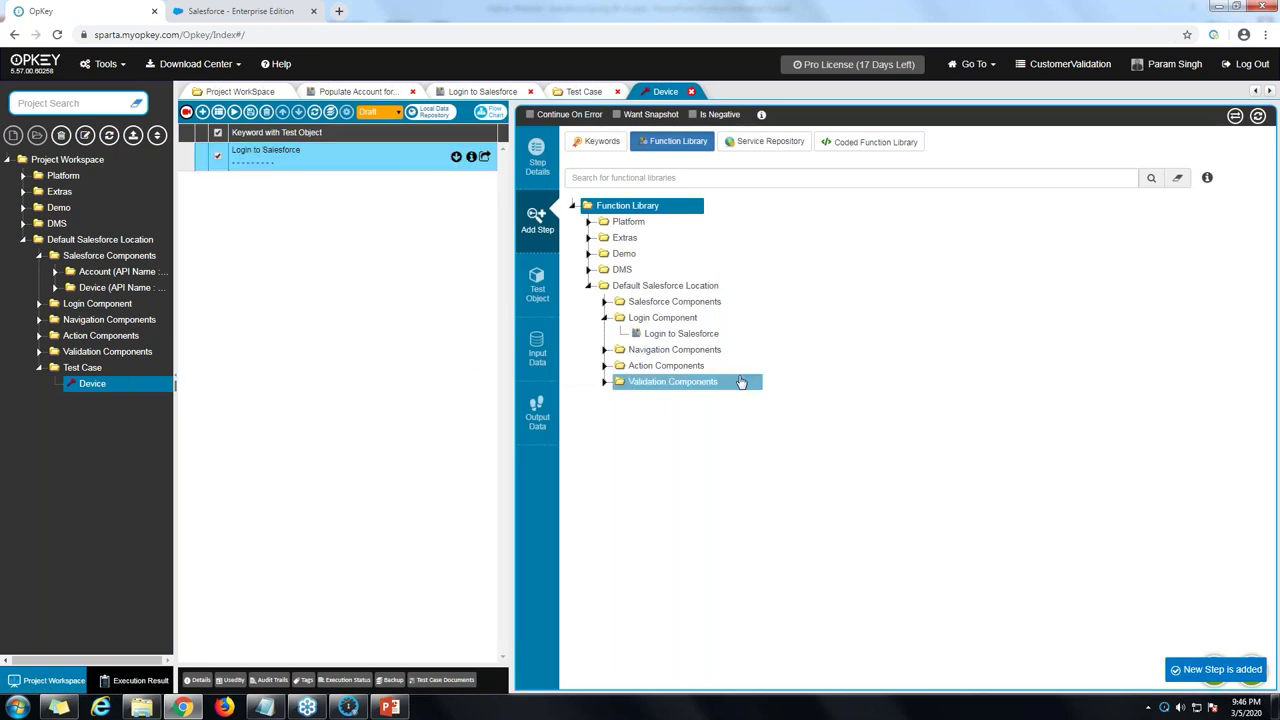
- Add Launch App, Select Object from App Launcher and New steps from Navigation Components
{"action": "left_click", "coordinate": [604, 350]}
{"action": "mouse_move", "coordinate": [715, 449]}
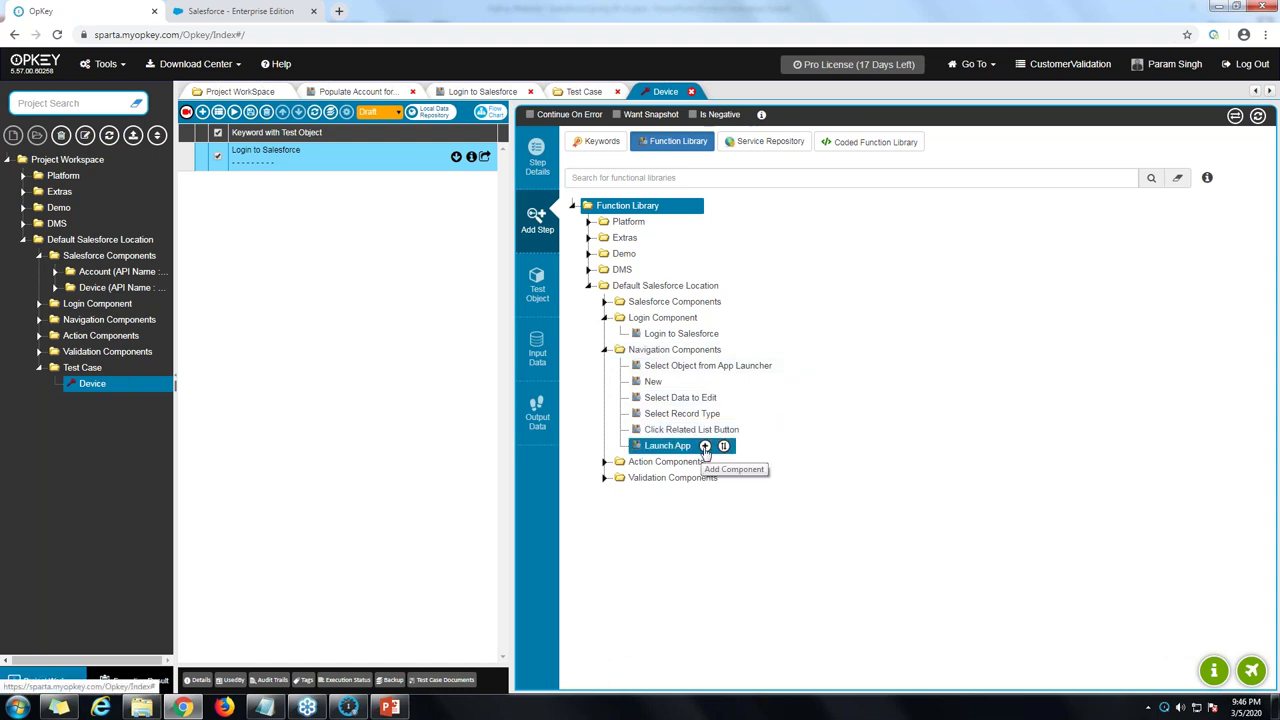
{"action": "left_click", "coordinate": [705, 447]}
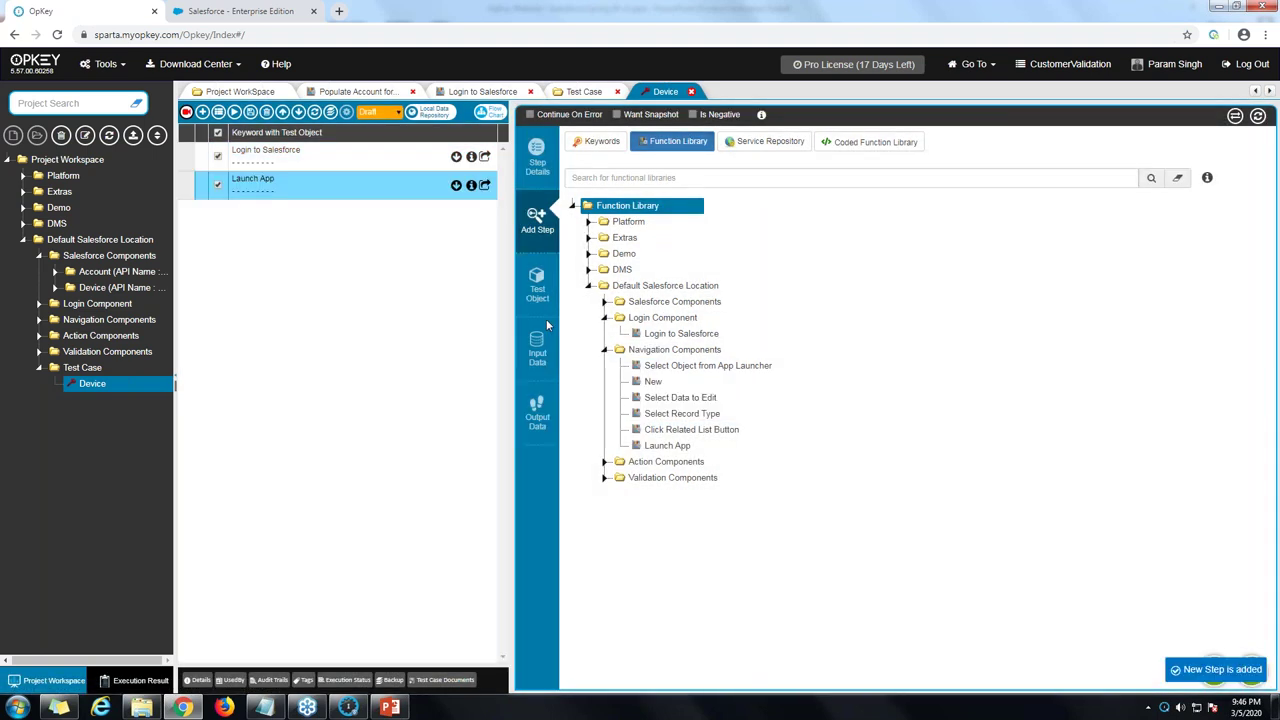
{"action": "mouse_move", "coordinate": [760, 368]}
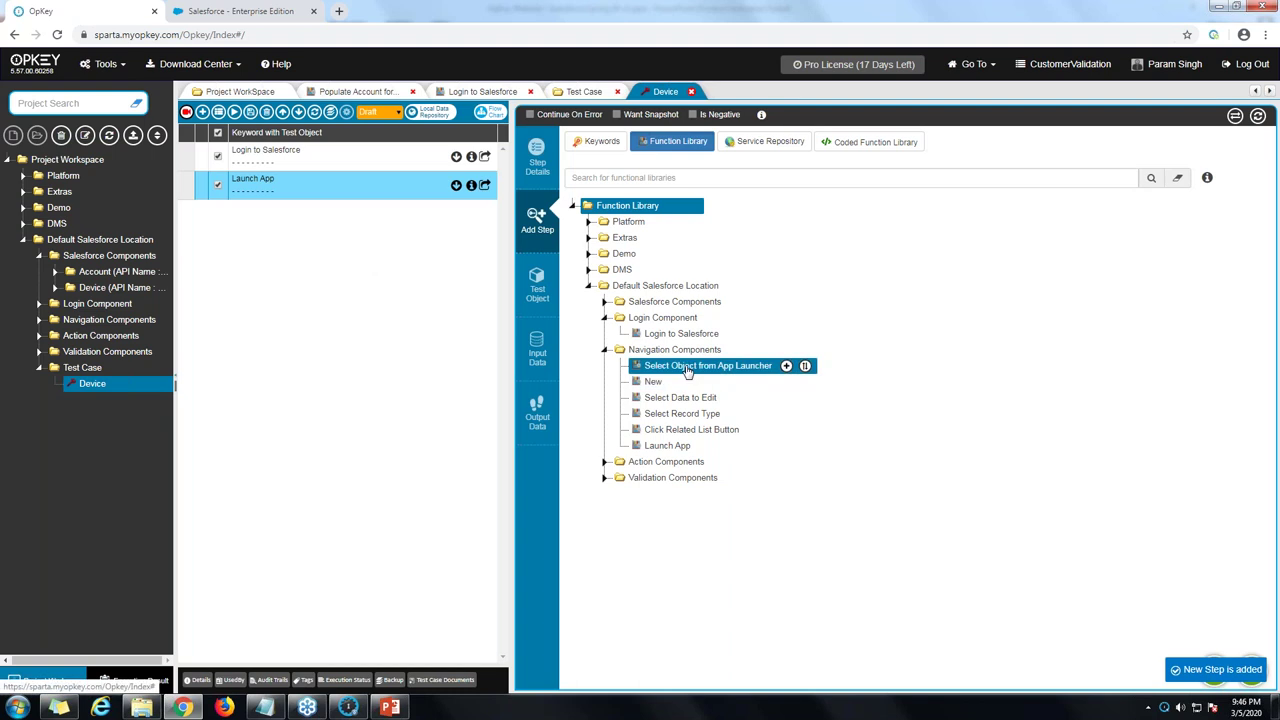
{"action": "left_click", "coordinate": [786, 367]}
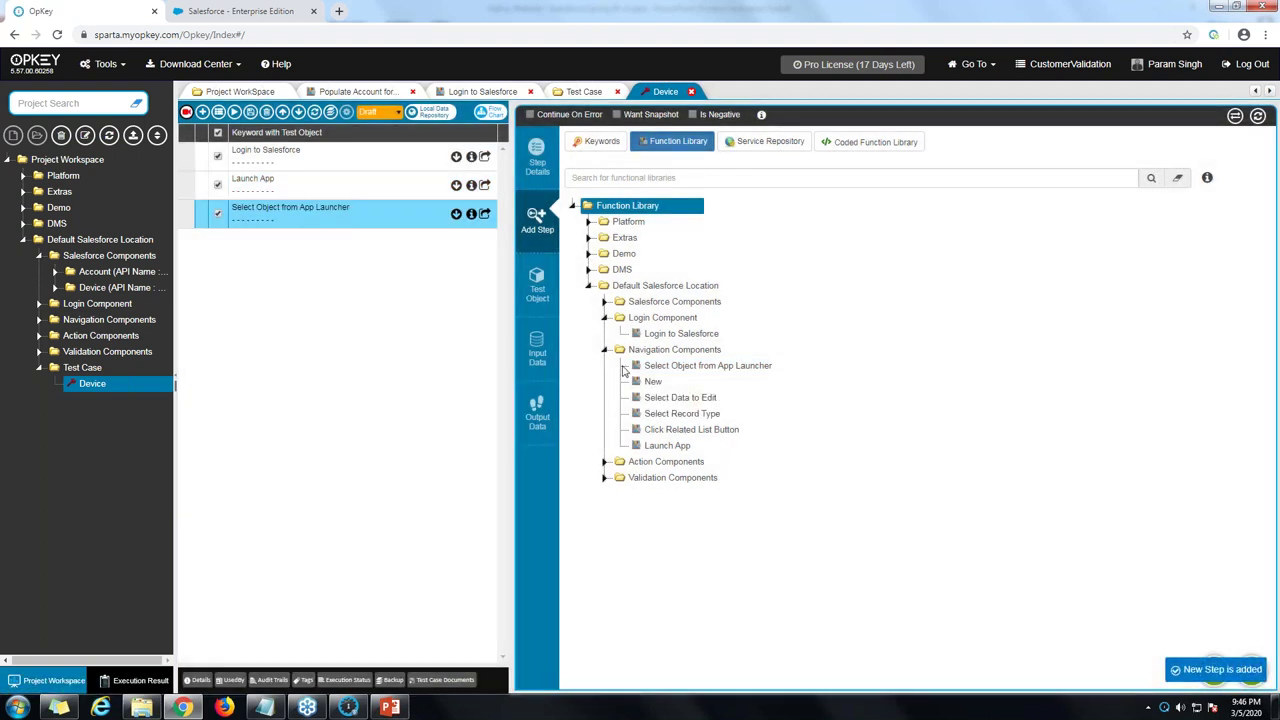
{"action": "mouse_move", "coordinate": [655, 385]}
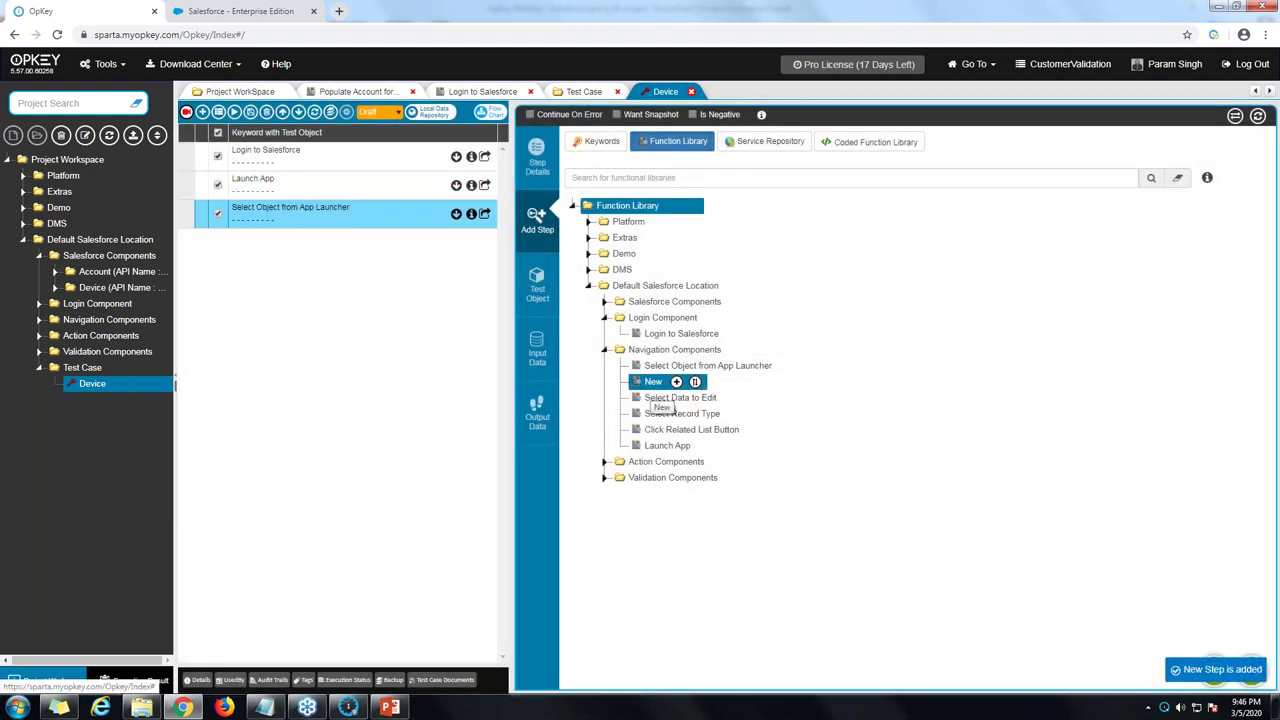
{"action": "left_click", "coordinate": [320, 217]}
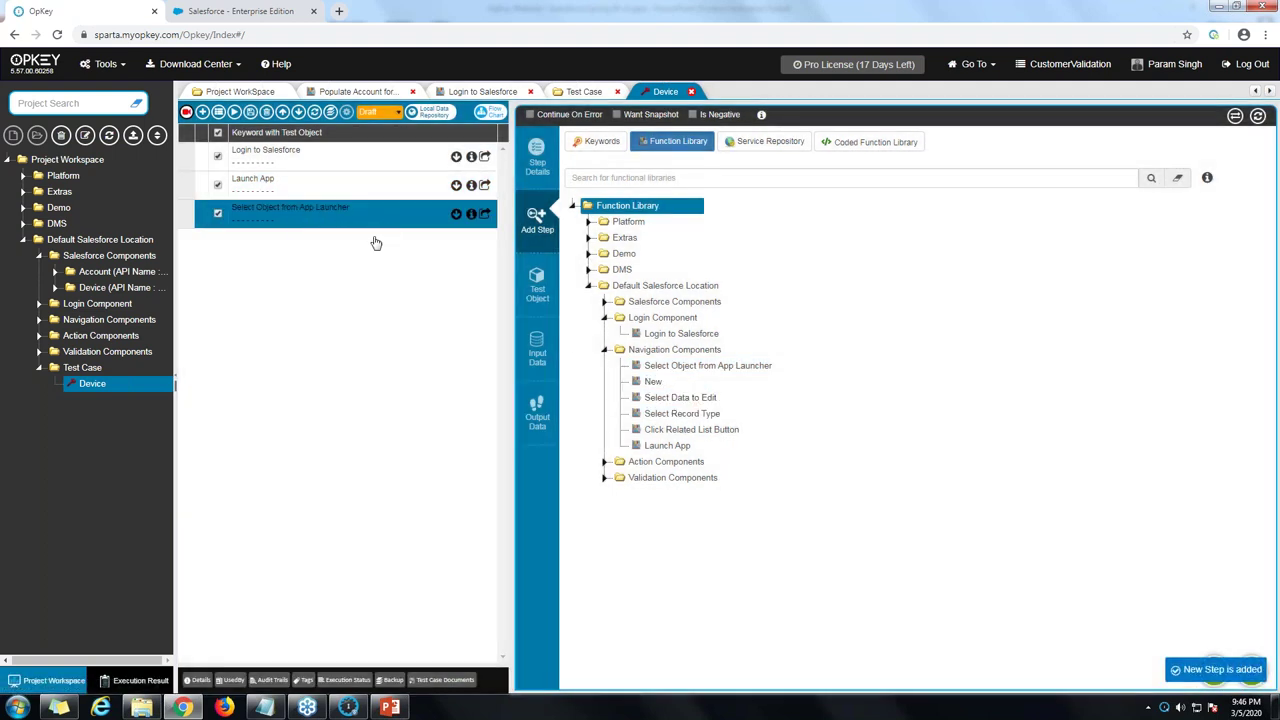
{"action": "mouse_move", "coordinate": [679, 386]}
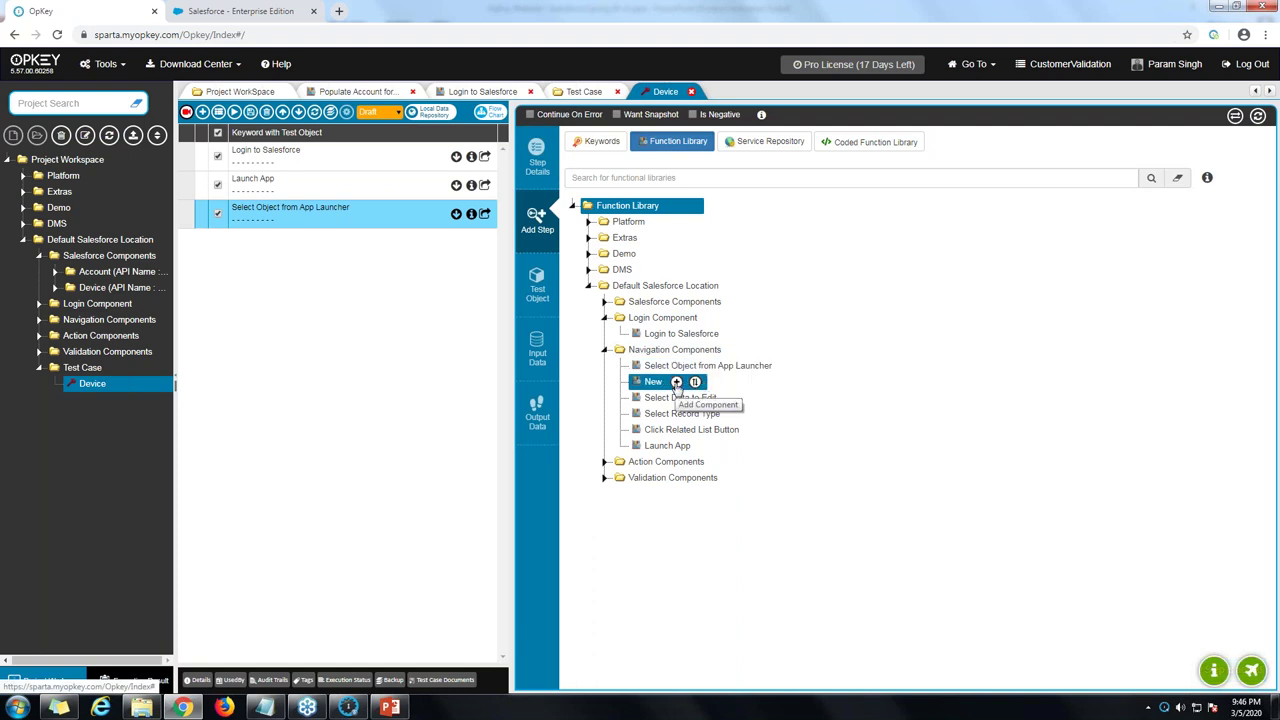
{"action": "left_click", "coordinate": [677, 385]}
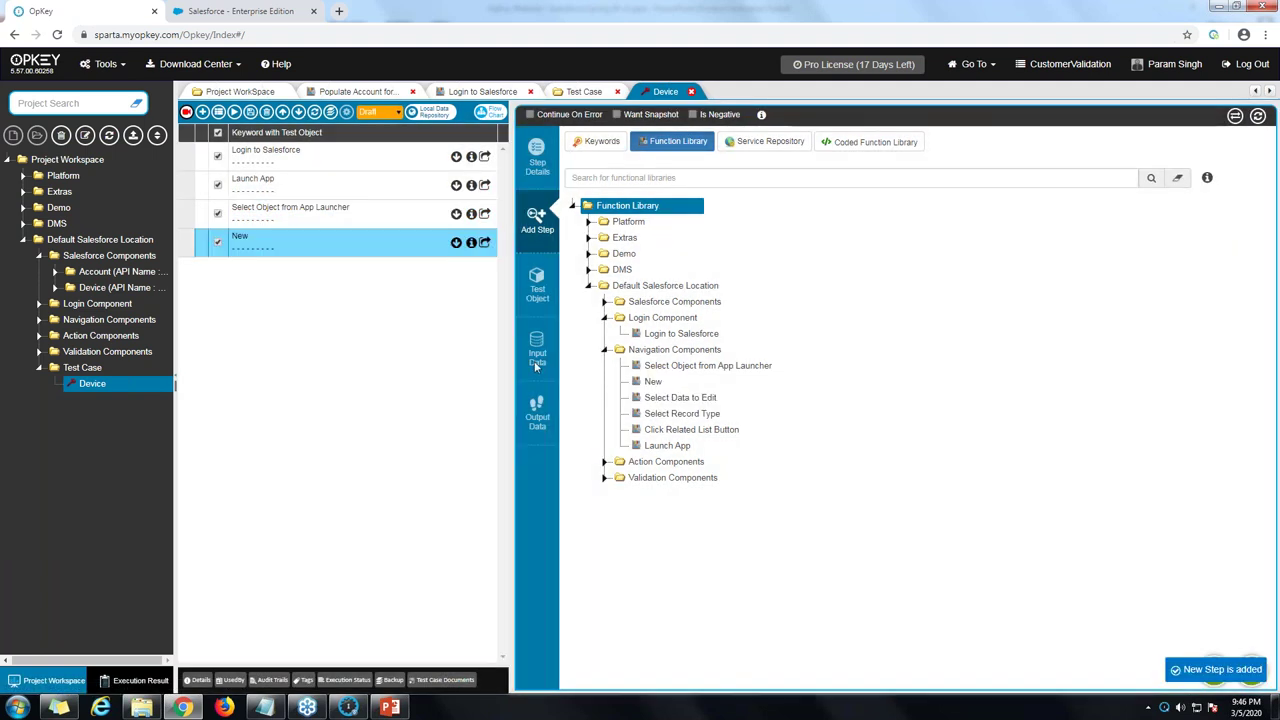
- Add the Device component's Populate Device form with Master step
{"action": "left_click", "coordinate": [604, 350]}
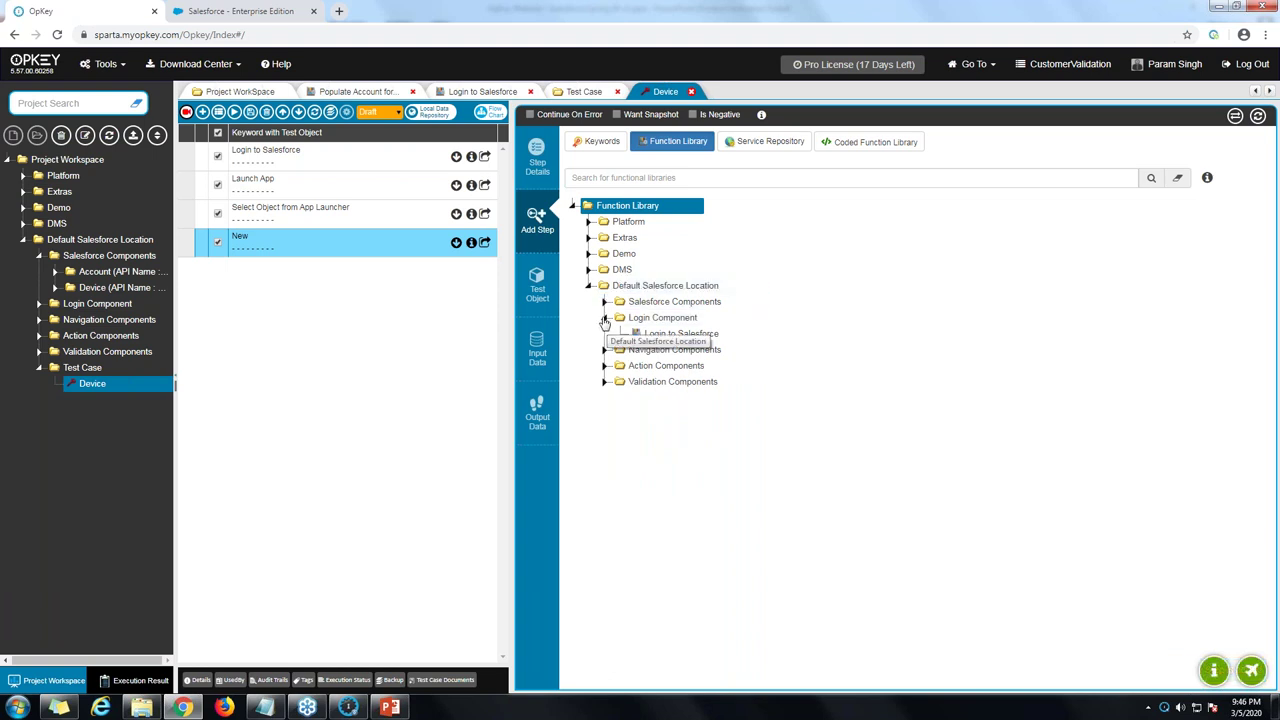
{"action": "left_click", "coordinate": [605, 318]}
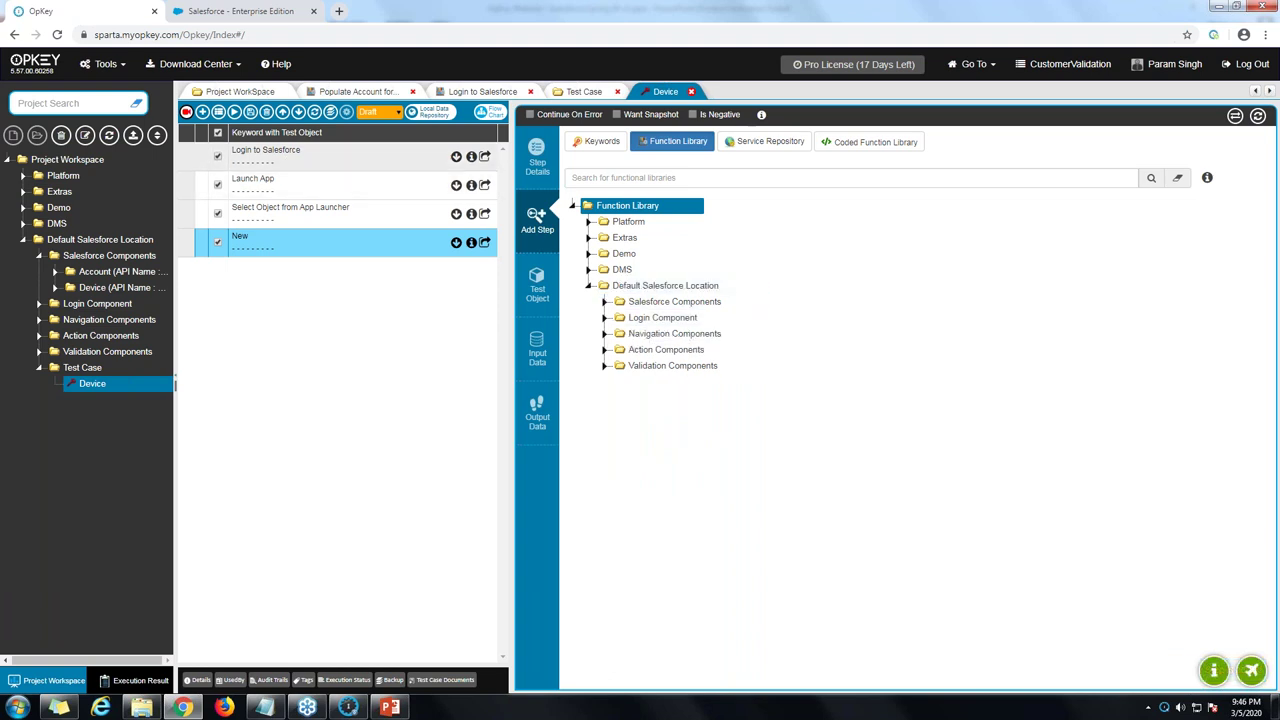
{"action": "left_click", "coordinate": [605, 302]}
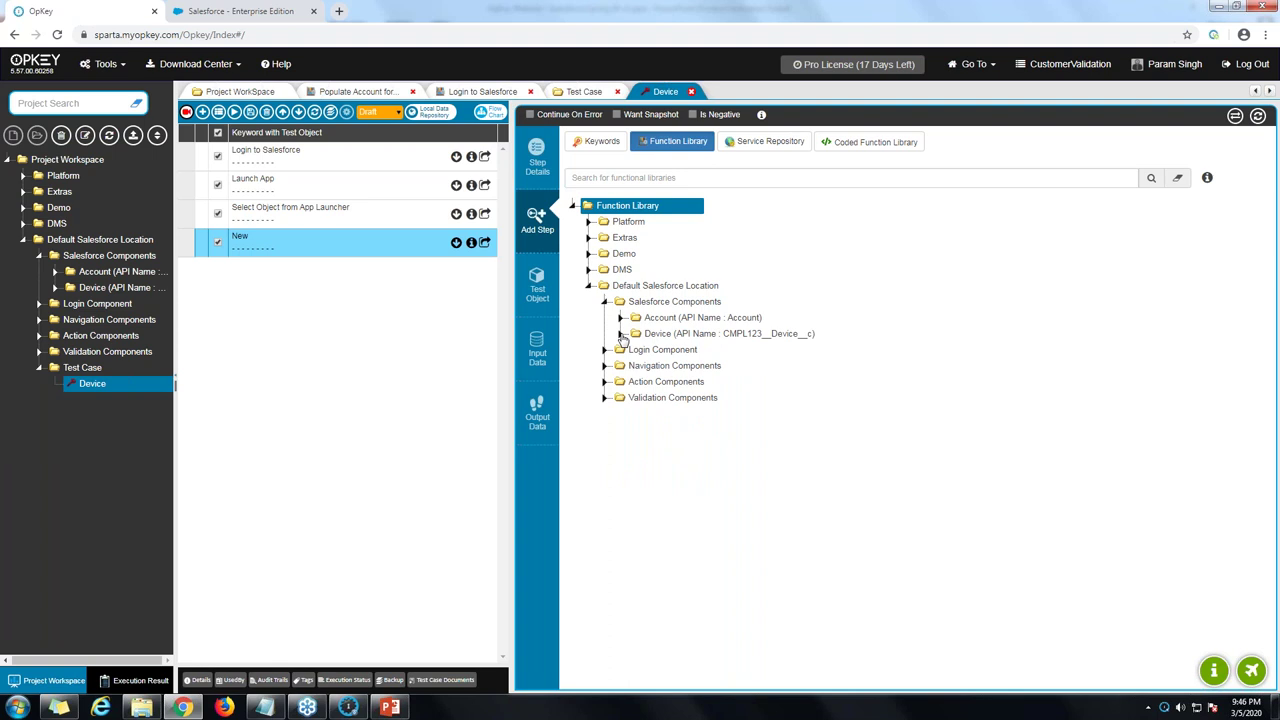
{"action": "left_click", "coordinate": [621, 333]}
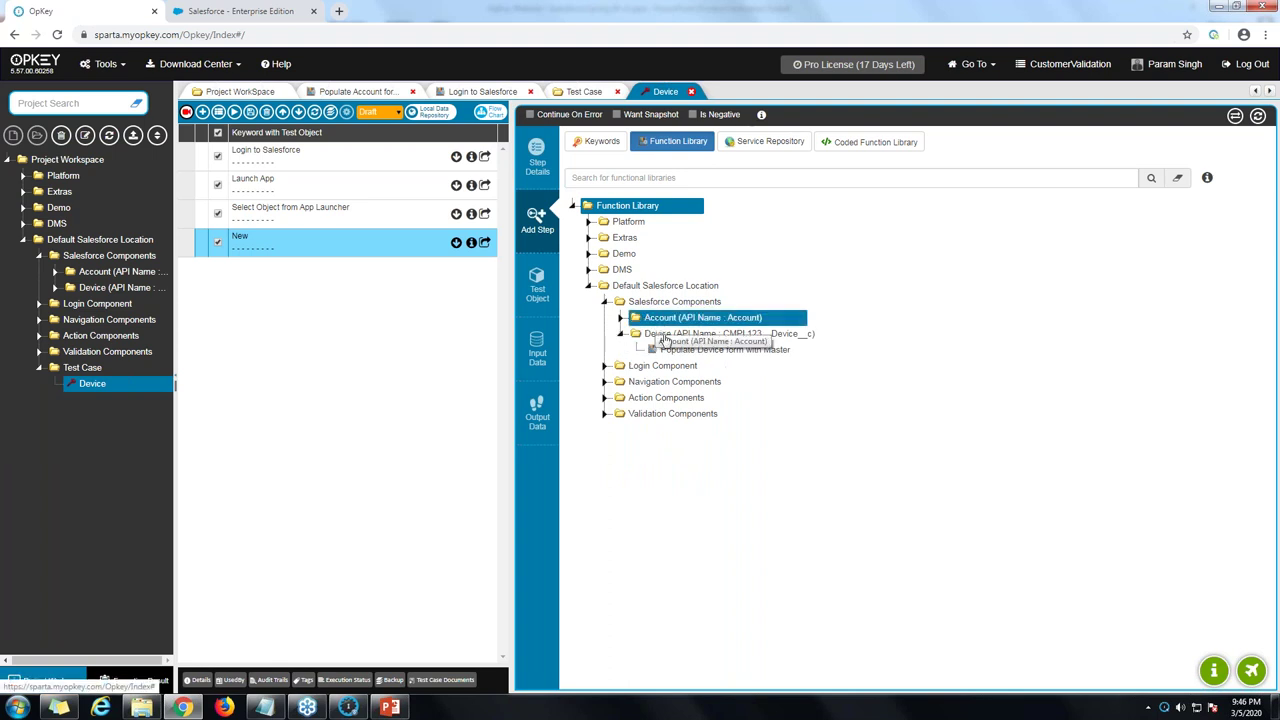
{"action": "mouse_move", "coordinate": [680, 352]}
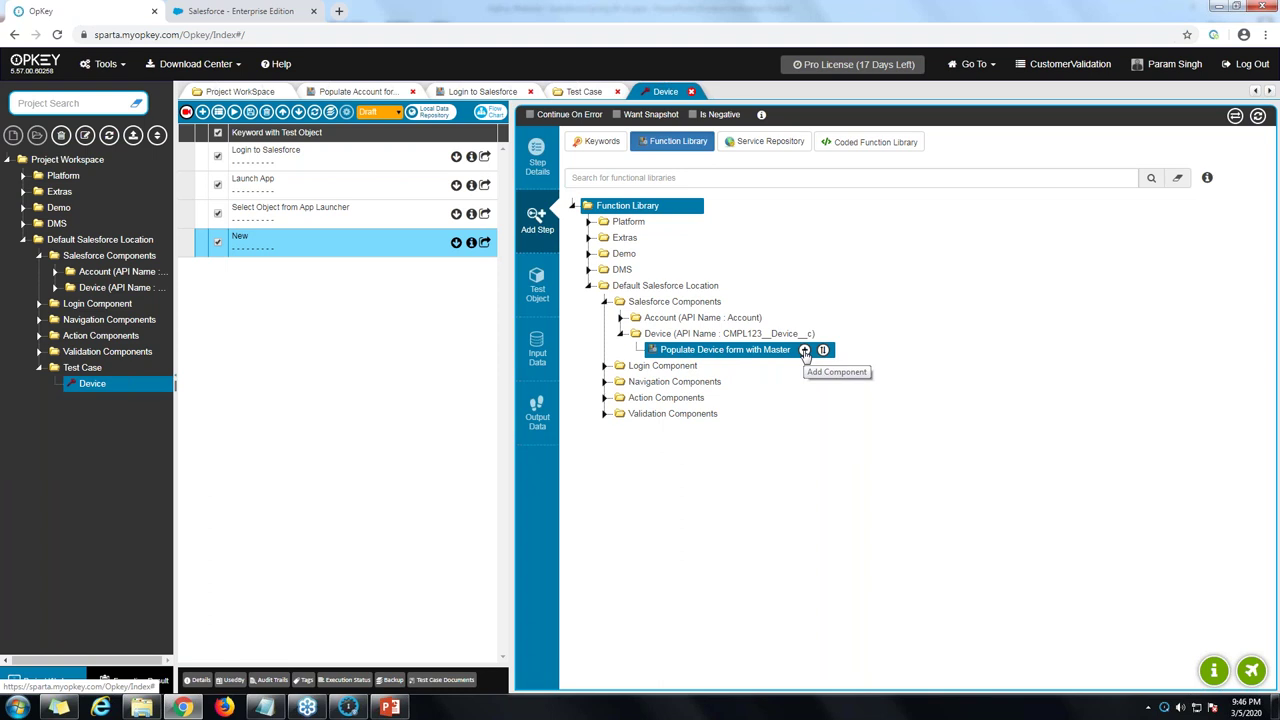
{"action": "left_click", "coordinate": [805, 350]}
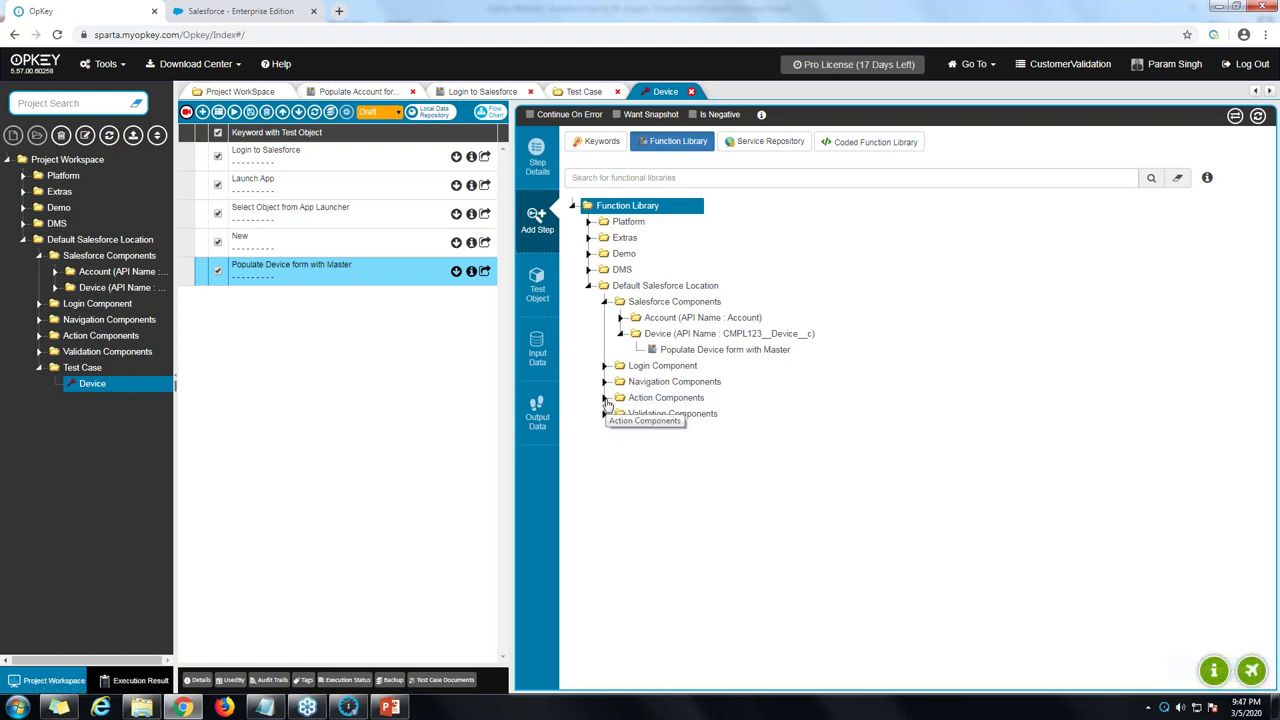
- Add a Save step from Action Components as the sixth step
{"action": "left_click", "coordinate": [605, 399]}
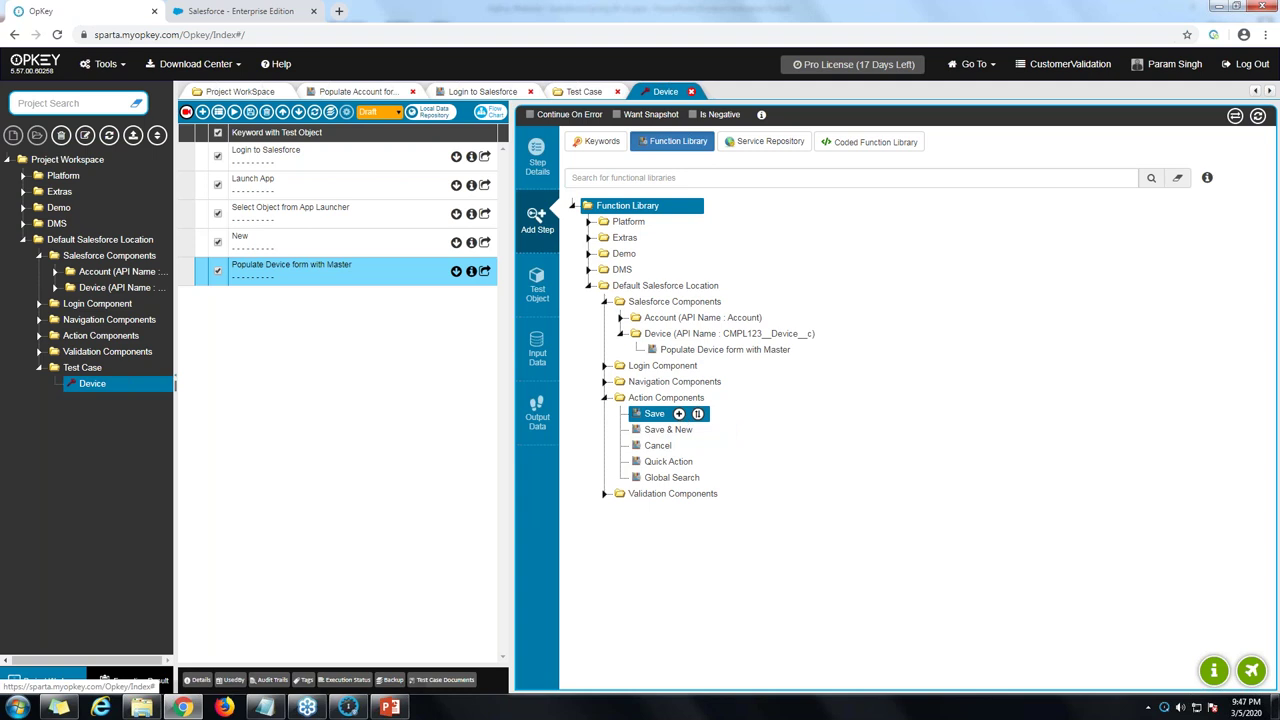
{"action": "left_click", "coordinate": [679, 413]}
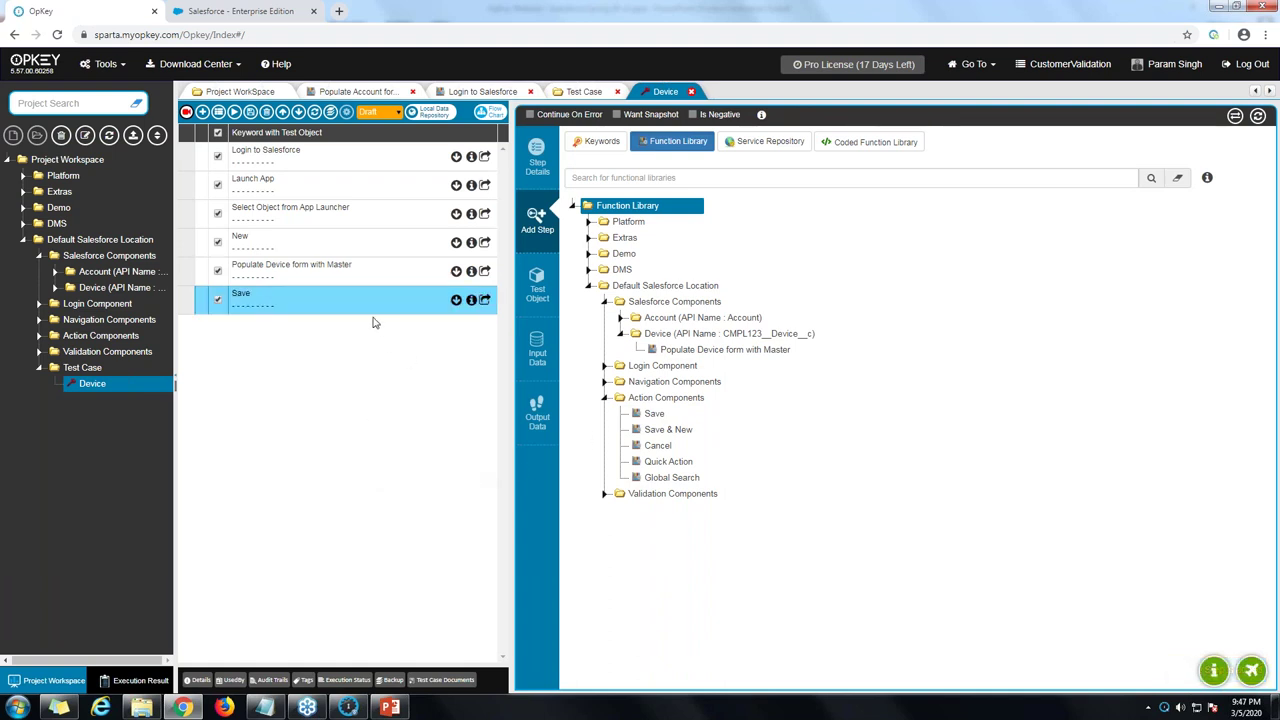
{"action": "mouse_move", "coordinate": [686, 465]}
- Collapse the component folders and save the Device test case
{"action": "left_click", "coordinate": [605, 398]}
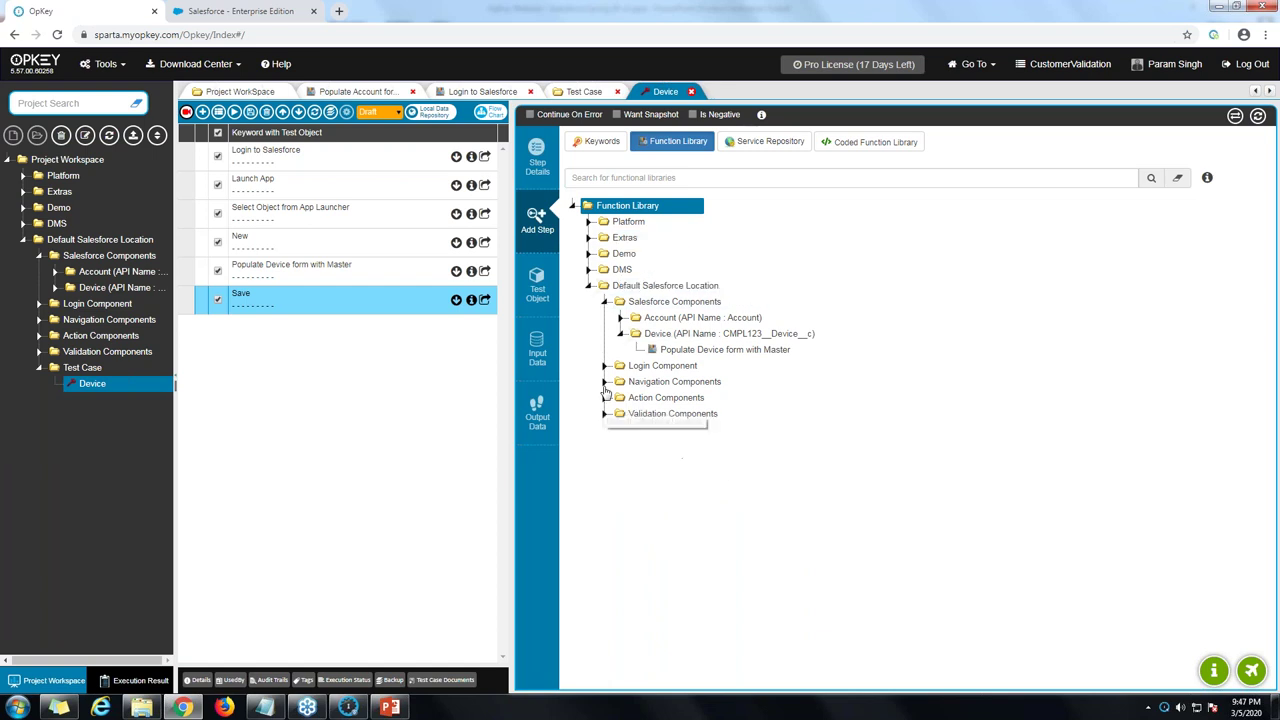
{"action": "left_click", "coordinate": [622, 305]}
{"action": "mouse_move", "coordinate": [622, 317]}
{"action": "left_mouse_down"}
{"action": "mouse_move", "coordinate": [622, 365]}
{"action": "mouse_move", "coordinate": [622, 342]}
{"action": "left_mouse_up"}
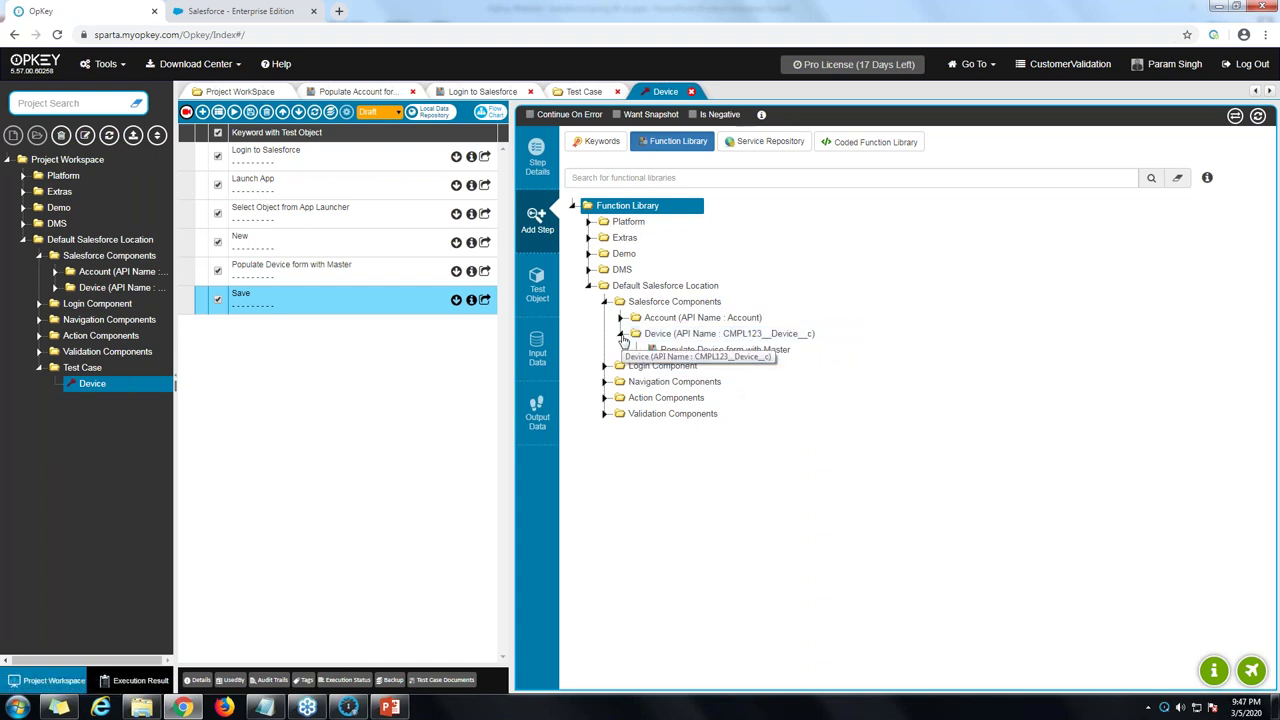
{"action": "left_click", "coordinate": [621, 334]}
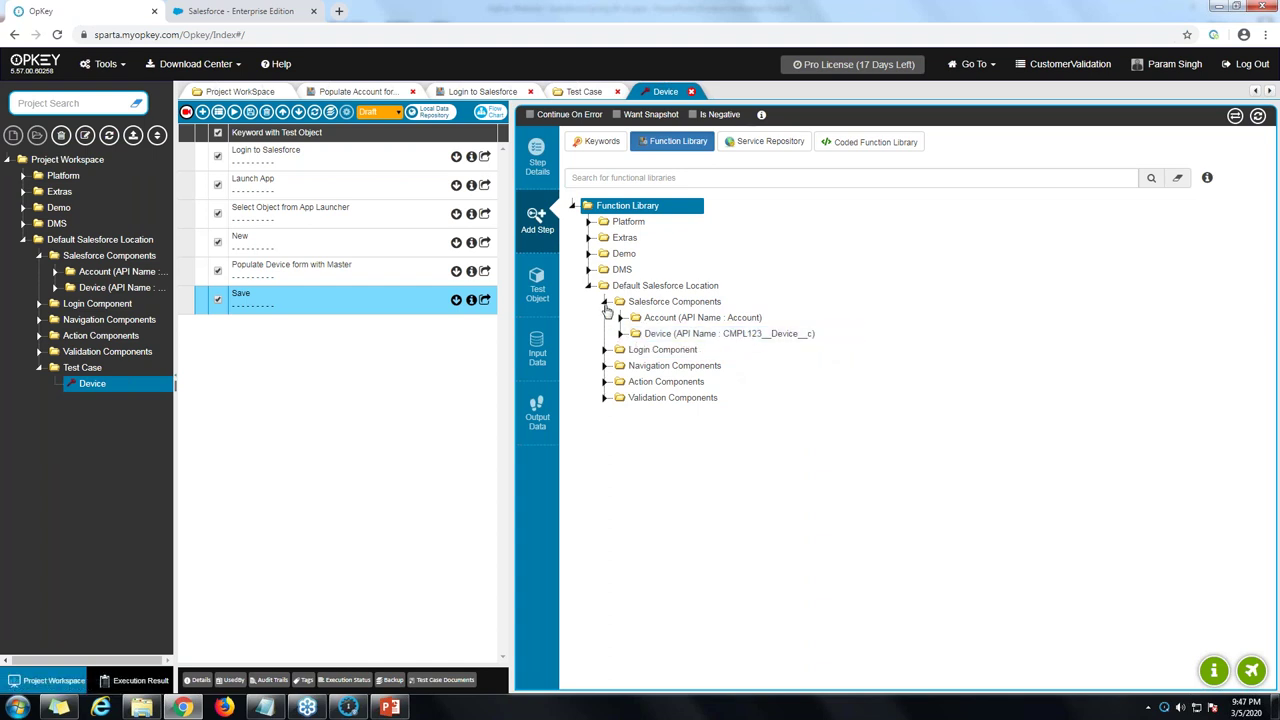
{"action": "left_click", "coordinate": [604, 303]}
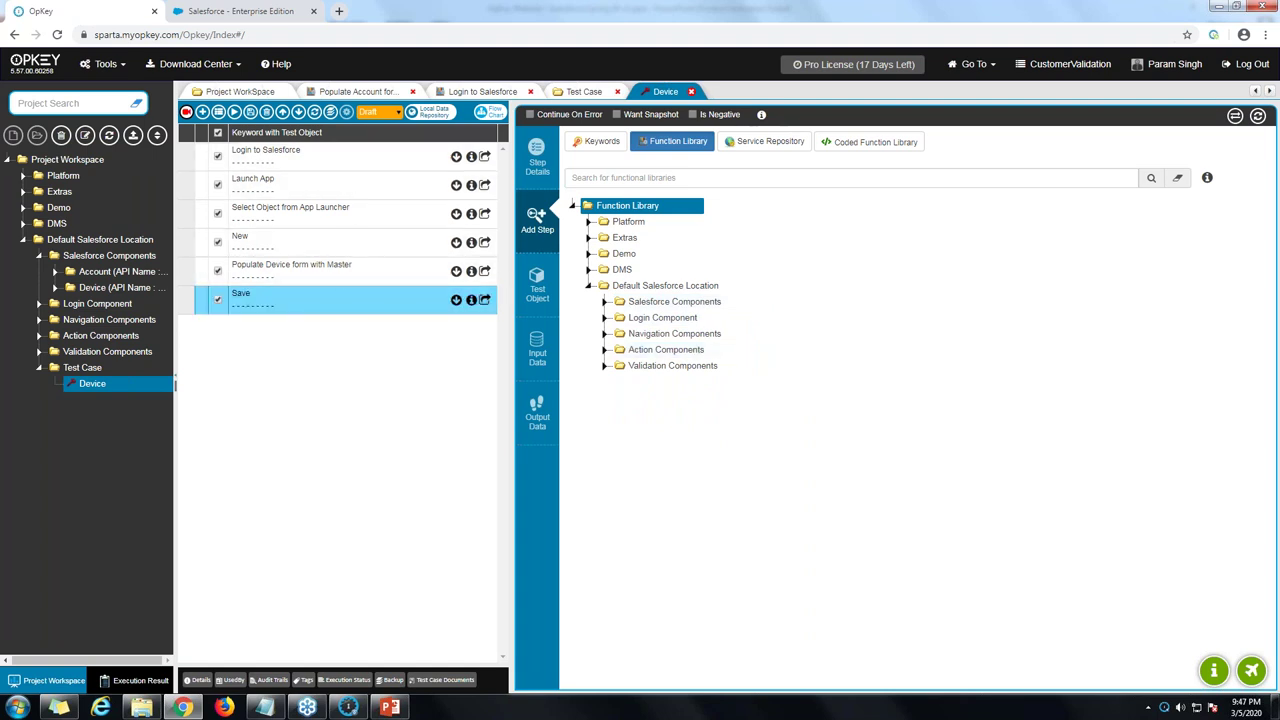
{"action": "left_click", "coordinate": [250, 112]}
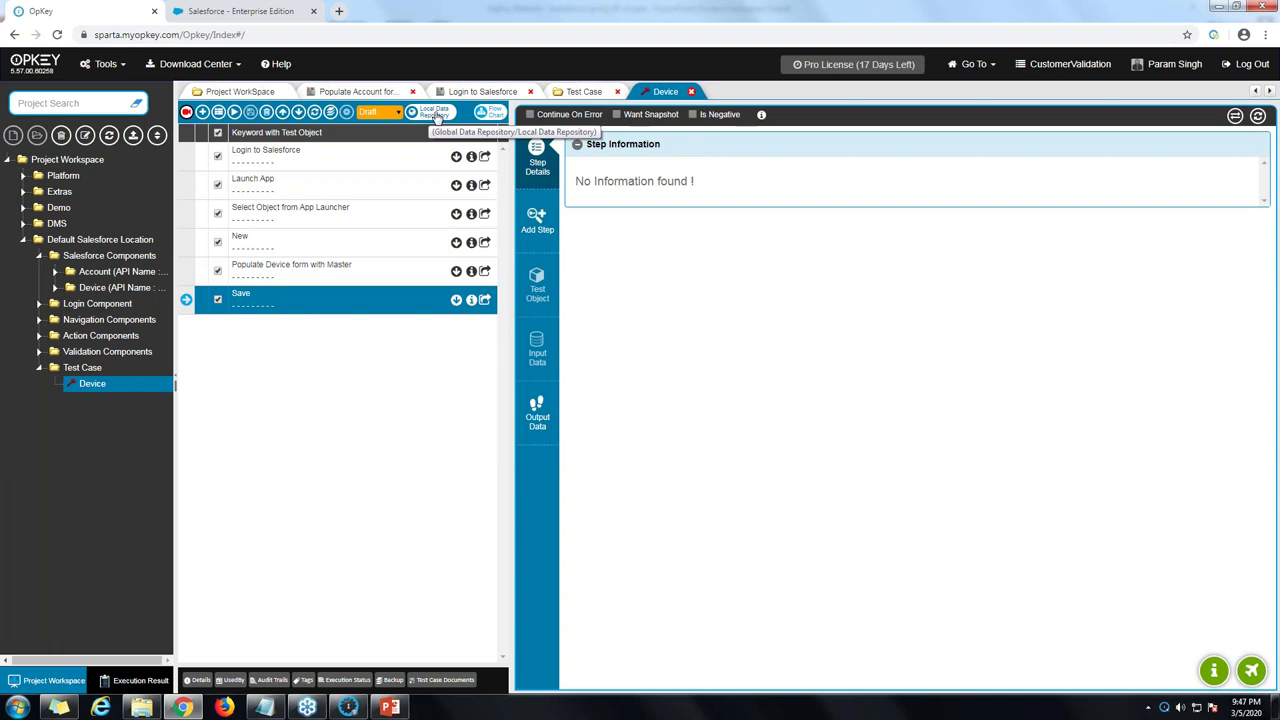
- Switch the test case to a local data repository and add a new repository
{"action": "left_click", "coordinate": [434, 114]}
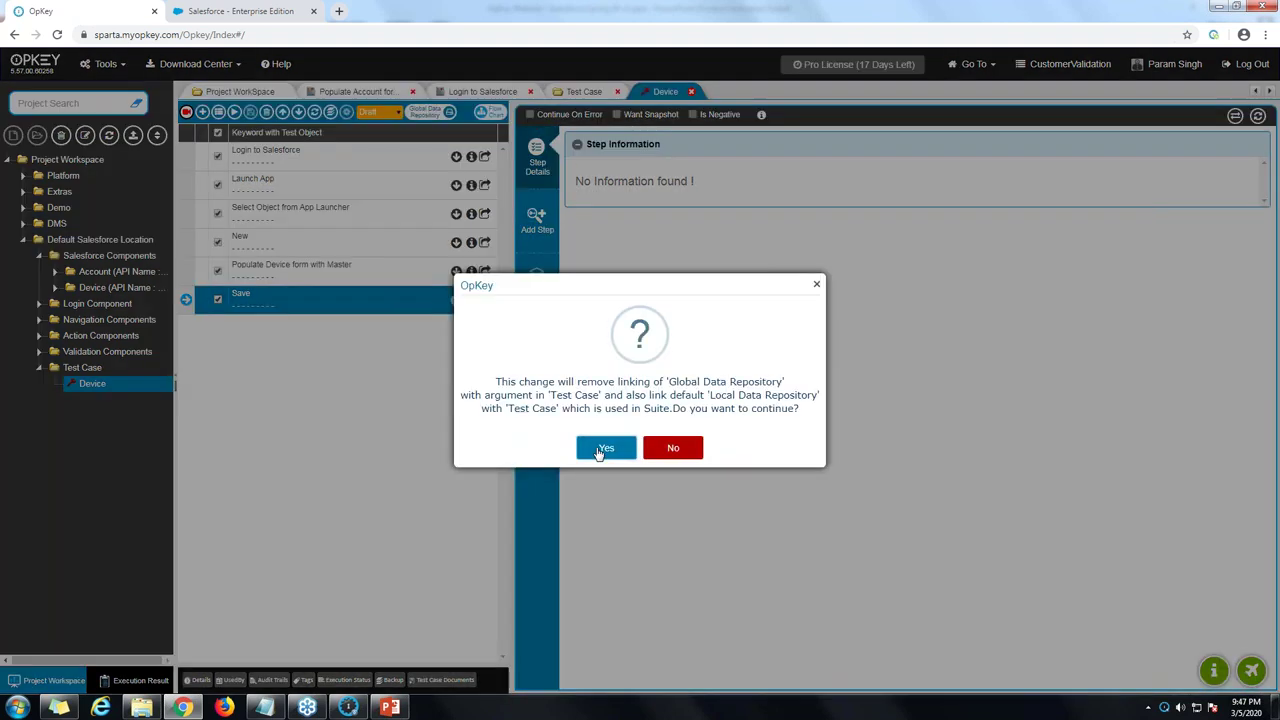
{"action": "left_click", "coordinate": [604, 449]}
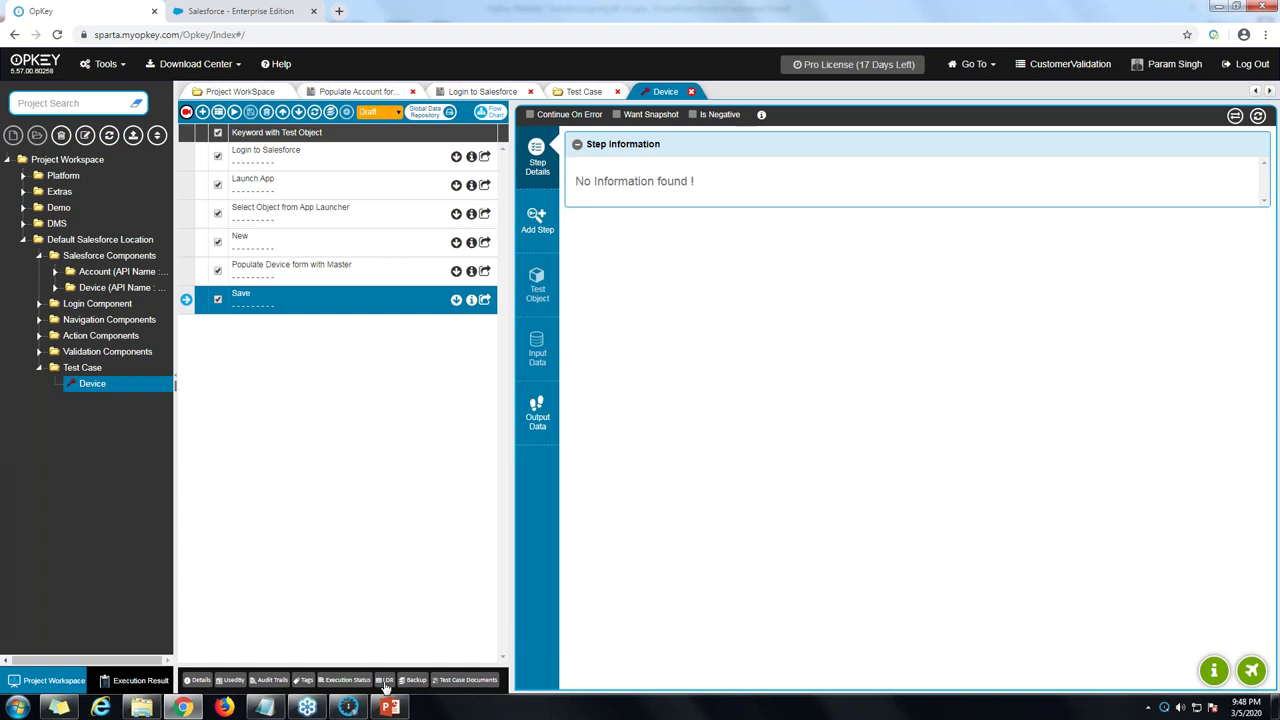
{"action": "left_click", "coordinate": [385, 681]}
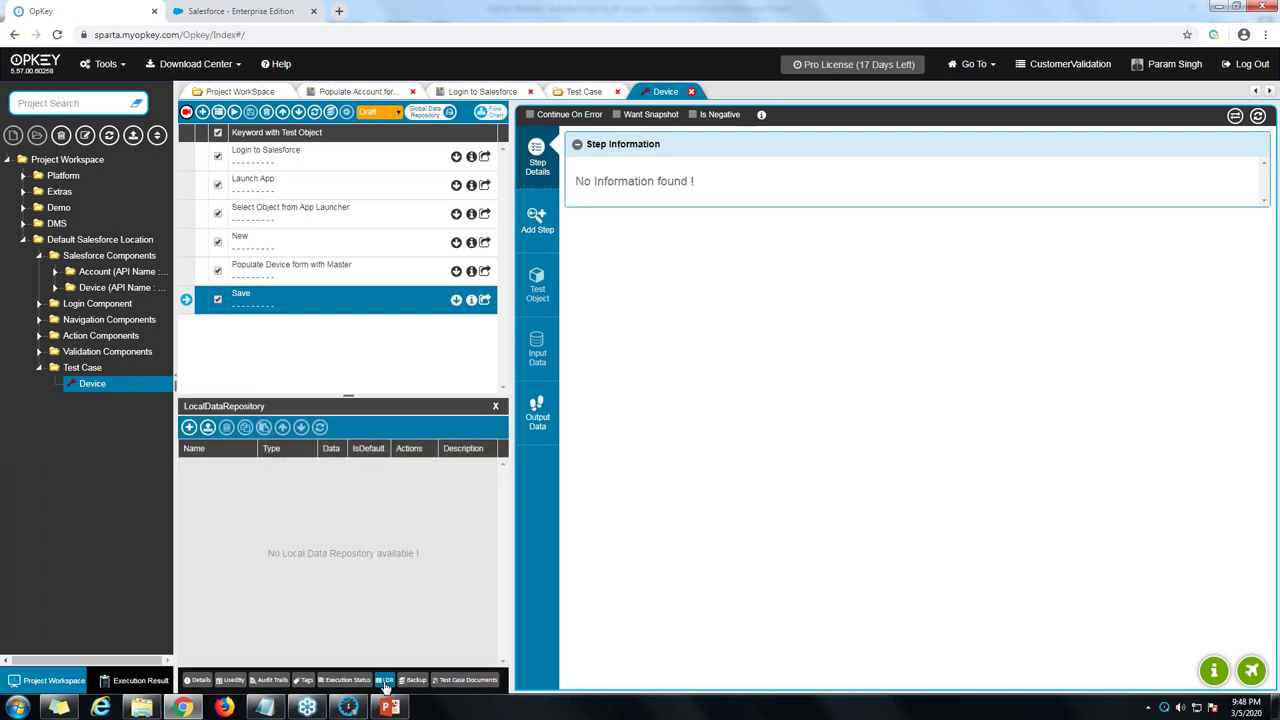
{"action": "left_click", "coordinate": [189, 428]}
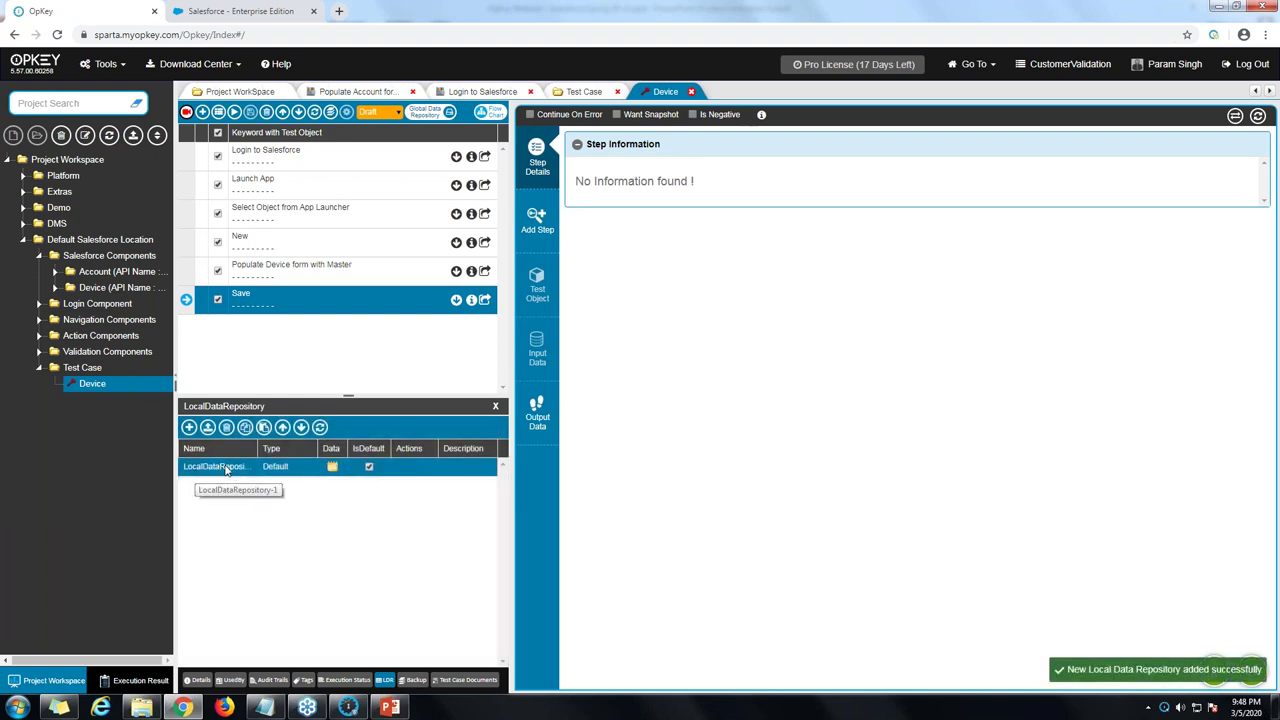
- Rename the new repository to 'Device' and open its data grid
{"action": "double_click", "coordinate": [238, 468]}
{"action": "triple_click", "coordinate": [238, 468]}
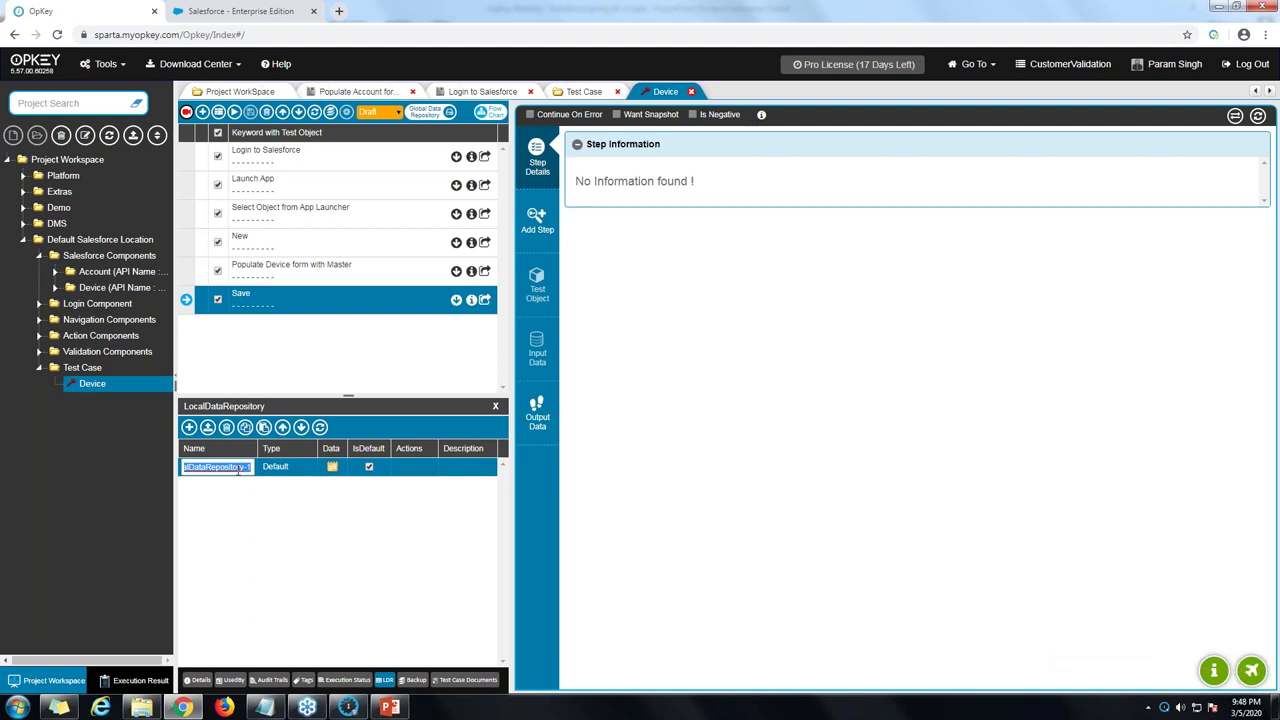
{"action": "type", "text": "Device"}
{"action": "left_click", "coordinate": [297, 557]}
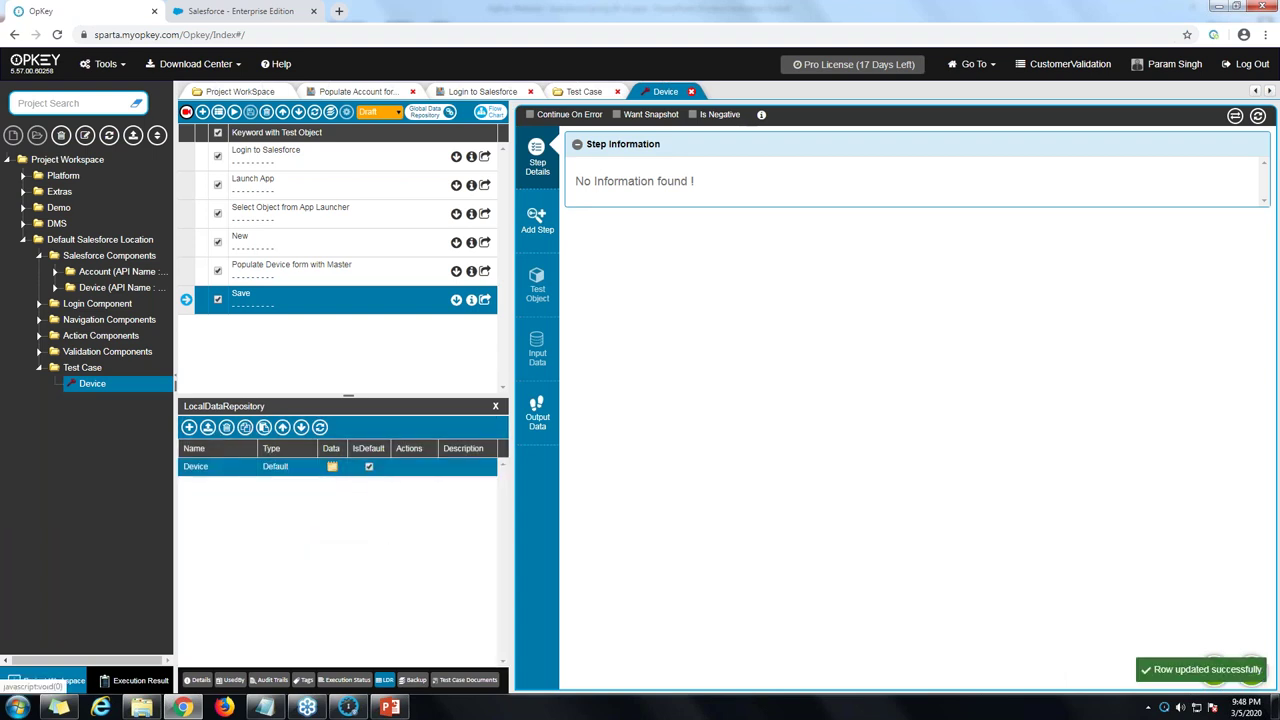
{"action": "left_click", "coordinate": [331, 466]}
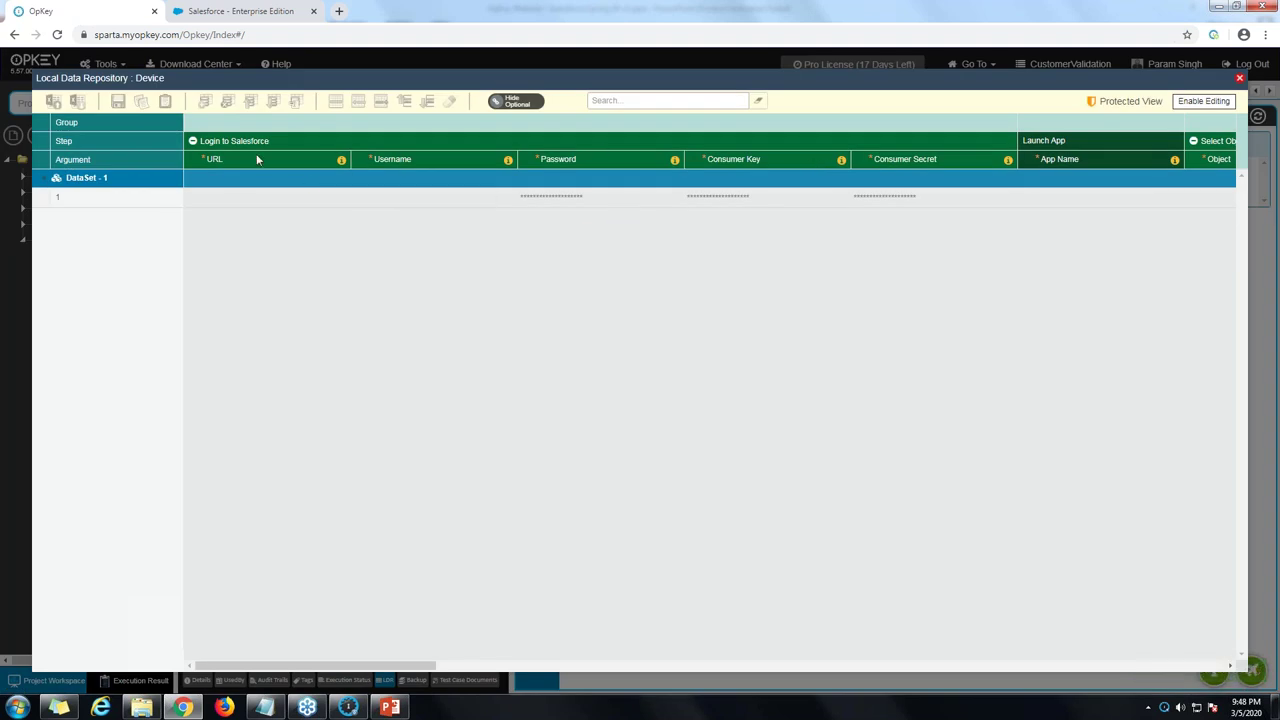
- Enable editing and enter App Name 'Sales' and Object 'Device' in row 1
{"action": "left_click", "coordinate": [1206, 101]}
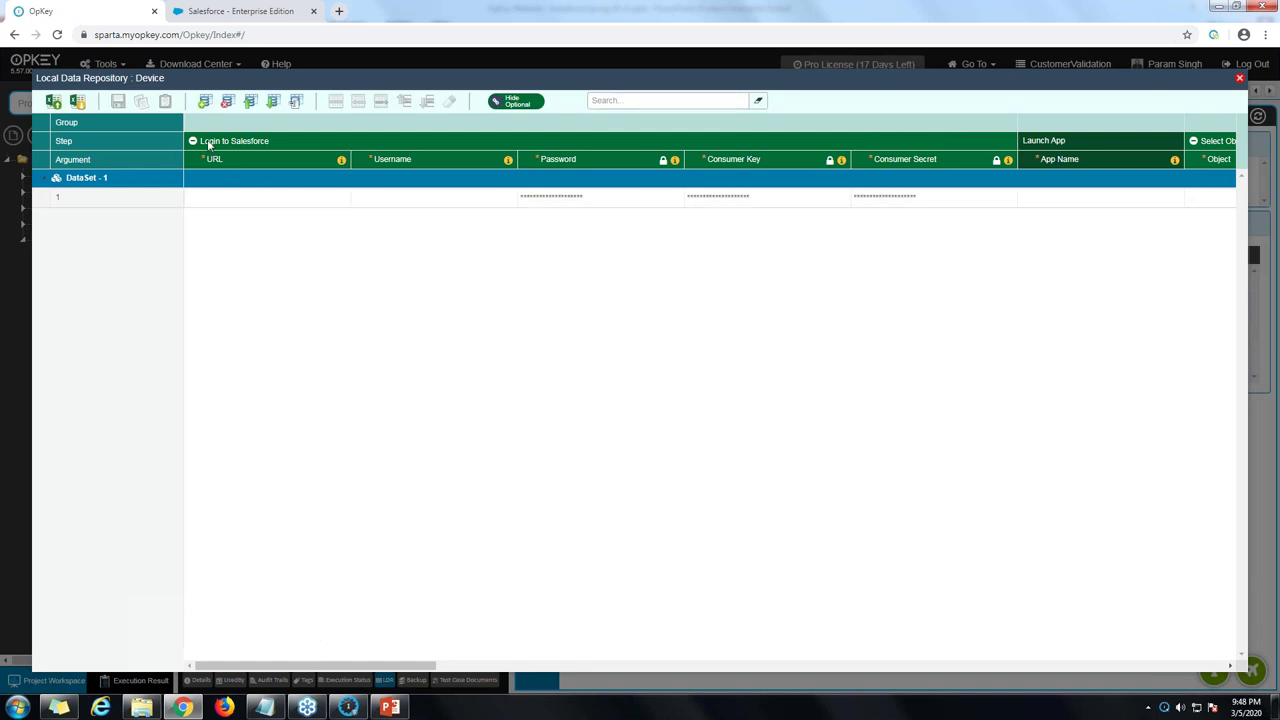
{"action": "left_click", "coordinate": [231, 199]}
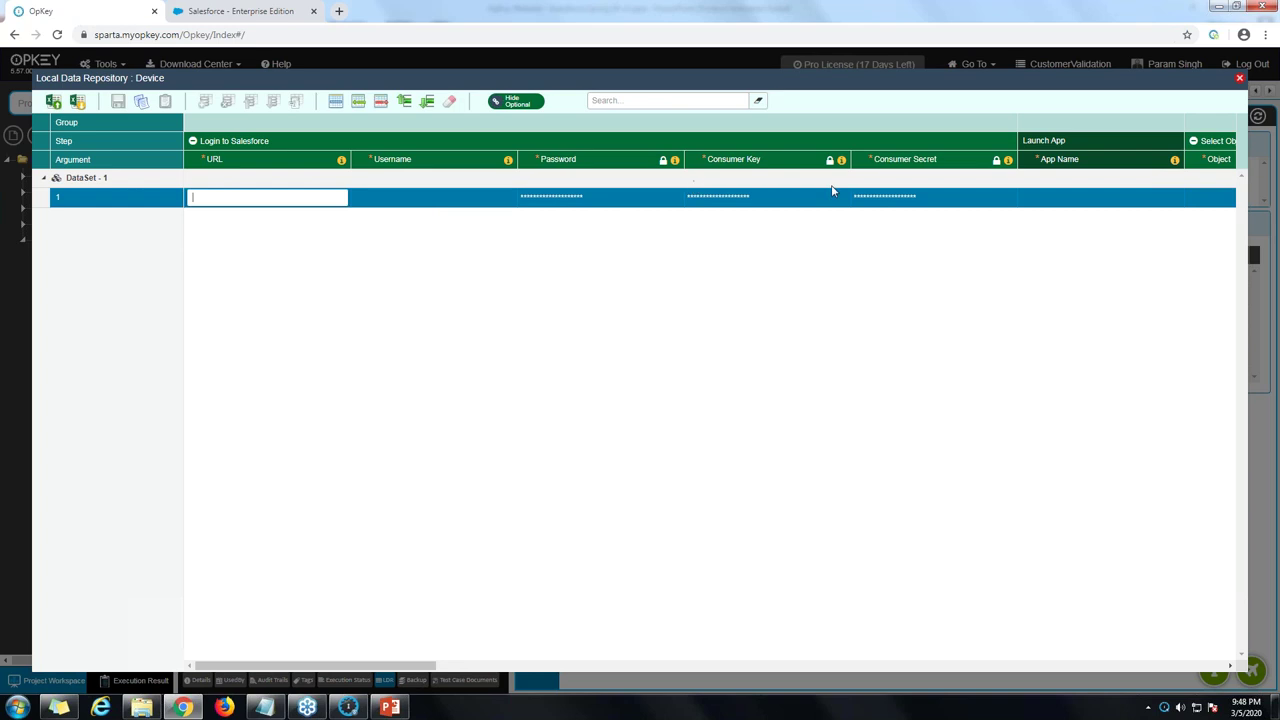
{"action": "left_click_drag", "start_coordinate": [379, 668], "coordinate": [550, 668]}
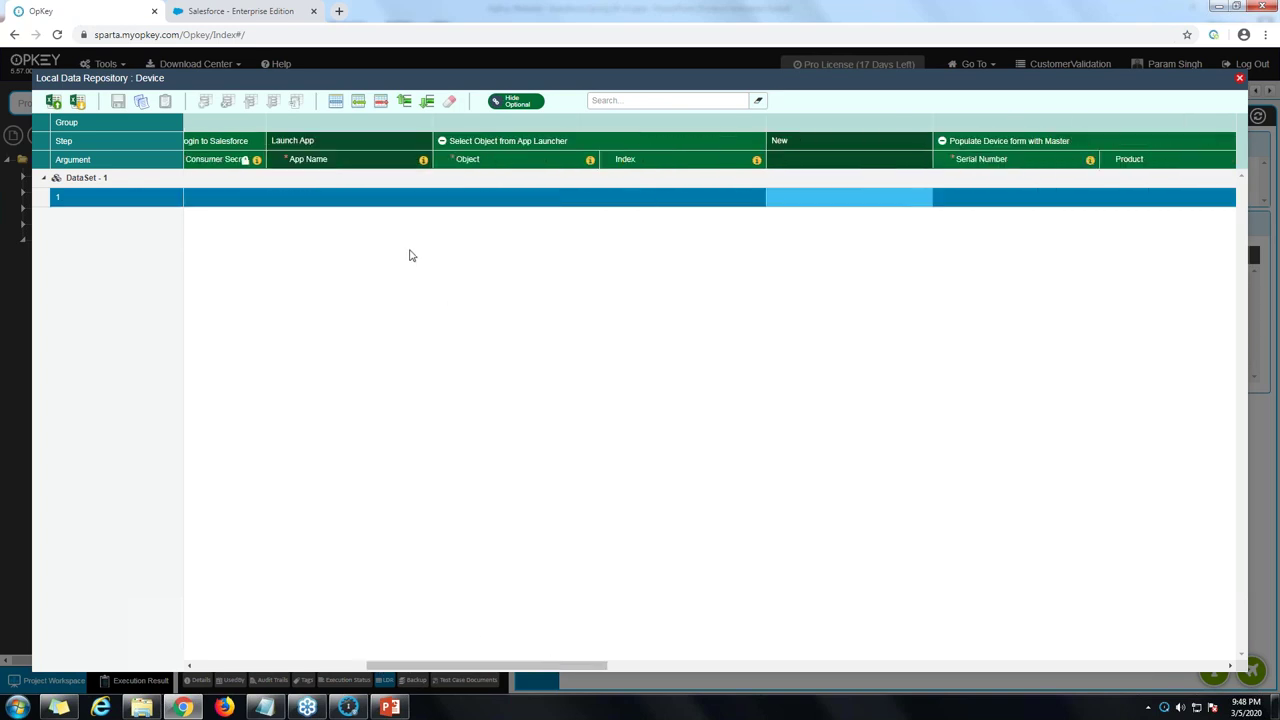
{"action": "left_click", "coordinate": [351, 199]}
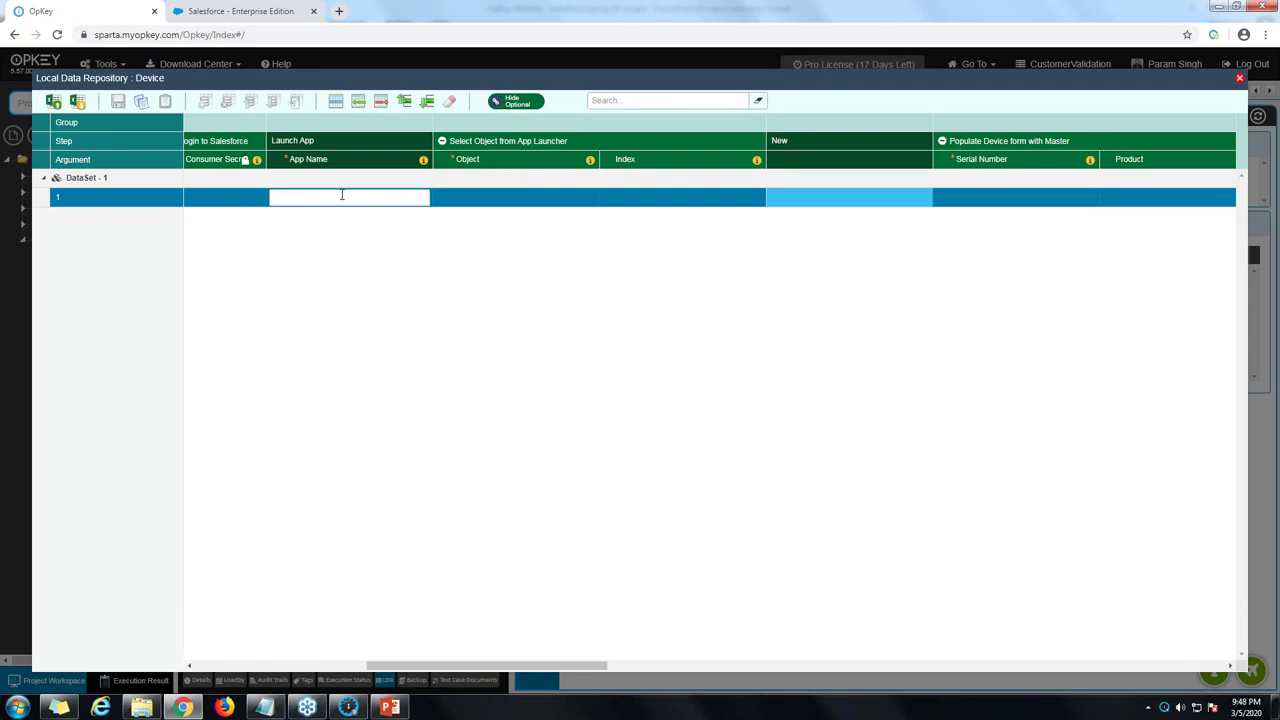
{"action": "type", "text": "Sales"}
{"action": "left_click", "coordinate": [506, 210]}
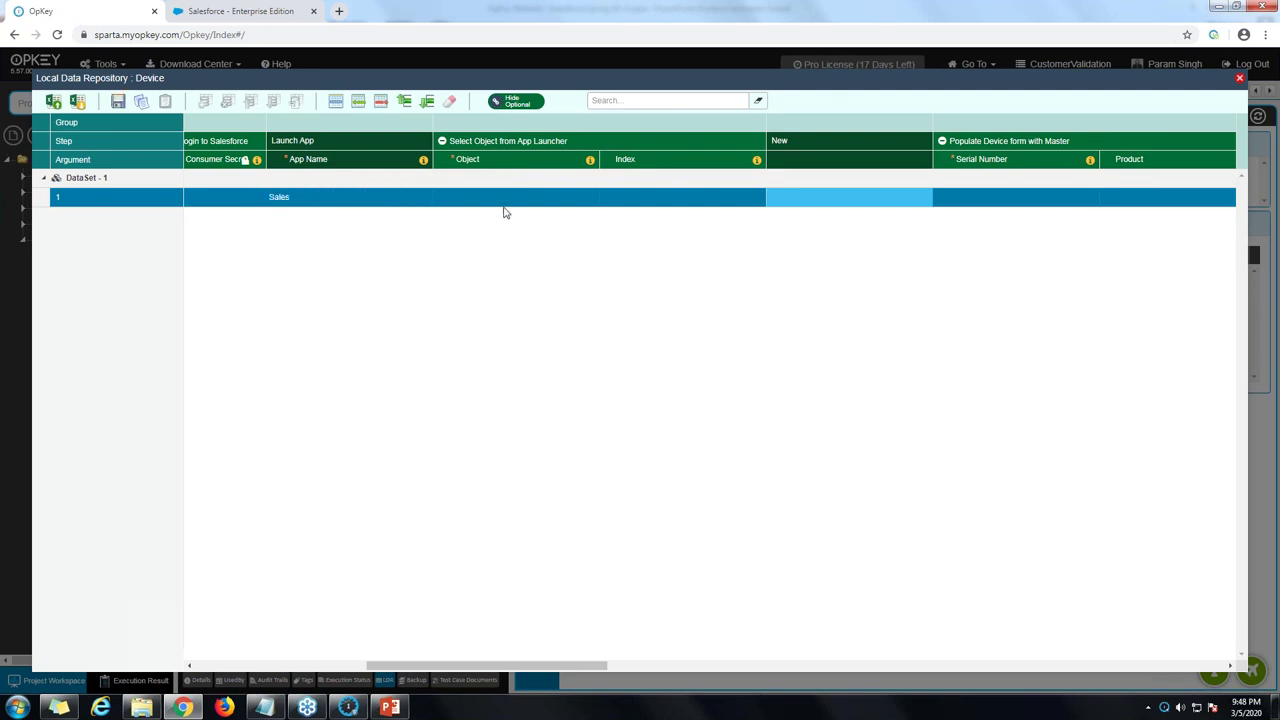
{"action": "left_click", "coordinate": [514, 199]}
{"action": "type", "text": "Device"}
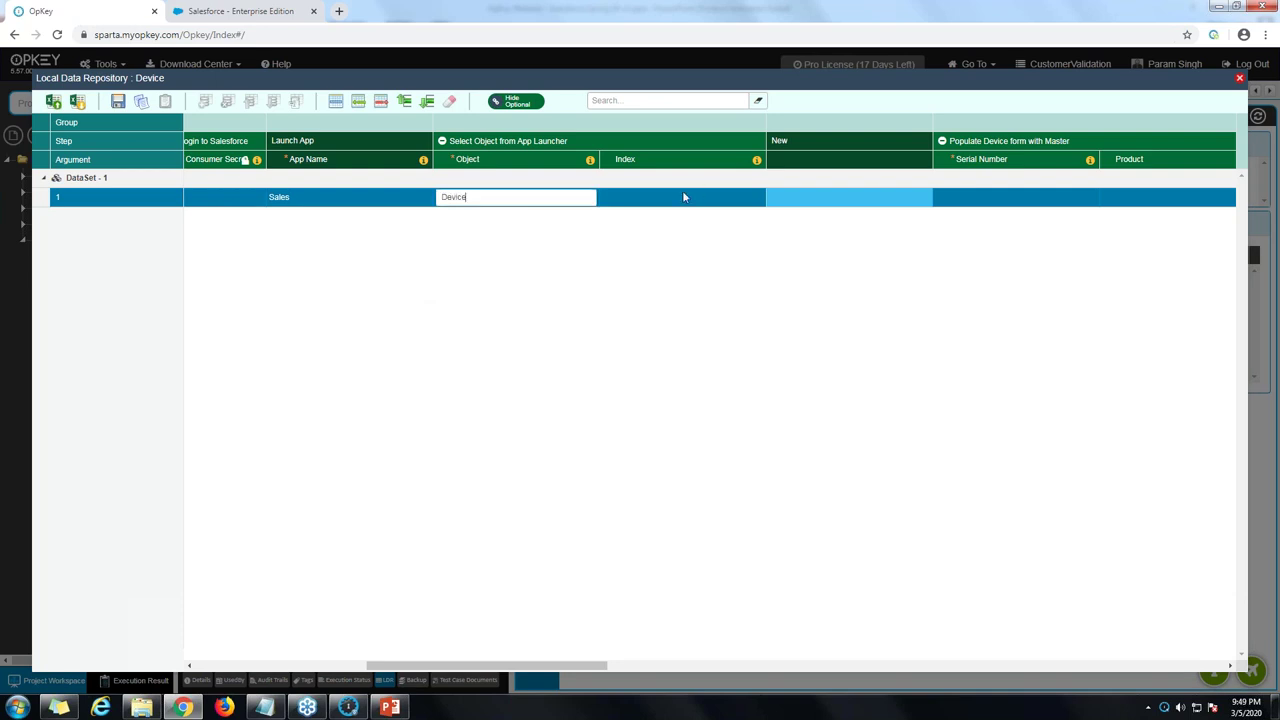
- Commit the row 1 values and save the repository data
{"action": "left_click", "coordinate": [1004, 201]}
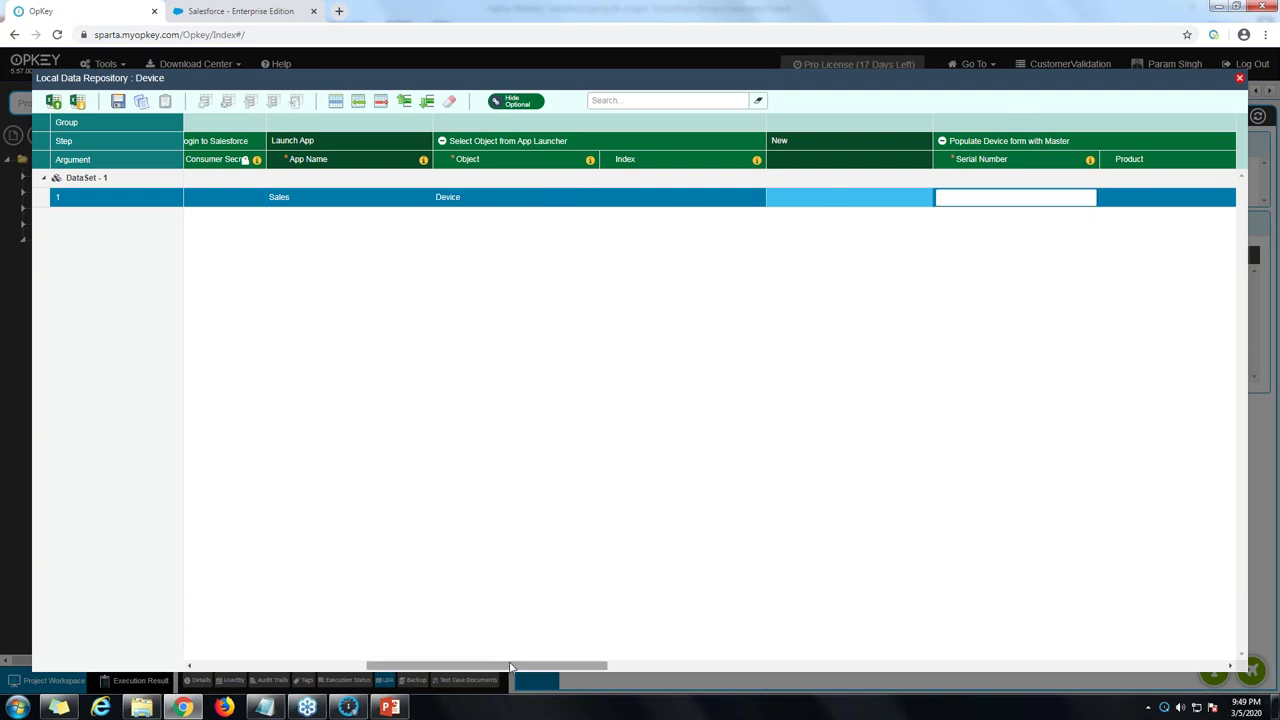
{"action": "left_click_drag", "start_coordinate": [513, 665], "coordinate": [623, 665]}
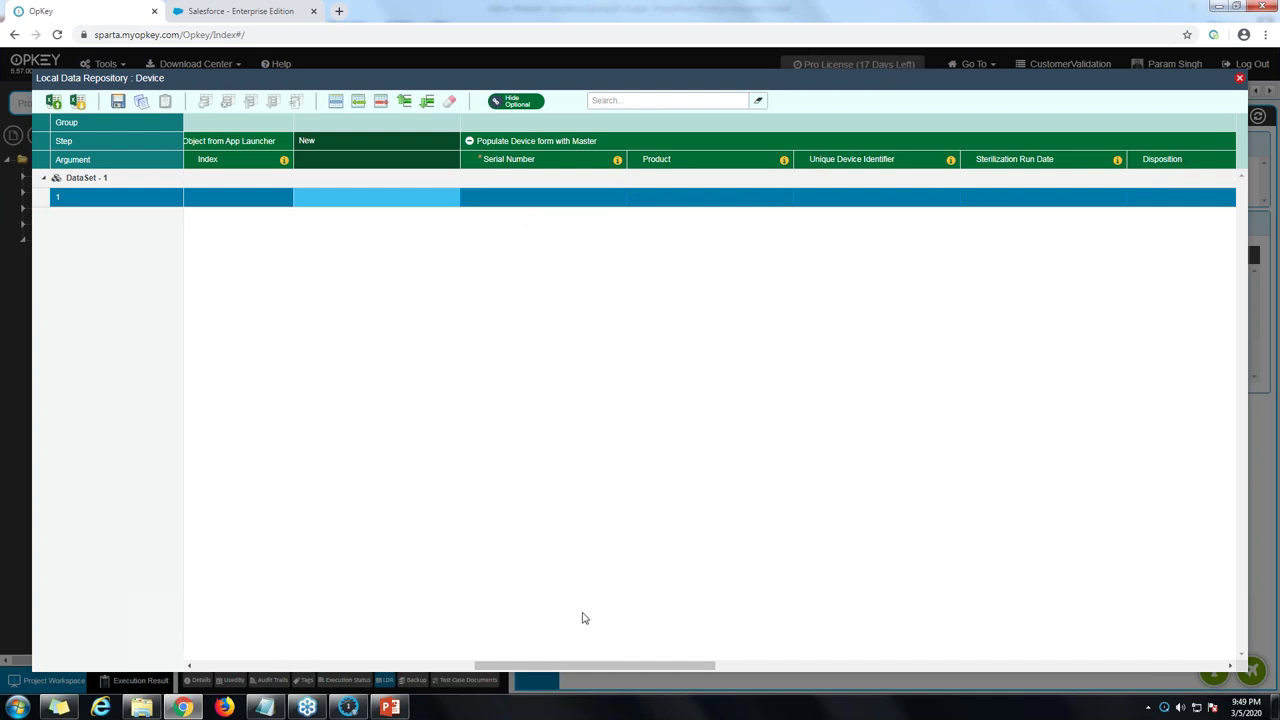
{"action": "left_click_drag", "start_coordinate": [629, 665], "coordinate": [698, 669]}
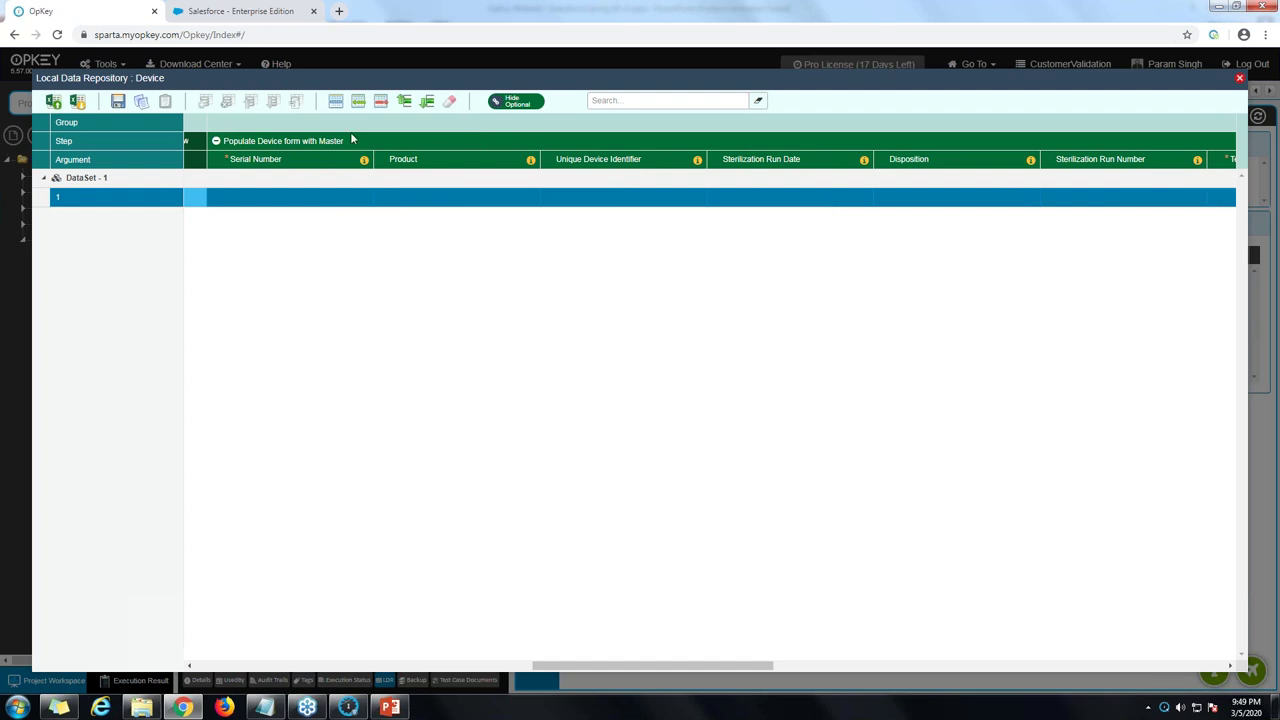
{"action": "left_click", "coordinate": [118, 104]}
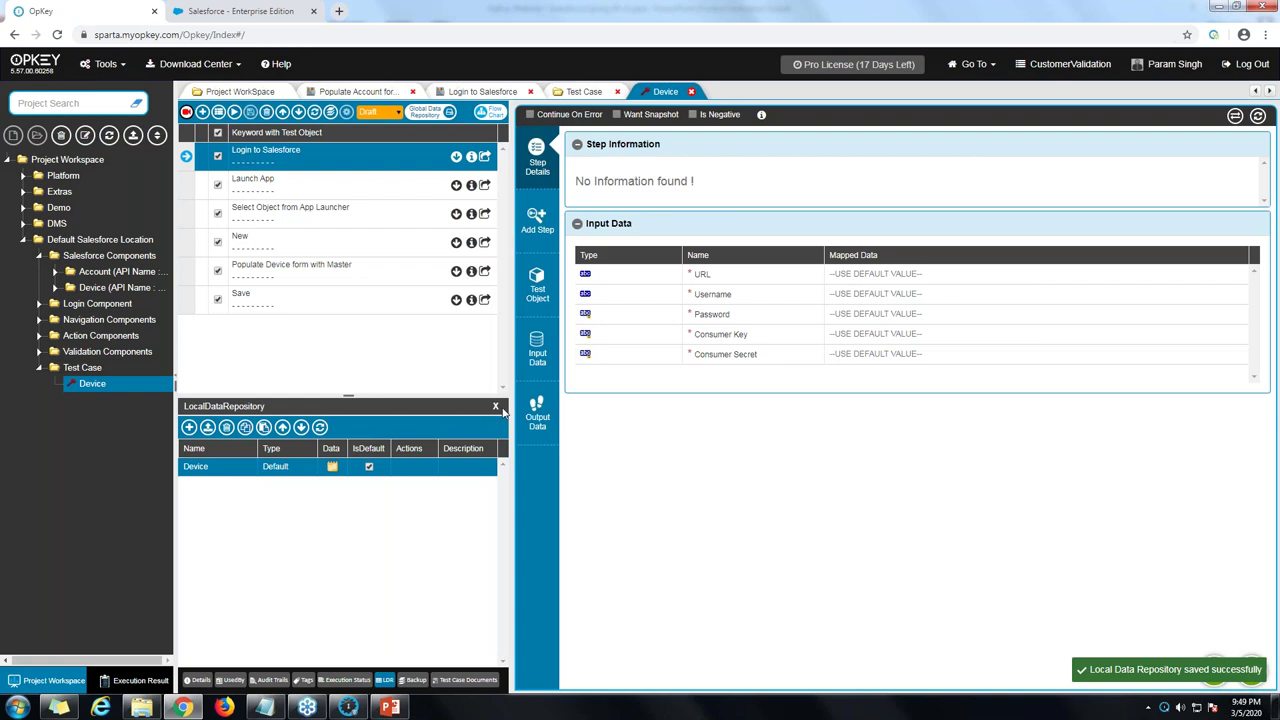
- Close the LocalDataRepository panel and open the recording target type list
{"action": "left_click", "coordinate": [496, 408]}
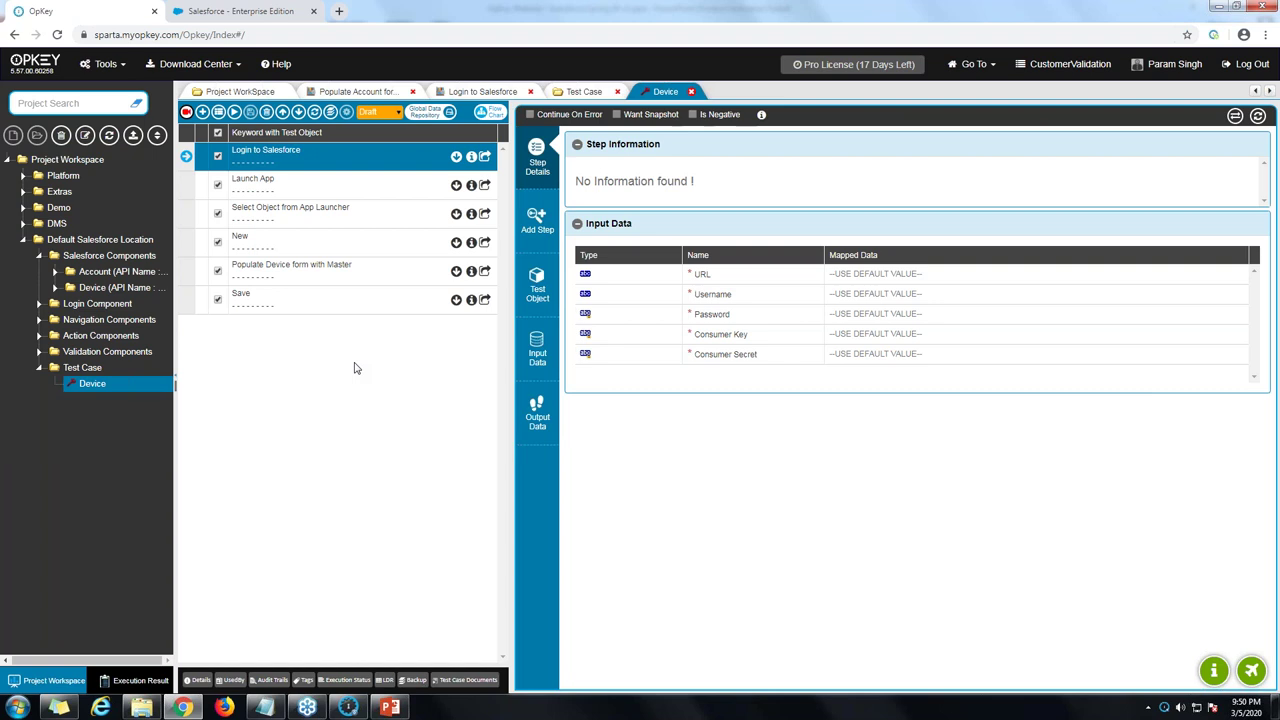
{"action": "left_click", "coordinate": [186, 112]}
{"action": "mouse_move", "coordinate": [396, 708]}
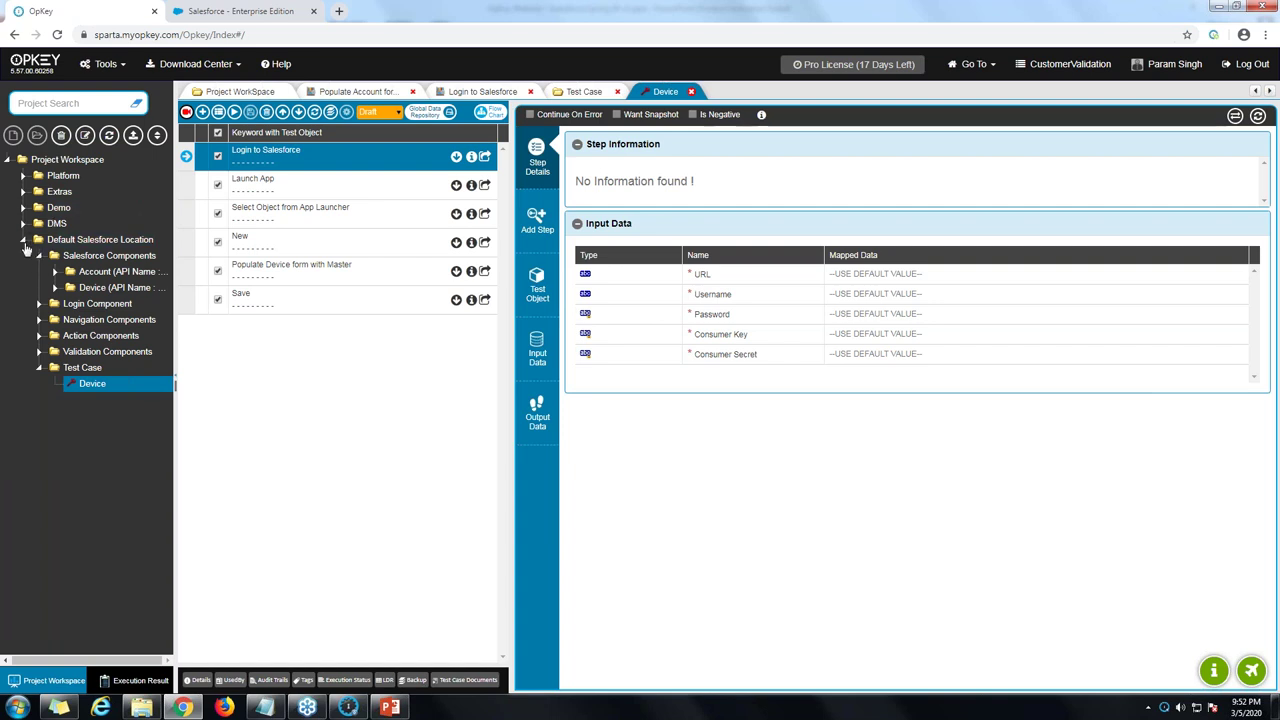
- Expand Demo > AI in the project tree and open AI - Test Case
{"action": "left_click", "coordinate": [24, 239]}
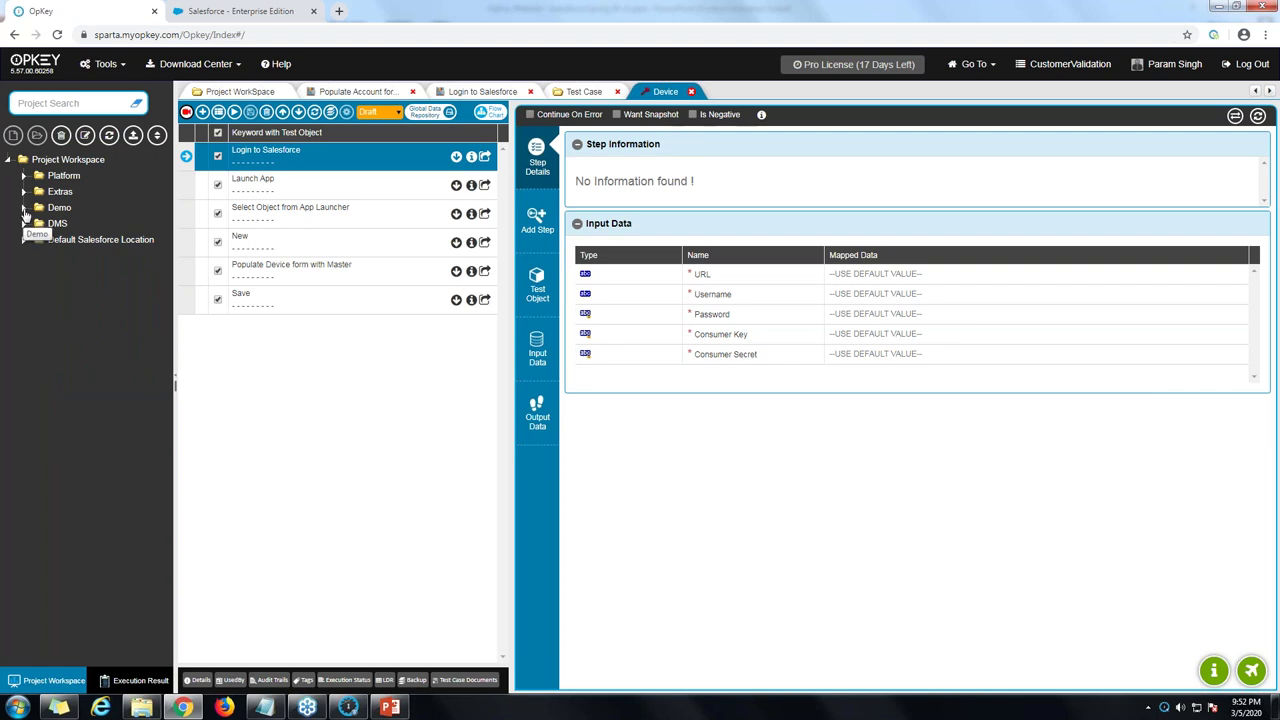
{"action": "left_click", "coordinate": [24, 208]}
{"action": "left_click", "coordinate": [40, 255]}
{"action": "left_click", "coordinate": [127, 289]}
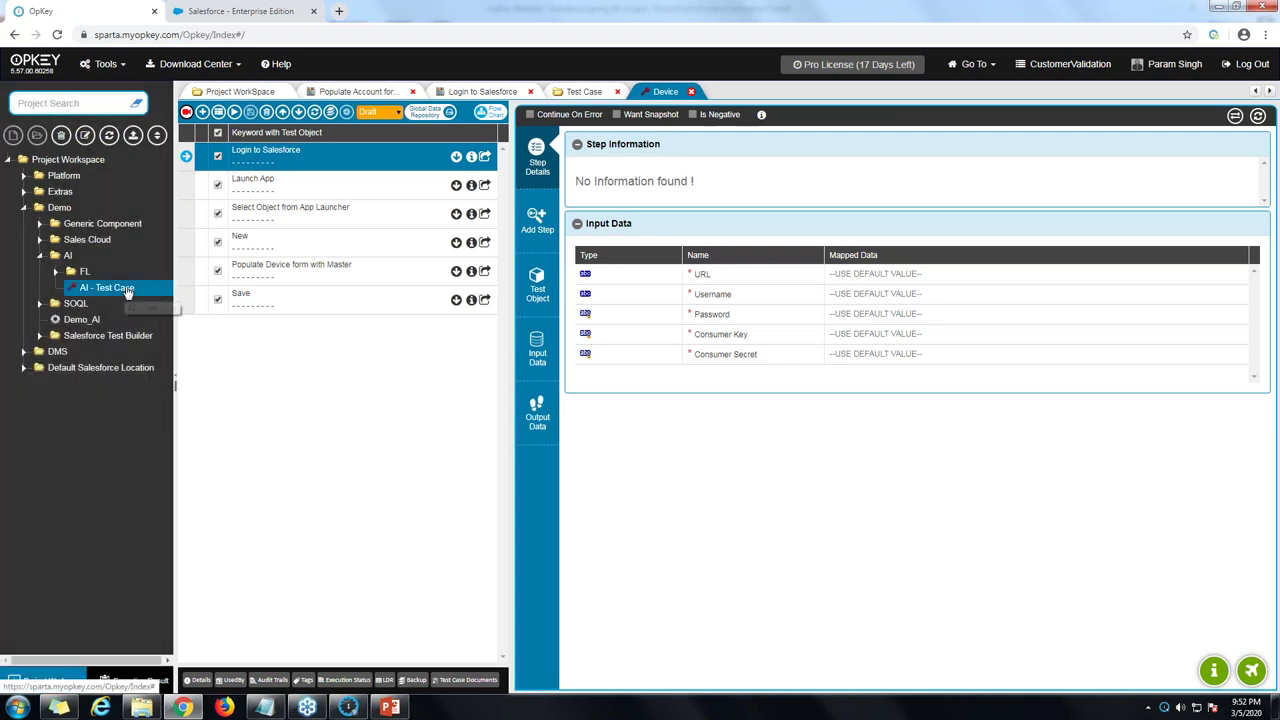
{"action": "double_click", "coordinate": [127, 289]}
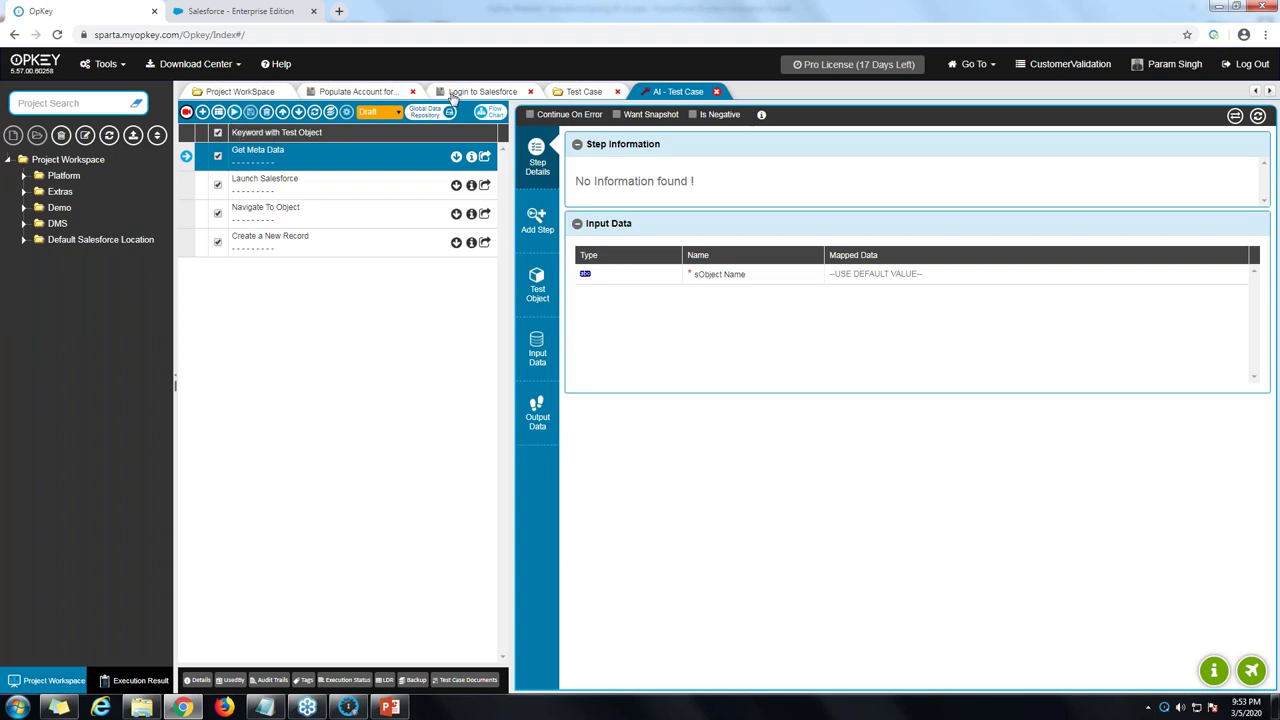
{"action": "left_click", "coordinate": [413, 92]}
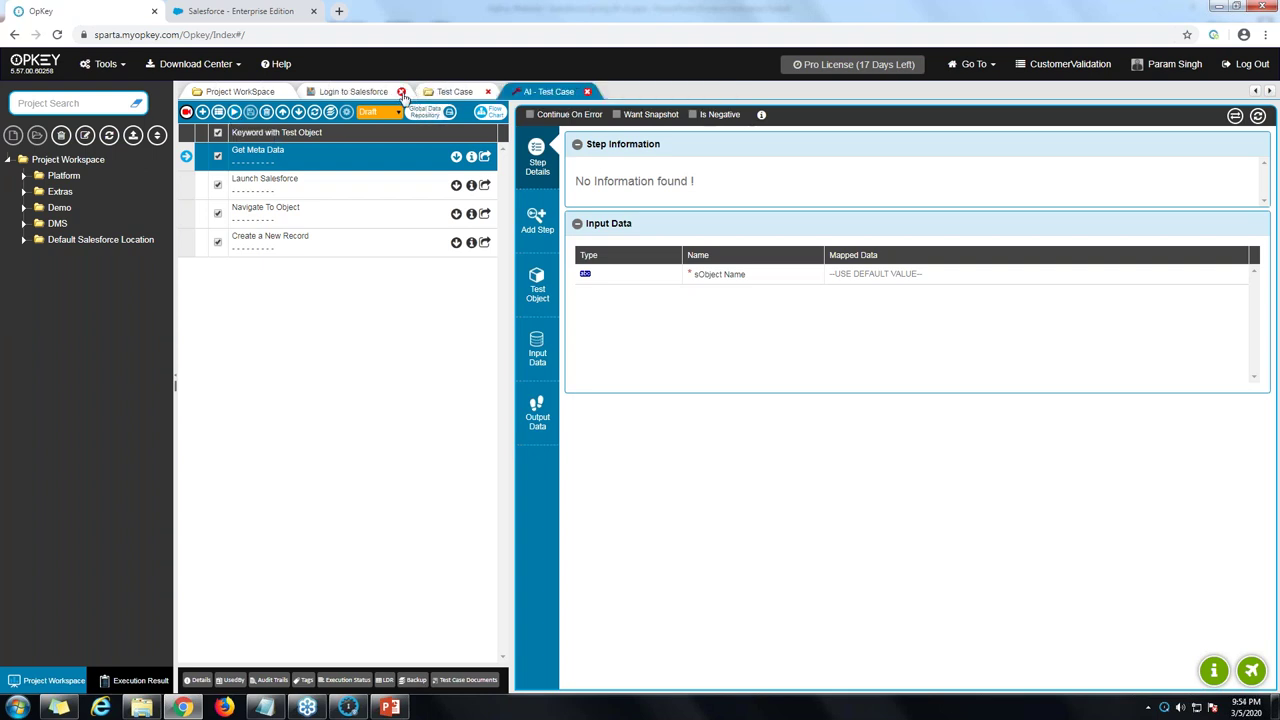
{"action": "left_click", "coordinate": [403, 92]}
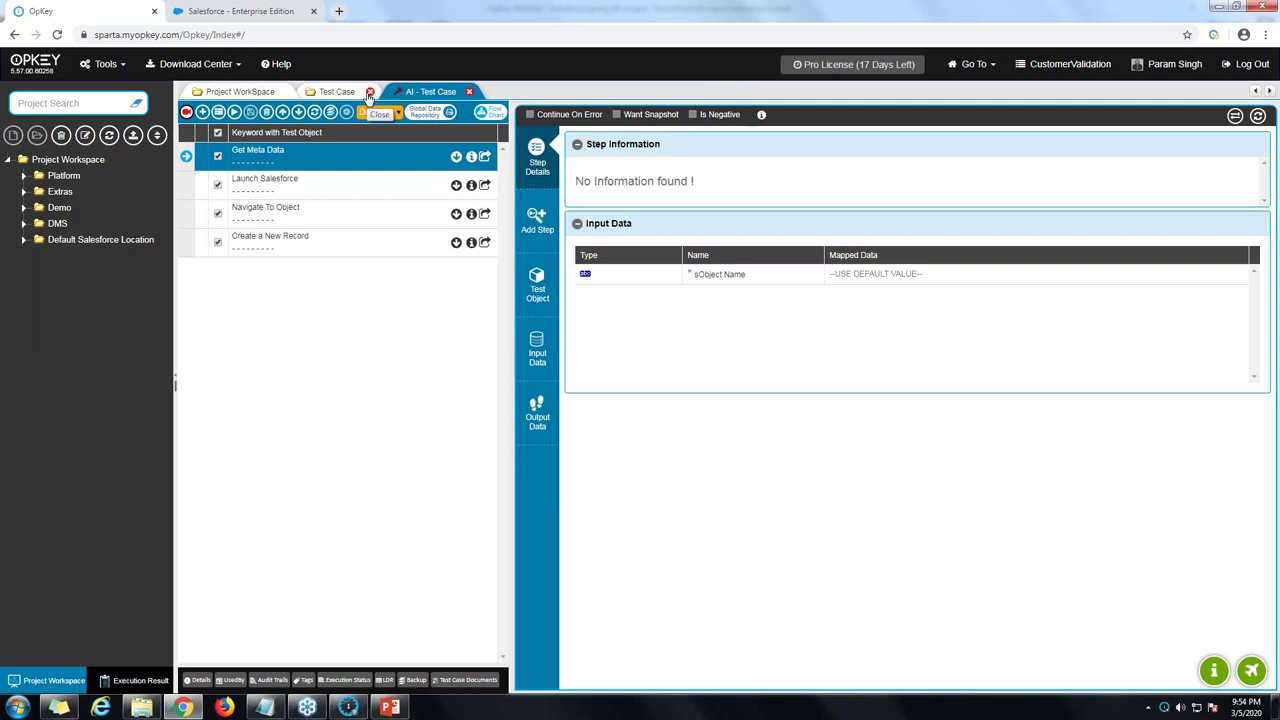
{"action": "left_click", "coordinate": [370, 92]}
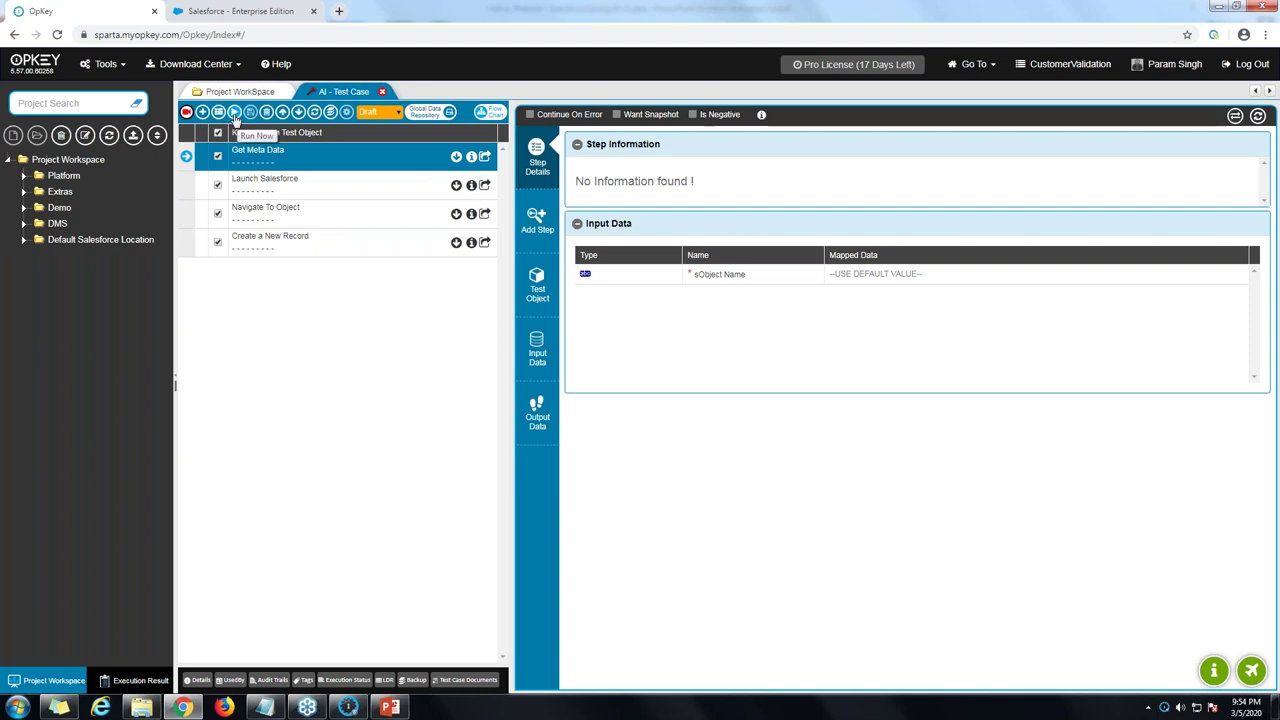
- Start a local run with advanced settings shown and session name 'WebinarTest'
{"action": "left_click", "coordinate": [235, 113]}
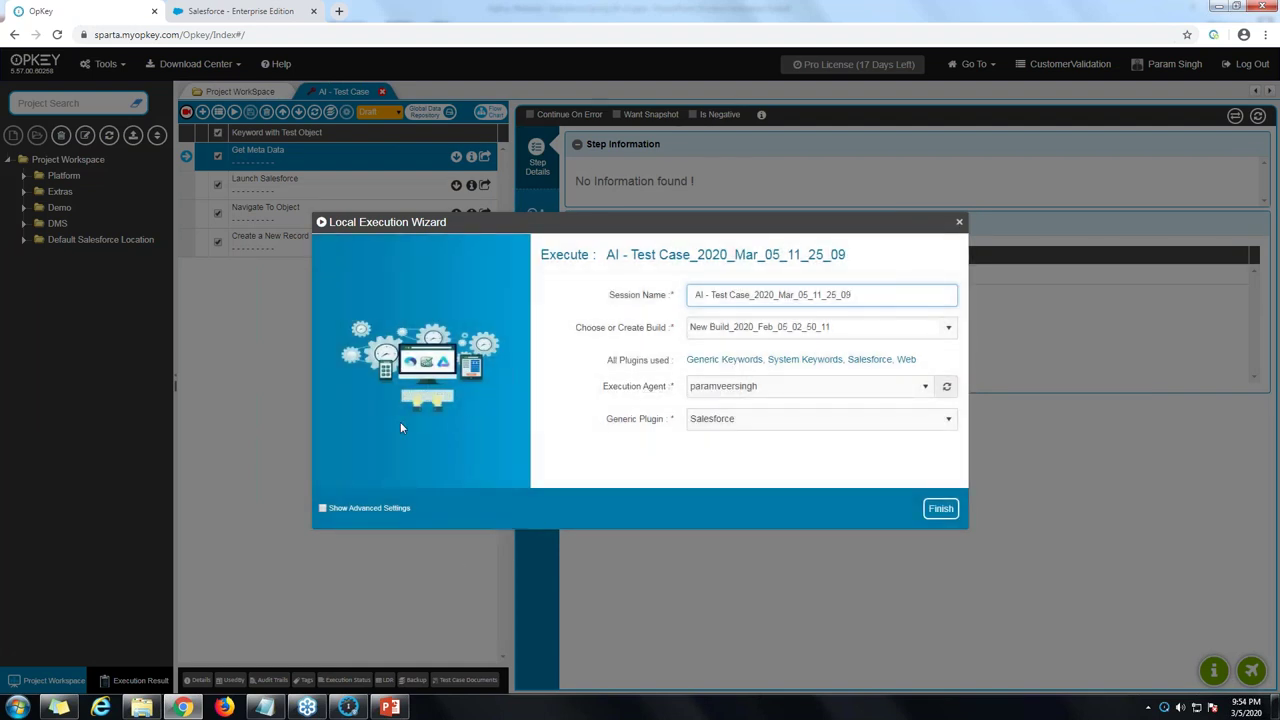
{"action": "left_click", "coordinate": [388, 510]}
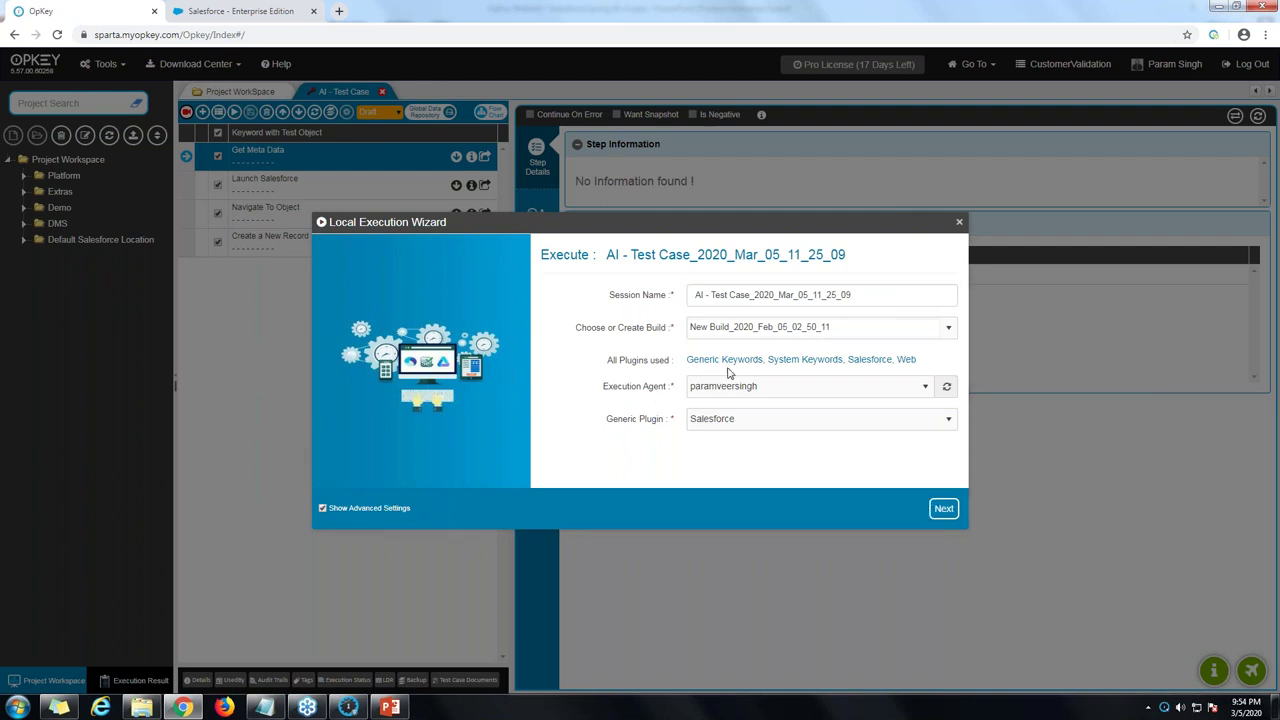
{"action": "triple_click", "coordinate": [879, 296]}
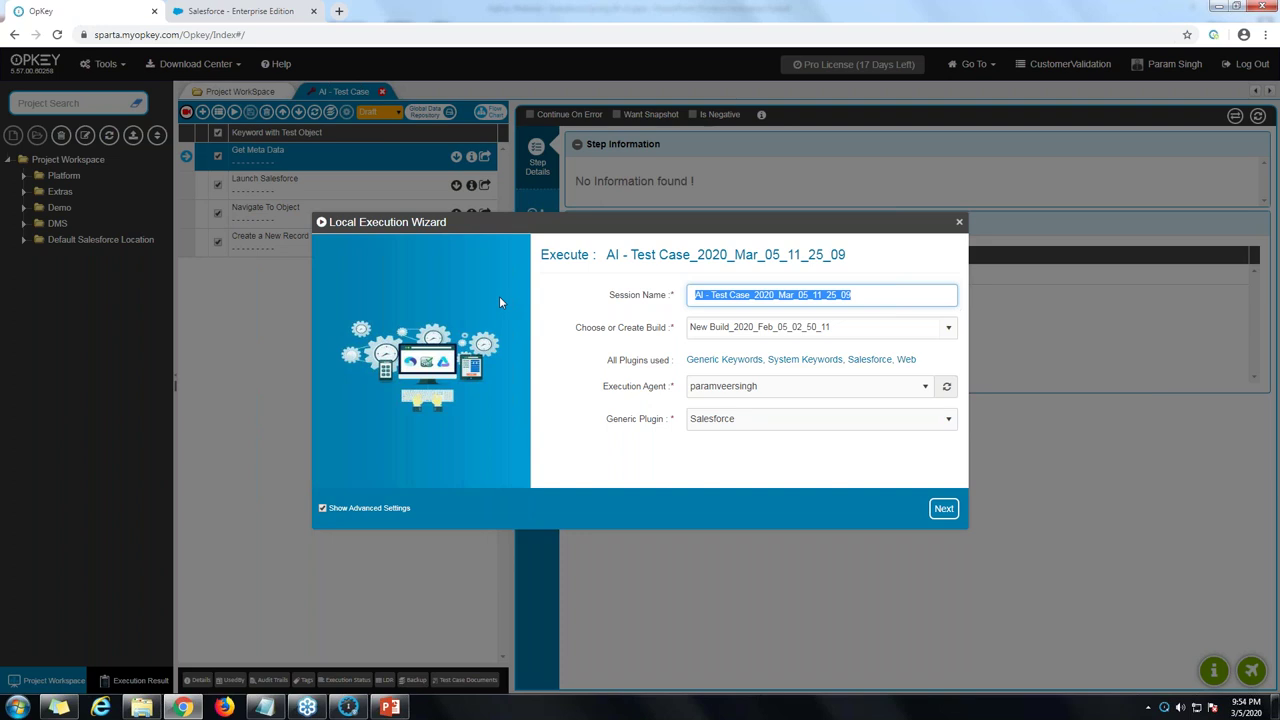
{"action": "type", "text": "WebinarTest"}
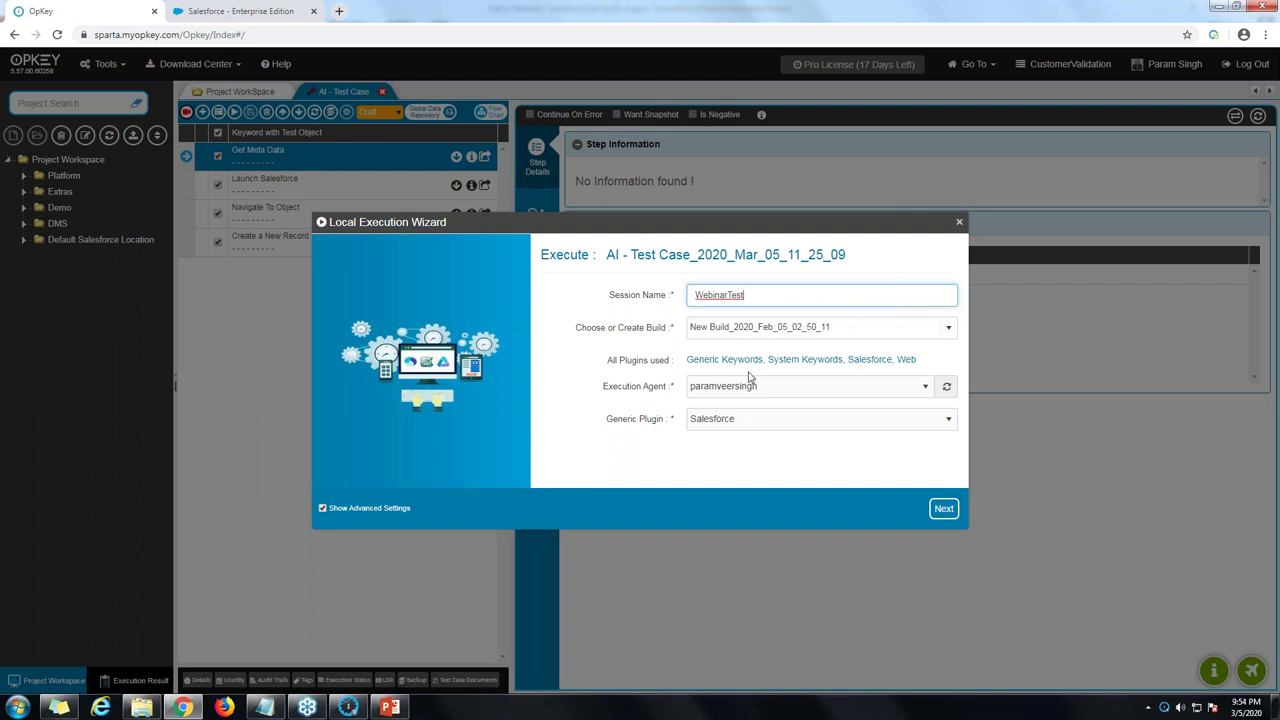
- Set the execution agent to DemoMachine and the generic plugin to Salesforce
{"action": "left_click", "coordinate": [885, 390]}
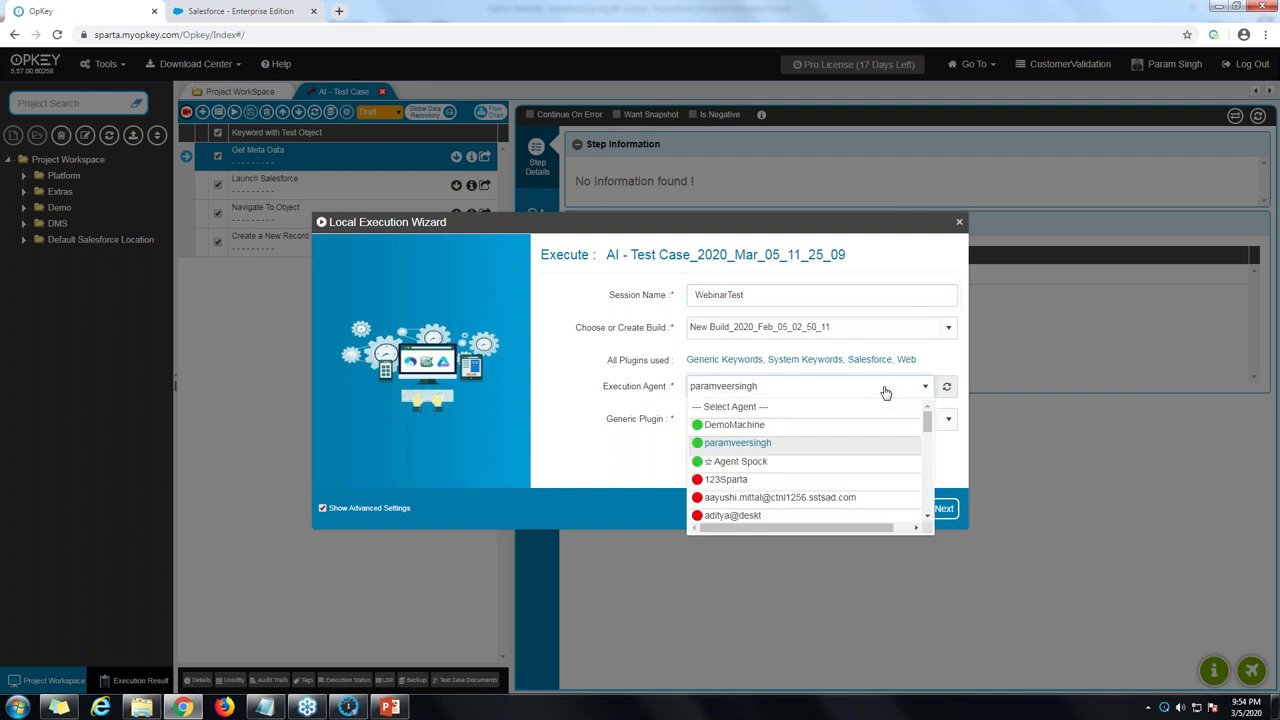
{"action": "left_click", "coordinate": [770, 426]}
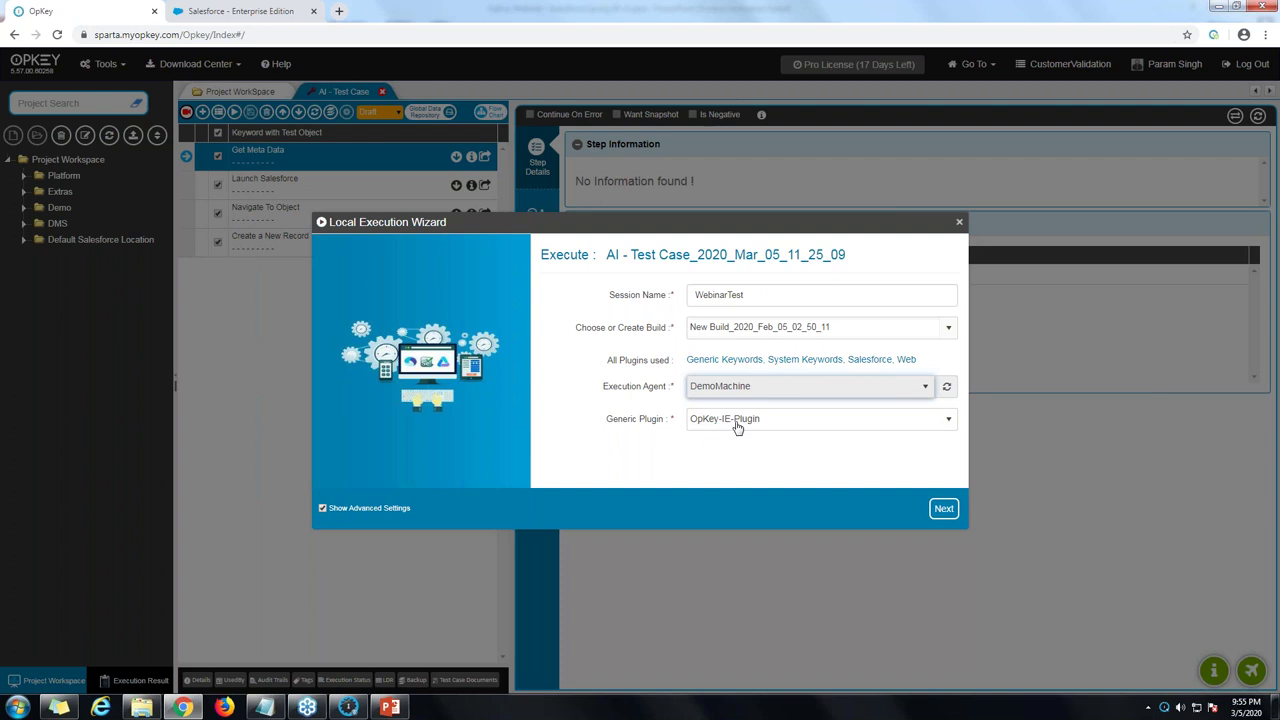
{"action": "left_click", "coordinate": [737, 423]}
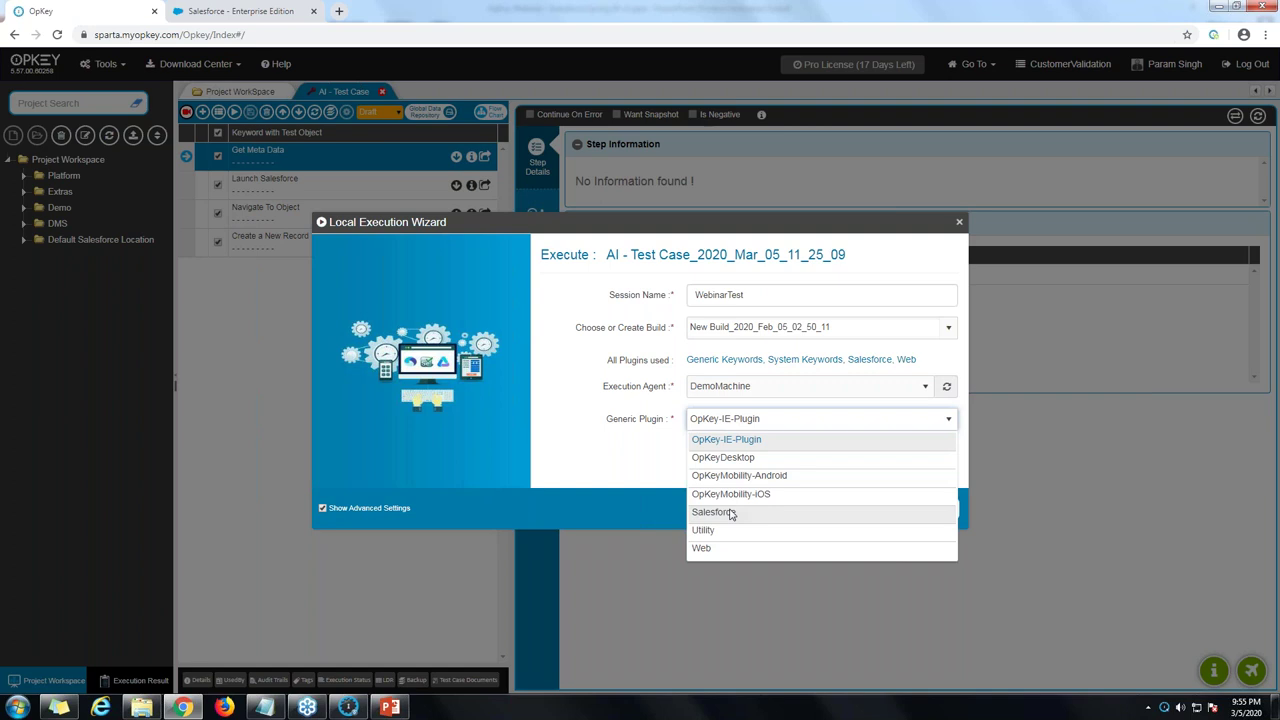
{"action": "left_click", "coordinate": [731, 513]}
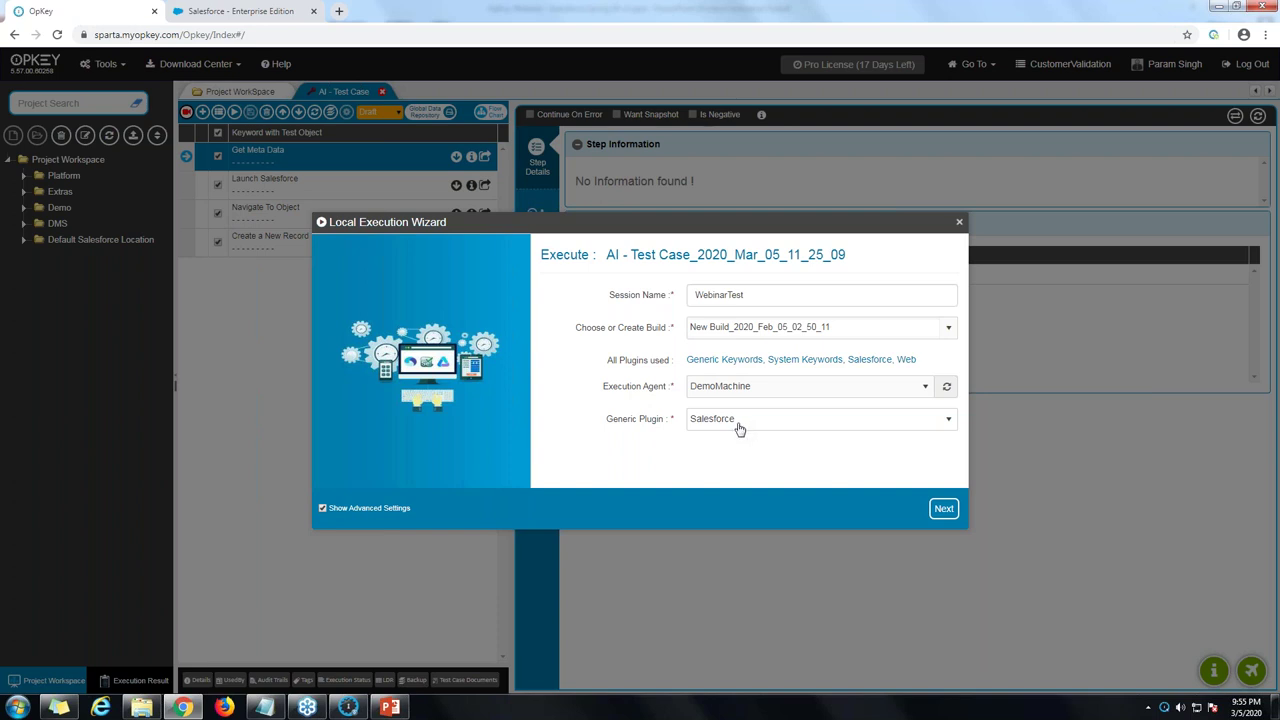
{"action": "left_click", "coordinate": [738, 428]}
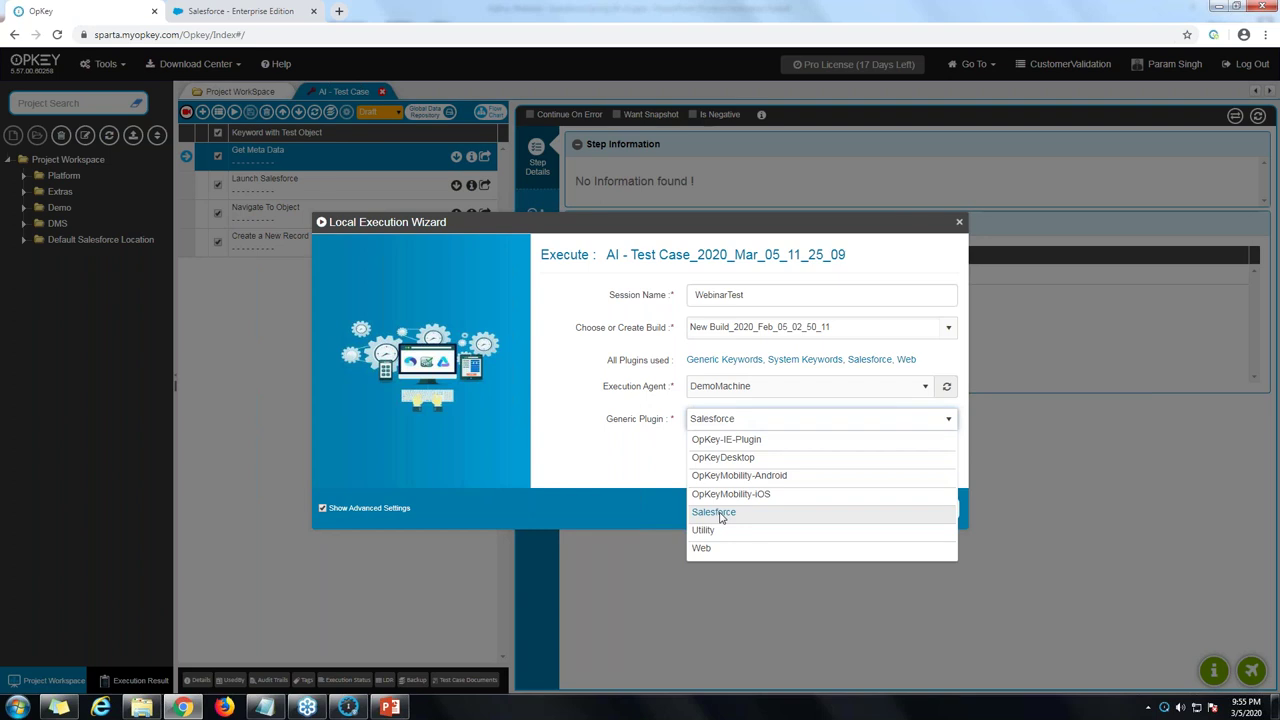
{"action": "left_click", "coordinate": [721, 514]}
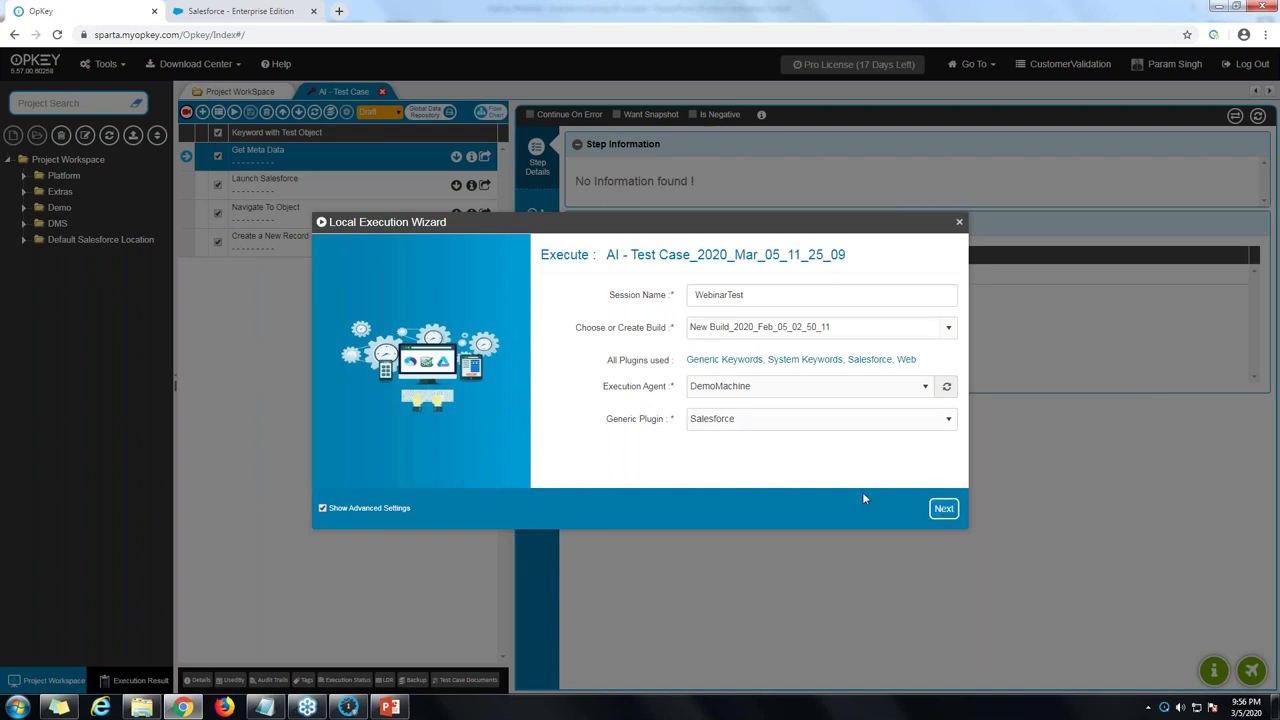
- Advance the run wizard past Plugin Settings to Advanced Execution Settings
{"action": "left_click", "coordinate": [943, 508]}
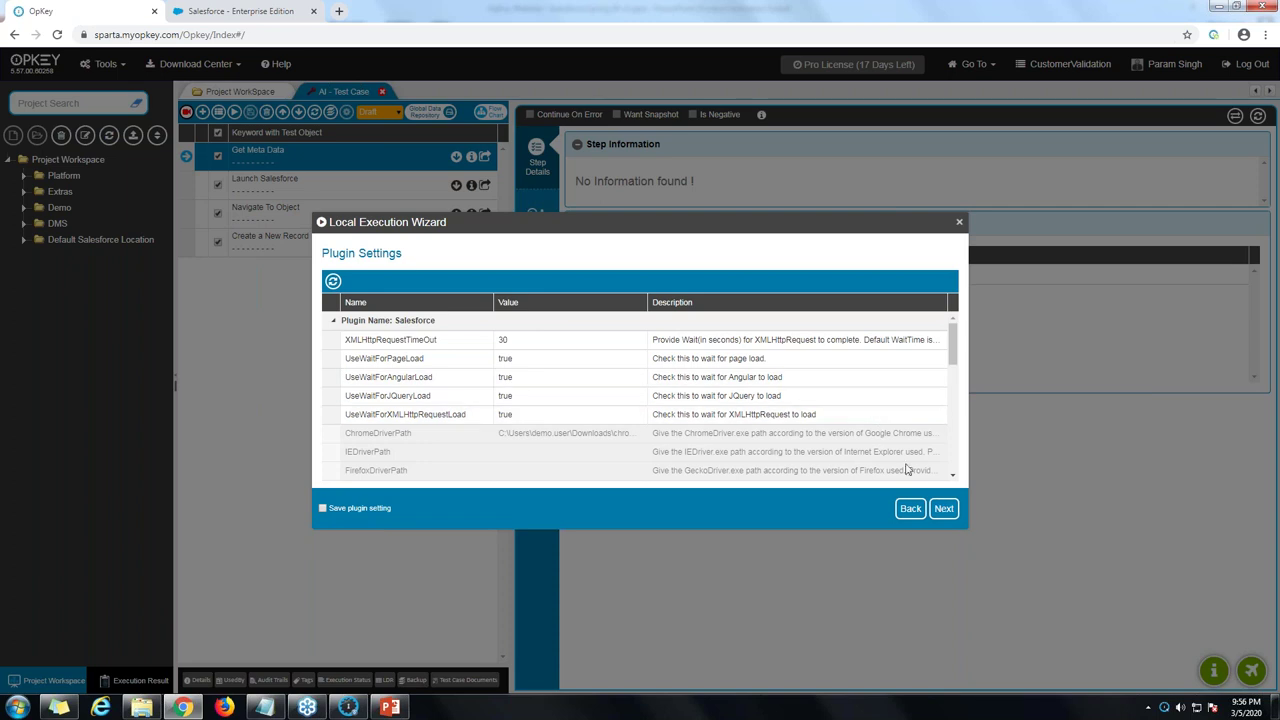
{"action": "left_click", "coordinate": [944, 509]}
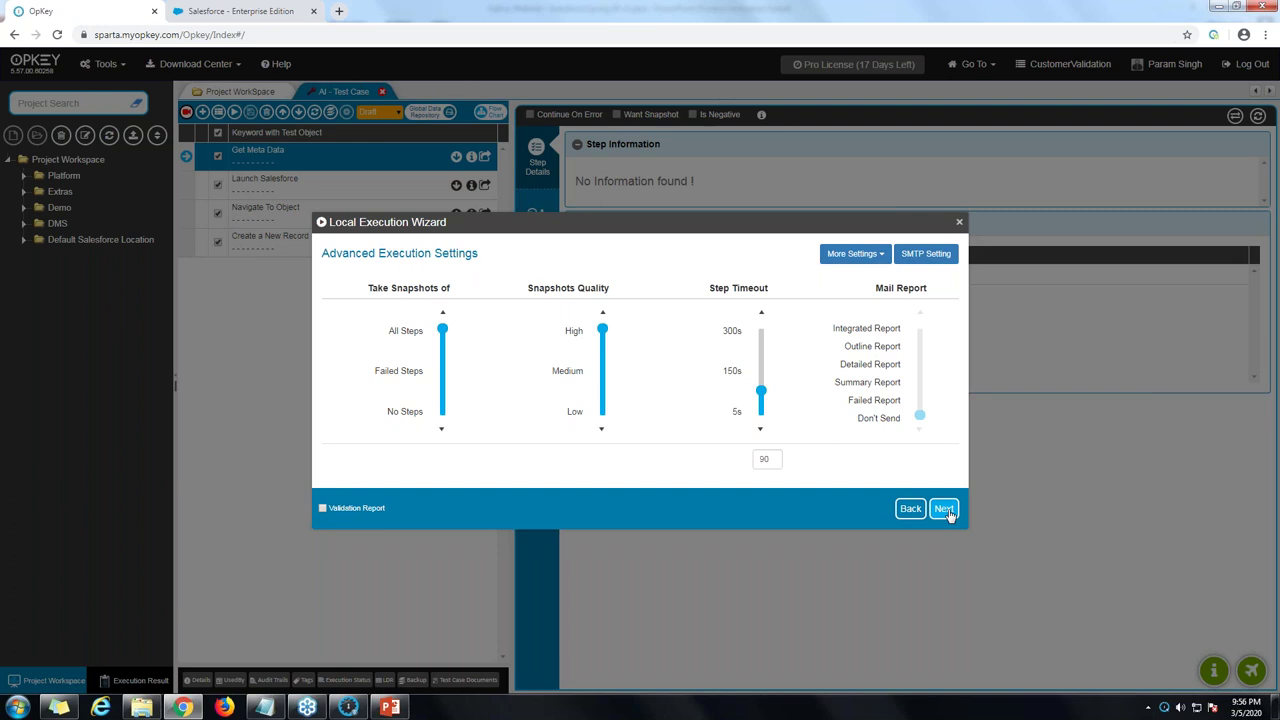
- Pass Advanced Execution Settings and Session Tags unchanged to reach the Global Variable page
{"action": "left_click", "coordinate": [944, 510]}
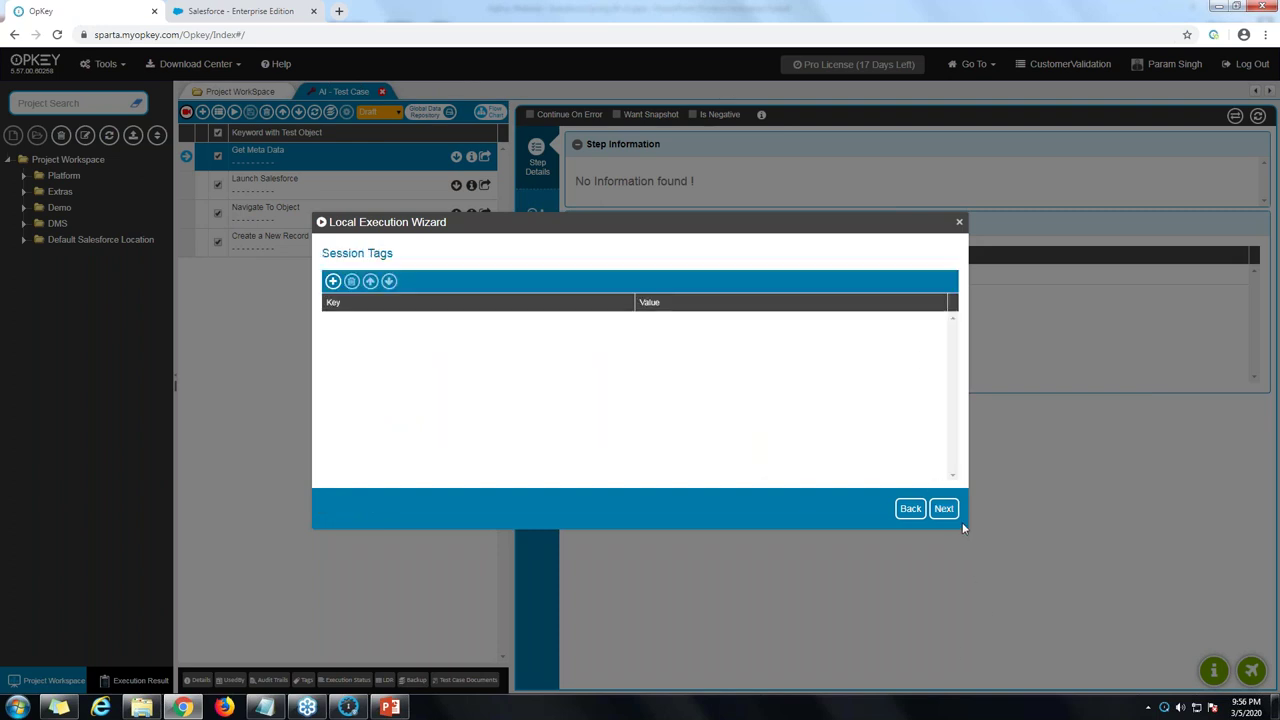
{"action": "left_click", "coordinate": [945, 509]}
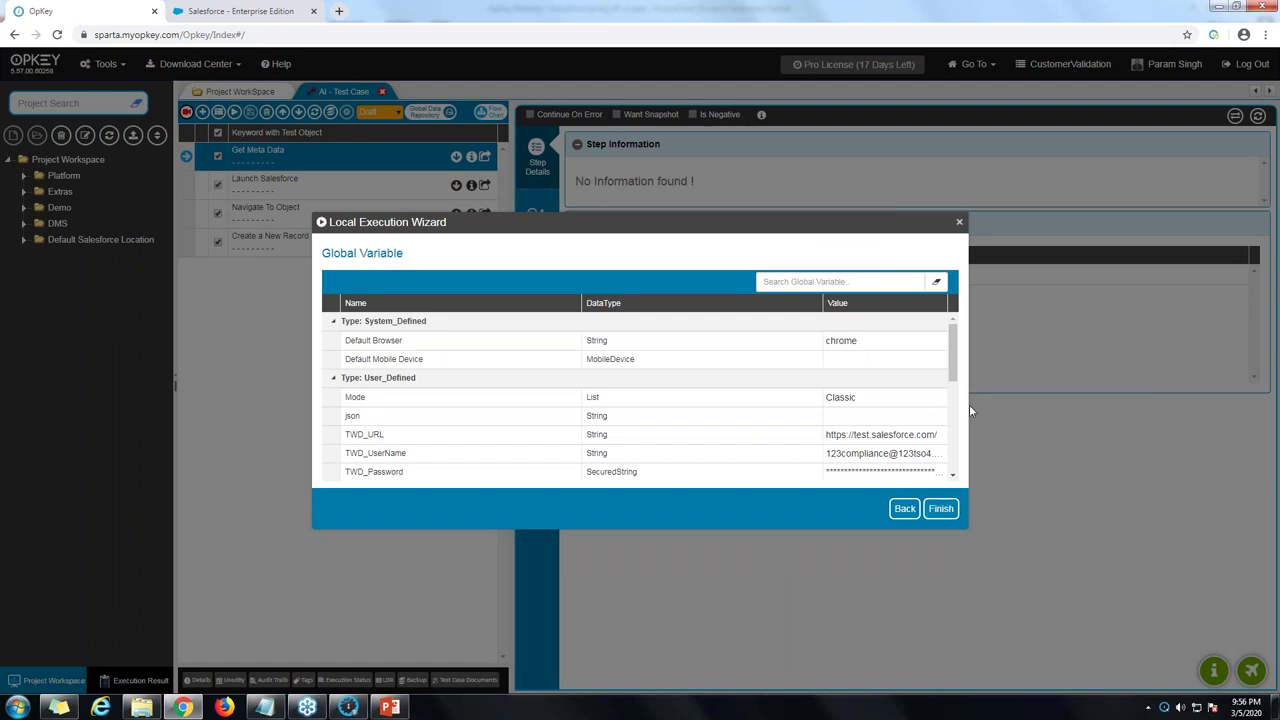
- Set the Mode global variable to Classic and launch the local execution
{"action": "left_click", "coordinate": [872, 404]}
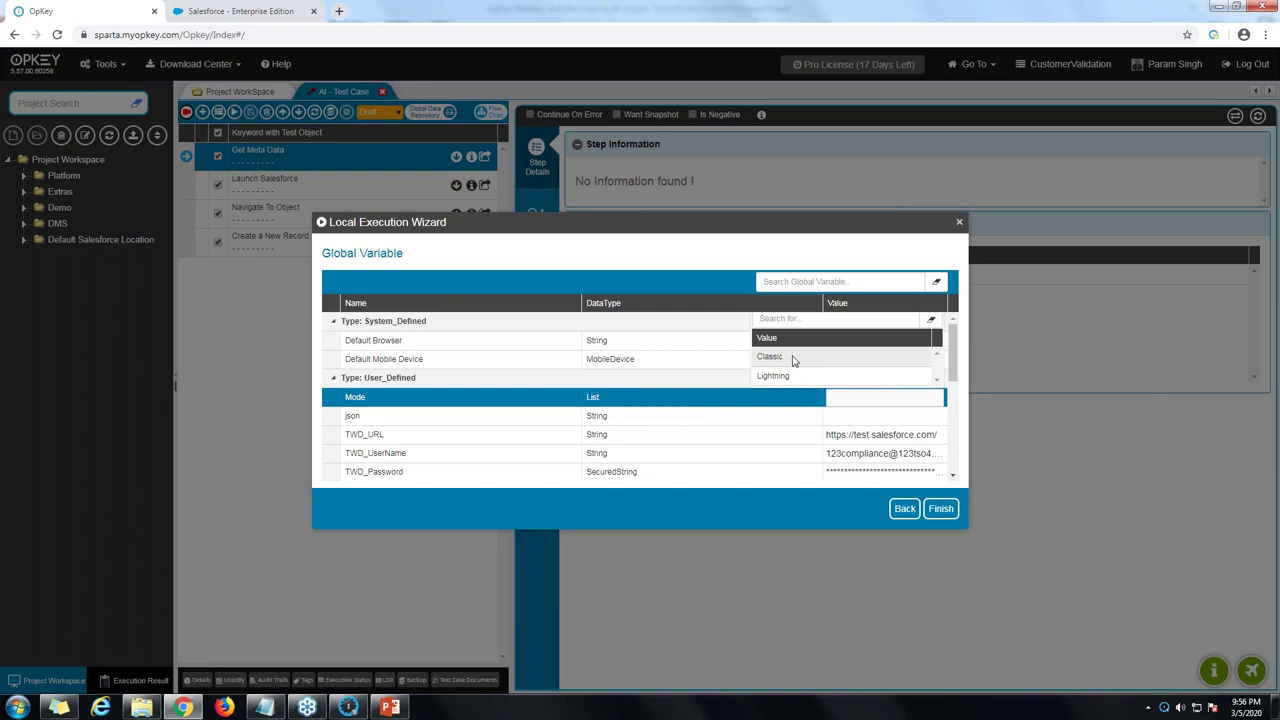
{"action": "left_click", "coordinate": [793, 360]}
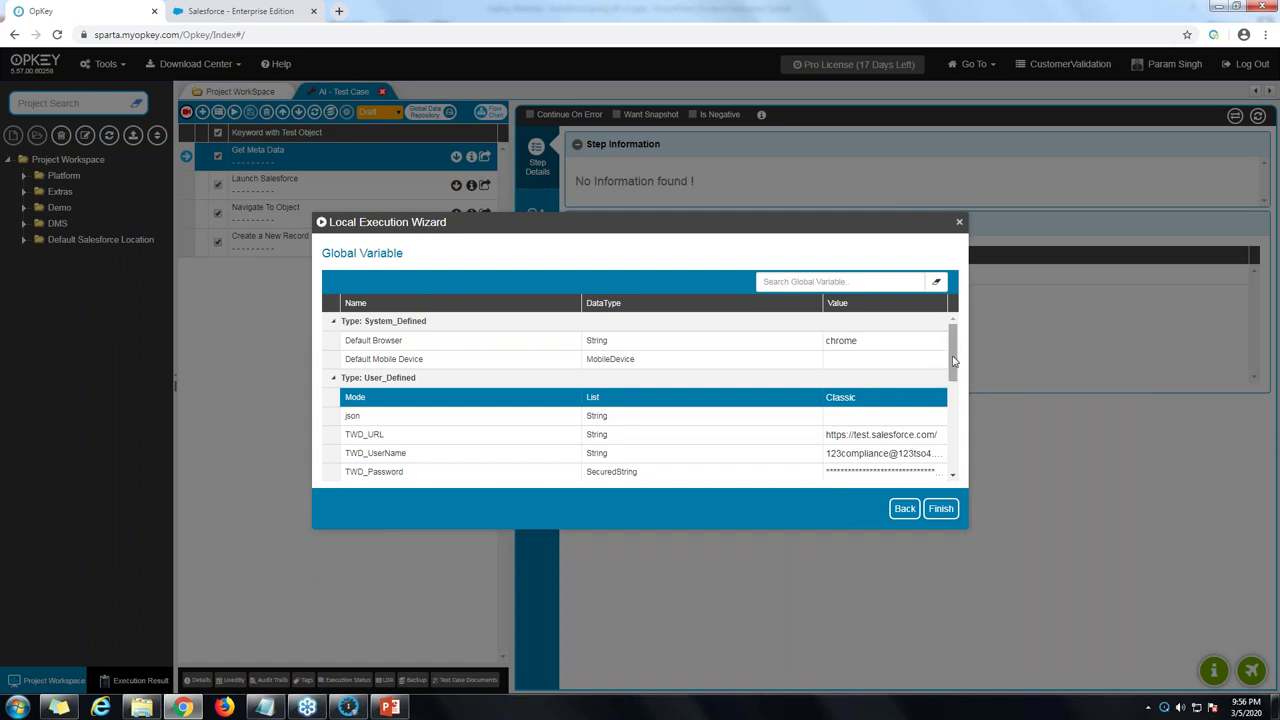
{"action": "left_click_drag", "start_coordinate": [955, 363], "coordinate": [956, 380]}
{"action": "scroll", "coordinate": [956, 380], "scroll_direction": "up", "scroll_amount": 3}
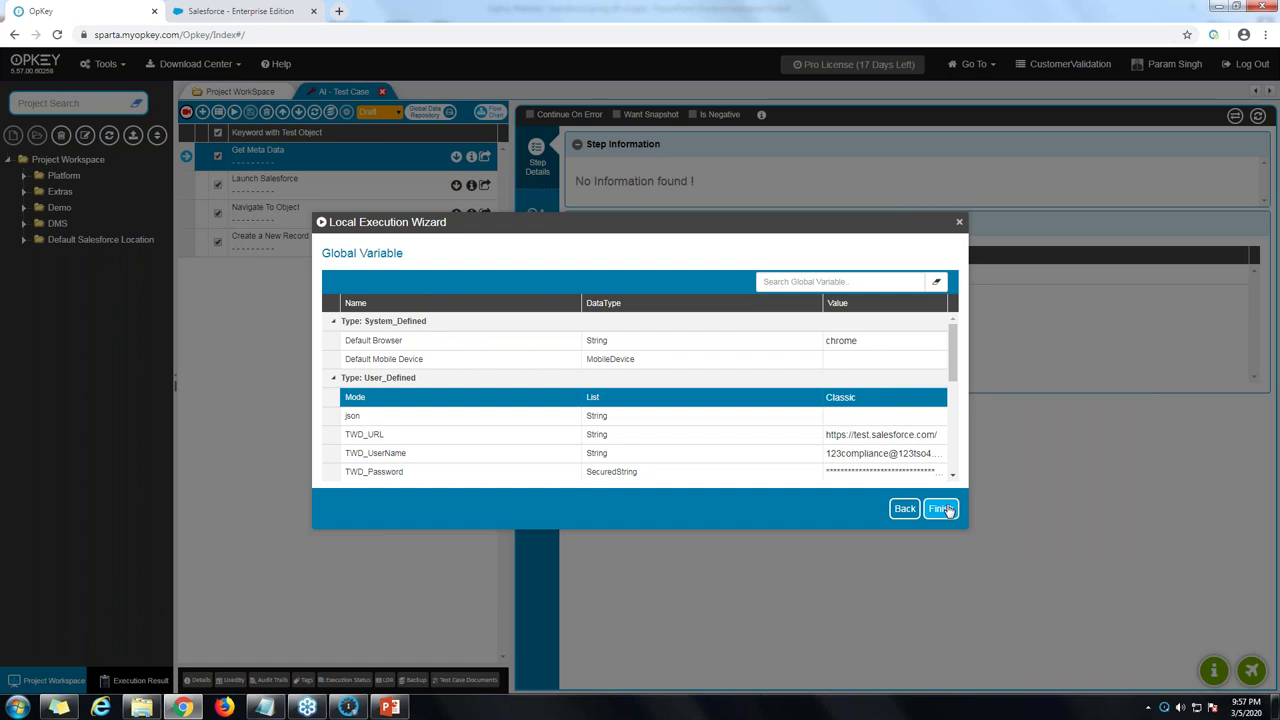
{"action": "left_click", "coordinate": [941, 509]}
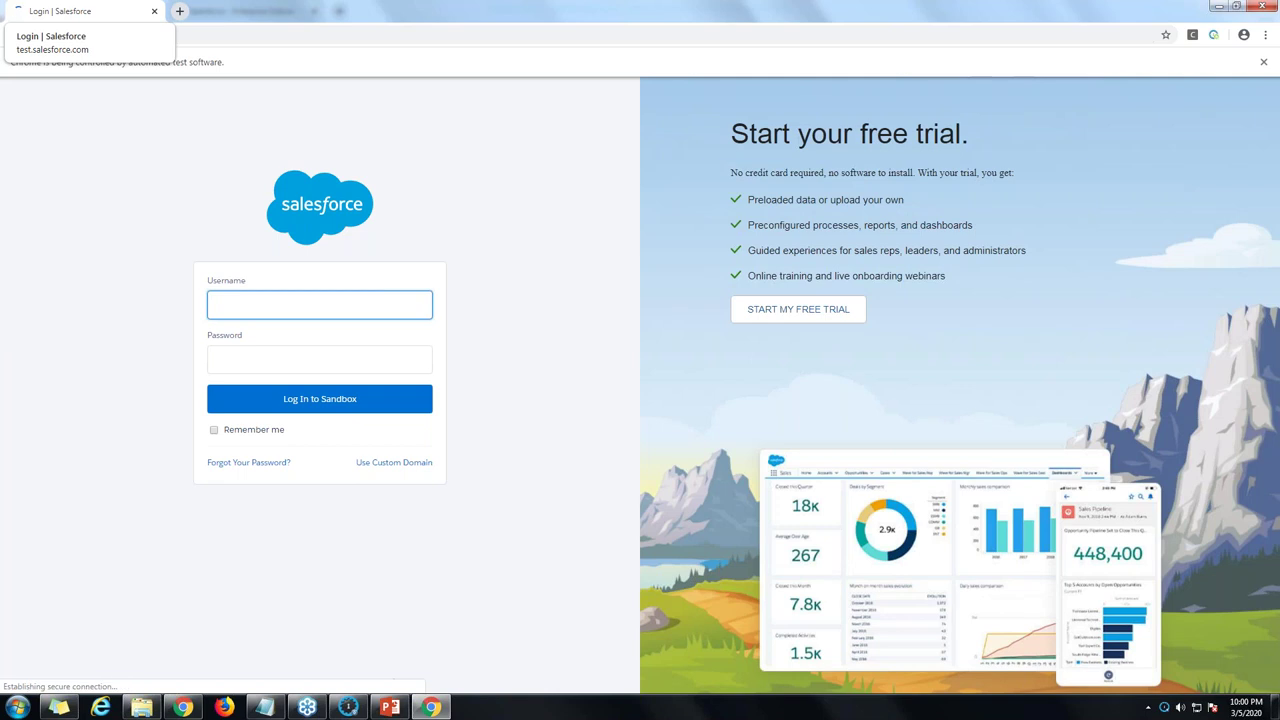
- Log in to the Salesforce sandbox with the org username and password
{"action": "key", "text": "Tab"}
{"action": "type", "text": "••••••••••"}
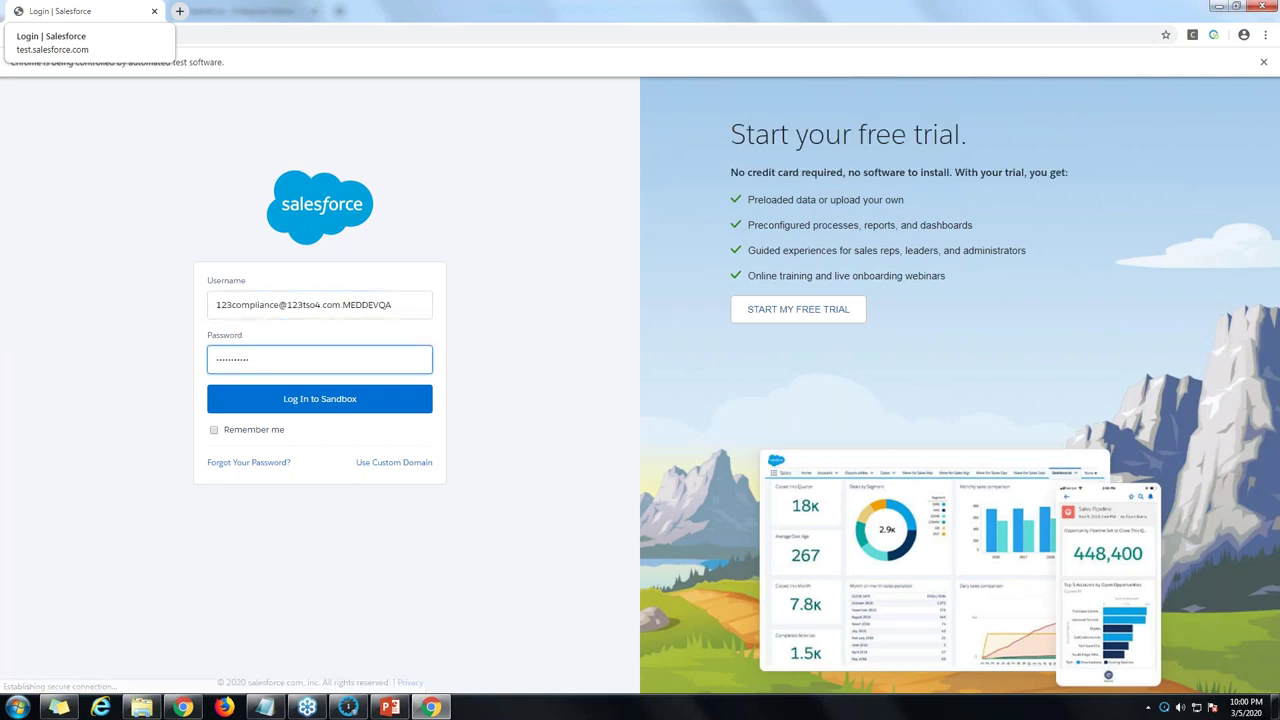
{"action": "left_click", "coordinate": [319, 398]}
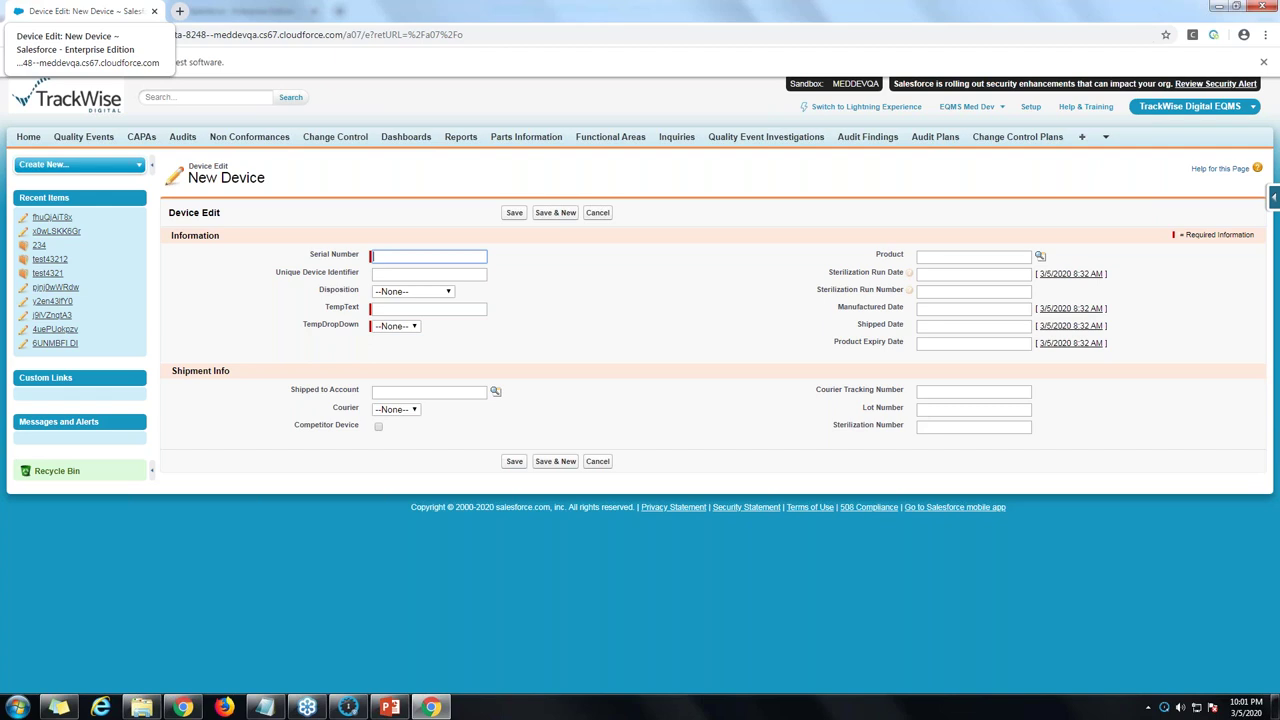
- Enter e3UGzYZ4, select the test product from the lookup, and enter gFODK ybua
{"action": "type", "text": "e3UGzYZ4"}
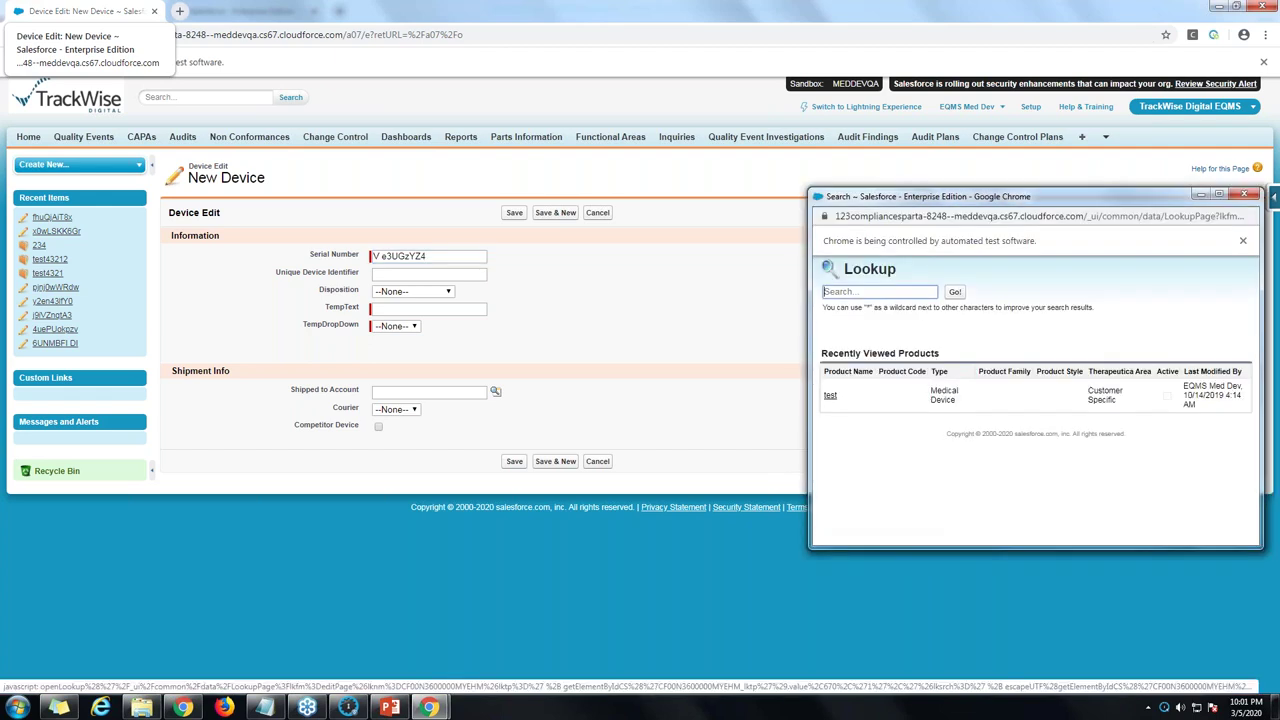
{"action": "left_click", "coordinate": [880, 291]}
{"action": "left_click", "coordinate": [955, 291]}
{"action": "left_click", "coordinate": [830, 395]}
{"action": "type", "text": "gFODK ybua"}
- Set Disposition Shipped, Sterilization Run 4zmSRPJwHh, TempText DEA2WWQCwt, TempDropDown, and dates 3/5/2020 8:32 AM
{"action": "left_click", "coordinate": [412, 291]}
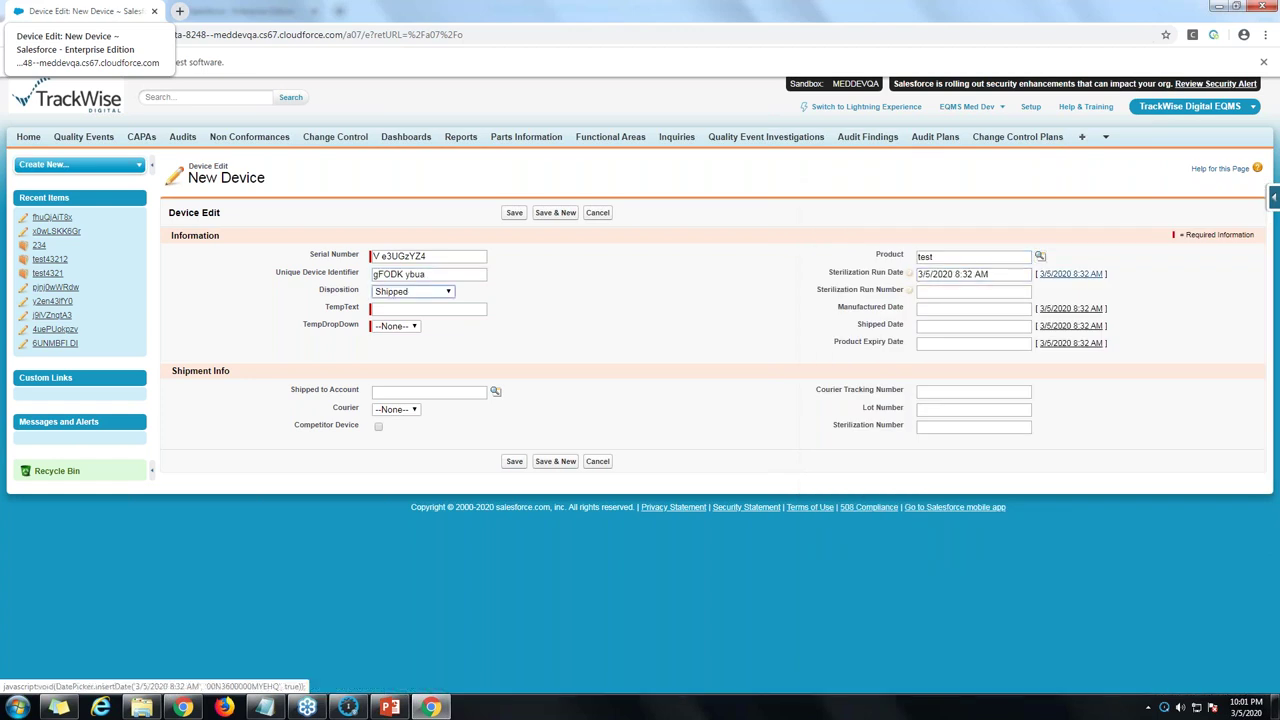
{"action": "left_click", "coordinate": [973, 291]}
{"action": "type", "text": "4zmSRPJwHh"}
{"action": "left_click", "coordinate": [973, 308]}
{"action": "type", "text": "3/5/2020 8:32 AM"}
{"action": "left_click", "coordinate": [429, 308]}
{"action": "type", "text": "DEA2WWQCwt"}
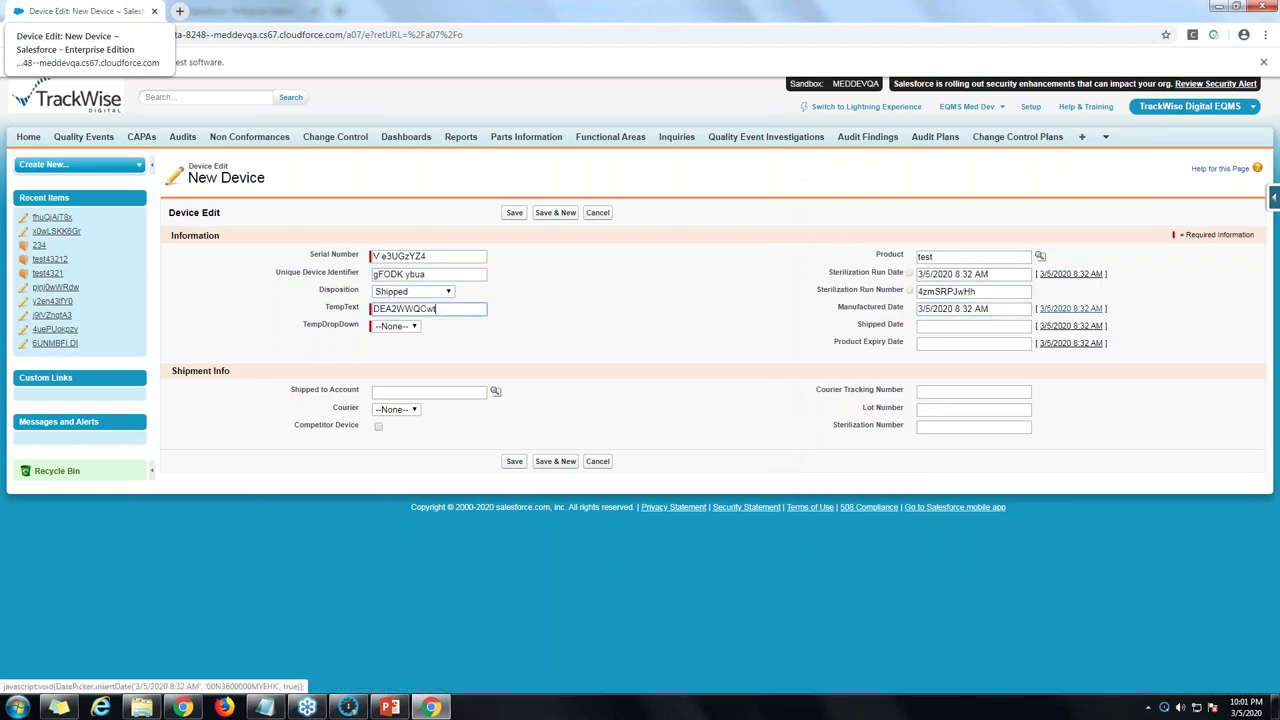
{"action": "left_click", "coordinate": [973, 325]}
{"action": "type", "text": "3/5/2020 8:32 AM"}
{"action": "left_click", "coordinate": [396, 325]}
{"action": "left_click", "coordinate": [973, 343]}
{"action": "type", "text": "3/5/2020 8:32 AM"}
- Choose a recent Shipped to Account and enter Courier Tracking Number 'IRWIhW FoF'
{"action": "left_click", "coordinate": [495, 391]}
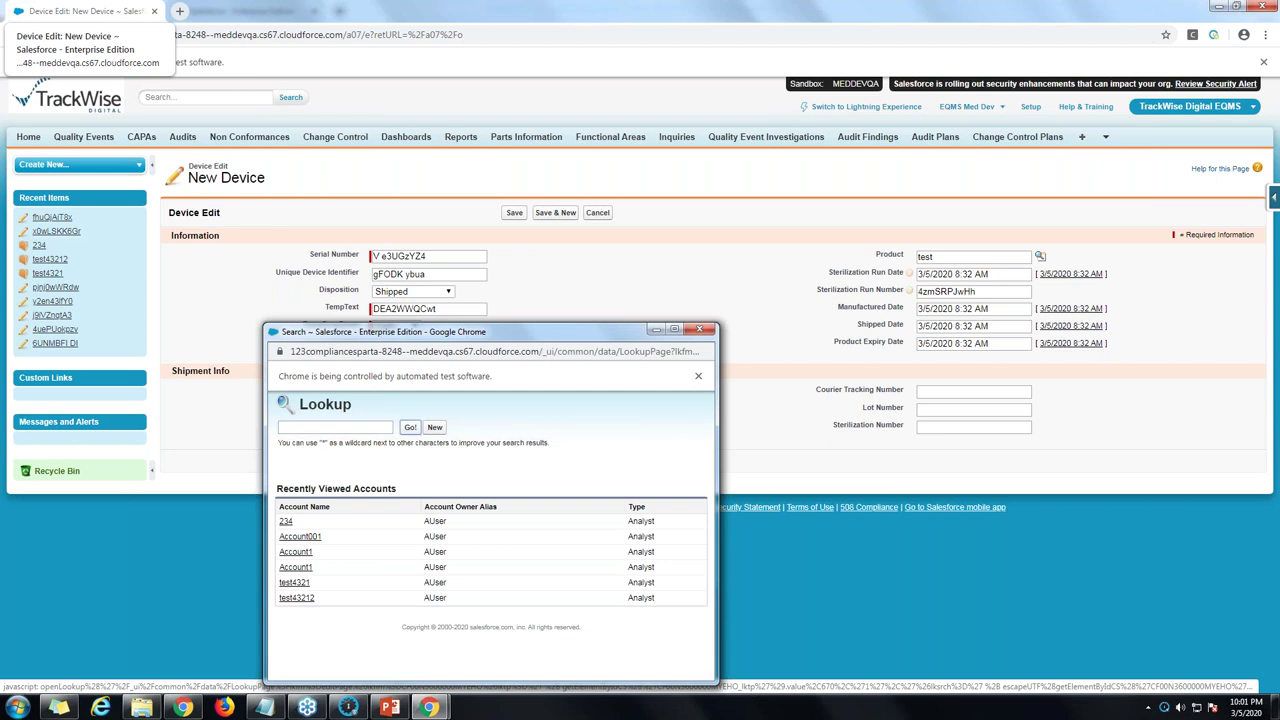
{"action": "left_click", "coordinate": [285, 521]}
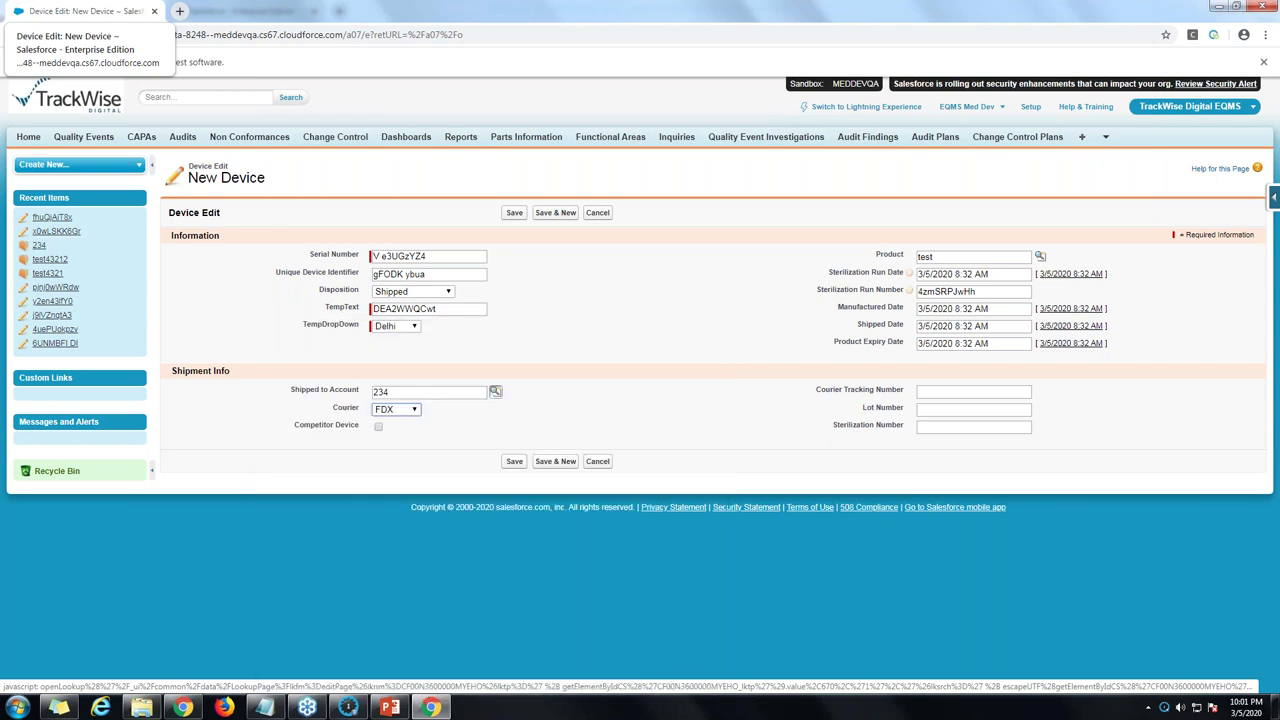
{"action": "left_click", "coordinate": [973, 391]}
{"action": "type", "text": "IRWIhW FoF"}
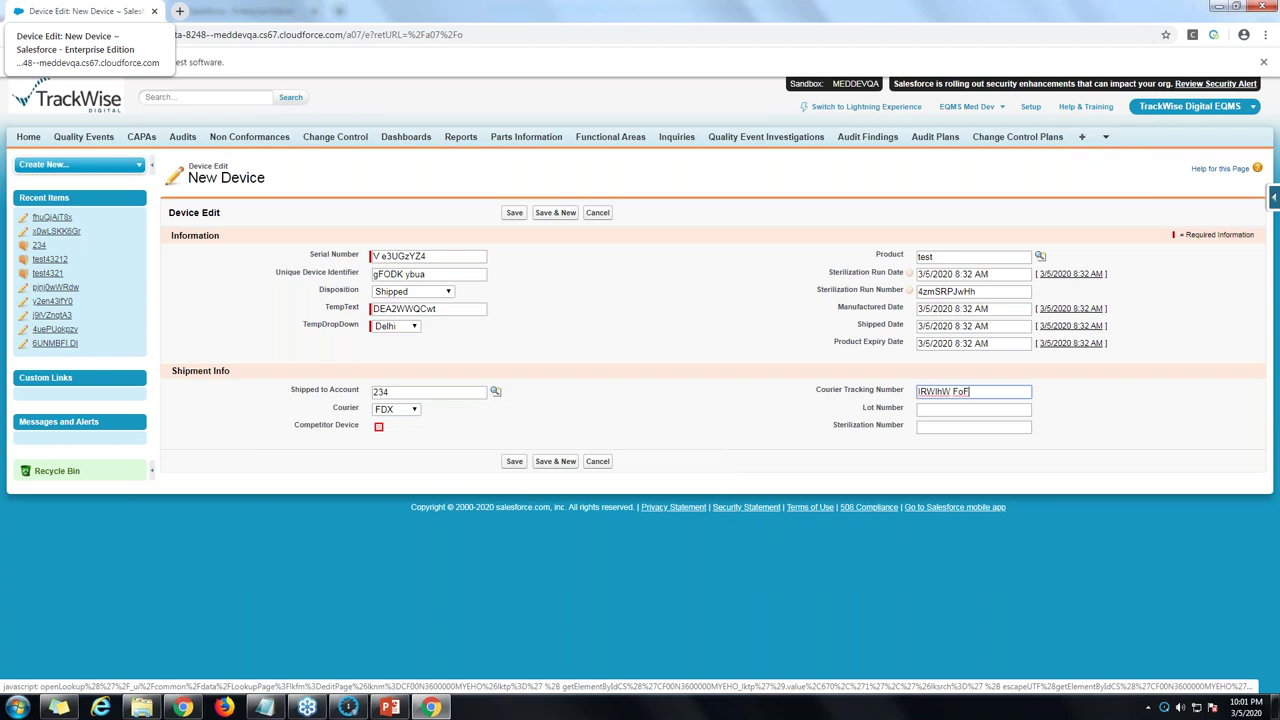
- Enter lot number 1oDR7iQG07, mark Competitor Device, sterilization number x79hdnghGv, and save
{"action": "left_click", "coordinate": [973, 409]}
{"action": "type", "text": "1oDR7iQG07"}
{"action": "left_click", "coordinate": [378, 426]}
{"action": "left_click", "coordinate": [973, 426]}
{"action": "type", "text": "x79hdnghGv"}
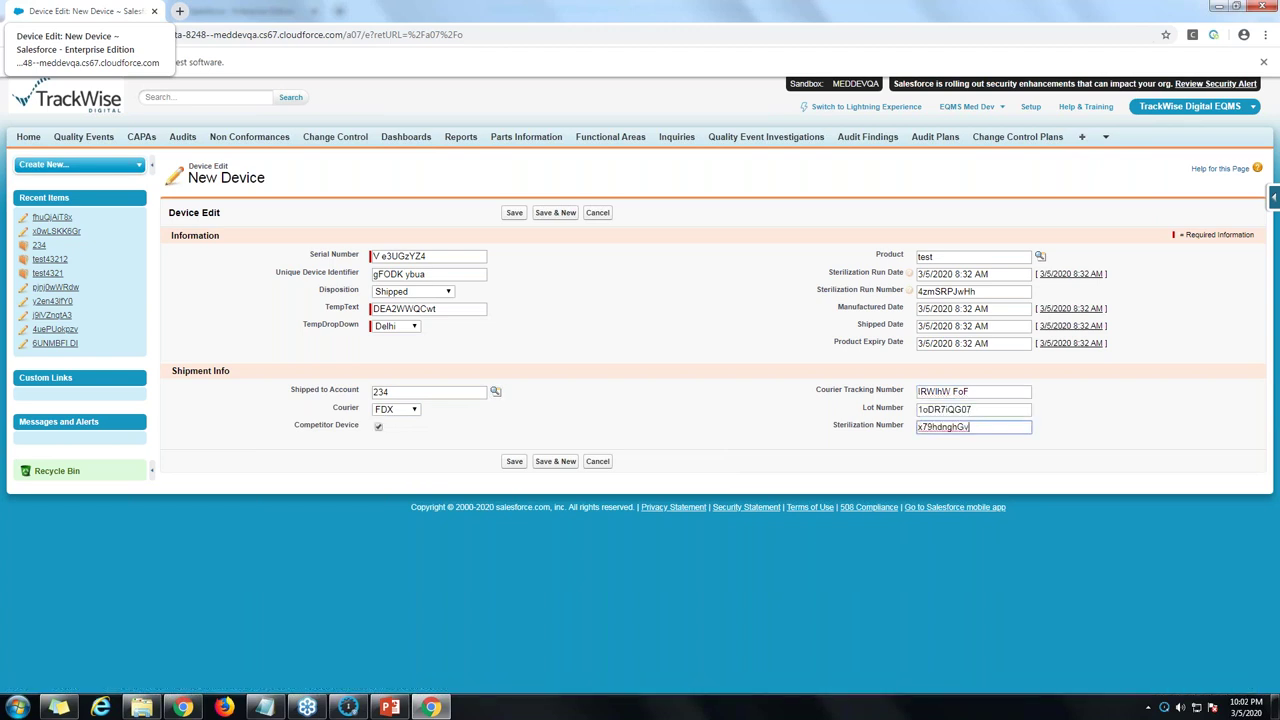
{"action": "left_click", "coordinate": [514, 212]}
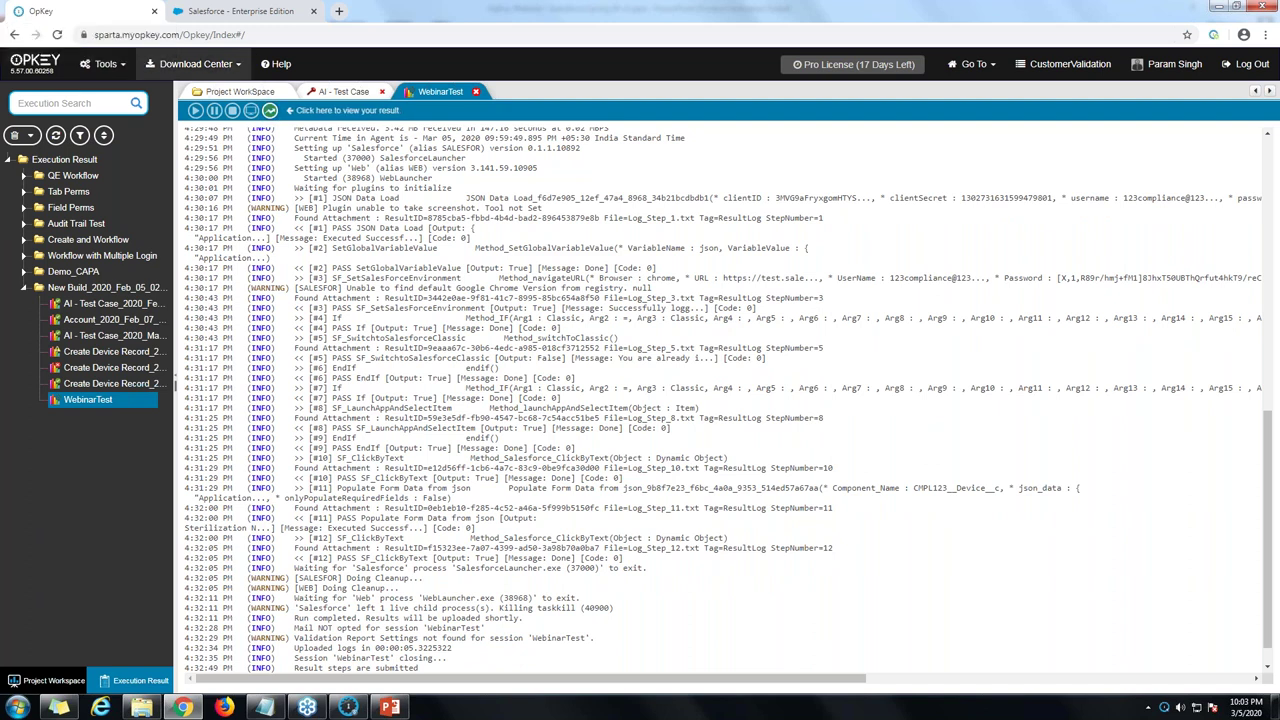
- Open the detailed results of the completed WebinarTest run
{"action": "left_click", "coordinate": [272, 111]}
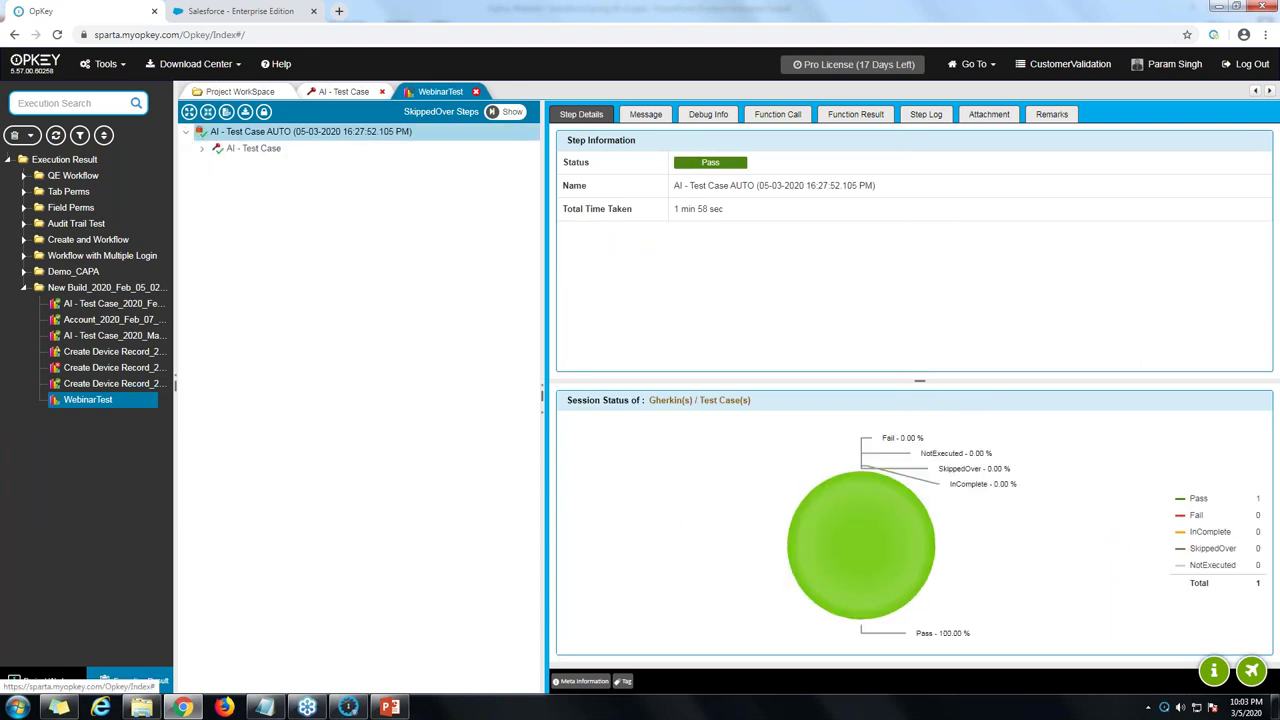
- Expand AI - Test Case > Device > Iteration 1 > Step Group 1 > Launch Salesforce to SF_SetSalesForceEnvironment
{"action": "left_click", "coordinate": [212, 158]}
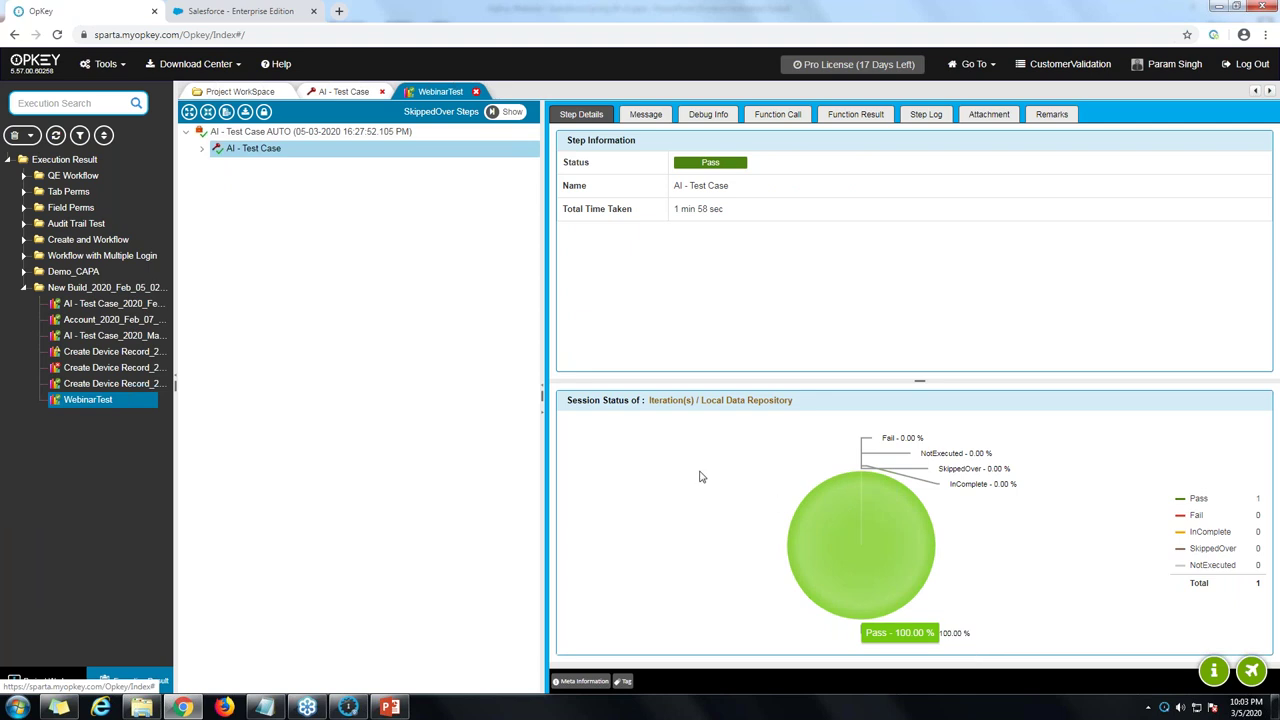
{"action": "left_click", "coordinate": [203, 152]}
{"action": "left_click", "coordinate": [219, 165]}
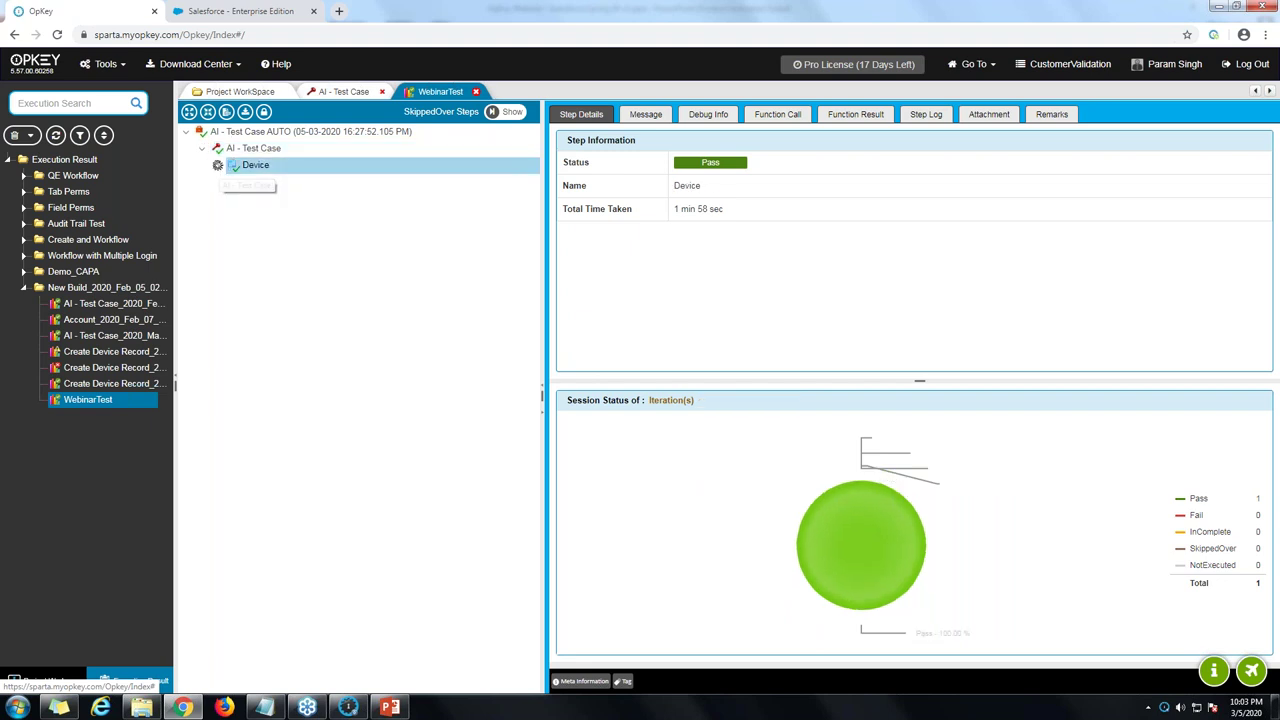
{"action": "left_click", "coordinate": [236, 182]}
{"action": "left_click", "coordinate": [245, 198]}
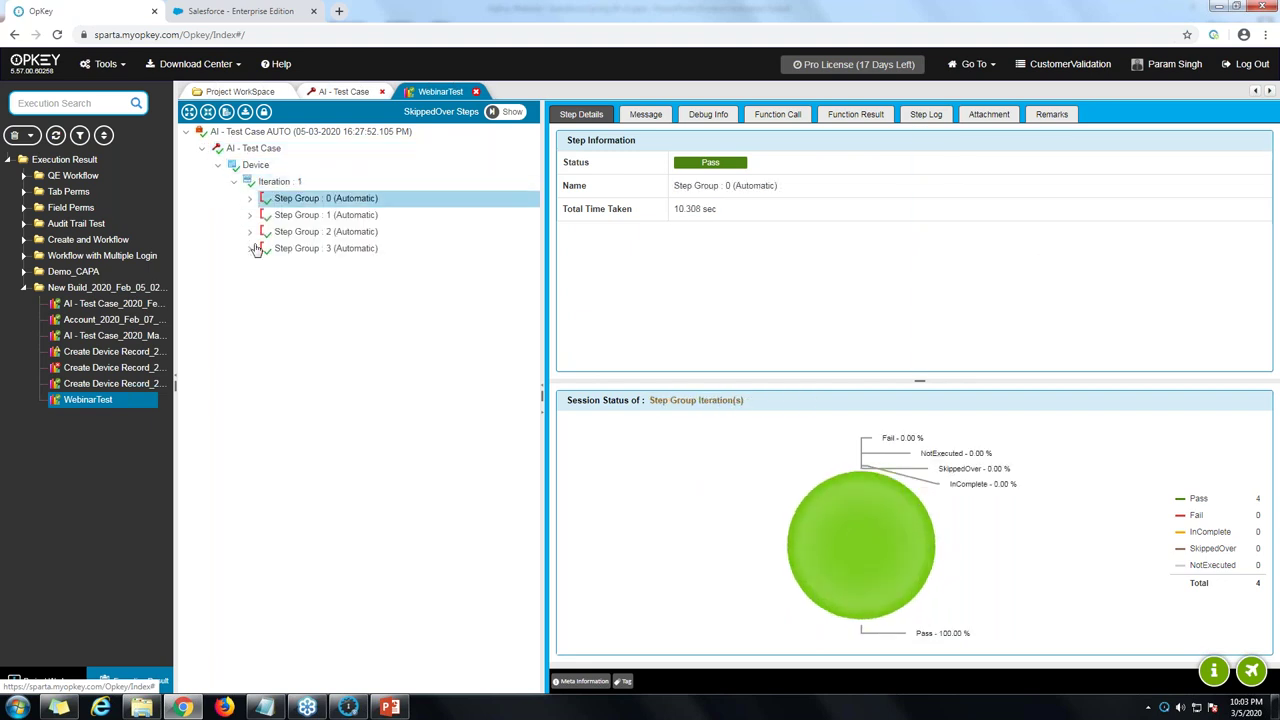
{"action": "left_click", "coordinate": [249, 215]}
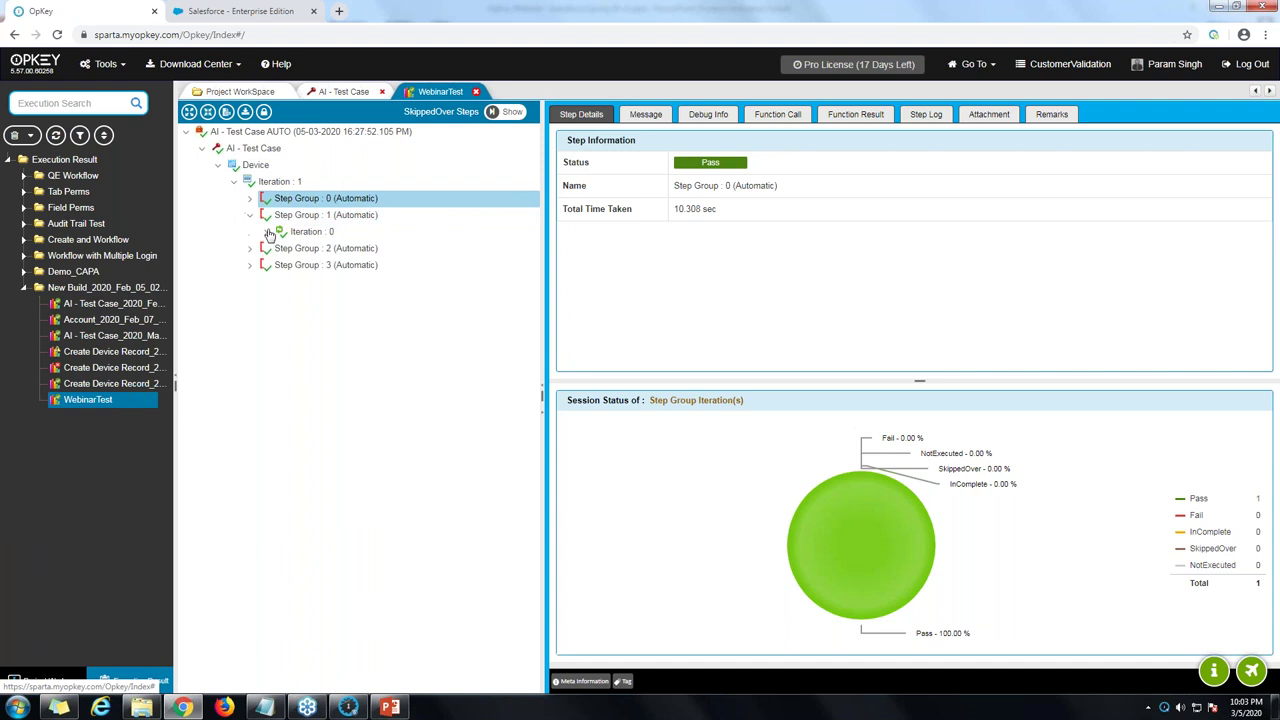
{"action": "left_click", "coordinate": [283, 233]}
{"action": "left_click", "coordinate": [266, 231]}
{"action": "left_click", "coordinate": [305, 248]}
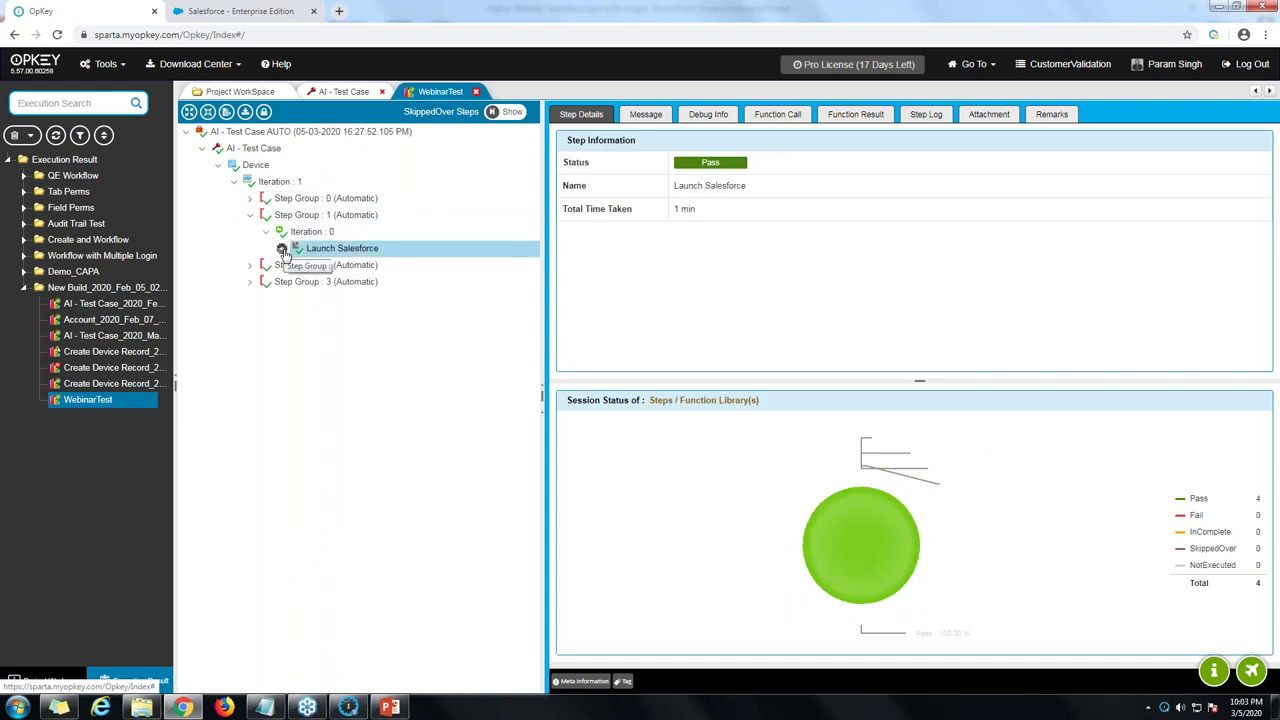
{"action": "left_click", "coordinate": [282, 248]}
{"action": "left_click", "coordinate": [362, 266]}
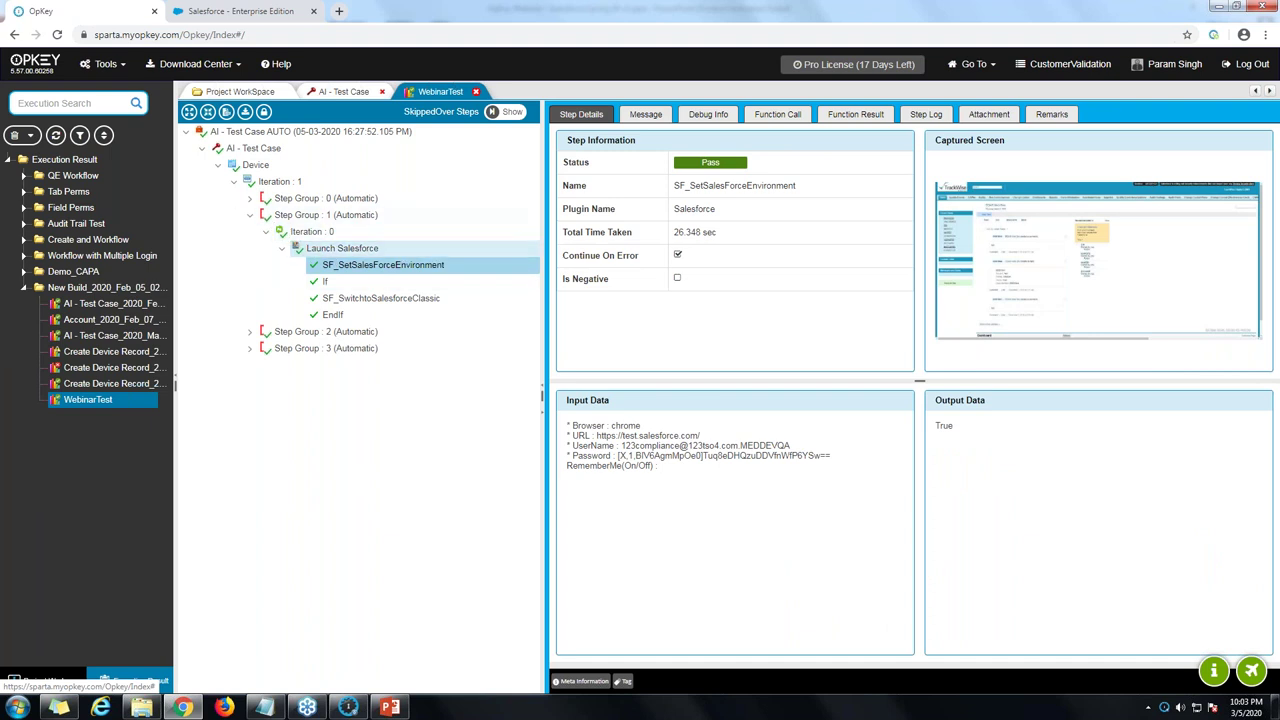
- Inspect SF_SetSalesForceEnvironment's enlarged captured screenshot, then close it
{"action": "left_click", "coordinate": [1127, 287]}
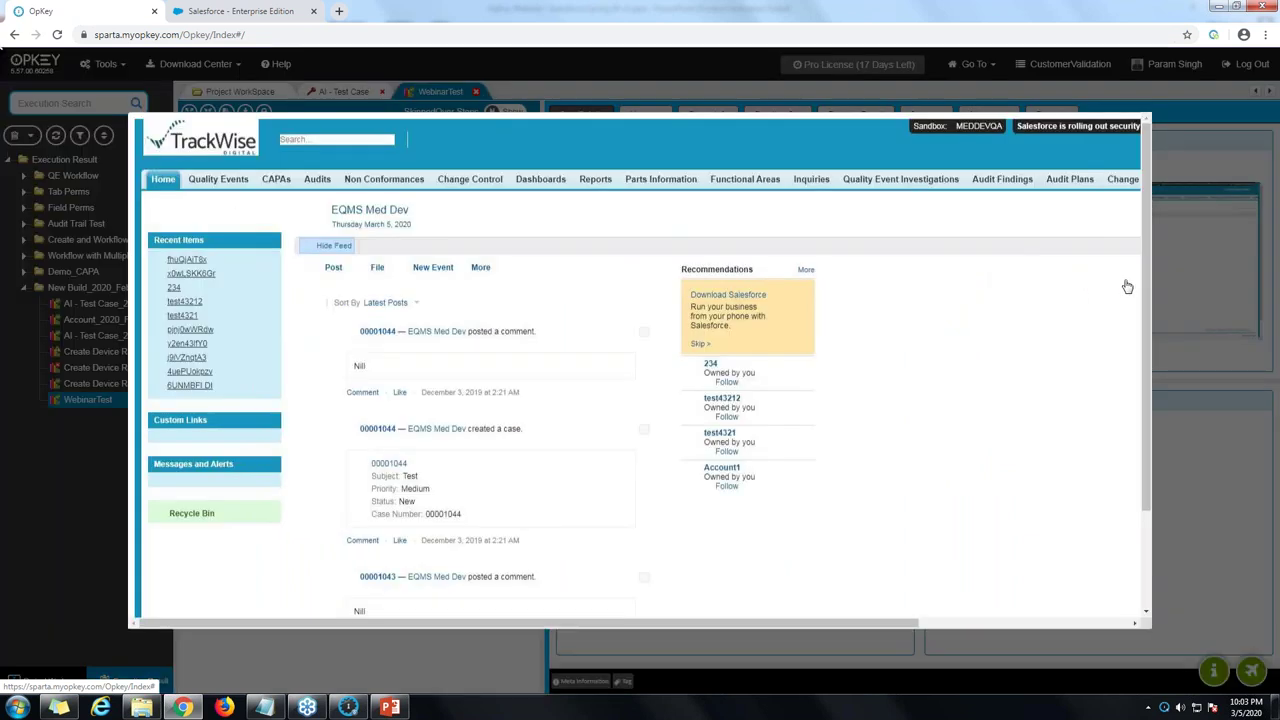
{"action": "scroll", "coordinate": [620, 480], "scroll_direction": "down", "scroll_amount": 3}
{"action": "left_click_drag", "start_coordinate": [642, 624], "coordinate": [981, 589]}
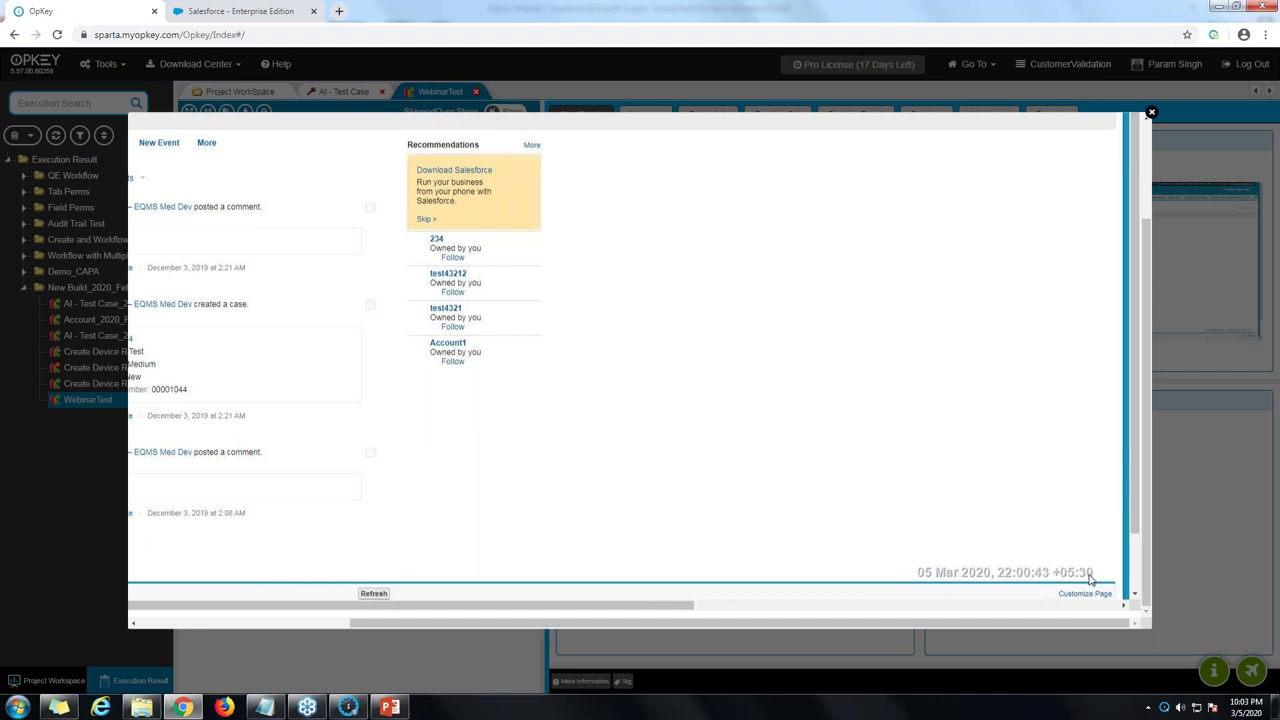
{"action": "left_click", "coordinate": [1151, 116]}
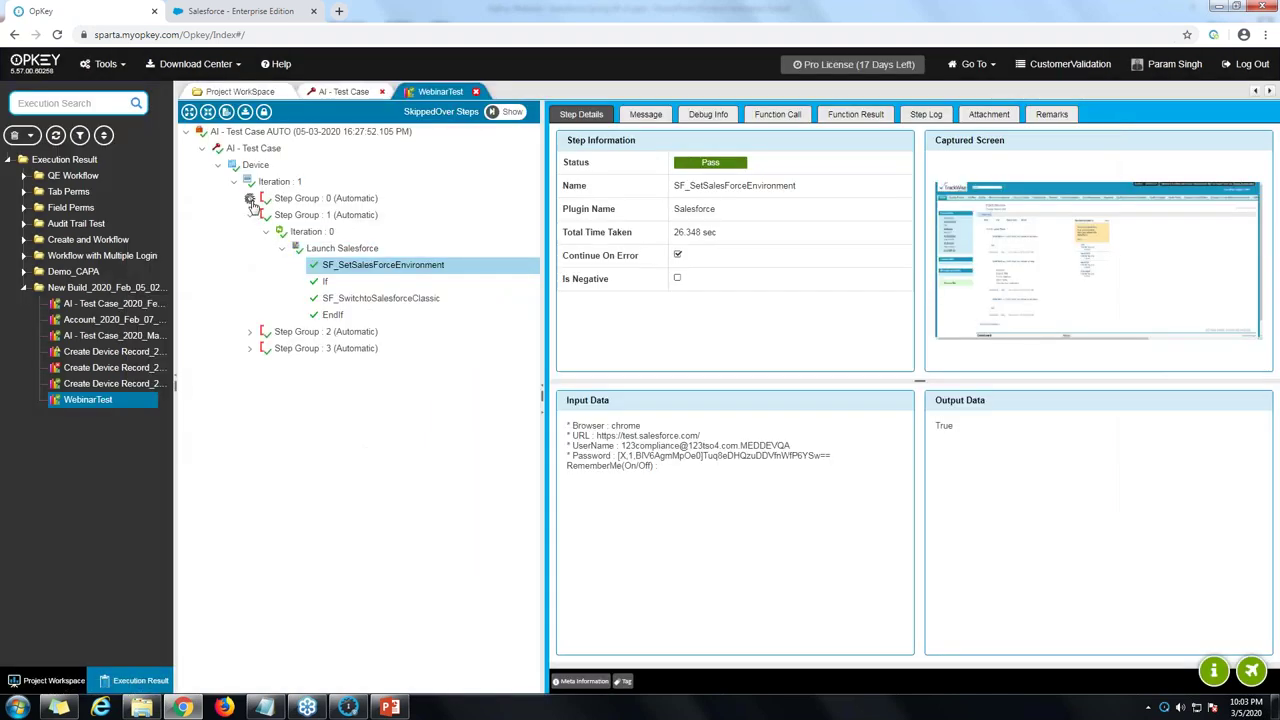
{"action": "left_click", "coordinate": [250, 198]}
- Check Step Group 0's Get Meta Data step, then collapse its iteration
{"action": "left_click", "coordinate": [305, 214]}
{"action": "left_click", "coordinate": [334, 231]}
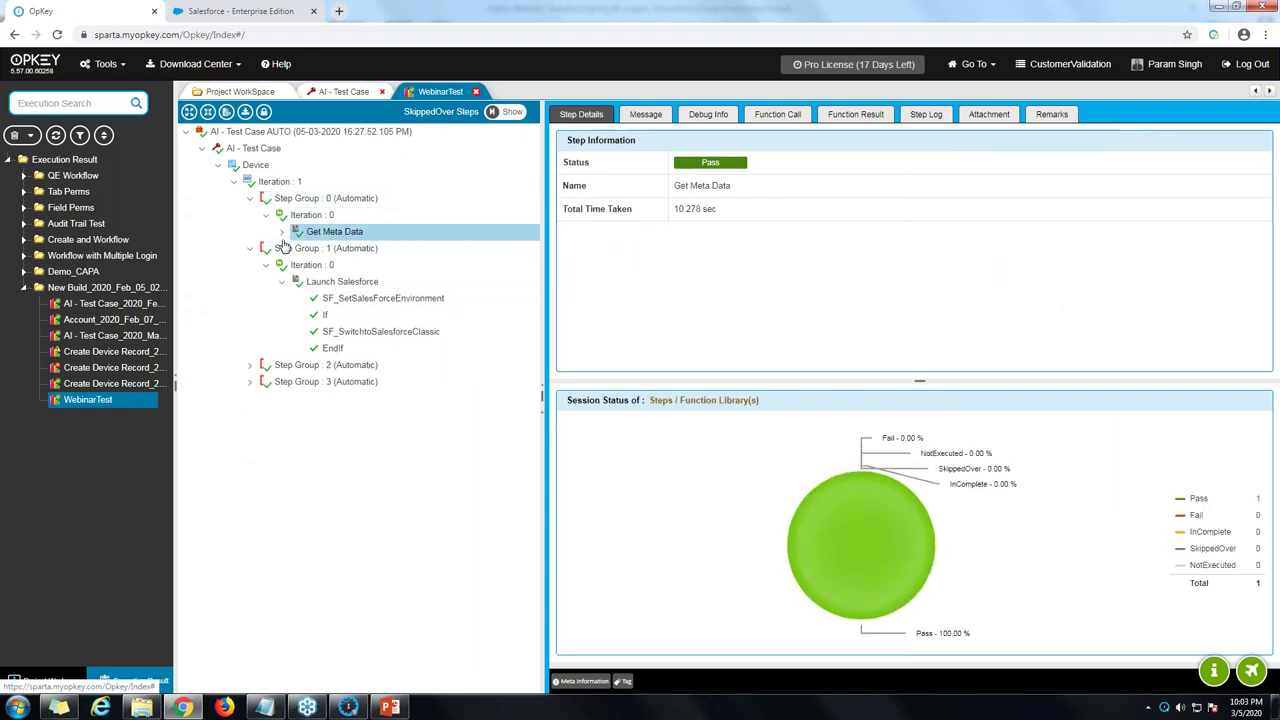
{"action": "left_click", "coordinate": [265, 214]}
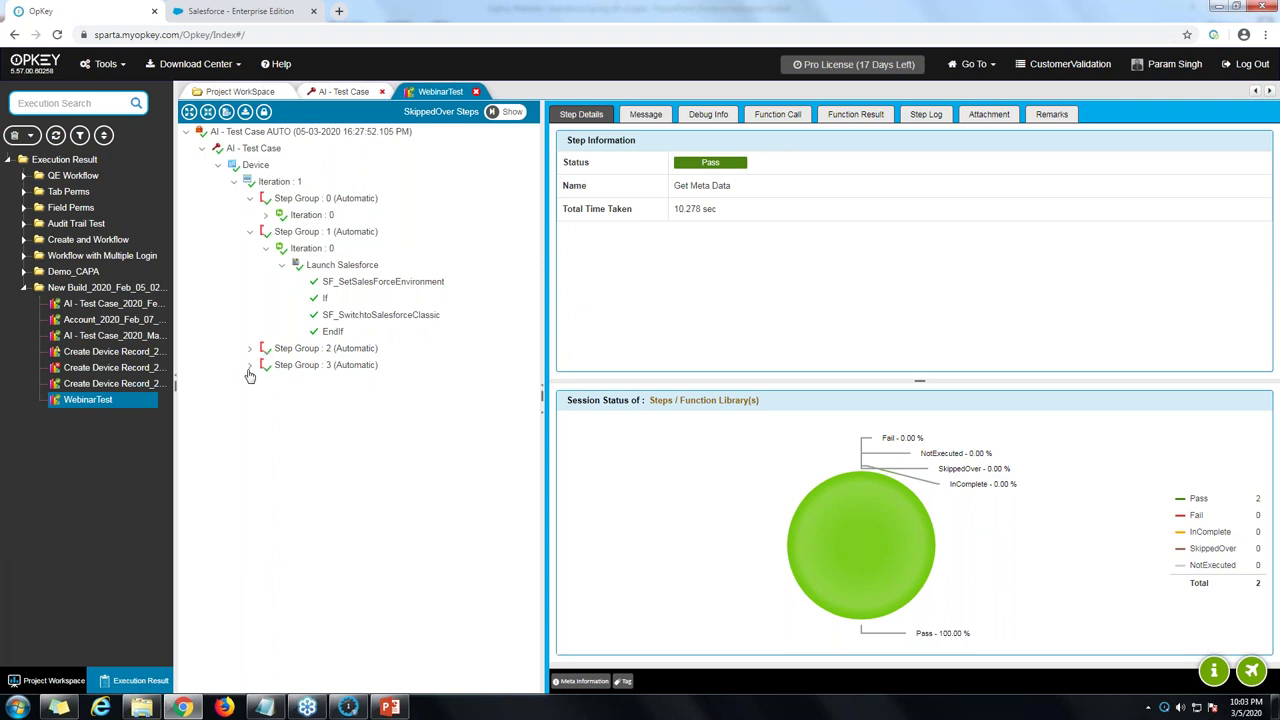
- Drill into Step Group 2 > Navigate To Object and view SF_LaunchAppAndSelectItem's Devices Home screenshot
{"action": "left_click", "coordinate": [249, 348]}
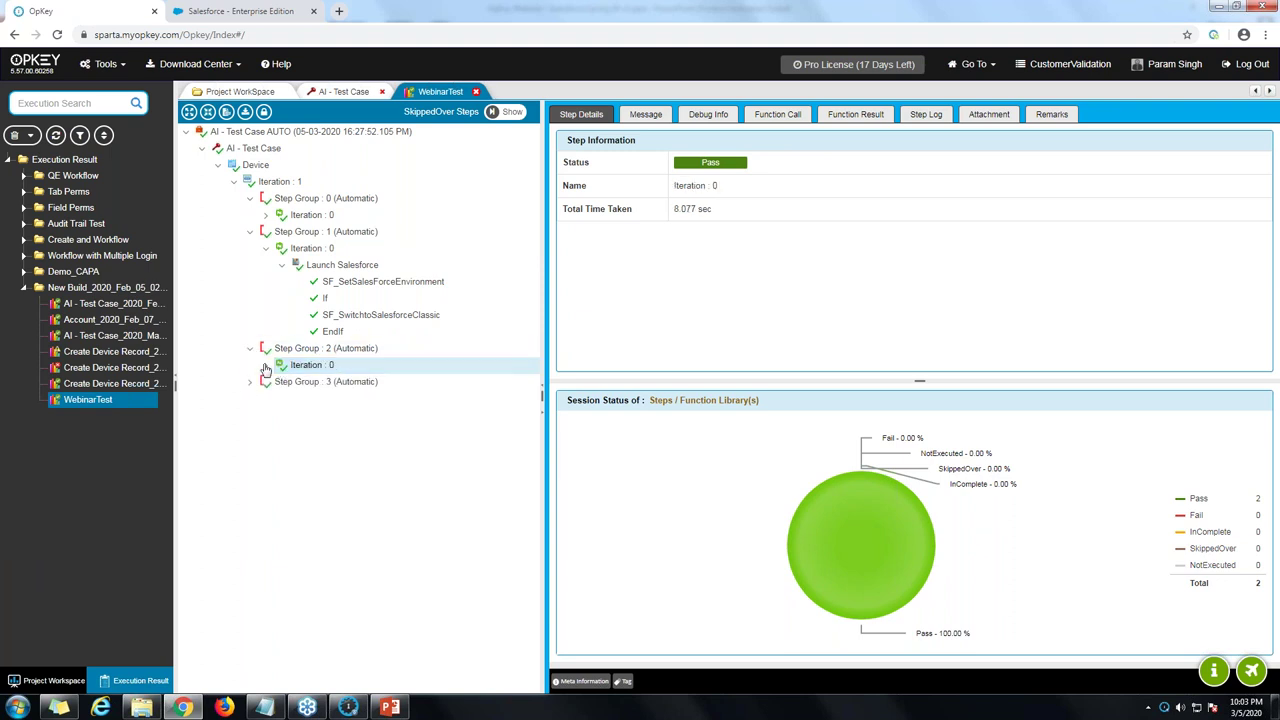
{"action": "left_click", "coordinate": [265, 367]}
{"action": "left_click", "coordinate": [290, 382]}
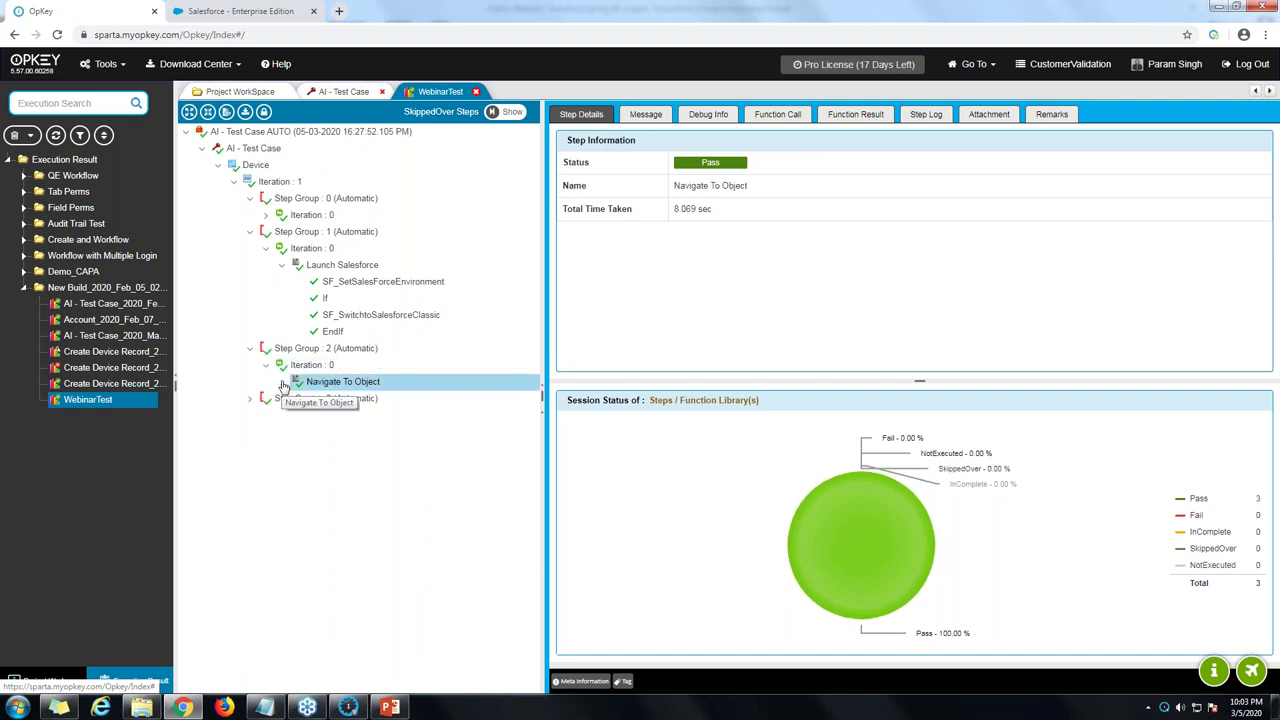
{"action": "left_click", "coordinate": [345, 283]}
{"action": "left_click", "coordinate": [374, 299]}
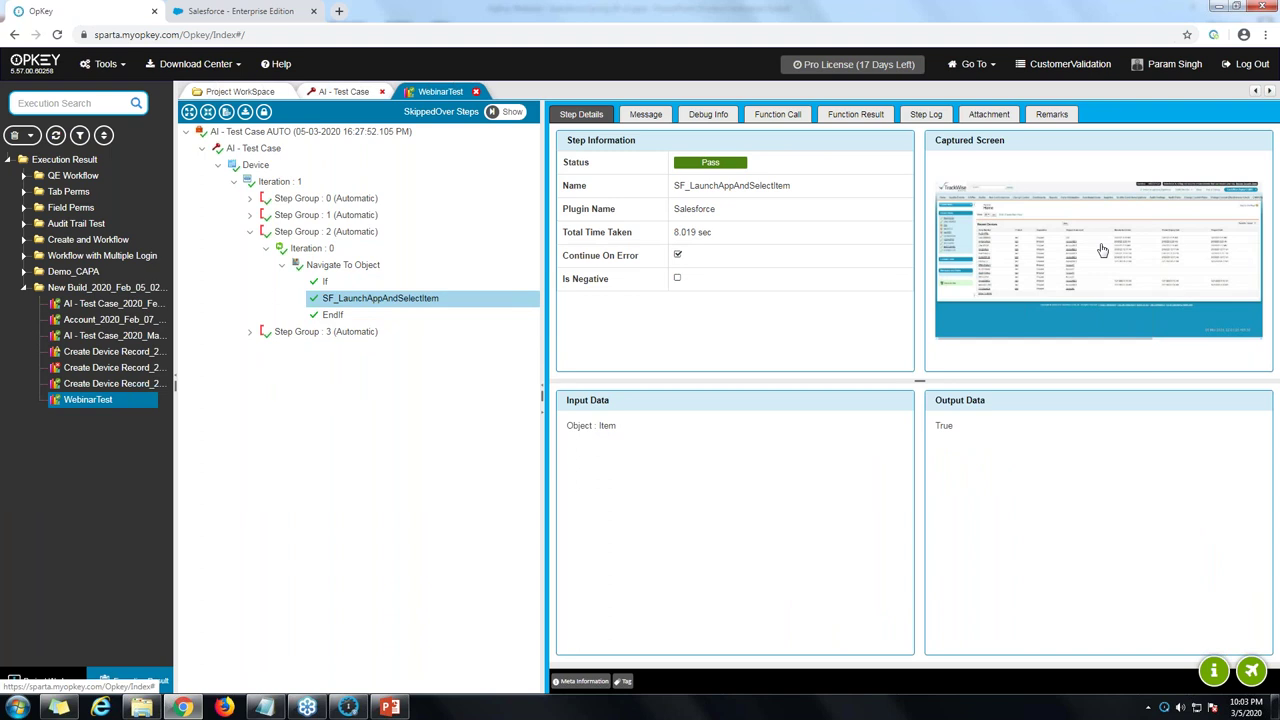
{"action": "left_click", "coordinate": [1170, 274]}
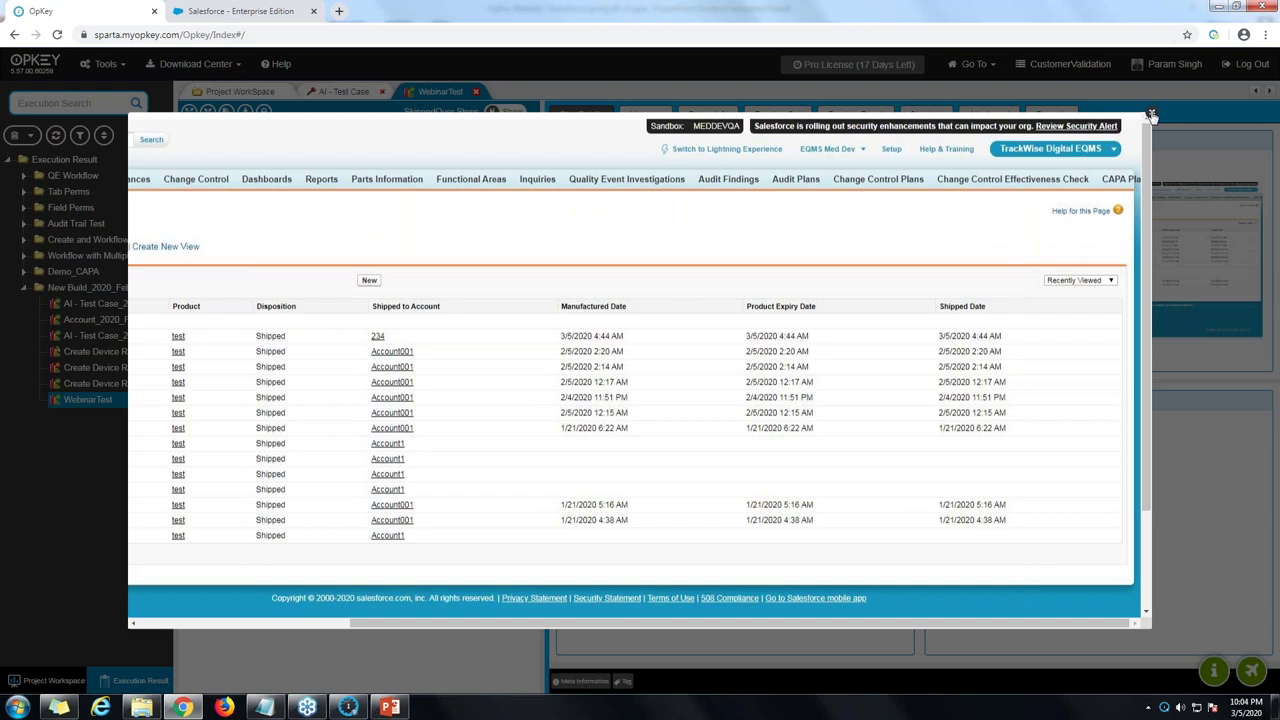
{"action": "left_click_drag", "start_coordinate": [740, 626], "coordinate": [522, 622]}
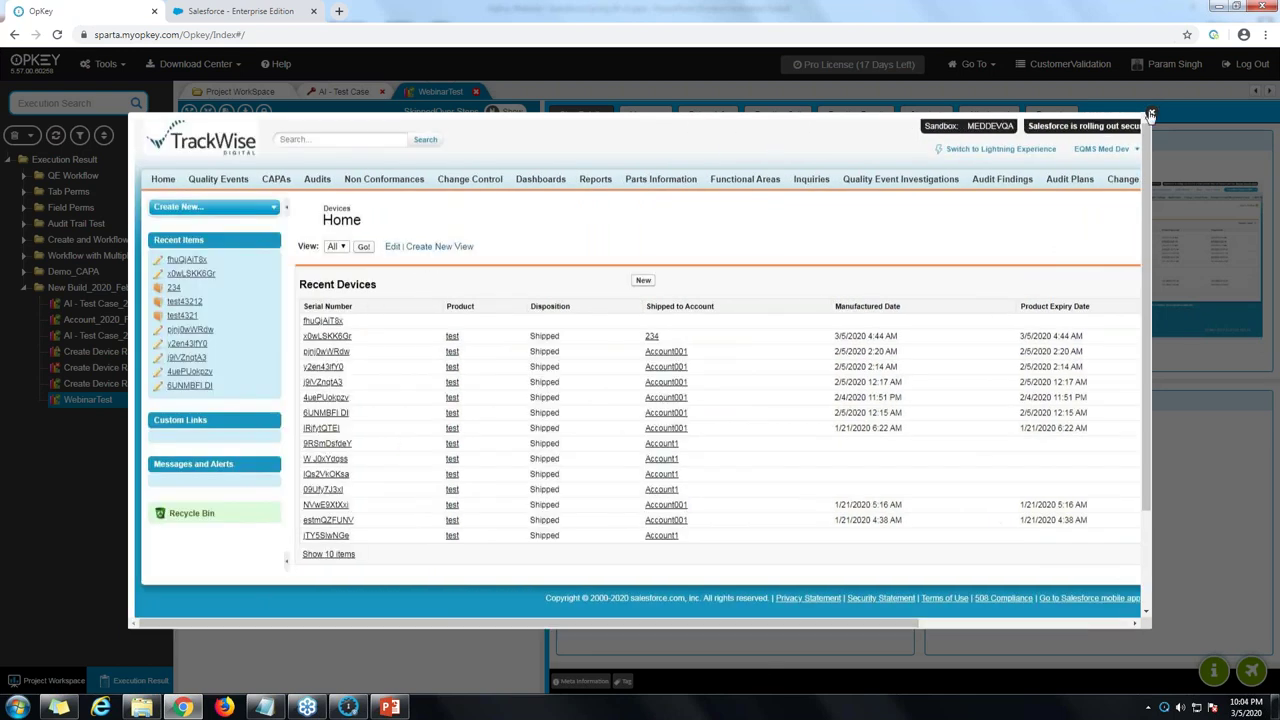
{"action": "left_click", "coordinate": [1151, 115]}
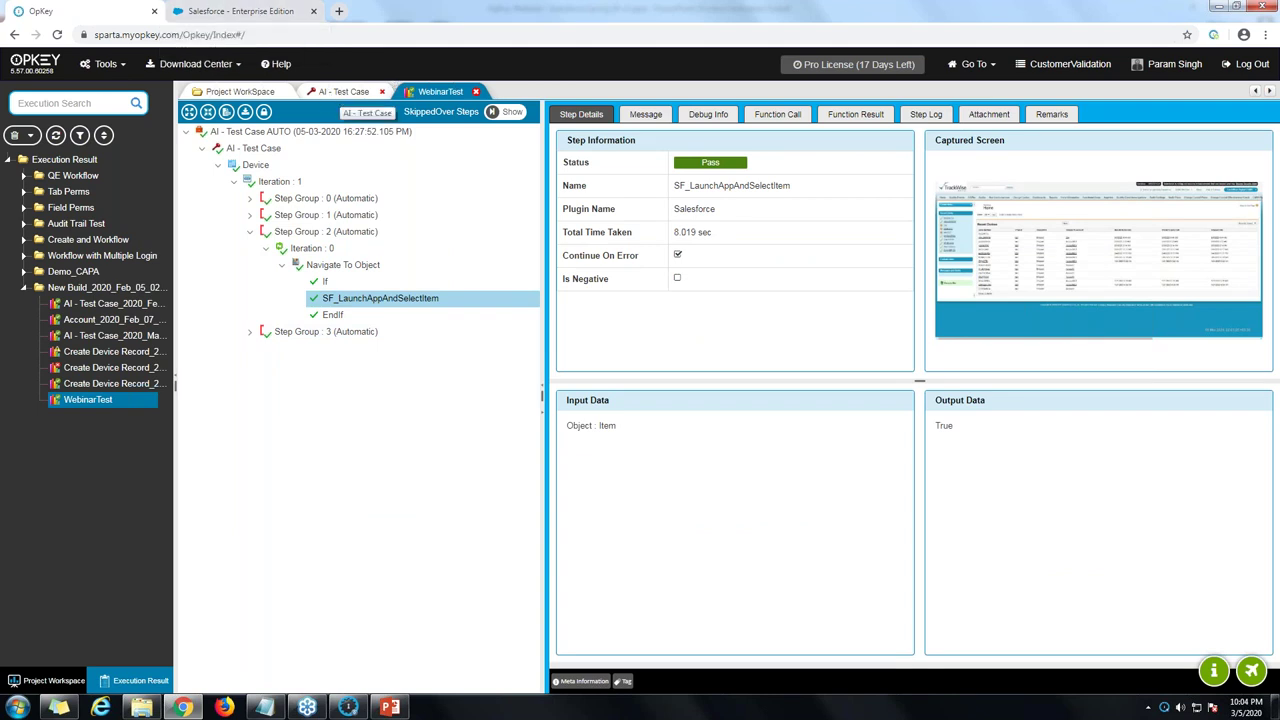
- In Salesforce, go through All Tabs to Devices Home and start a new Device record
{"action": "left_click", "coordinate": [249, 13]}
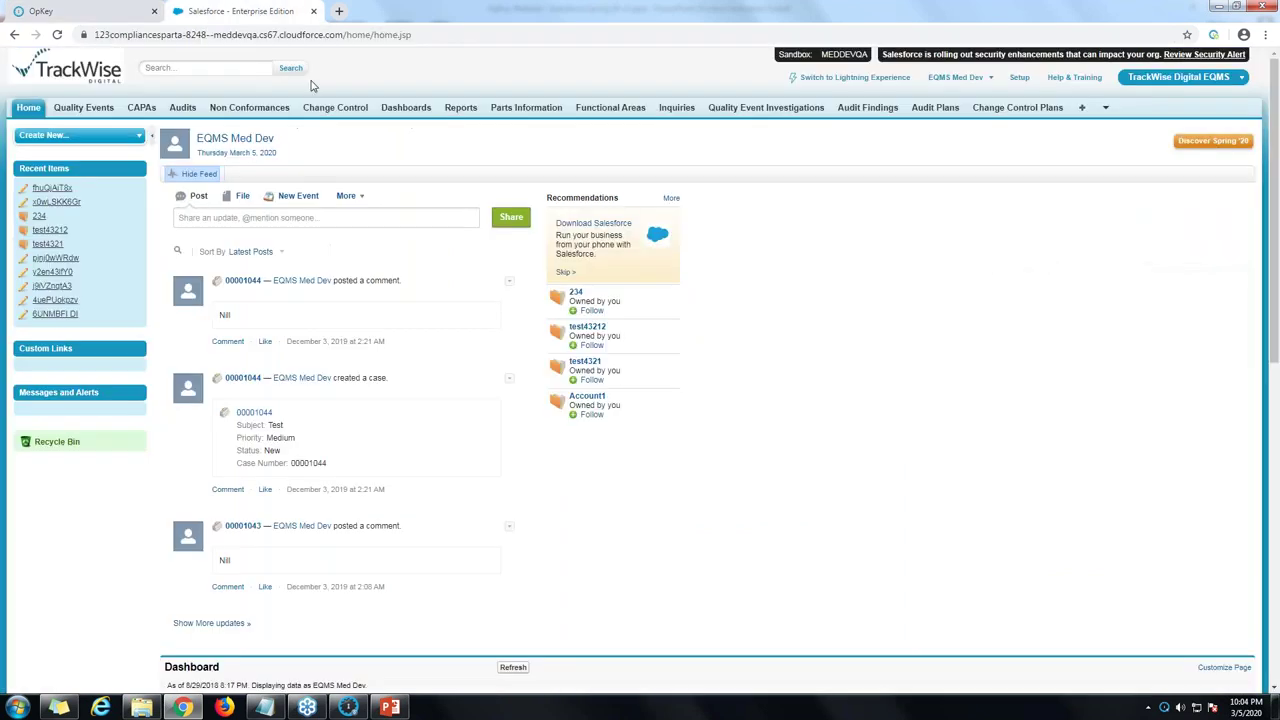
{"action": "left_click", "coordinate": [1083, 112]}
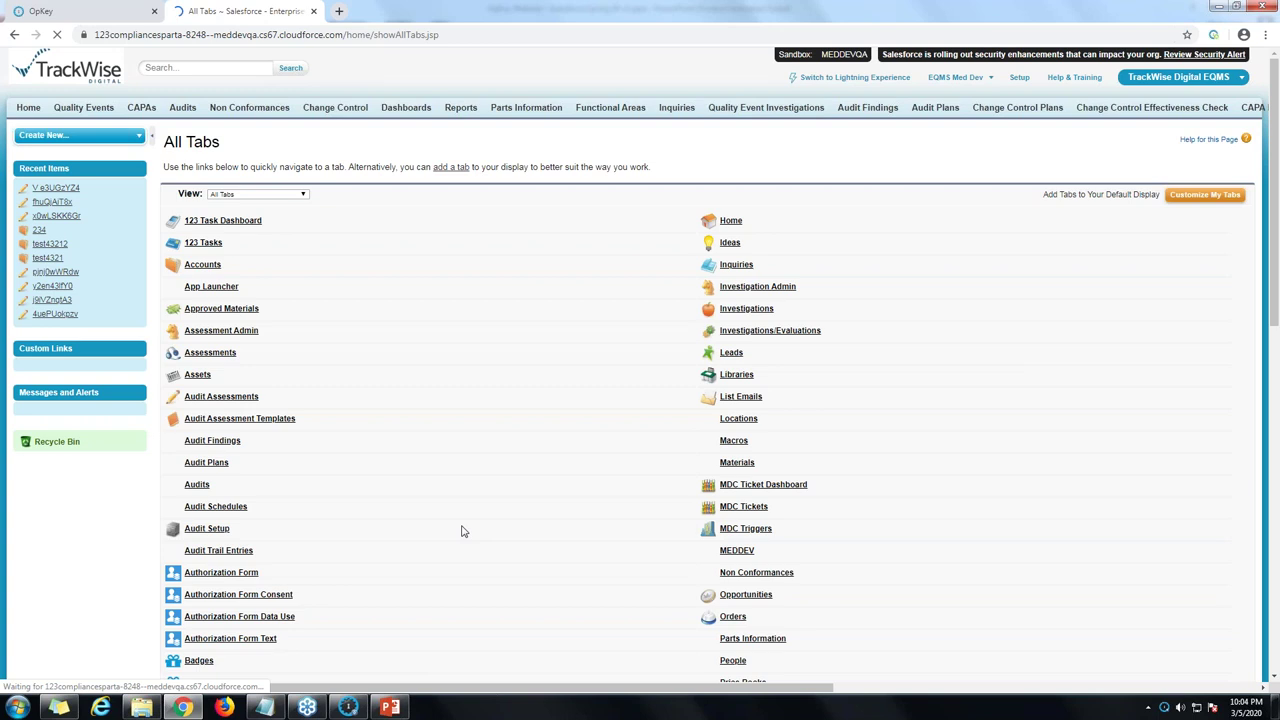
{"action": "scroll", "coordinate": [461, 531], "scroll_direction": "down", "scroll_amount": 3}
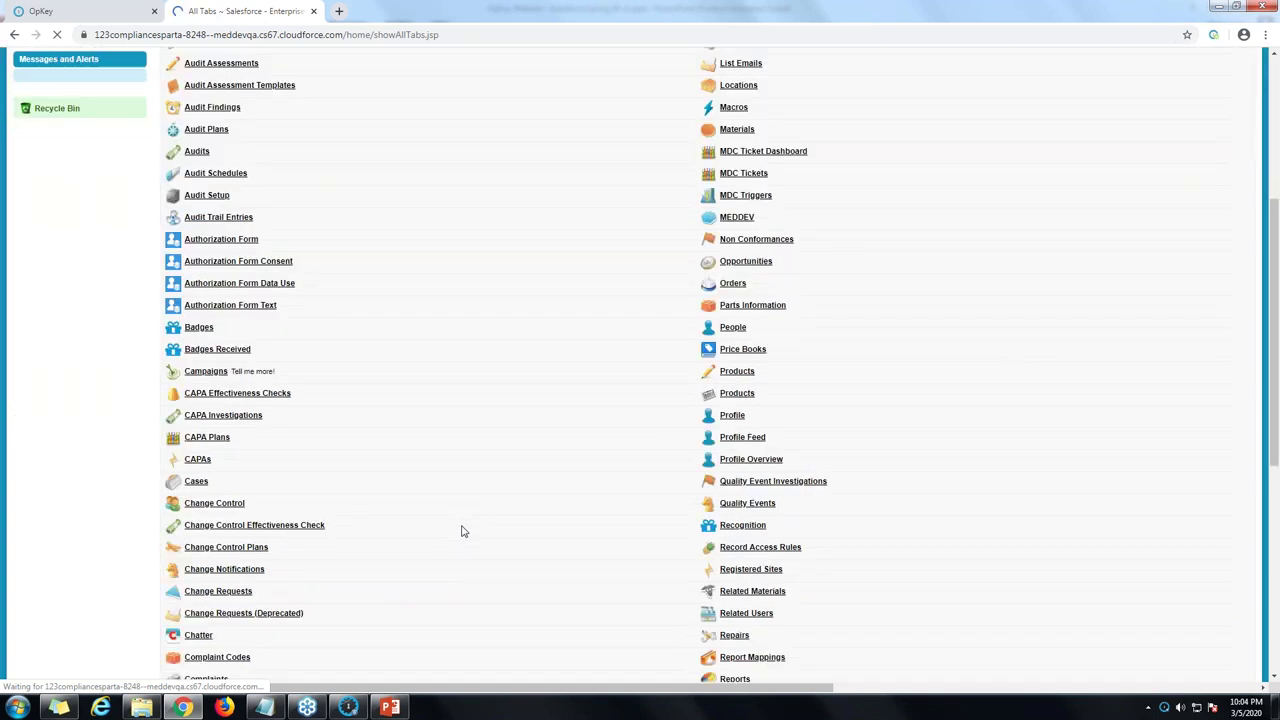
{"action": "scroll", "coordinate": [461, 531], "scroll_direction": "down", "scroll_amount": 3}
{"action": "scroll", "coordinate": [461, 531], "scroll_direction": "down", "scroll_amount": 3}
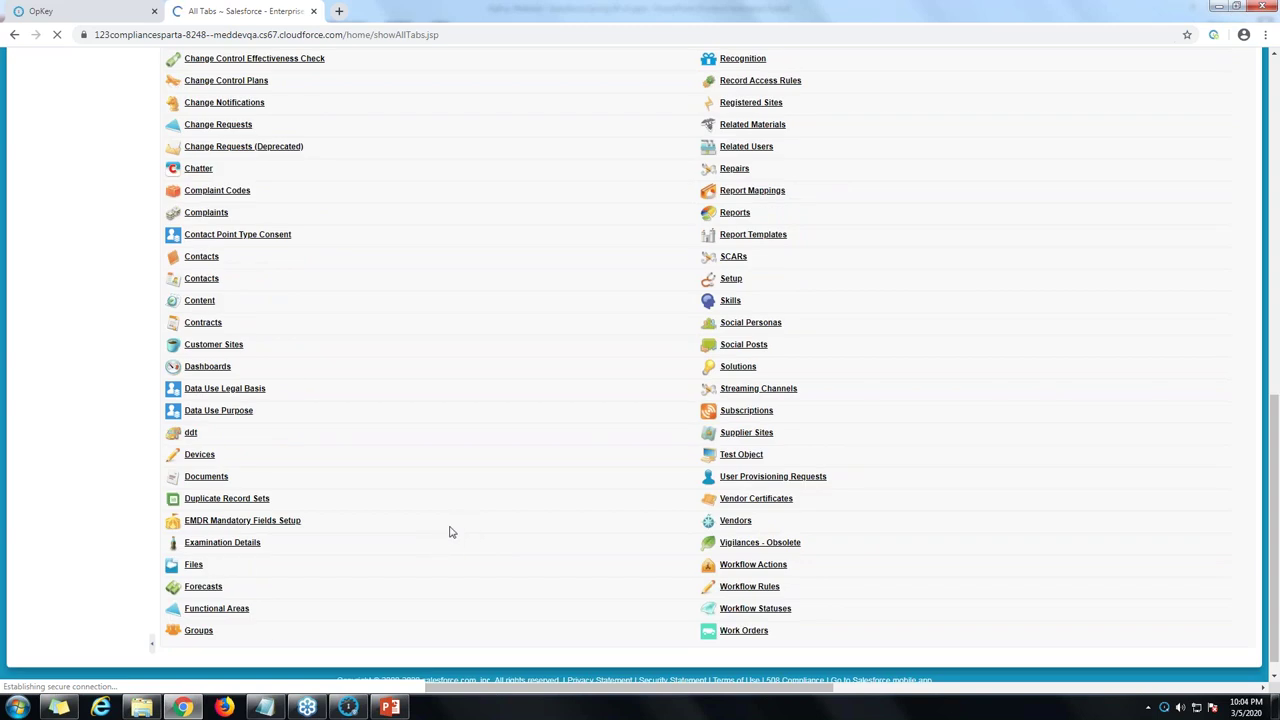
{"action": "left_click", "coordinate": [200, 456]}
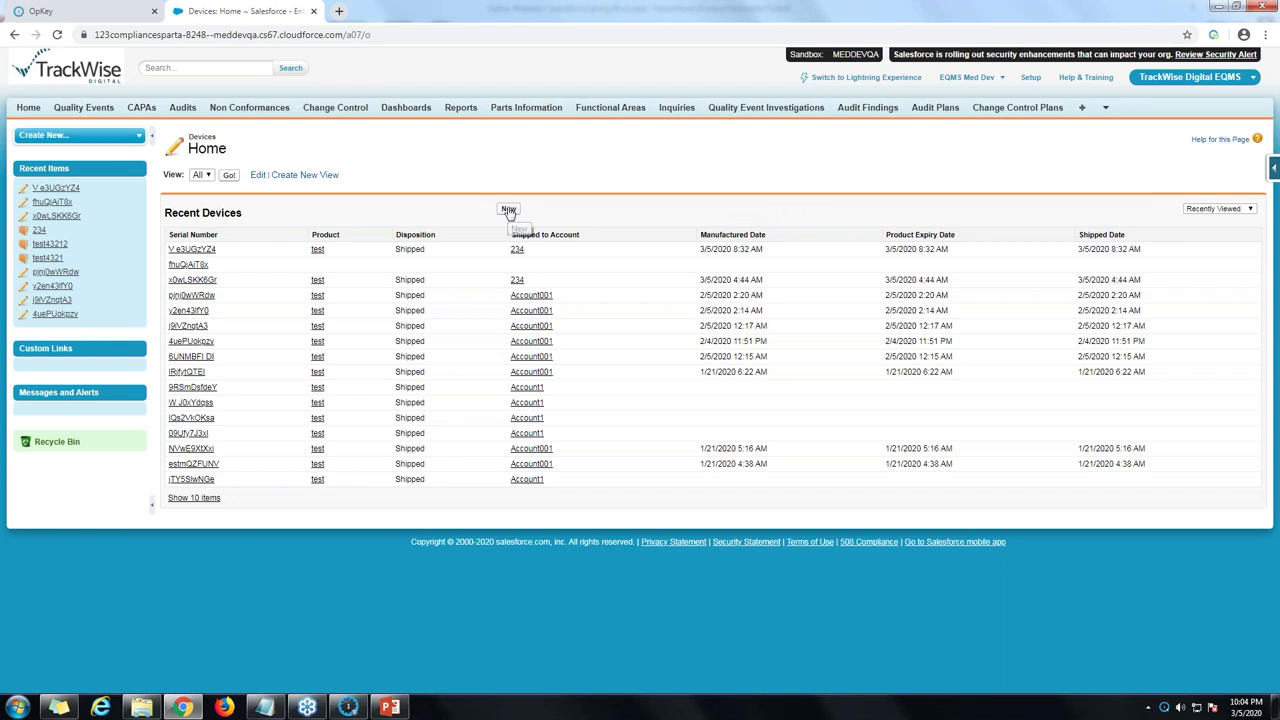
{"action": "left_click", "coordinate": [508, 210]}
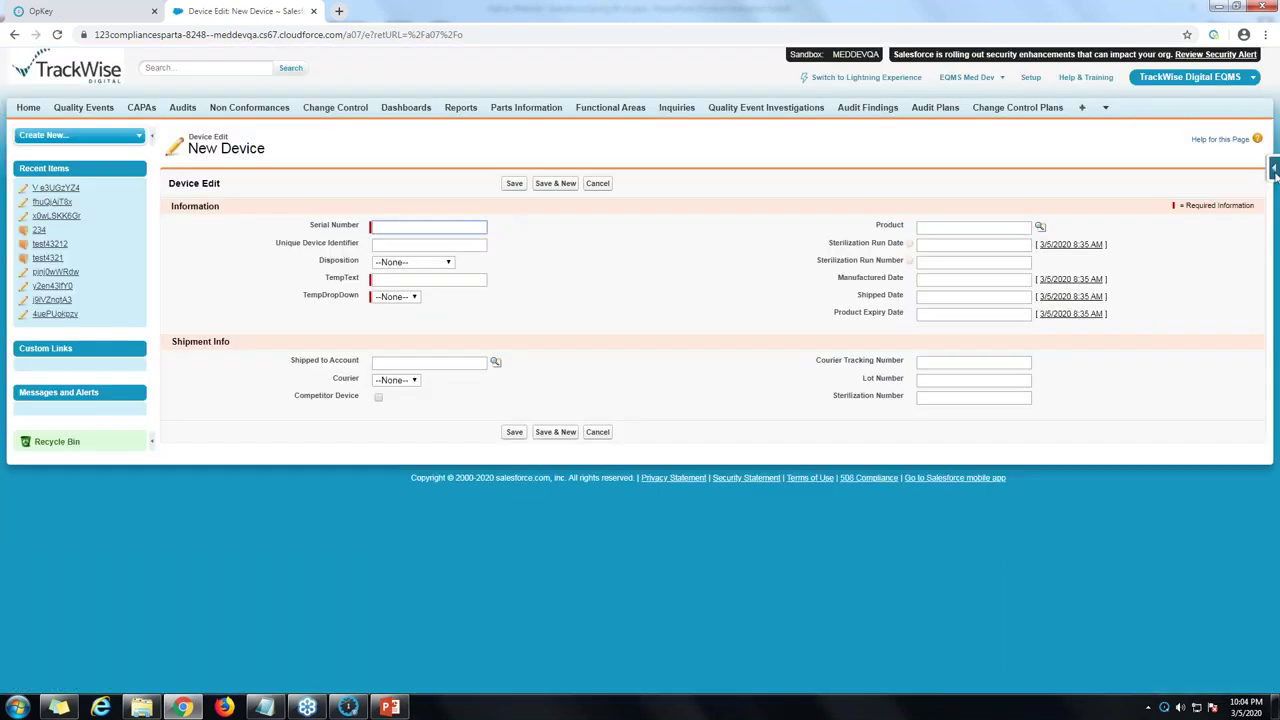
- In the Device layout editor, add Owner below TempDropDown, remove Product Expiry Date, and save
{"action": "left_click", "coordinate": [1178, 303]}
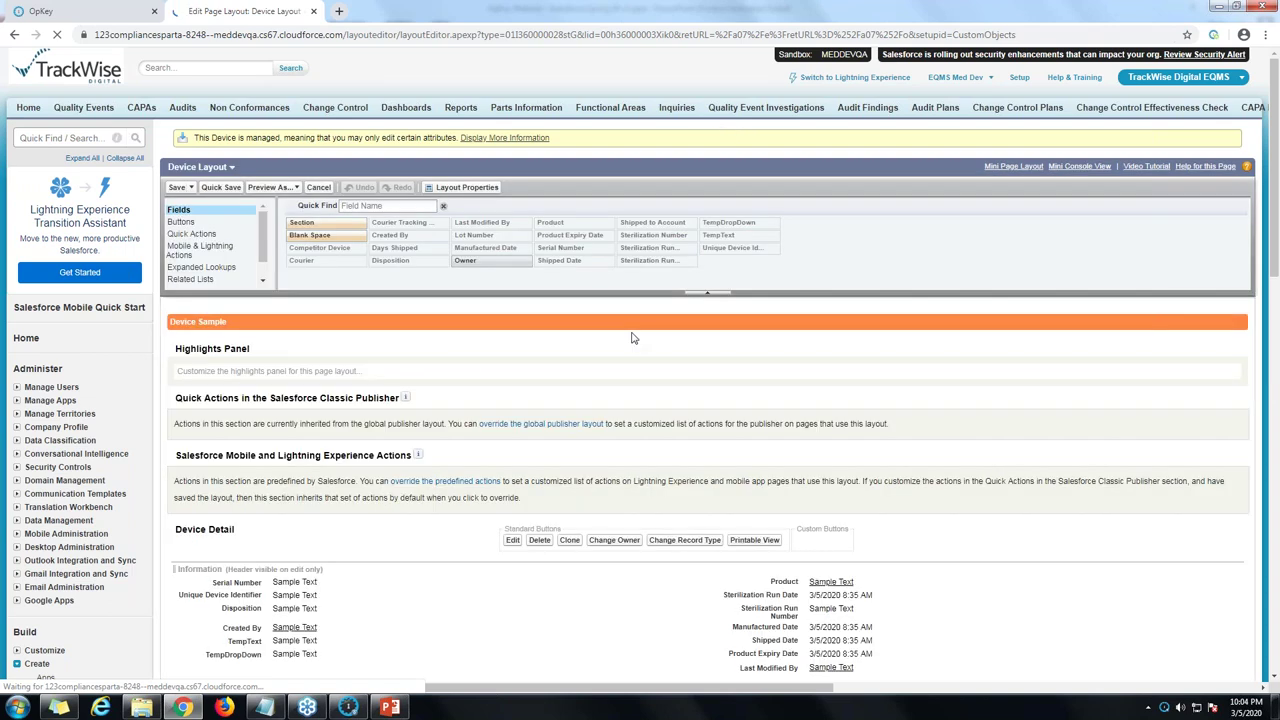
{"action": "scroll", "coordinate": [518, 458], "scroll_direction": "down", "scroll_amount": 5}
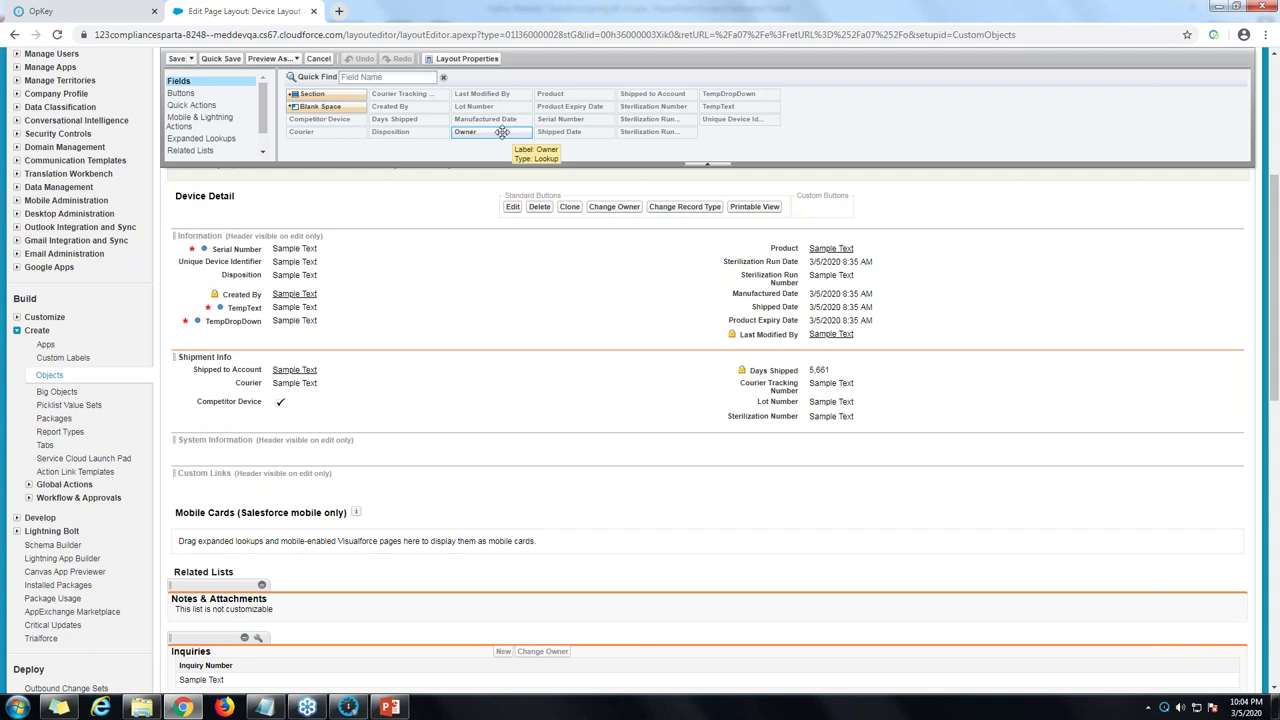
{"action": "left_click_drag", "start_coordinate": [502, 132], "coordinate": [340, 332]}
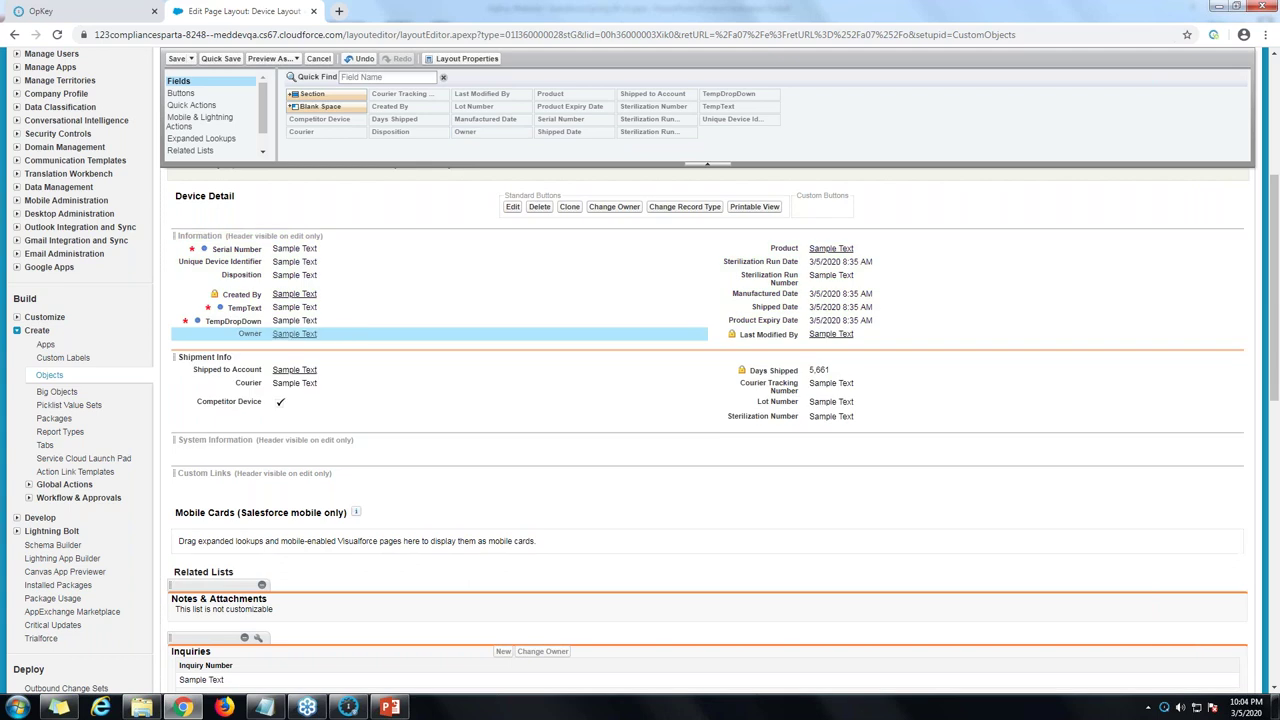
{"action": "left_click_drag", "start_coordinate": [797, 320], "coordinate": [760, 130]}
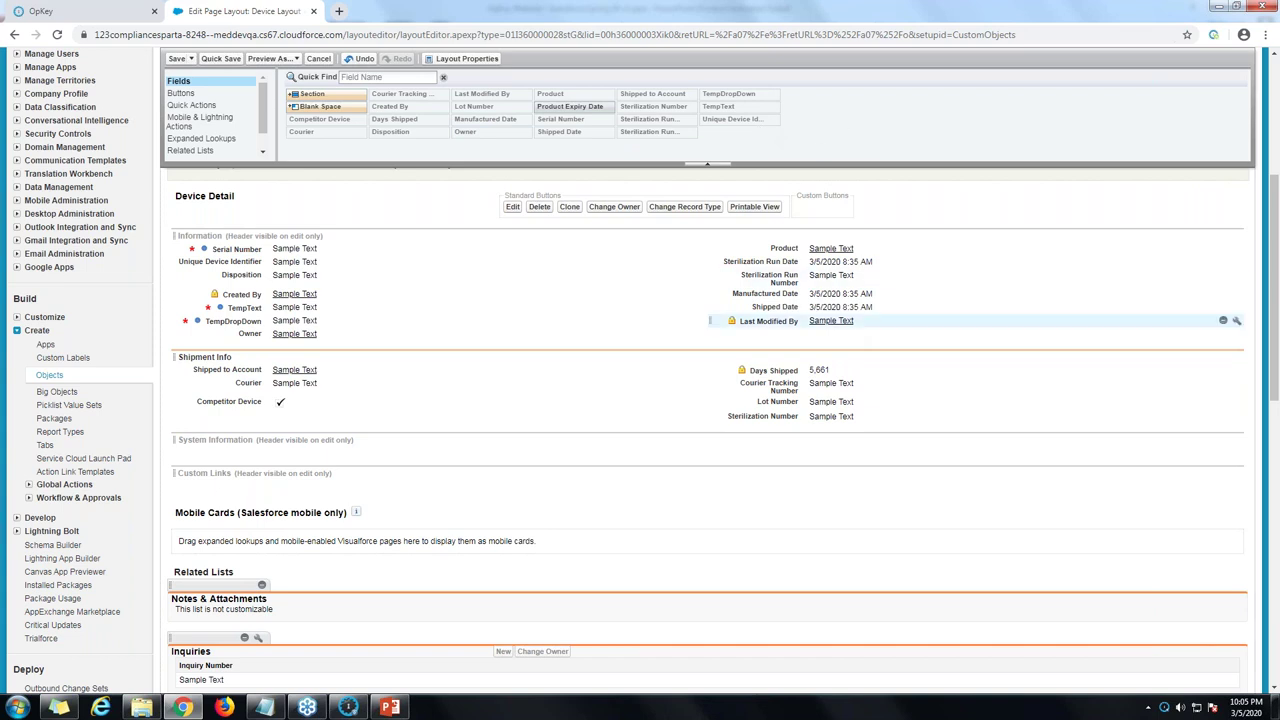
{"action": "left_click", "coordinate": [577, 106]}
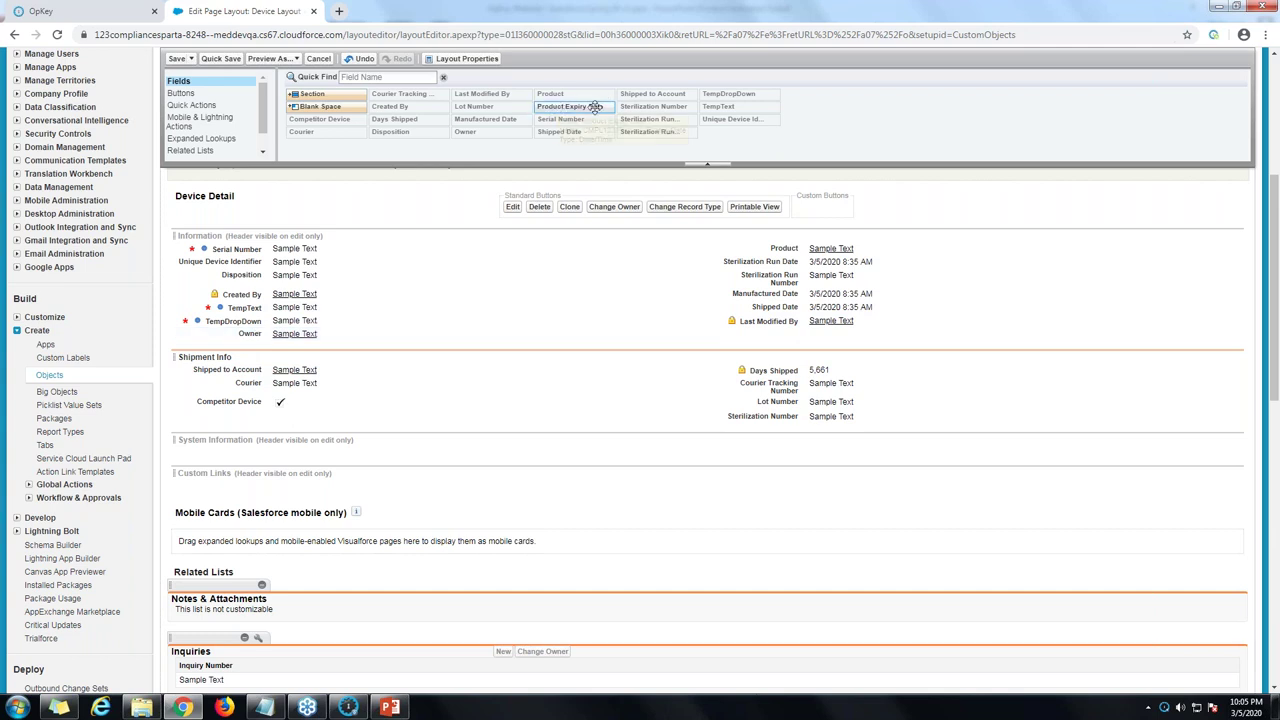
{"action": "left_click", "coordinate": [177, 59]}
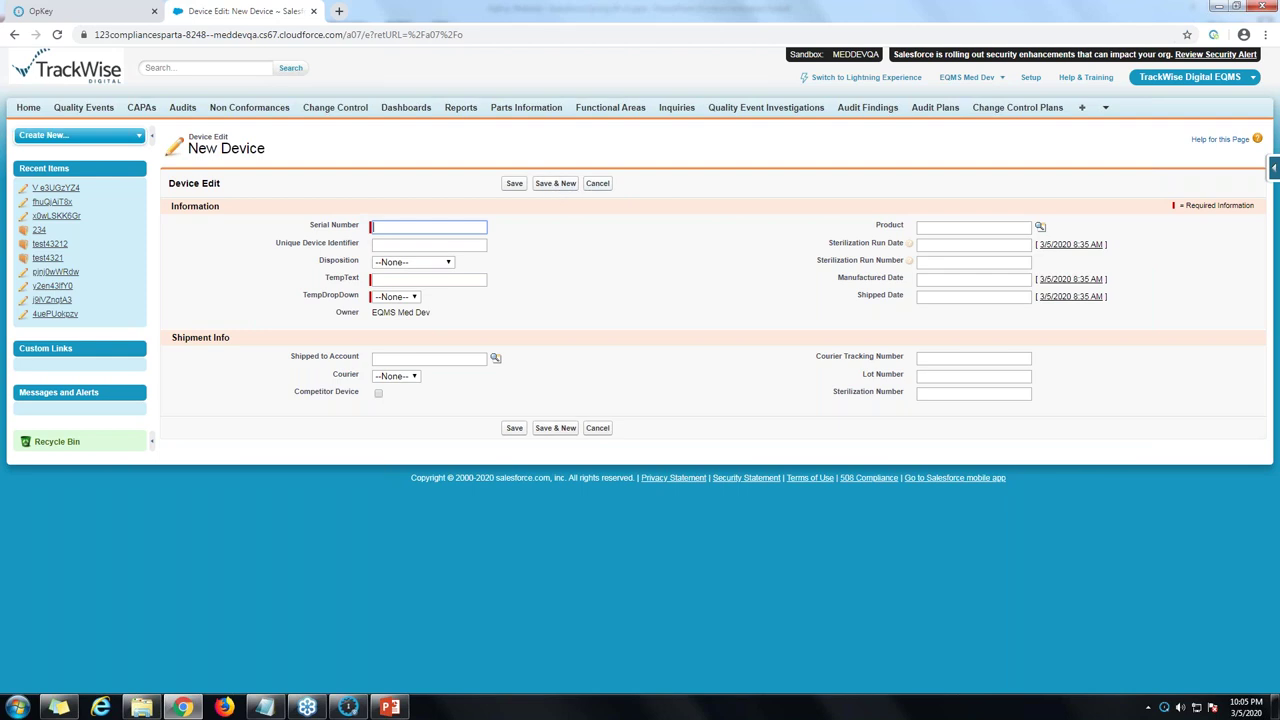
- Reopen the Device layout editor, drag Owner back to the Fields palette, and save
{"action": "left_click", "coordinate": [1274, 168]}
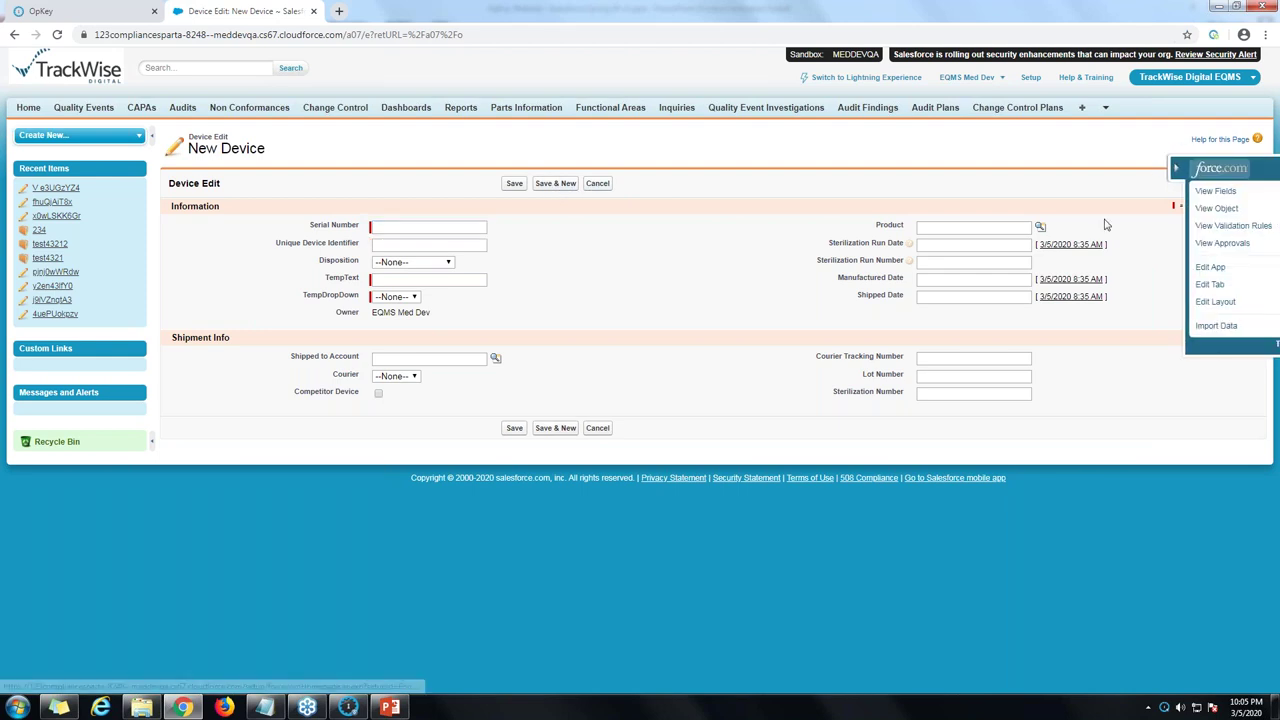
{"action": "left_click", "coordinate": [1165, 301]}
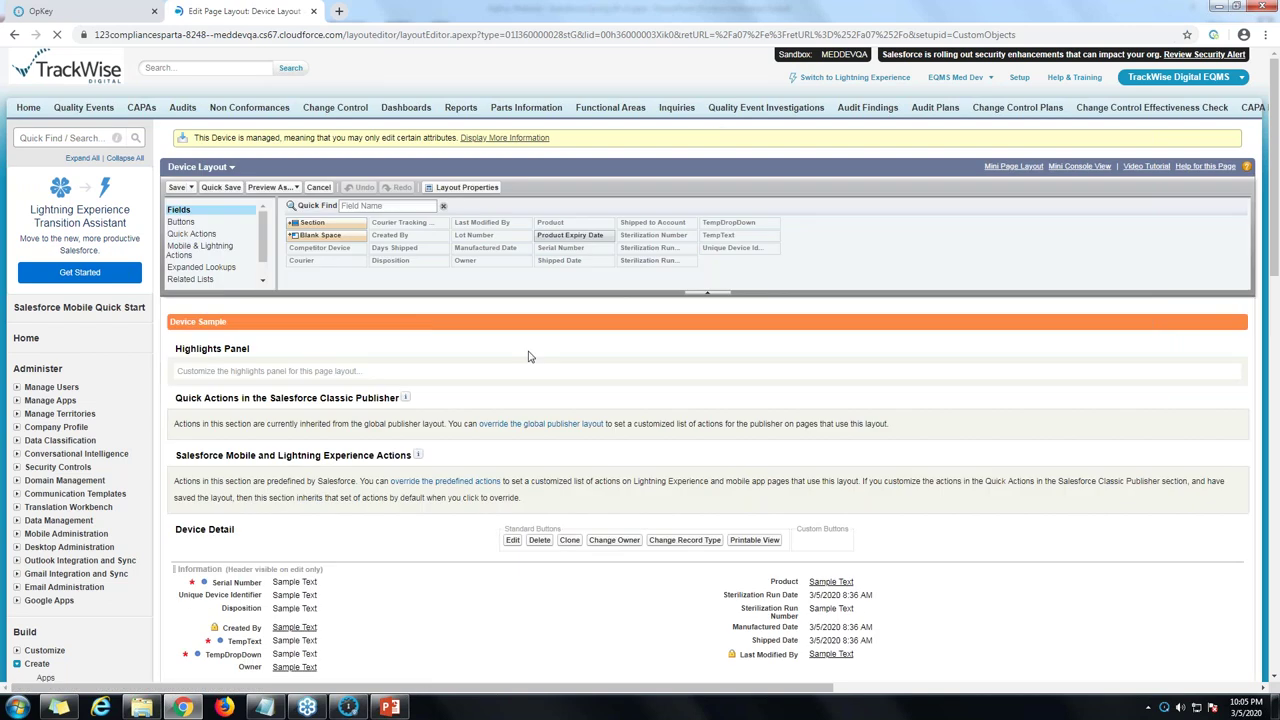
{"action": "scroll", "coordinate": [491, 337], "scroll_direction": "down", "scroll_amount": 3}
{"action": "left_click_drag", "start_coordinate": [491, 335], "coordinate": [490, 112]}
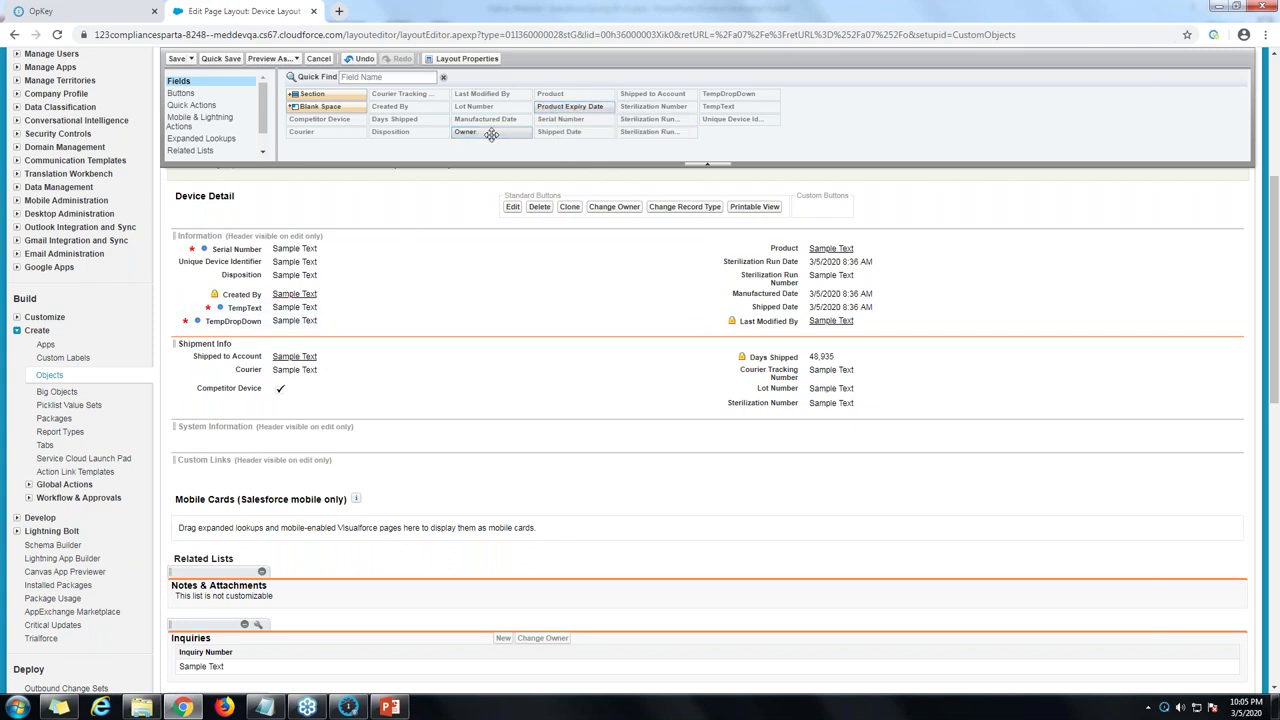
{"action": "left_click", "coordinate": [177, 60]}
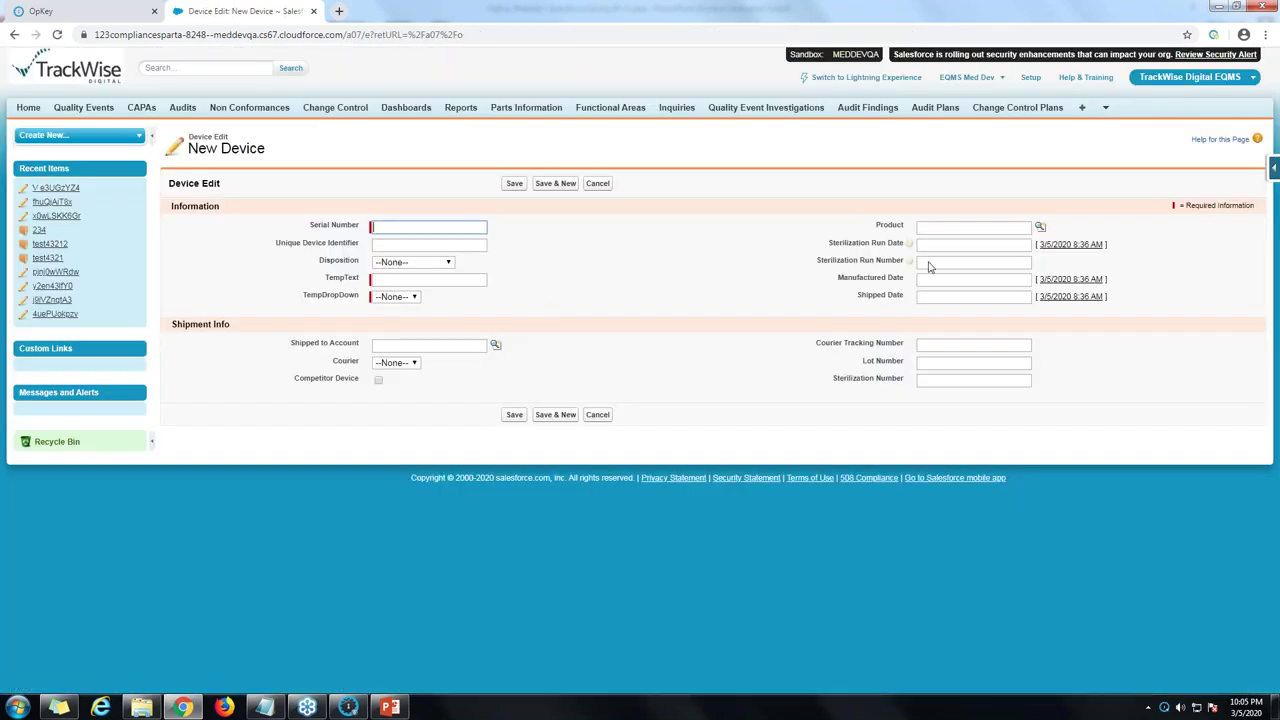
- Open AI - Test Case in OpKey and start a local execution from Run > Execute
{"action": "left_click", "coordinate": [92, 14]}
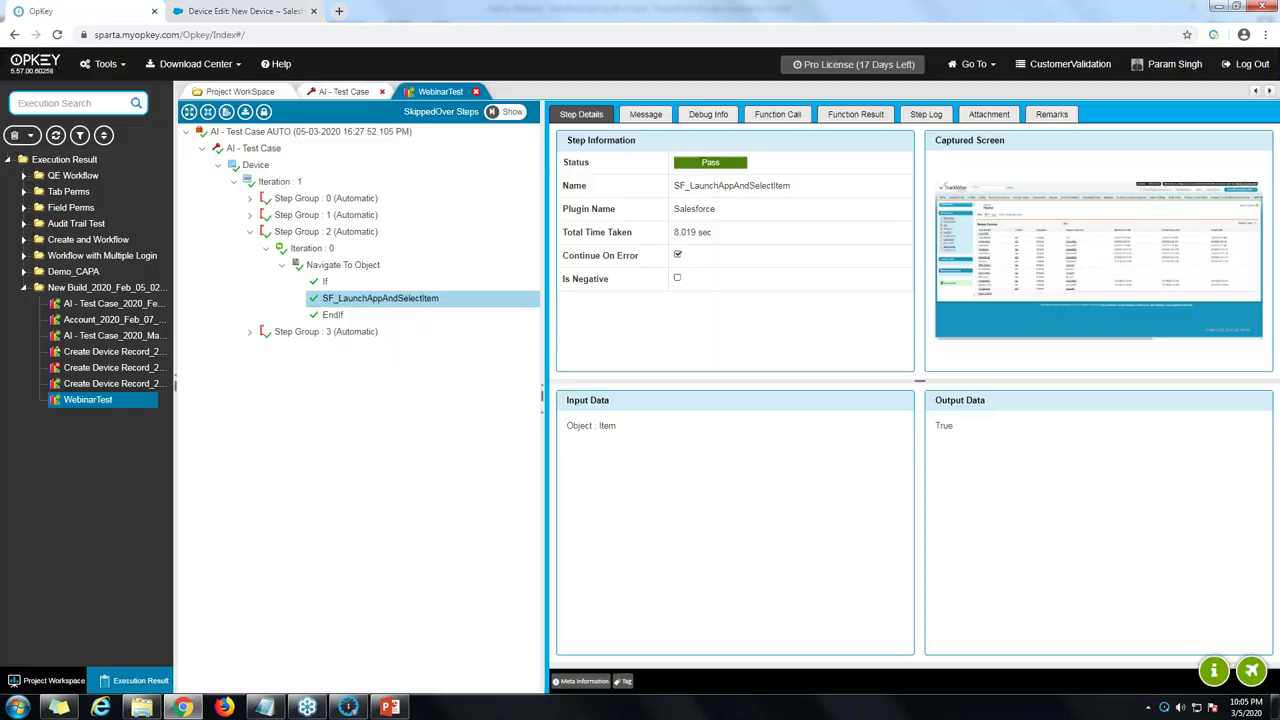
{"action": "double_click", "coordinate": [360, 214]}
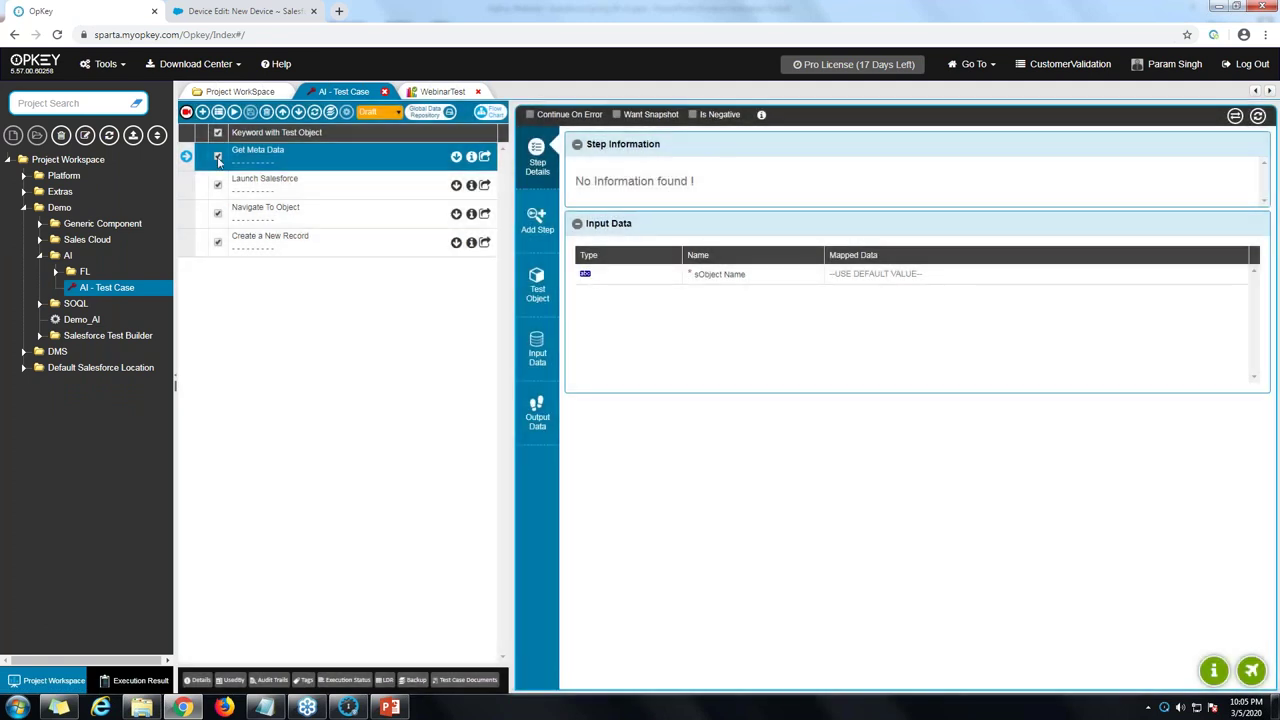
{"action": "left_click", "coordinate": [234, 112]}
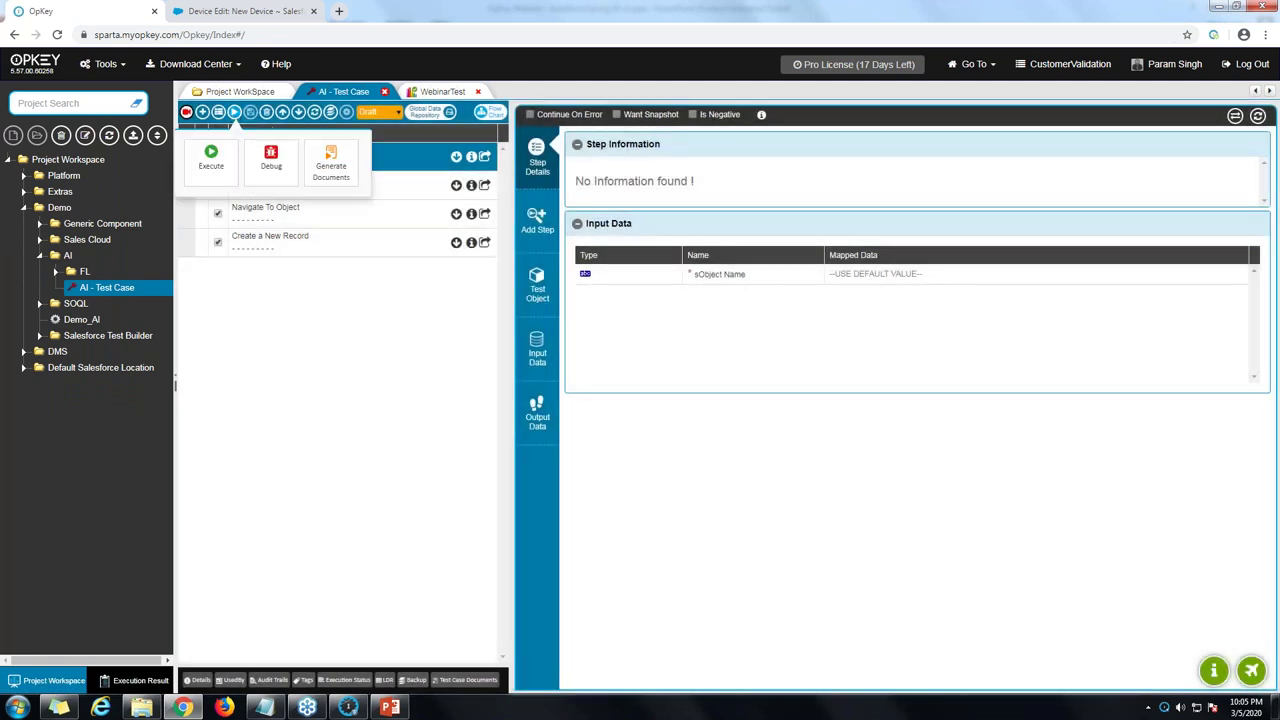
{"action": "left_click", "coordinate": [210, 162]}
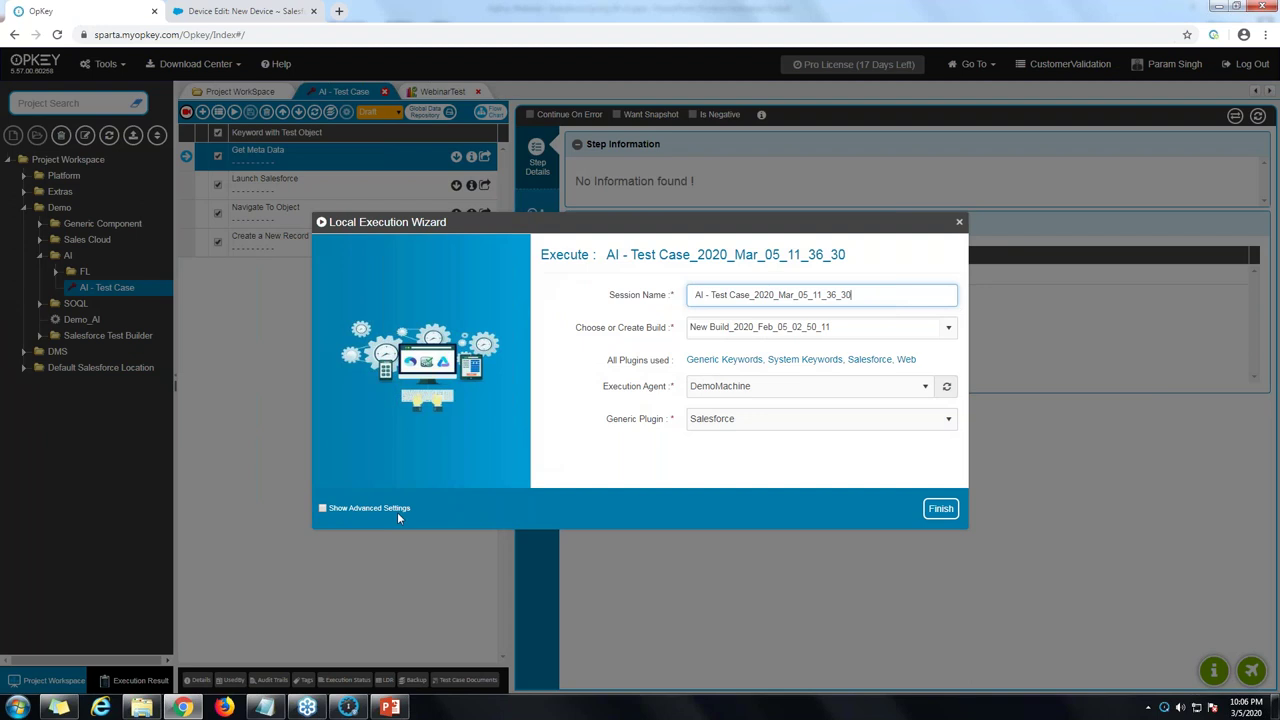
- Enable Show Advanced Settings, accept the remaining wizard pages with defaults, and submit the DemoMachine run
{"action": "left_click", "coordinate": [394, 510]}
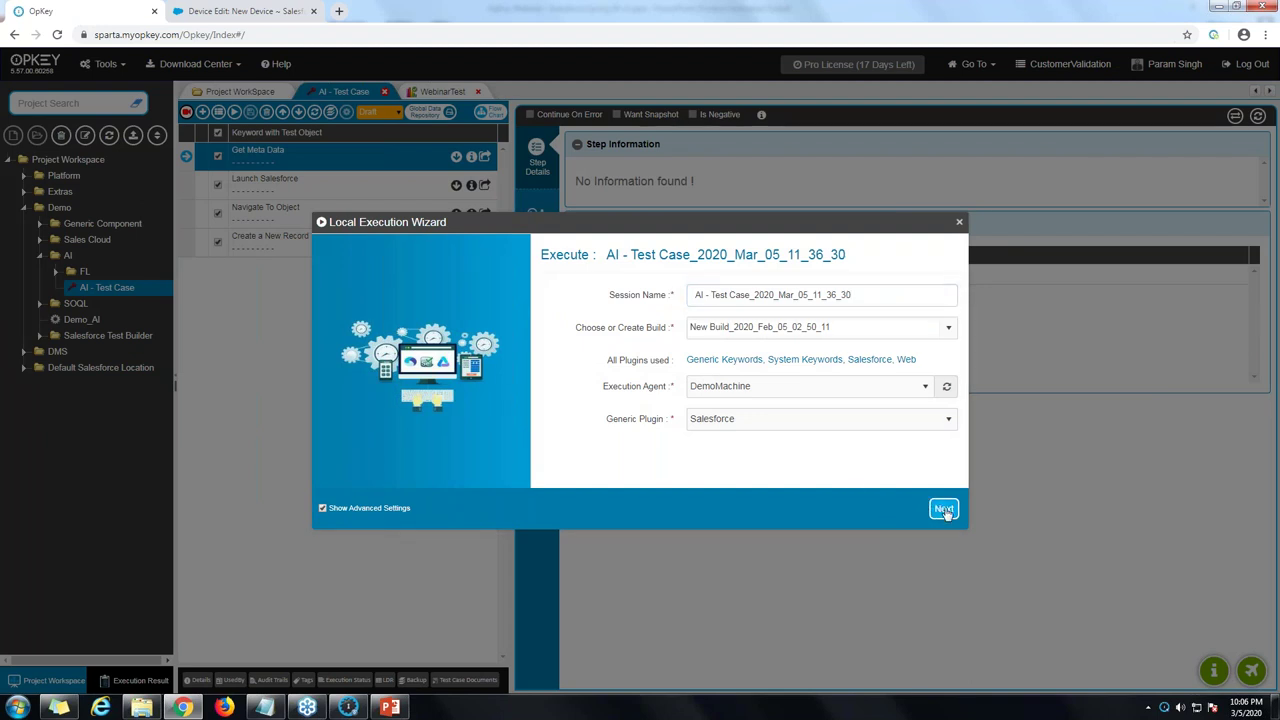
{"action": "left_click", "coordinate": [941, 509]}
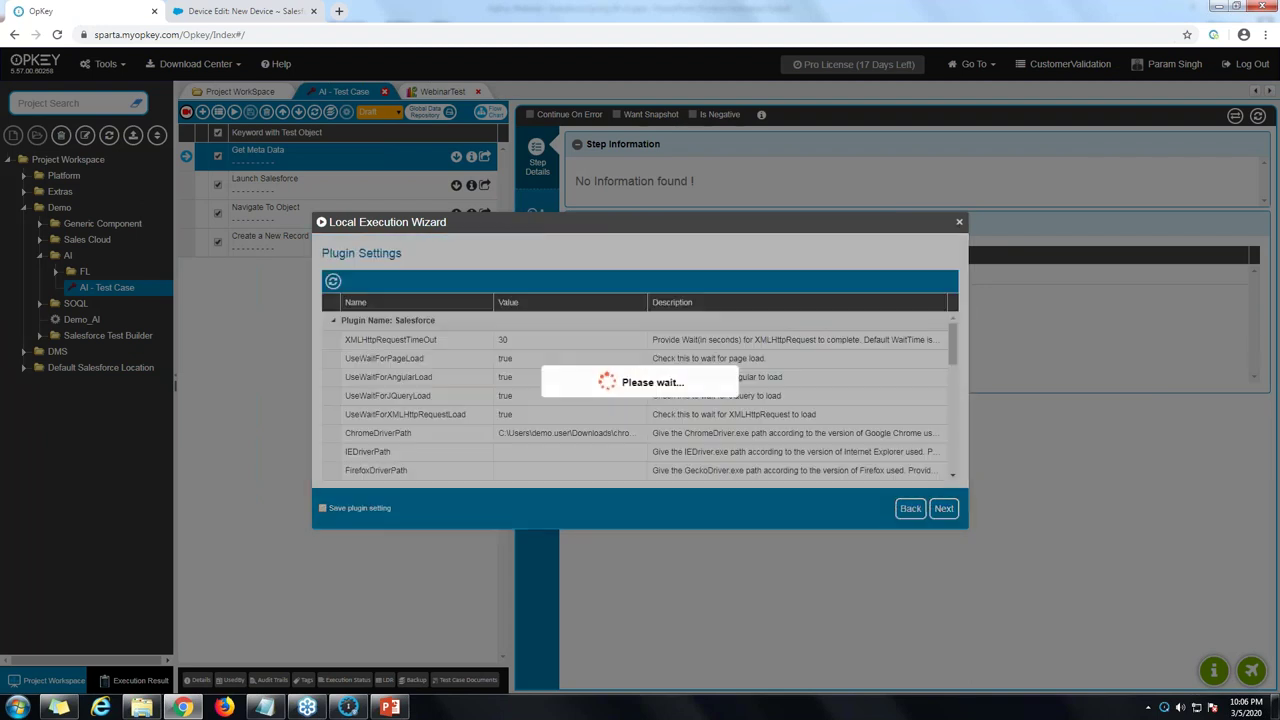
{"action": "left_click", "coordinate": [944, 509]}
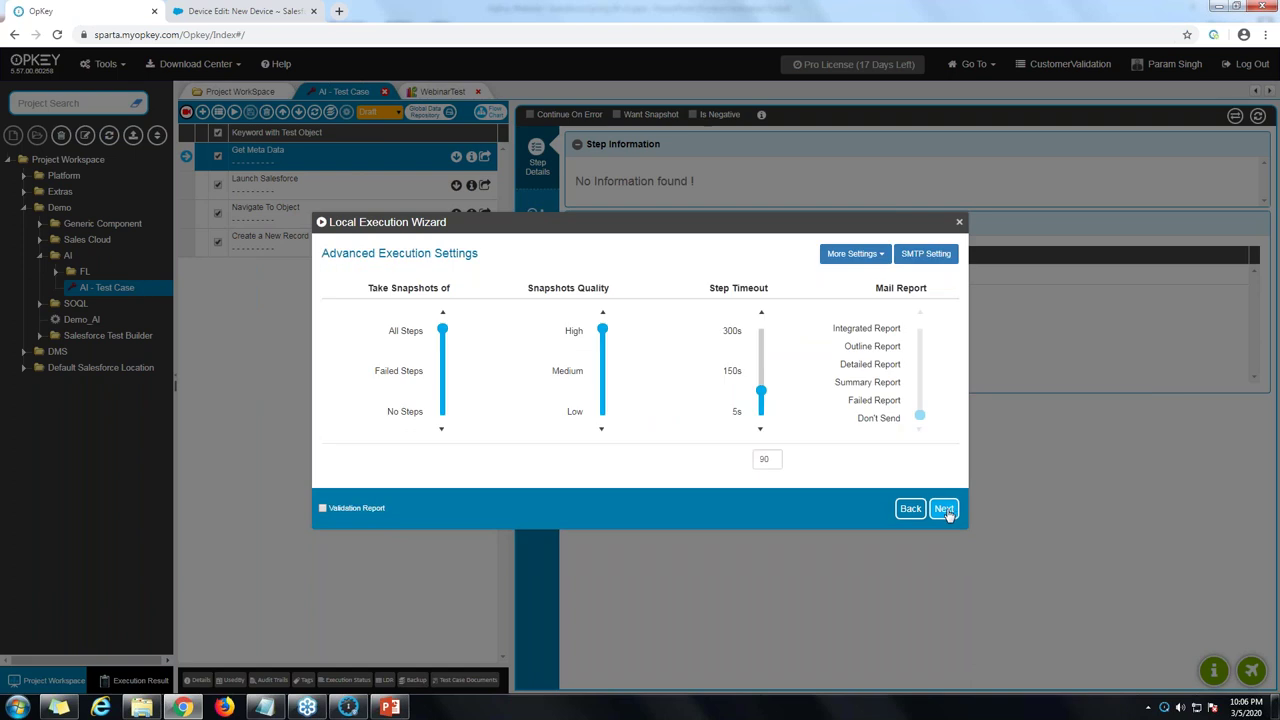
{"action": "left_click", "coordinate": [944, 509]}
{"action": "left_click", "coordinate": [944, 509]}
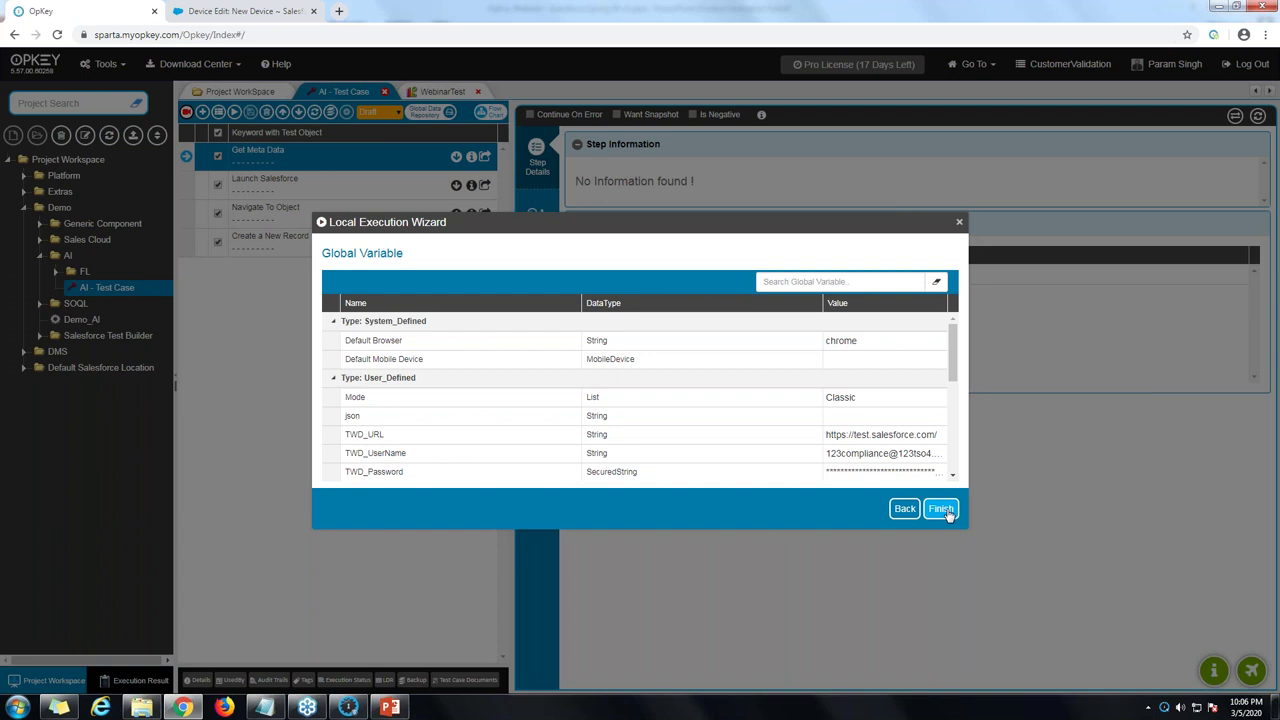
{"action": "left_click", "coordinate": [942, 509]}
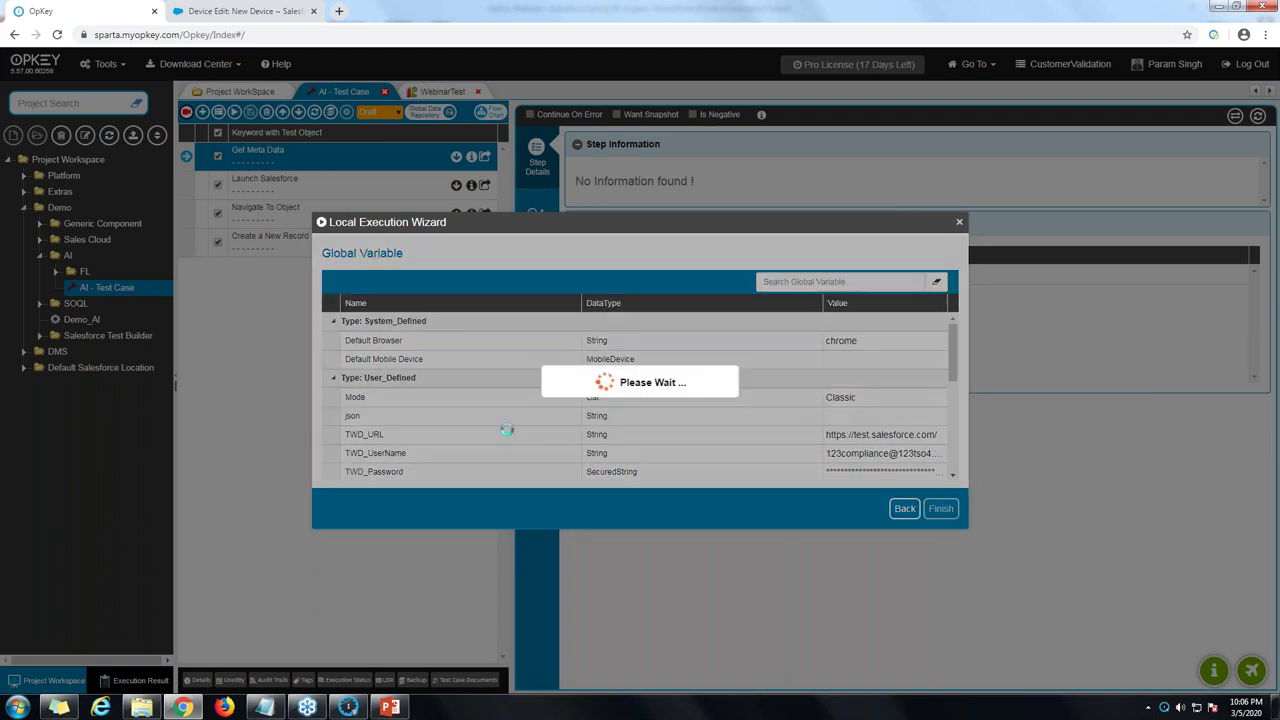
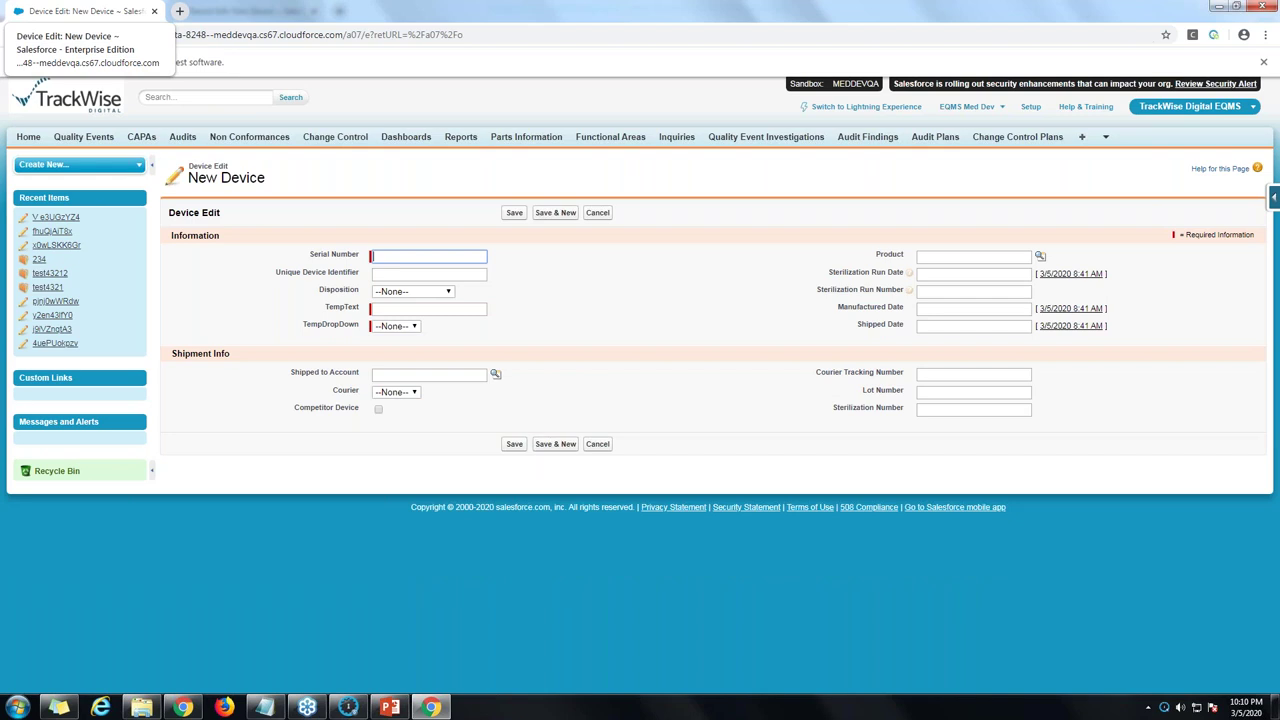
- Enter the device serial number and pick product 'test' through the Product lookup
{"action": "type", "text": "xDKCBcxK80"}
{"action": "left_click", "coordinate": [1040, 256]}
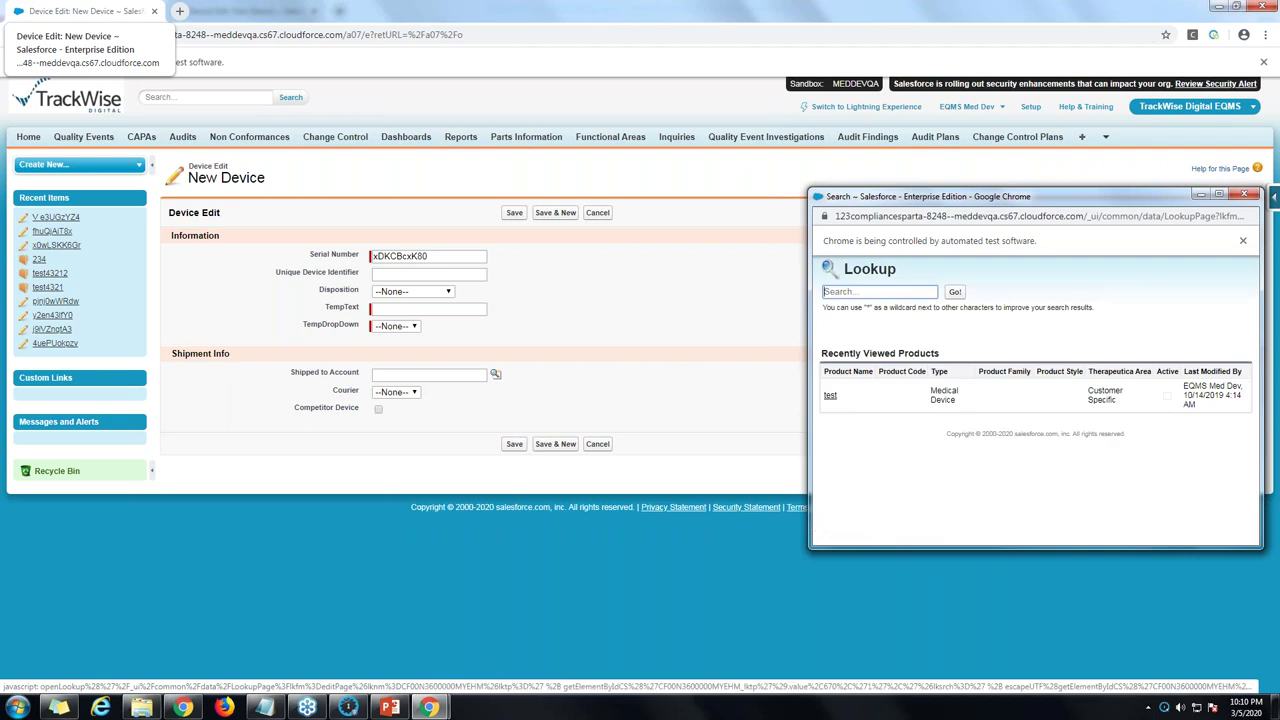
{"action": "key", "text": "Return"}
{"action": "left_click", "coordinate": [830, 395]}
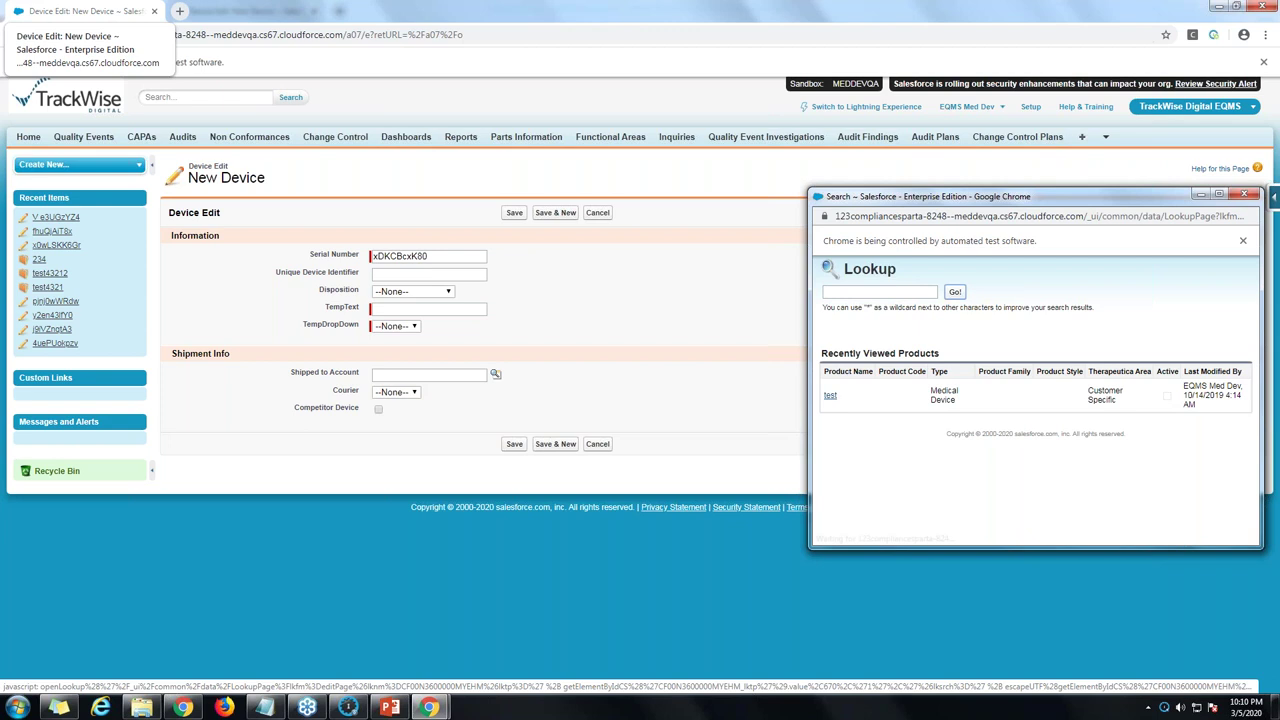
- Fill Unique Device Identifier, Sterilization Run Number and TempText, set Shipped Date to today and TempDropDown to Delhi
{"action": "type", "text": "J7ifMQj9NA"}
{"action": "left_click", "coordinate": [1070, 273]}
{"action": "left_click", "coordinate": [412, 291]}
{"action": "type", "text": "bsxFqIqiLJ"}
{"action": "left_click", "coordinate": [1070, 308]}
{"action": "type", "text": "0AeS2sYaY5"}
{"action": "left_click", "coordinate": [1070, 325]}
{"action": "left_click", "coordinate": [395, 325]}
- Set Shipped to Account 234 and courier FDX, add tracking, lot and sterilization numbers, and tick Competitor Device
{"action": "left_click", "coordinate": [495, 373]}
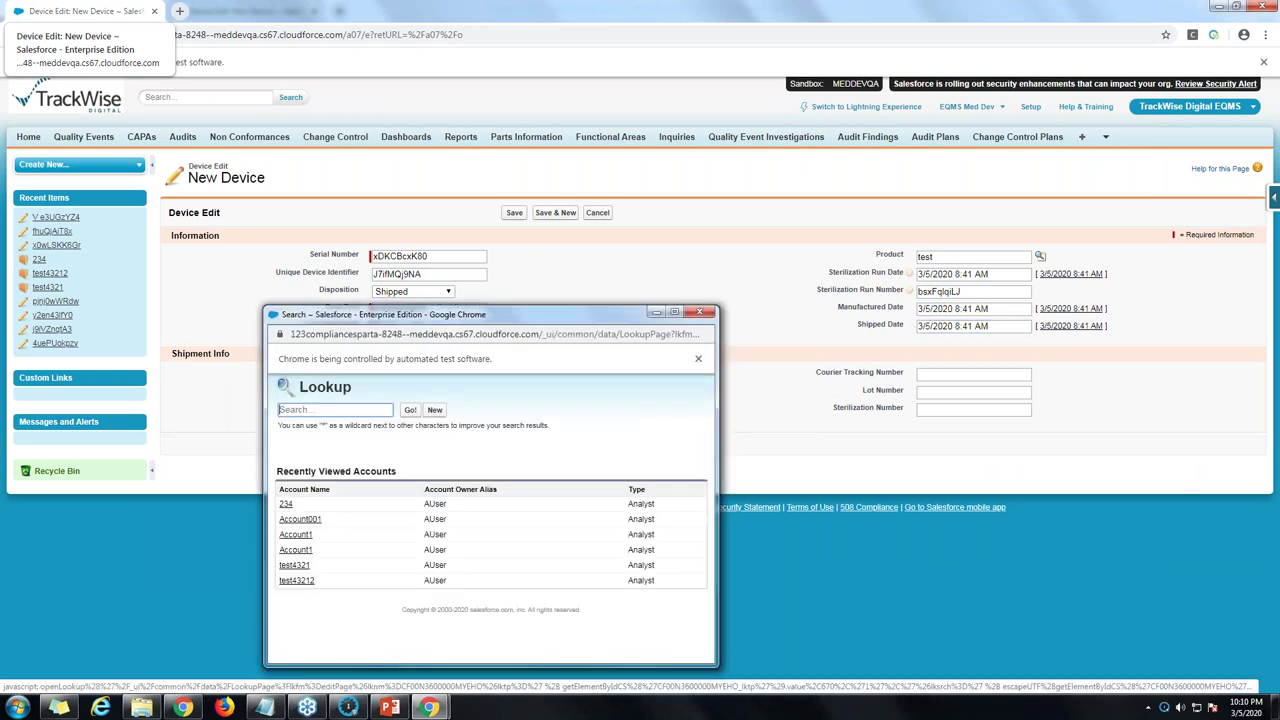
{"action": "left_click", "coordinate": [335, 410]}
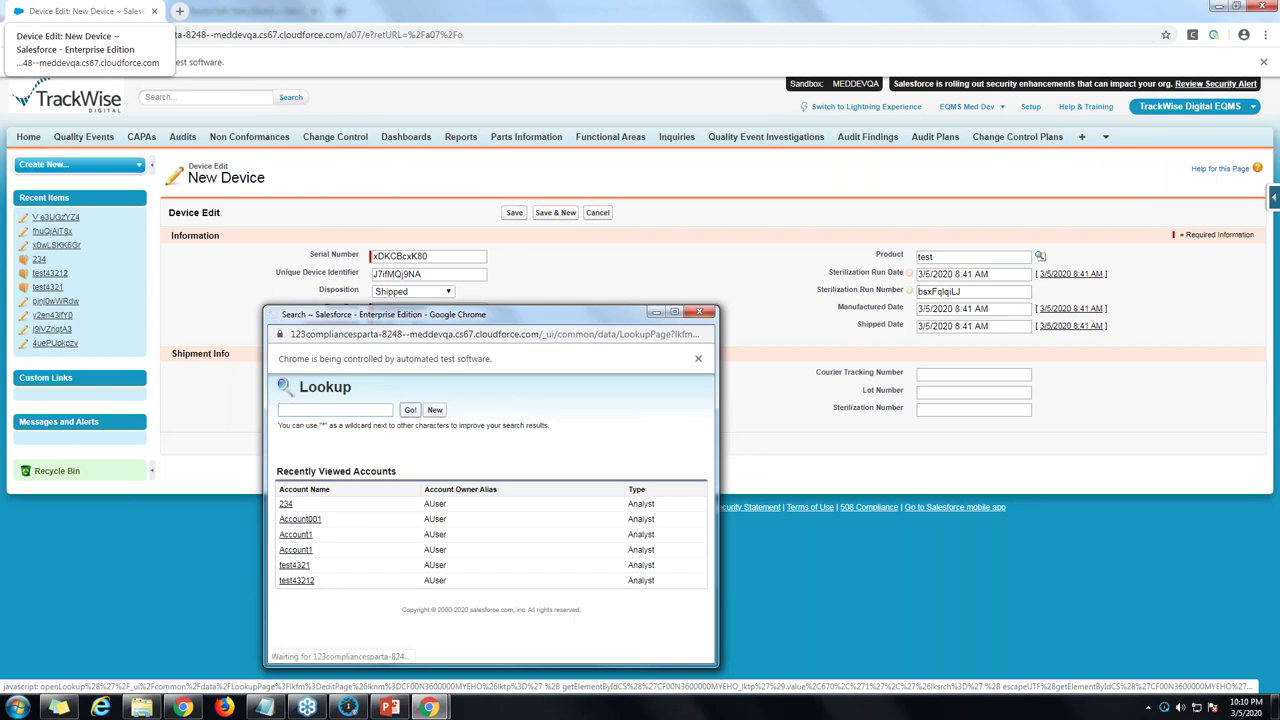
{"action": "left_click", "coordinate": [285, 503]}
{"action": "left_click", "coordinate": [396, 391]}
{"action": "left_click", "coordinate": [973, 374]}
{"action": "type", "text": "jLgTsLpzXw"}
{"action": "left_click", "coordinate": [378, 409]}
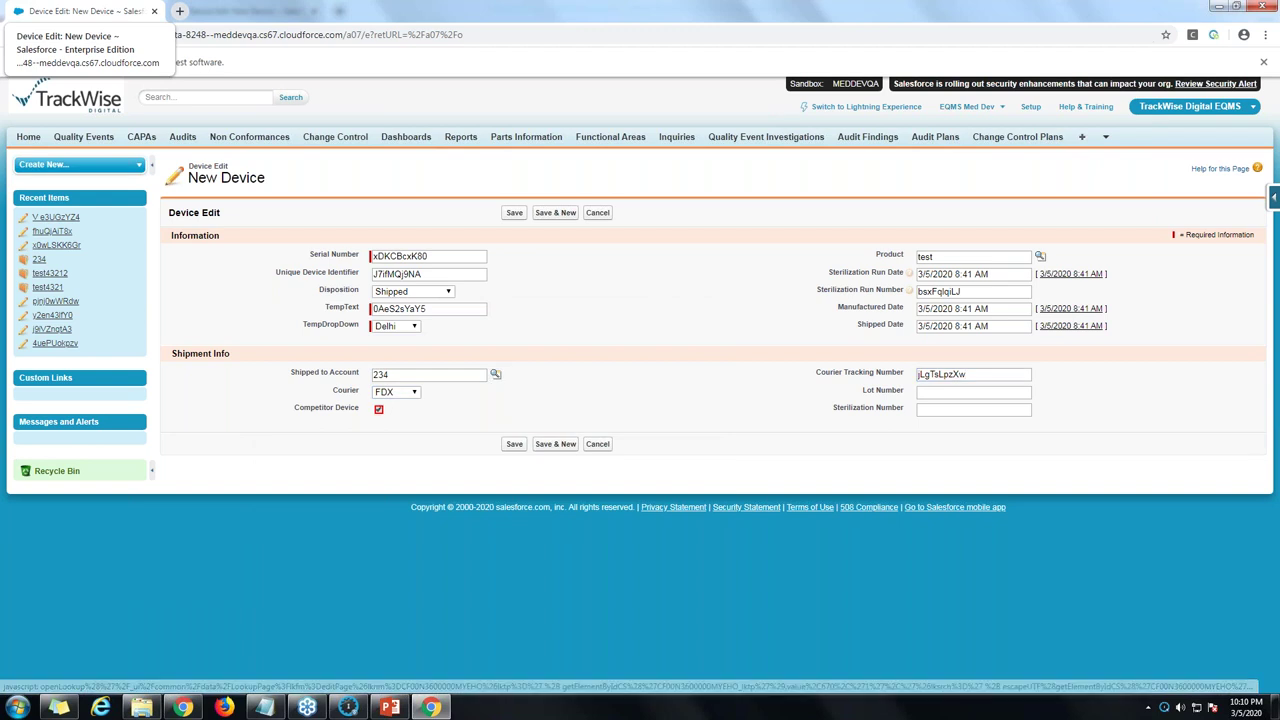
{"action": "left_click", "coordinate": [973, 391]}
{"action": "type", "text": "Q8LjLbpSYm"}
{"action": "left_click", "coordinate": [973, 409]}
{"action": "type", "text": "8X4H1L9YFh"}
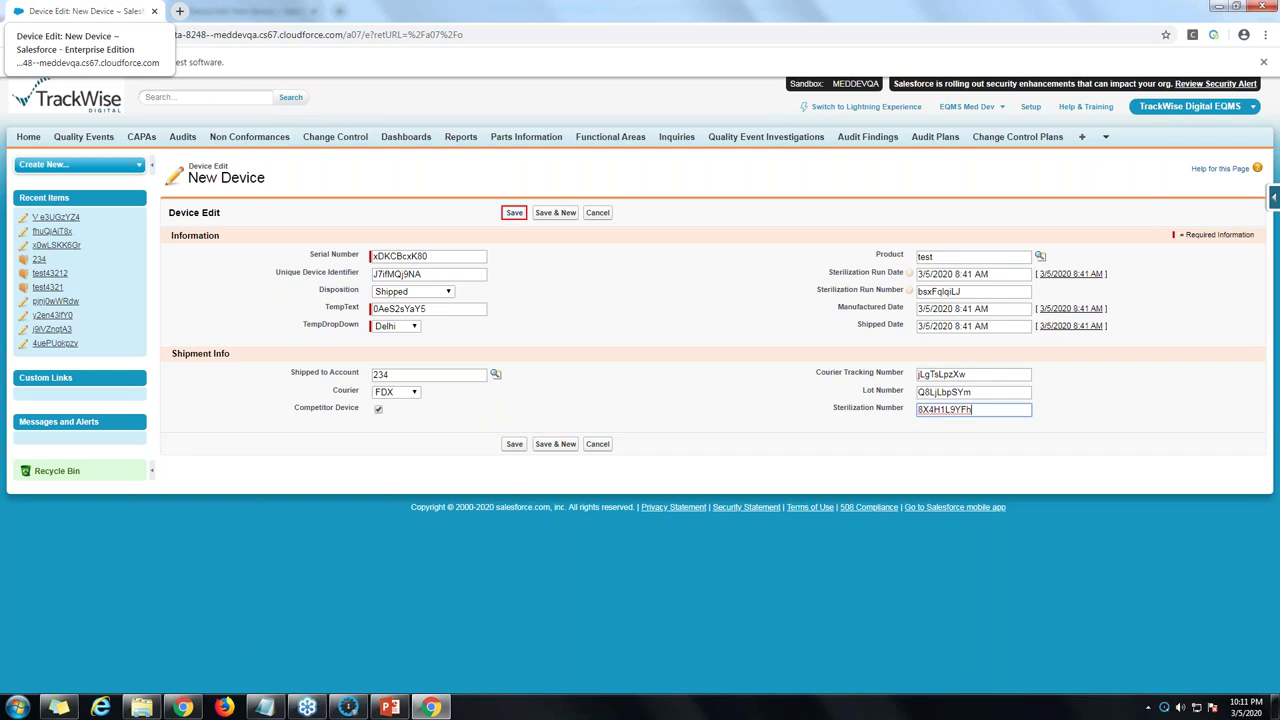
- Submit the filled New Device record and wait while it shows Saving..
{"action": "key", "text": "Return"}
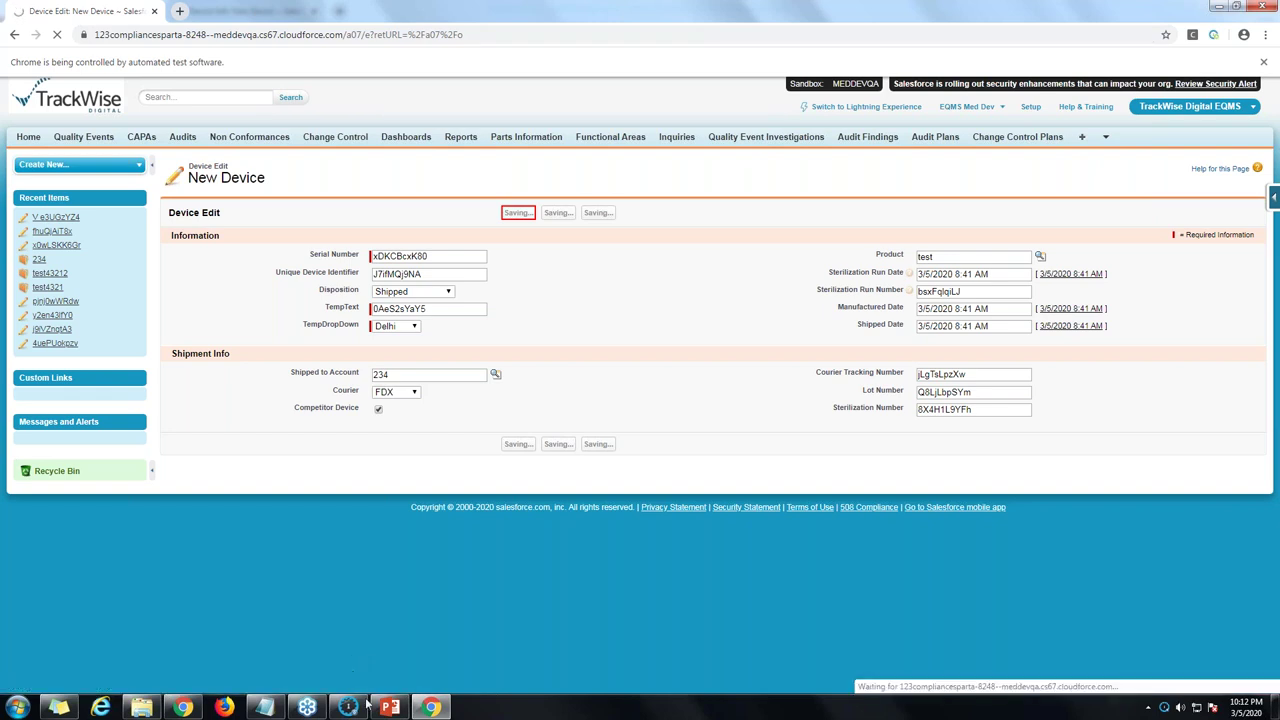
{"action": "mouse_move", "coordinate": [398, 707]}
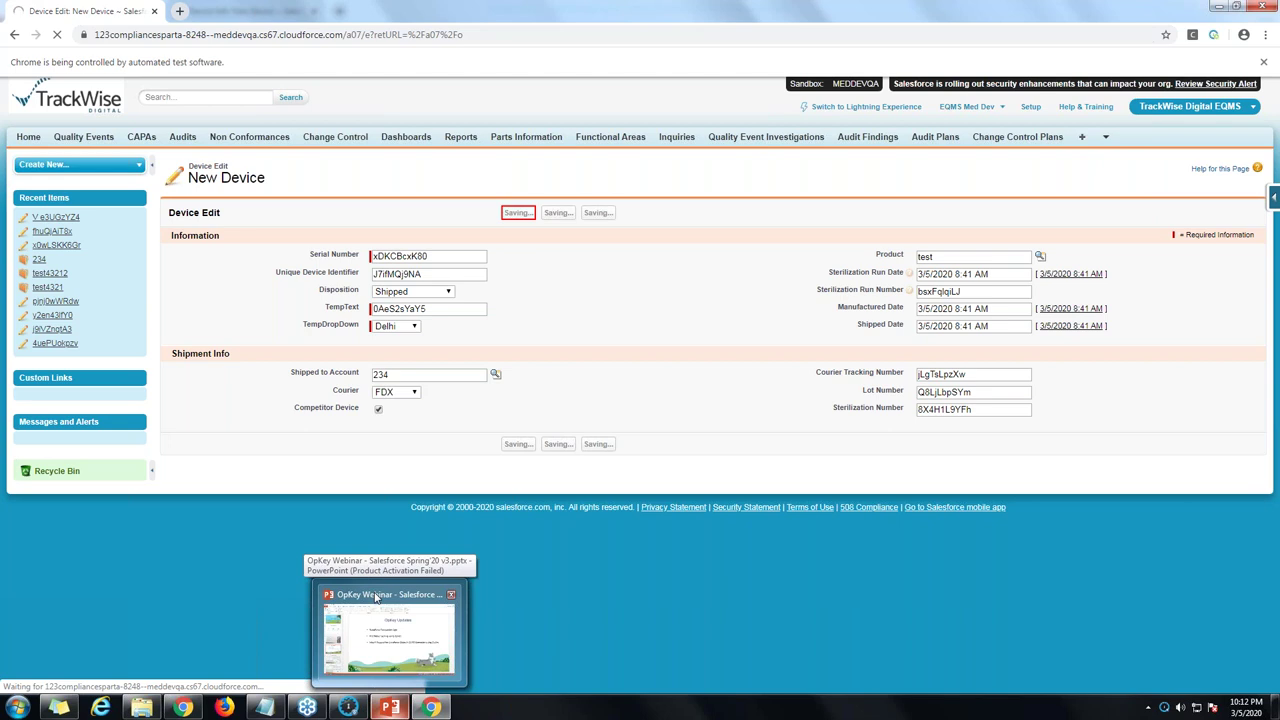
- Return to the OpKey webinar presentation and start the slide show from slide 5, OpKey Impact Analysis
{"action": "left_click", "coordinate": [376, 596]}
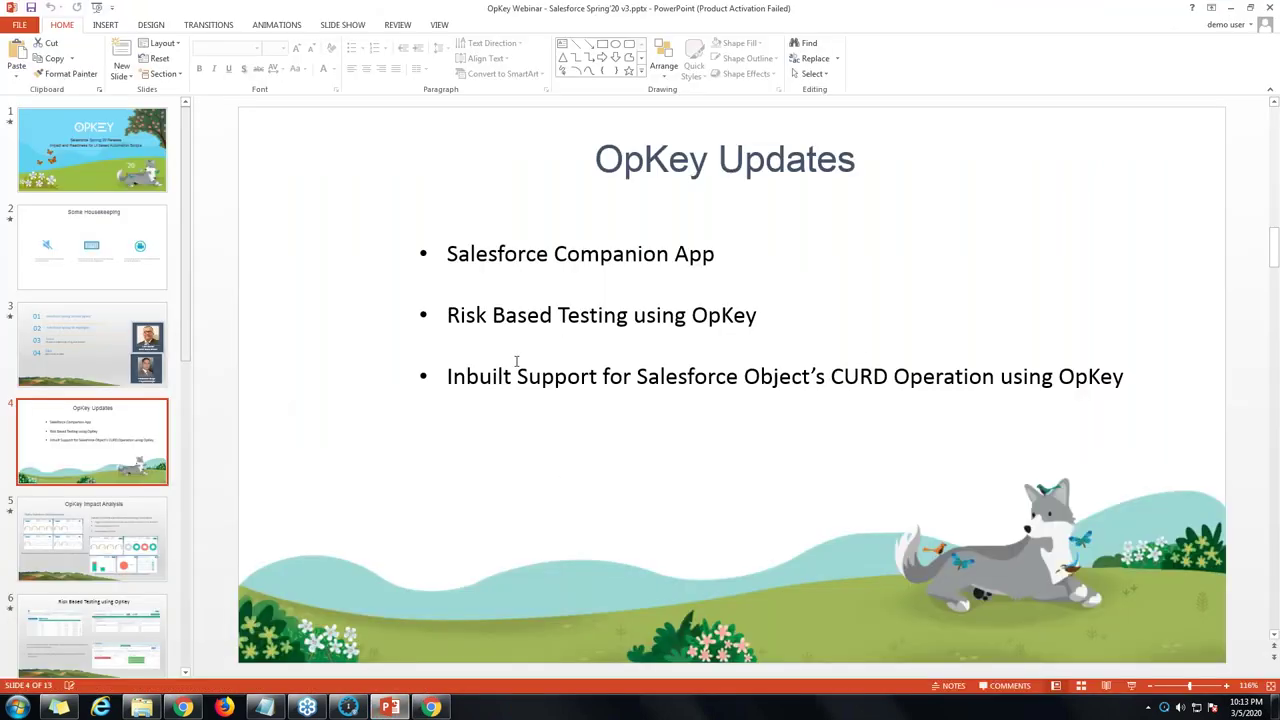
{"action": "left_click", "coordinate": [90, 537]}
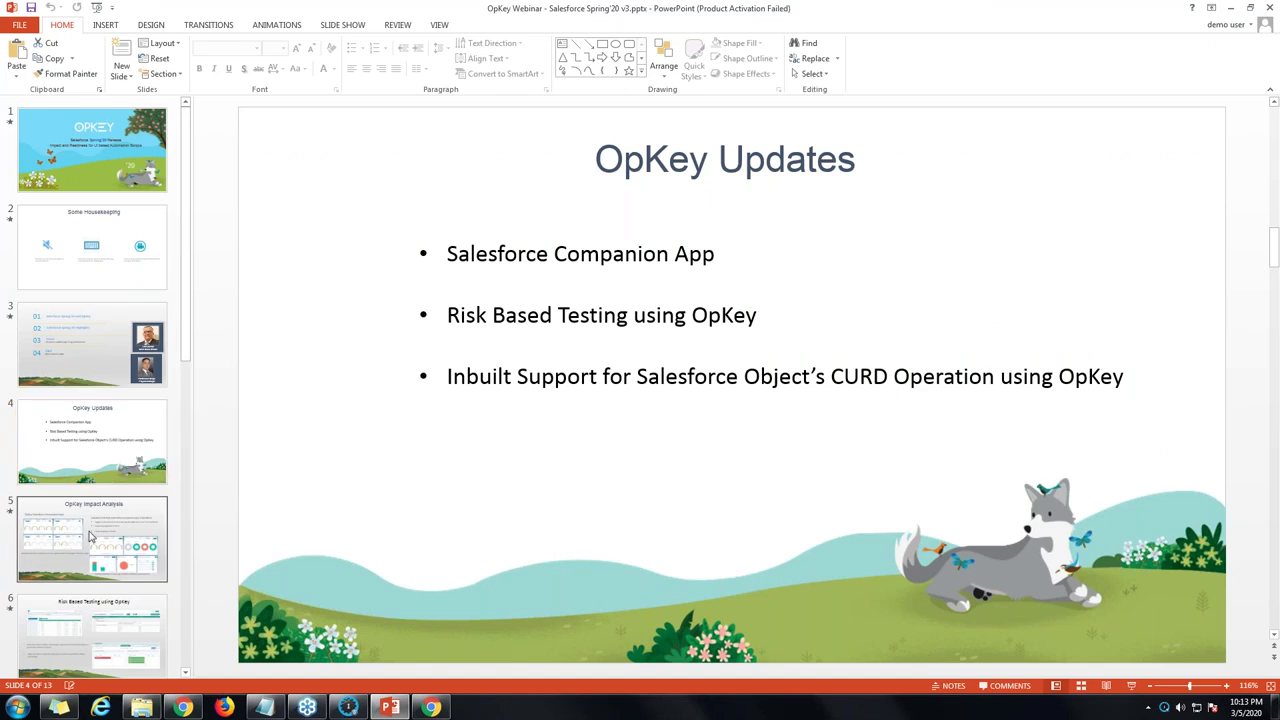
{"action": "left_click", "coordinate": [1131, 685]}
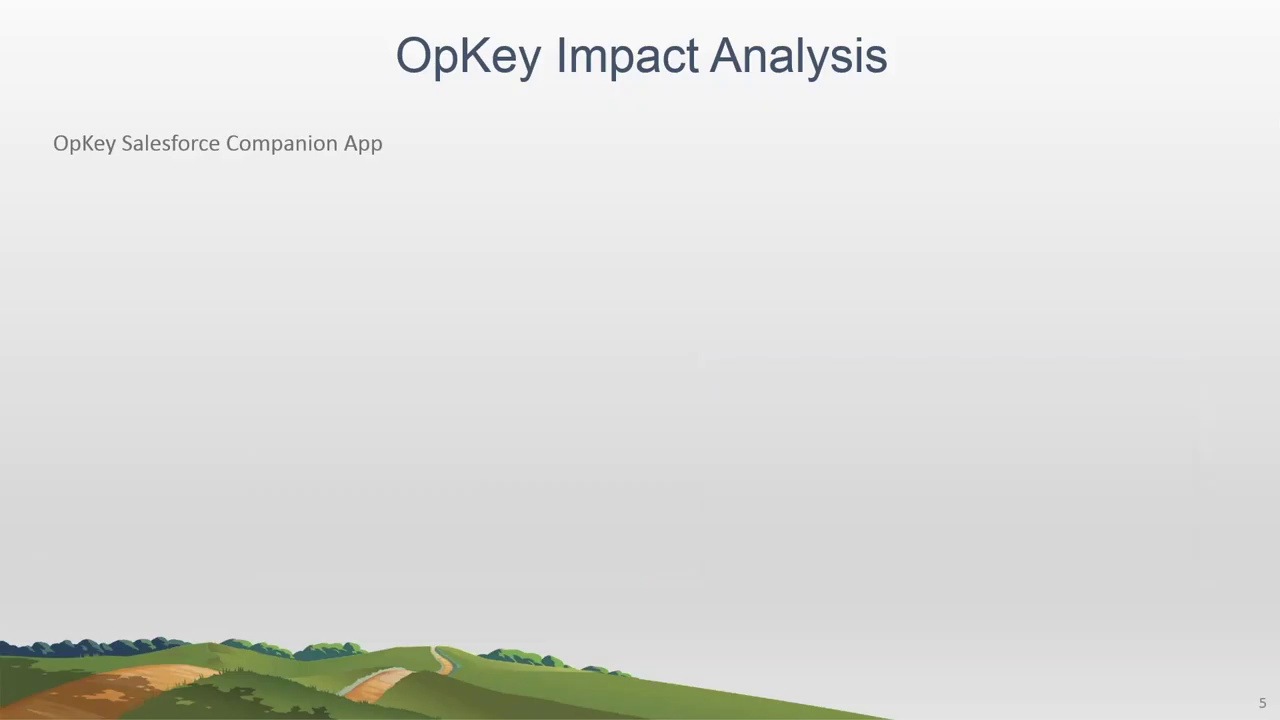
- Advance three animations to reveal the master and detail dashboard screenshots and the companion app bullets
{"action": "key", "text": "Right"}
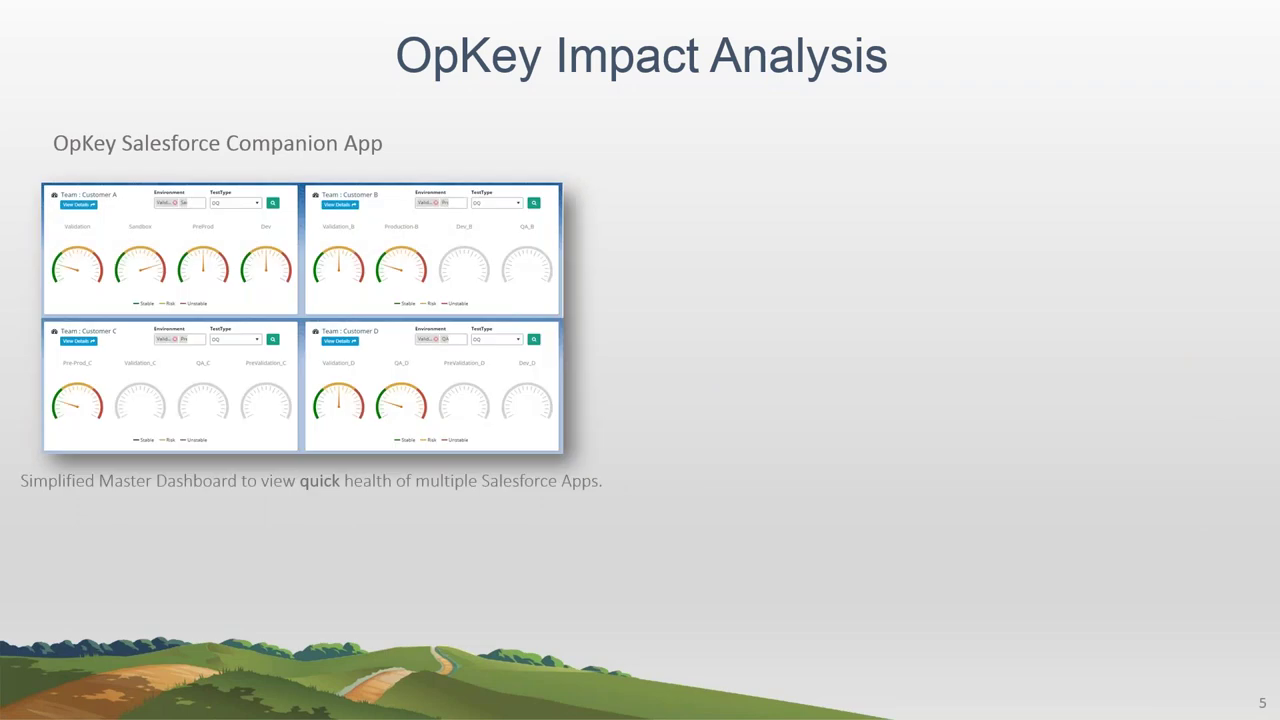
{"action": "key", "text": "Right"}
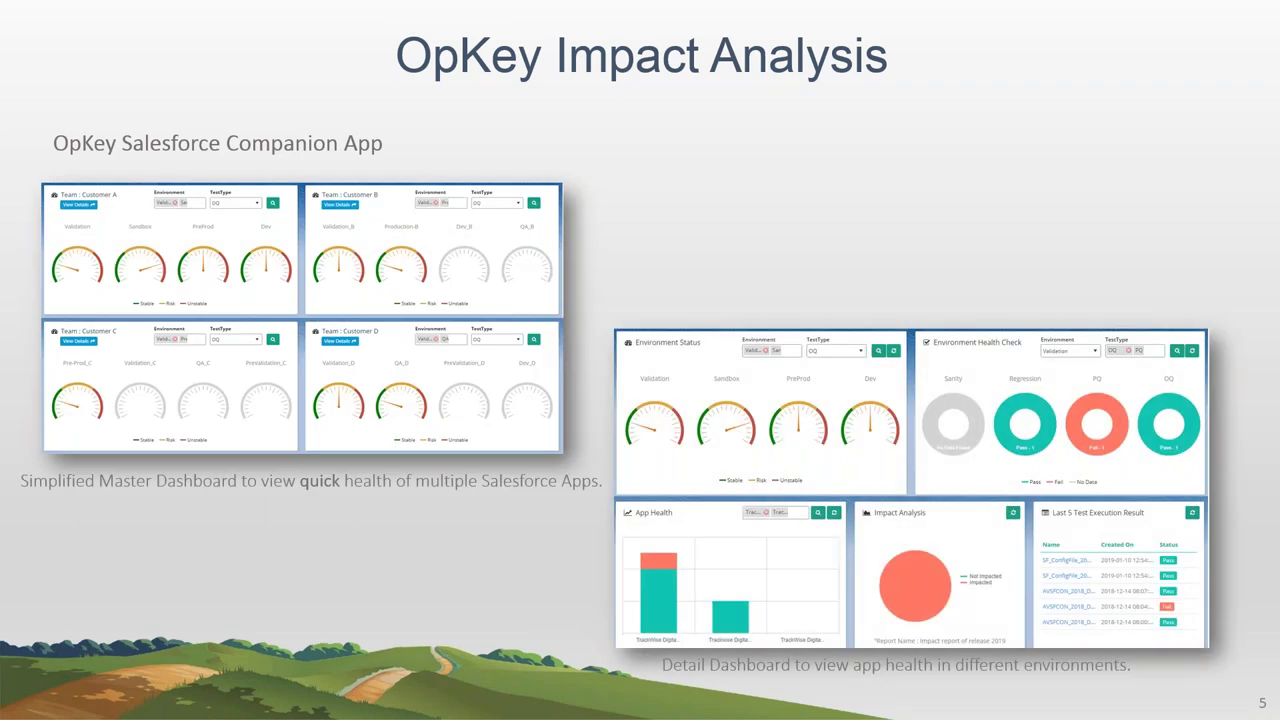
{"action": "key", "text": "Right"}
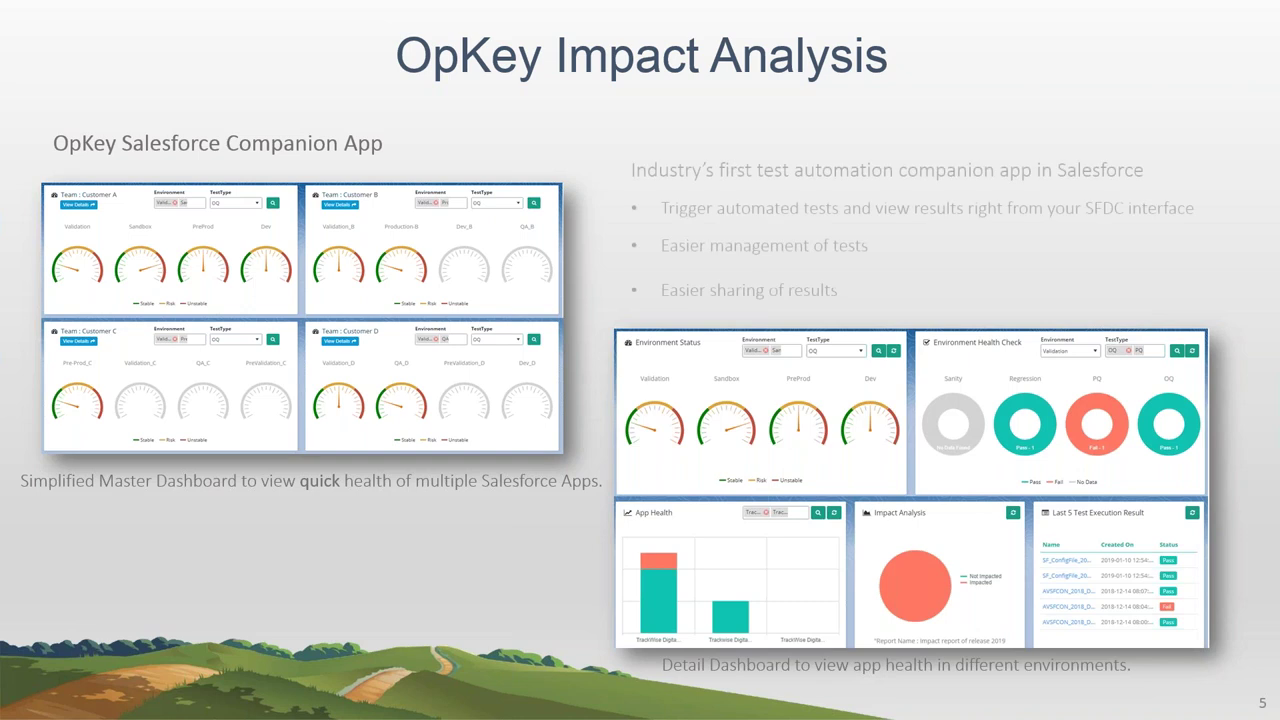
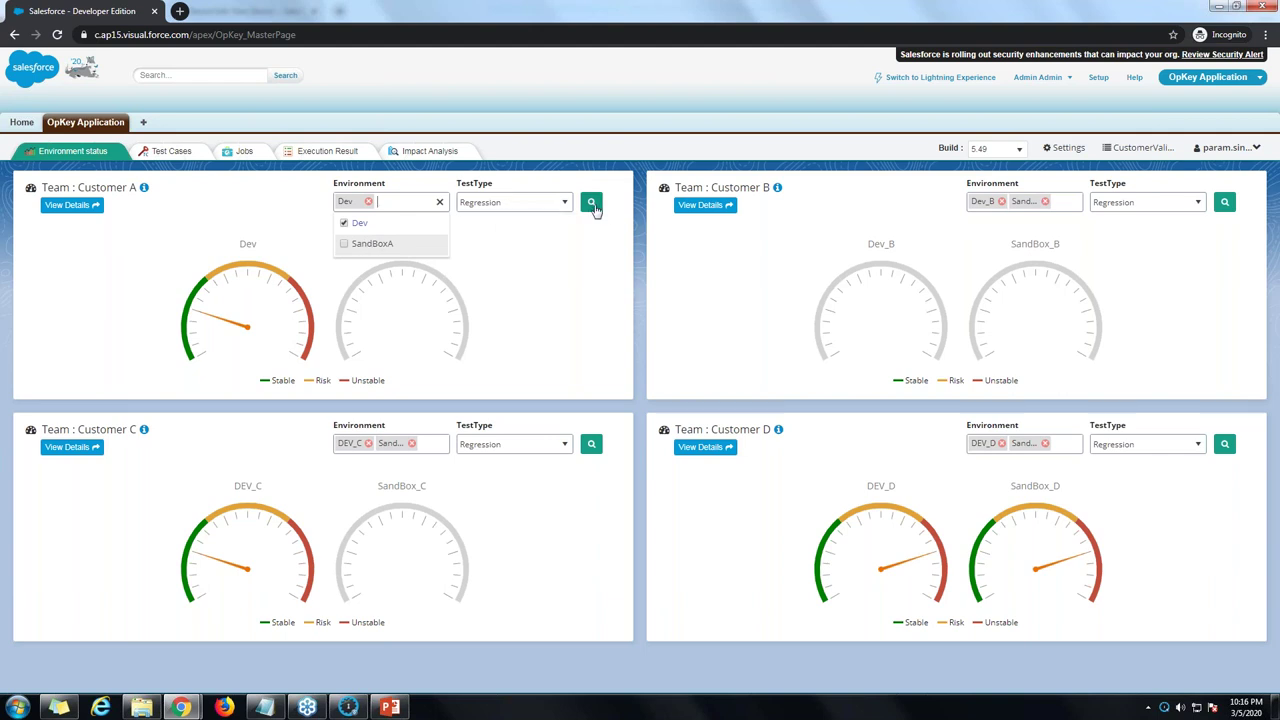
- Filter Customer A to its Dev gauge only, then open the Team : Customer A dashboard
{"action": "left_click", "coordinate": [592, 205]}
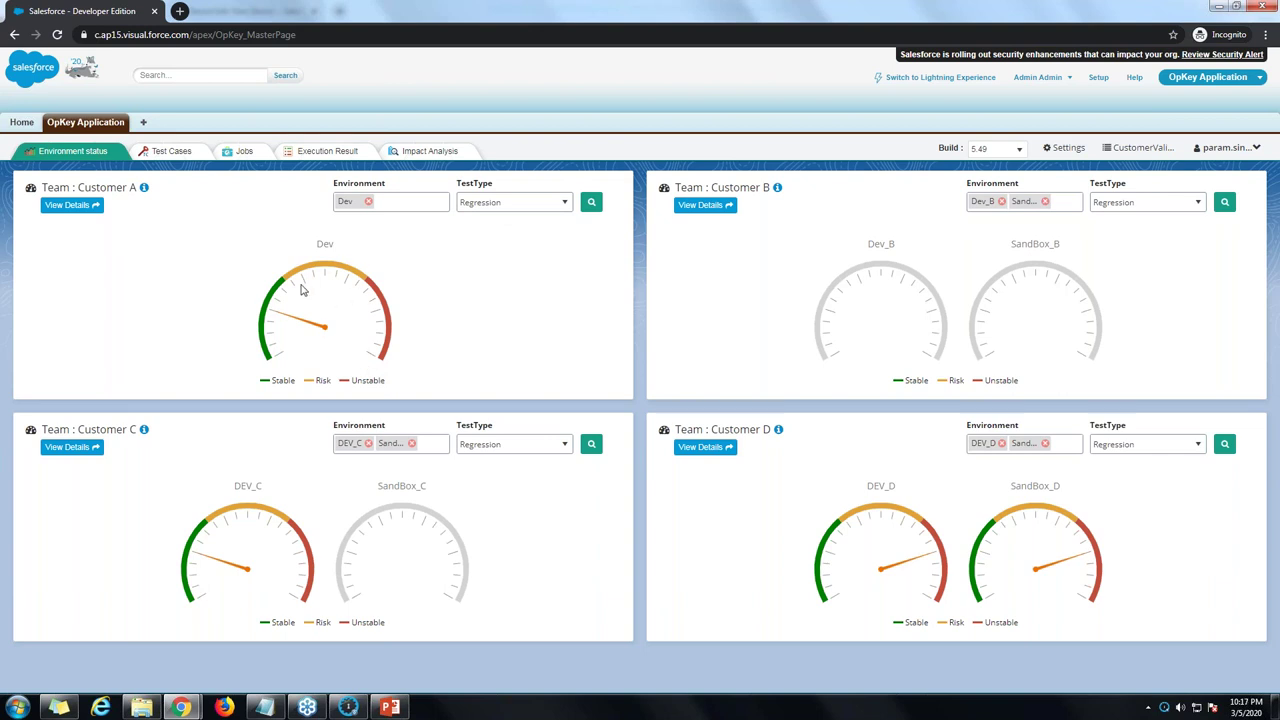
{"action": "left_click", "coordinate": [68, 205]}
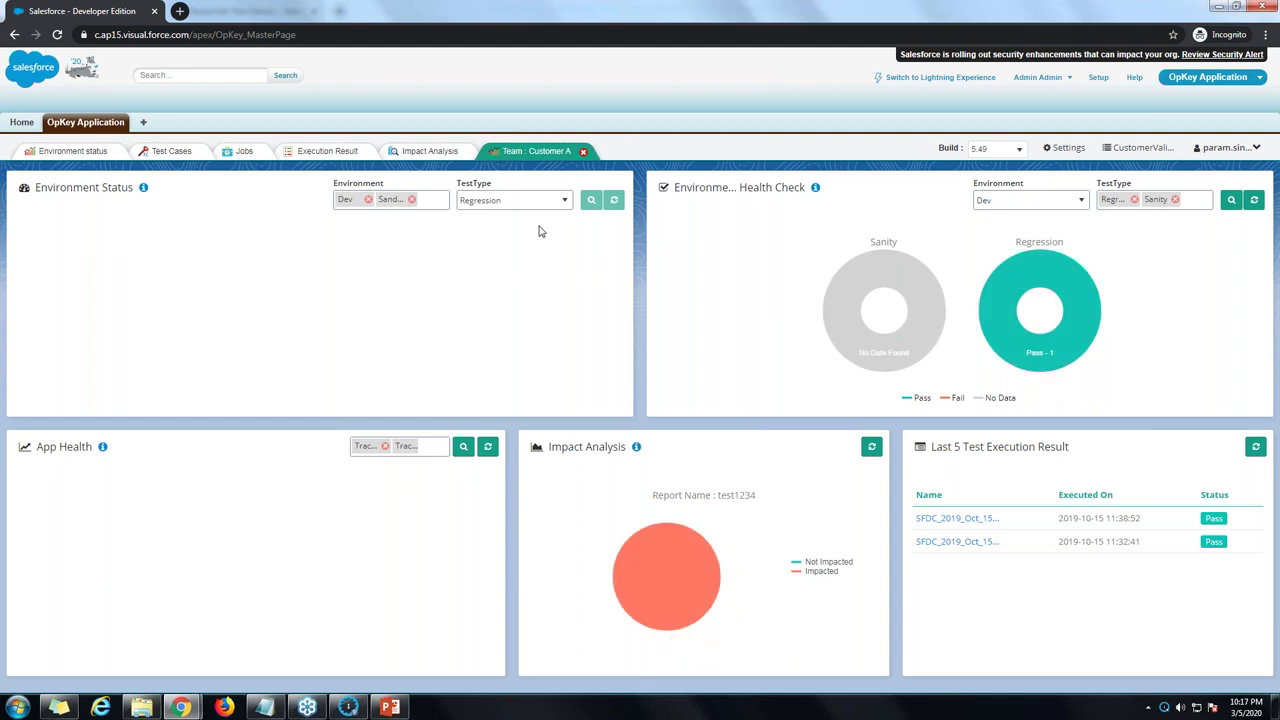
- Close the Team : Customer A tab and go to the Manage Impact Analysis page
{"action": "mouse_move", "coordinate": [1040, 283]}
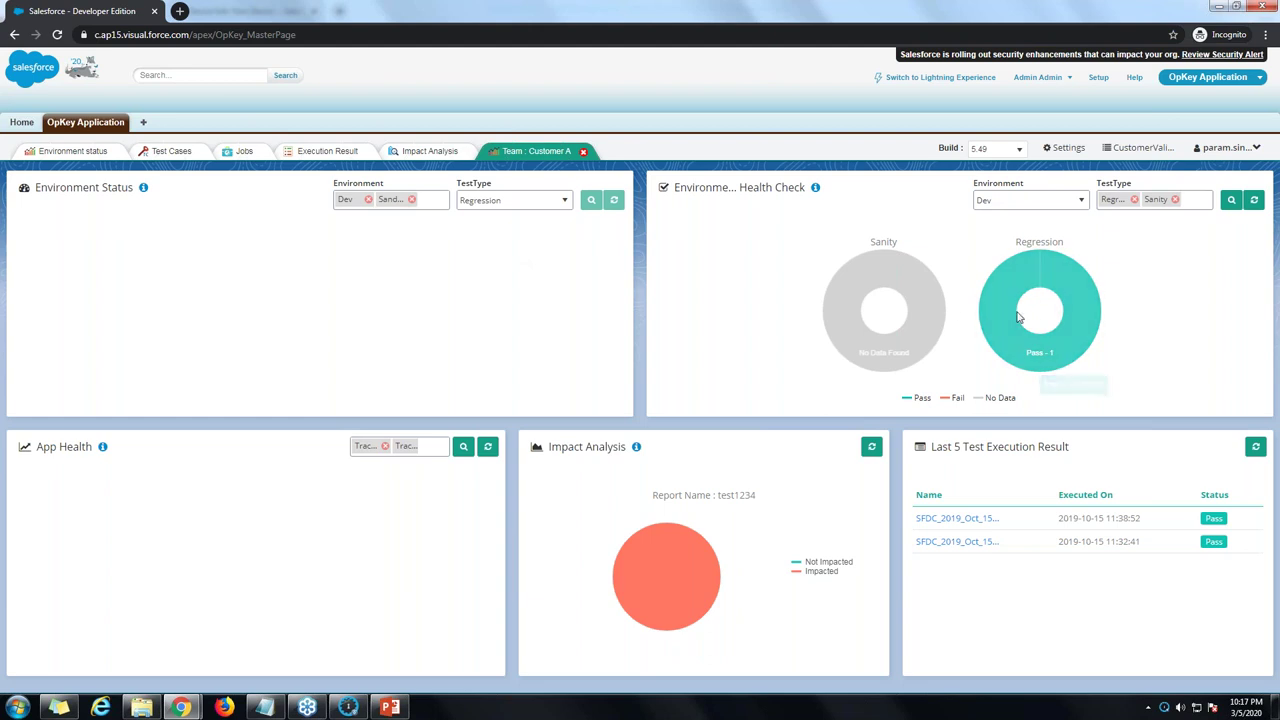
{"action": "mouse_move", "coordinate": [892, 320]}
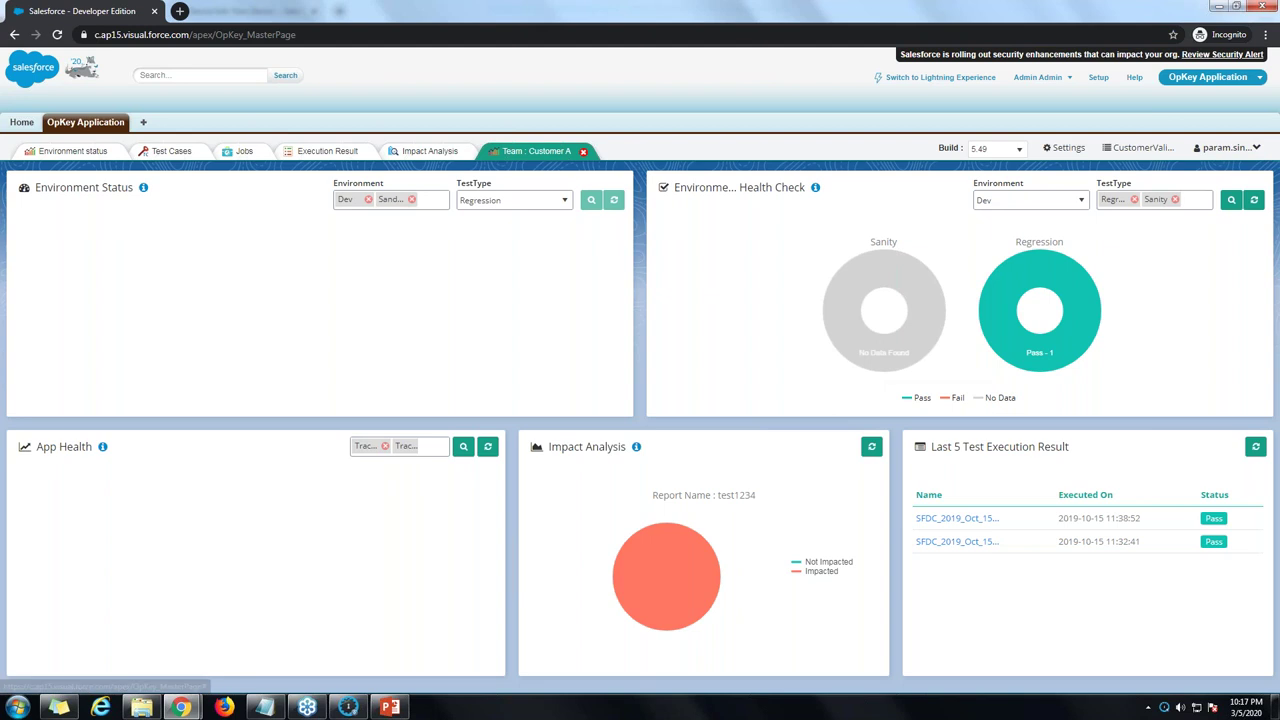
{"action": "left_click", "coordinate": [583, 153]}
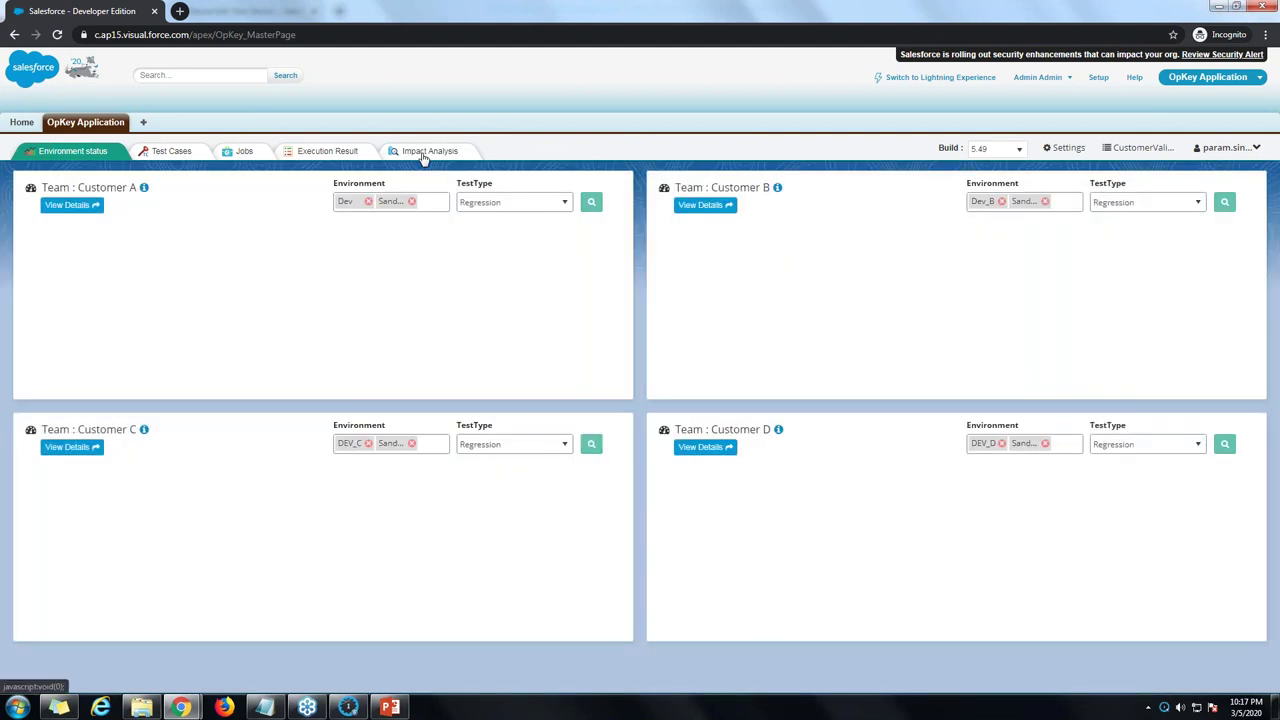
{"action": "left_click", "coordinate": [426, 152]}
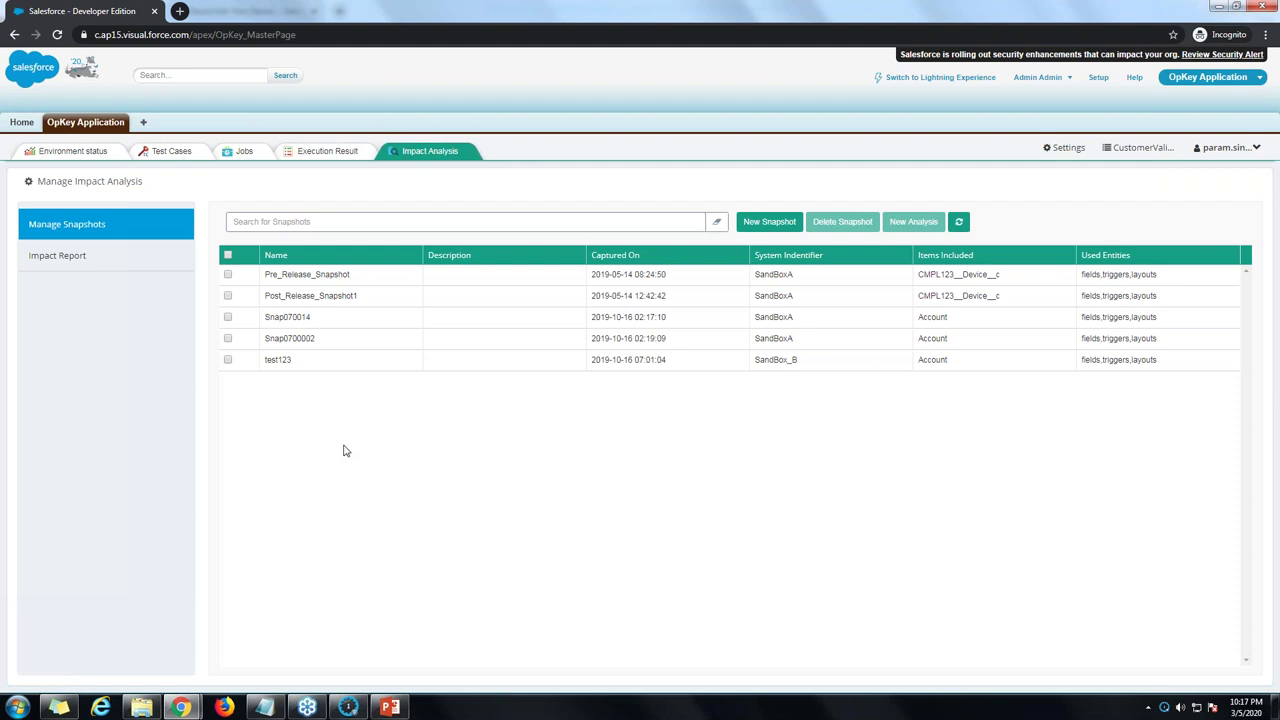
- Fill in a new snapshot: Team Customer A, Environment SandBoxA, name Spring20Snapshot
{"action": "left_click", "coordinate": [769, 229]}
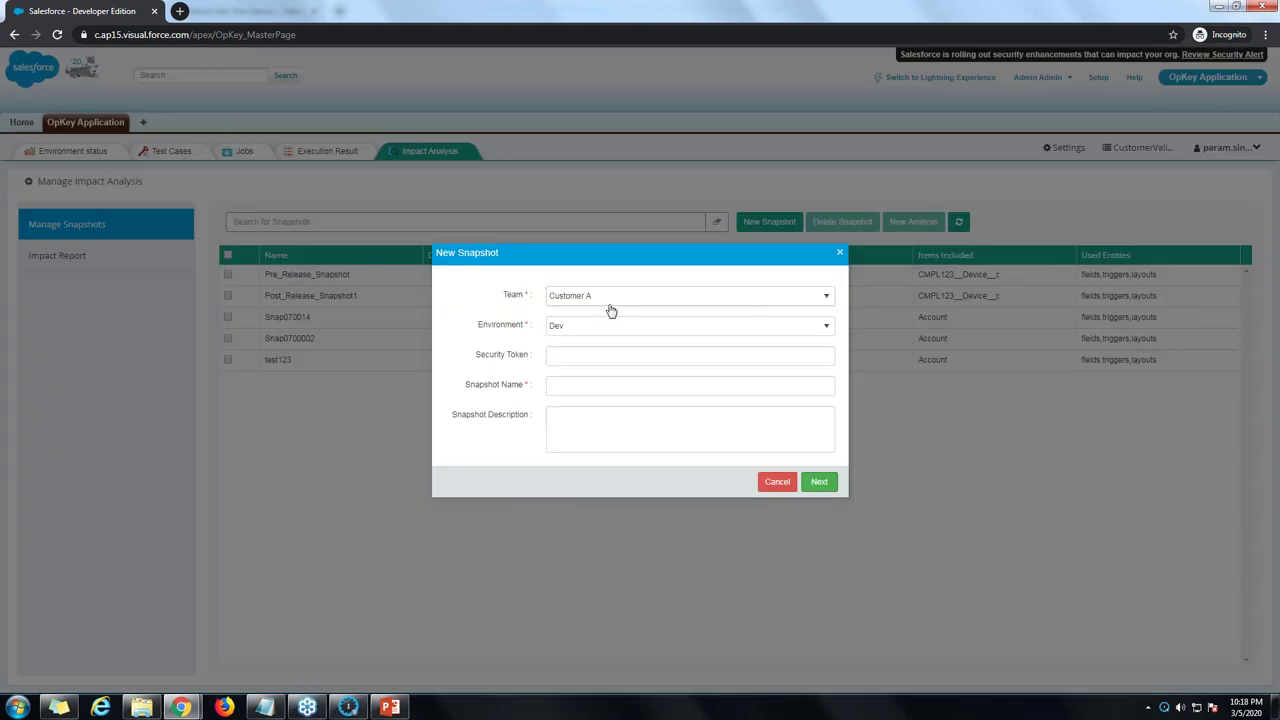
{"action": "left_click", "coordinate": [603, 306]}
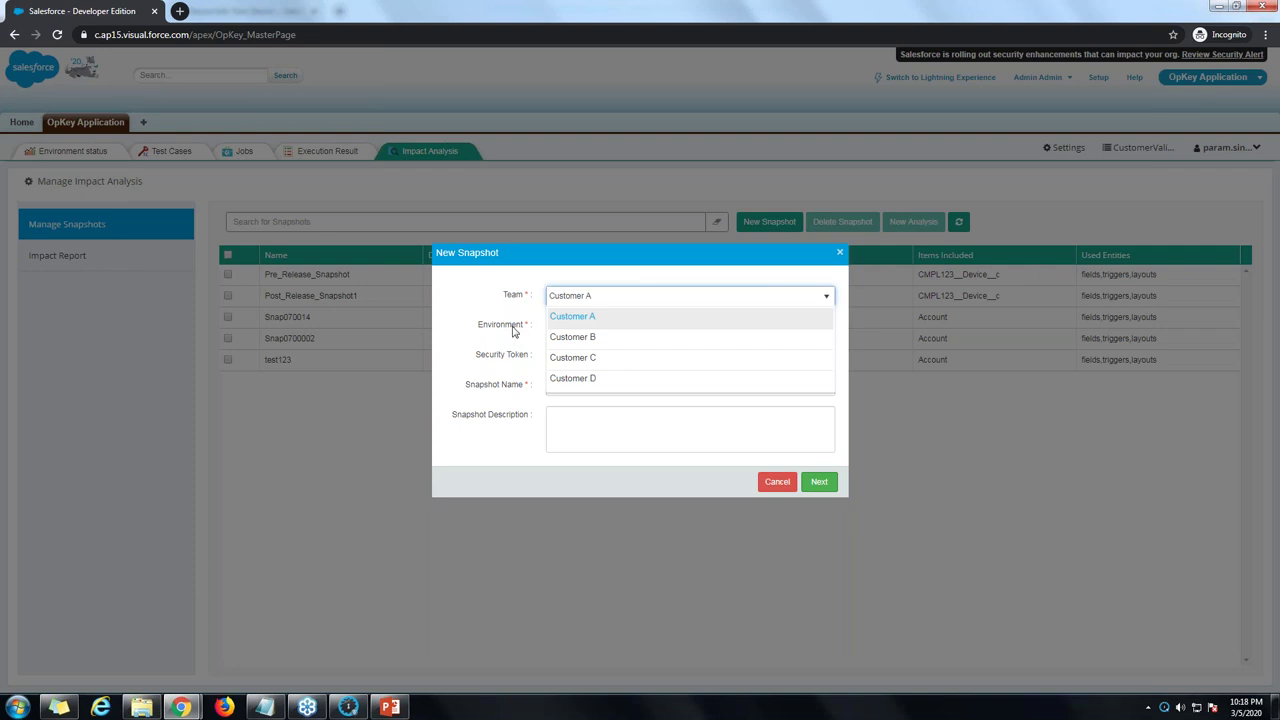
{"action": "left_click", "coordinate": [513, 331]}
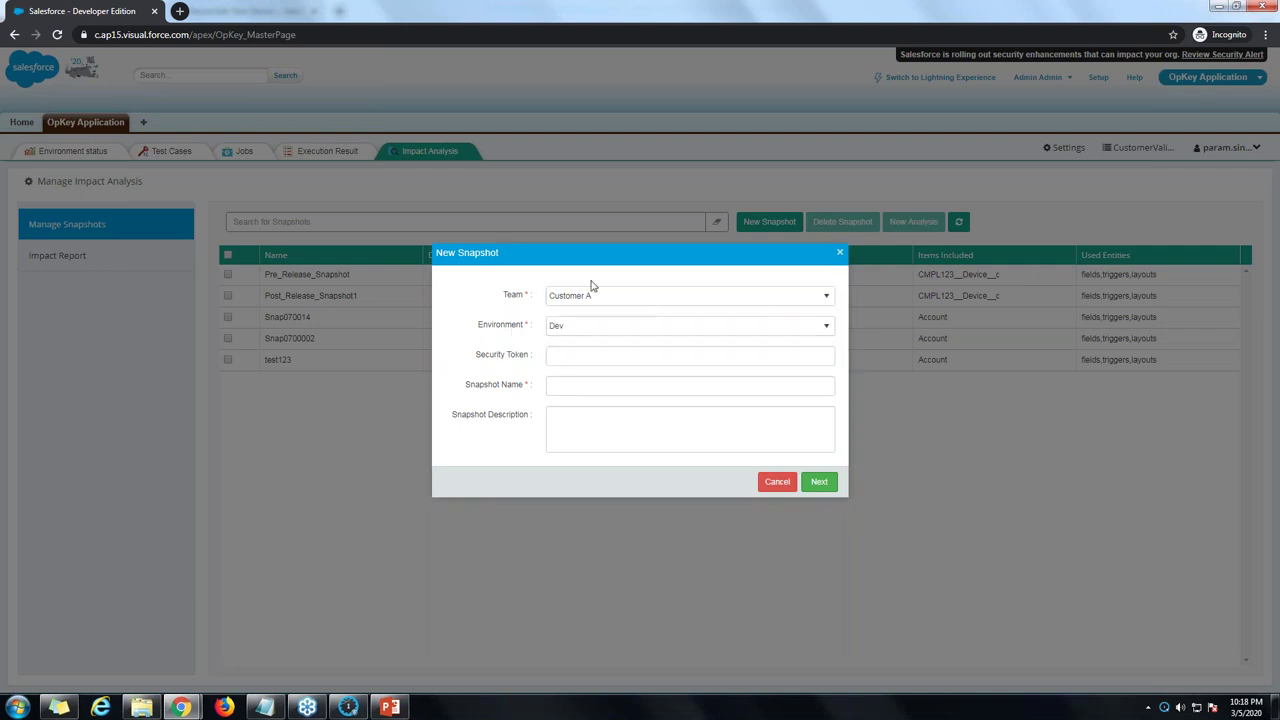
{"action": "left_click", "coordinate": [580, 330]}
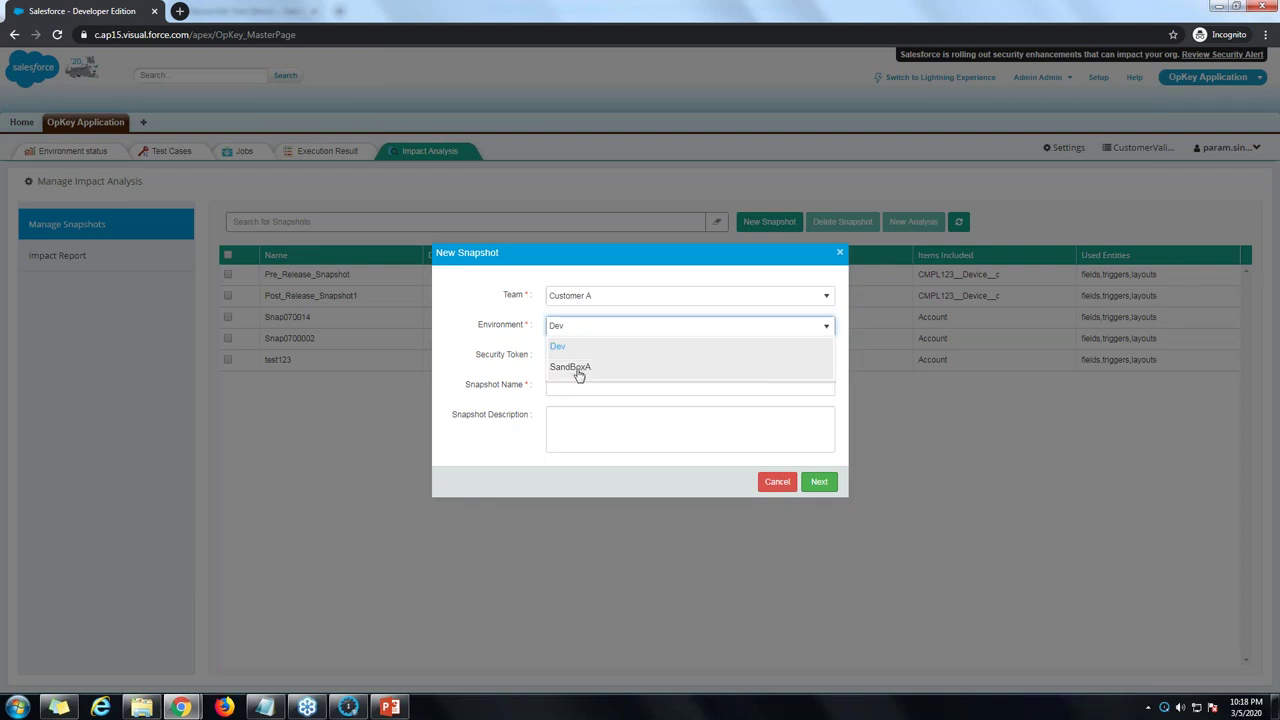
{"action": "left_click", "coordinate": [577, 369]}
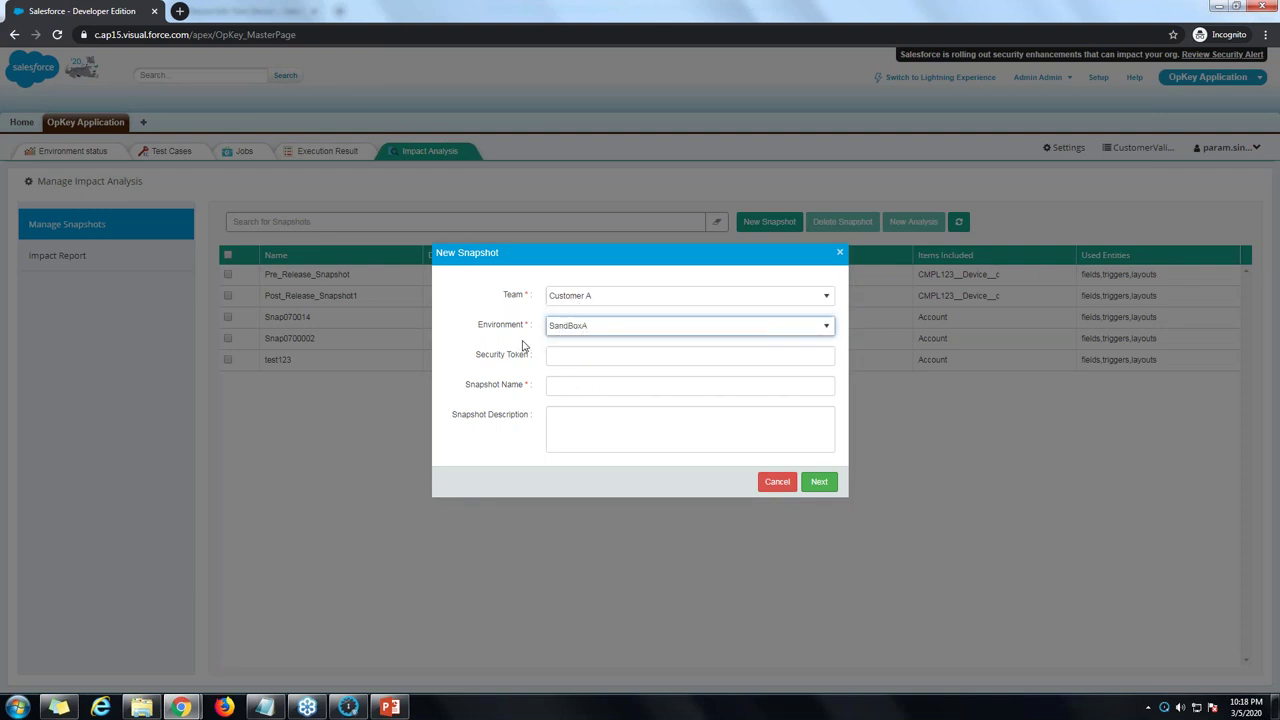
{"action": "left_click", "coordinate": [592, 384]}
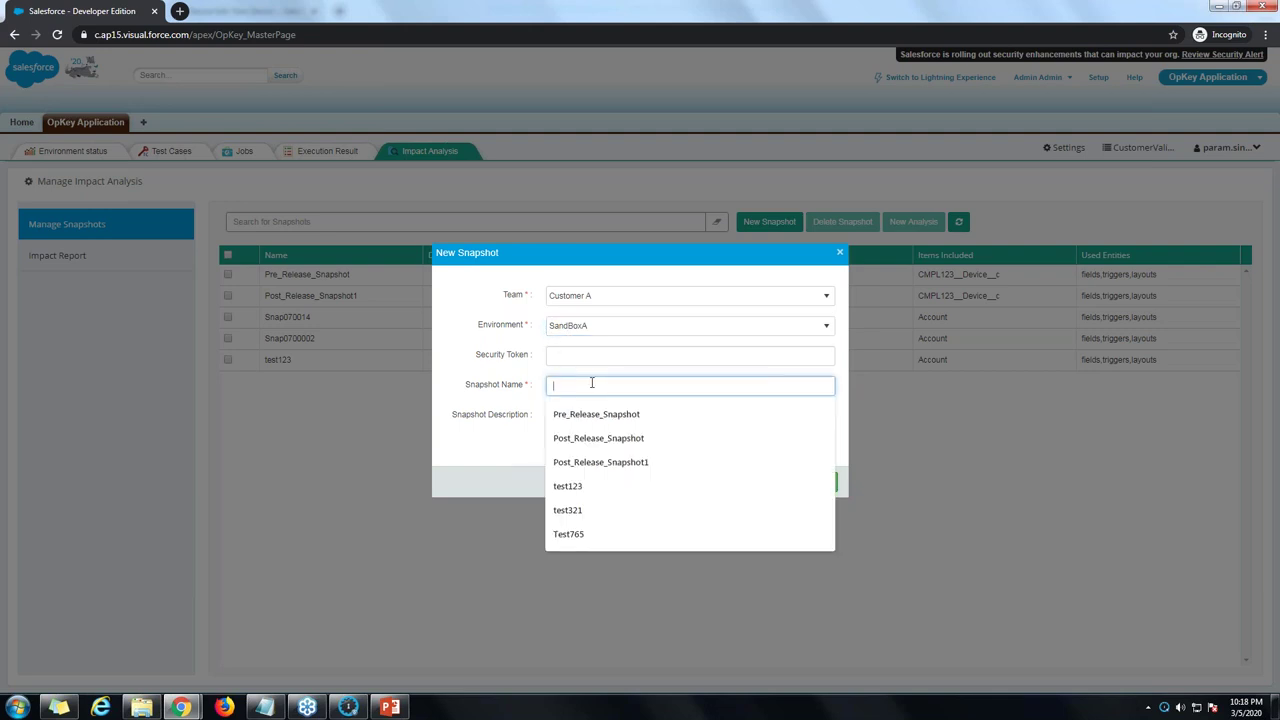
{"action": "type", "text": "We"}
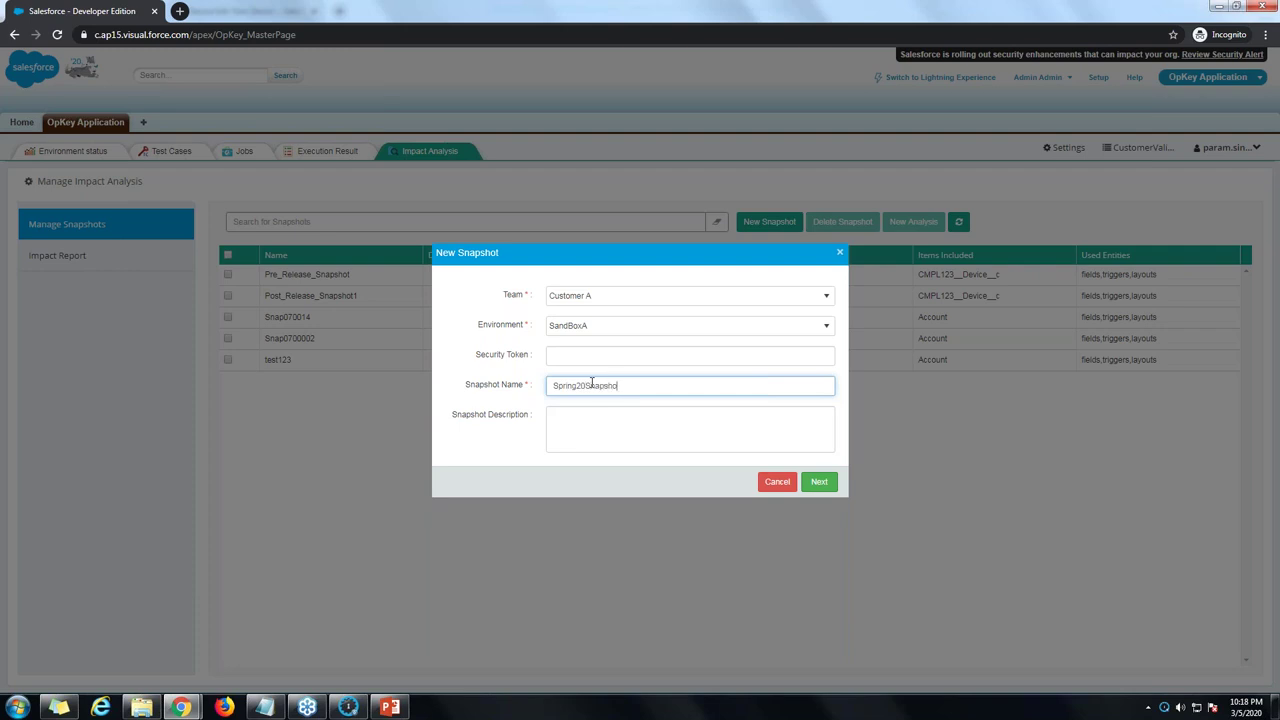
{"action": "left_click", "coordinate": [819, 481]}
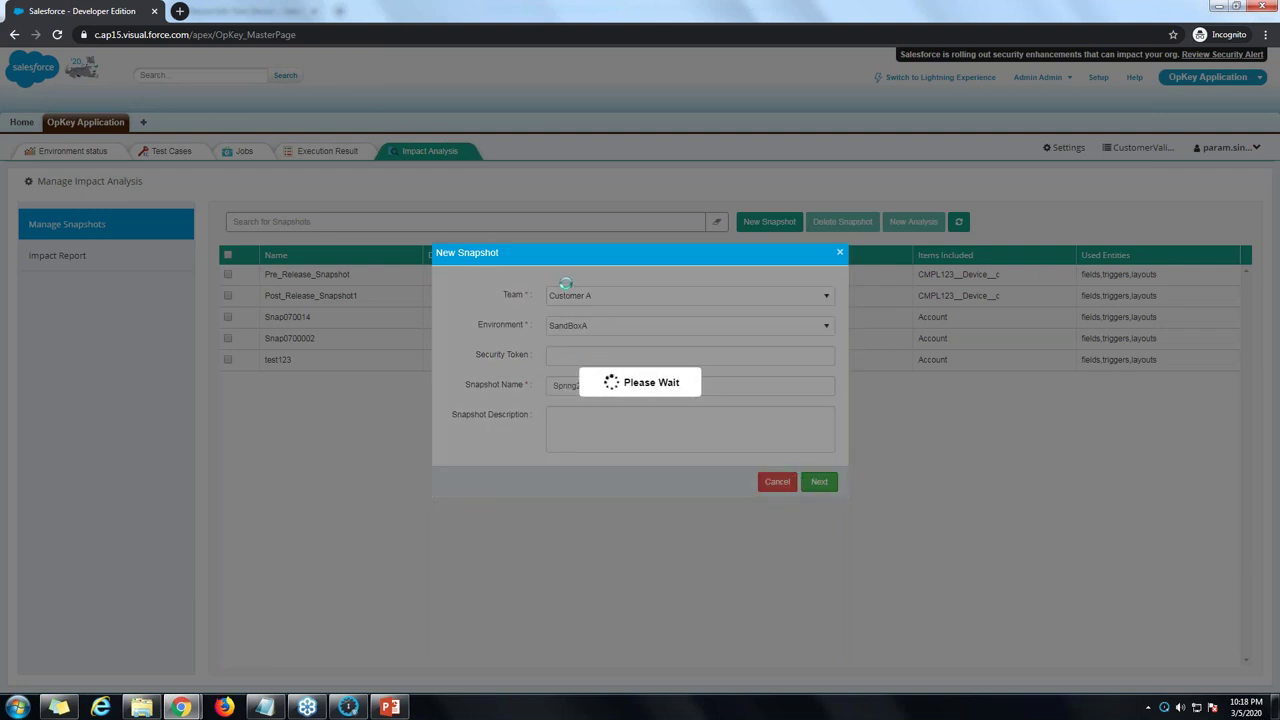
- Limit the Spring20Snapshot objects to Account only and finish the snapshot
{"action": "left_click", "coordinate": [447, 316]}
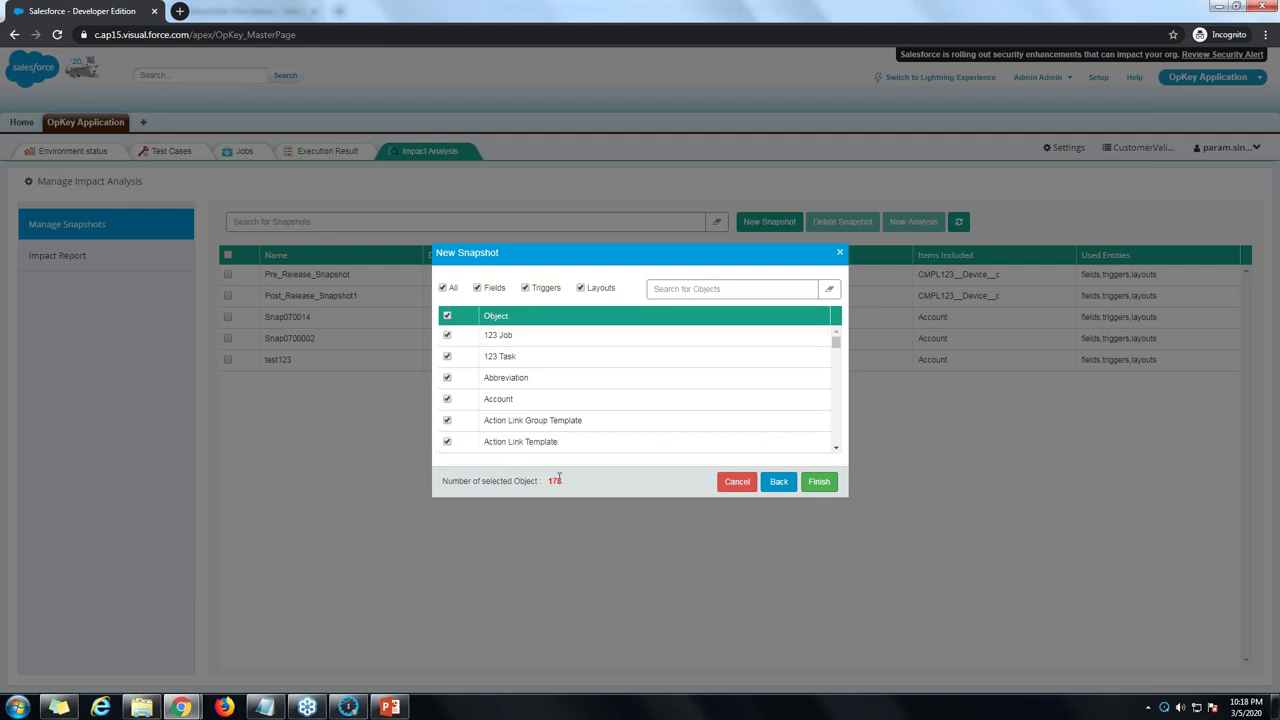
{"action": "left_click", "coordinate": [447, 316]}
{"action": "left_click", "coordinate": [447, 400]}
{"action": "left_click", "coordinate": [447, 317]}
{"action": "left_click", "coordinate": [447, 399]}
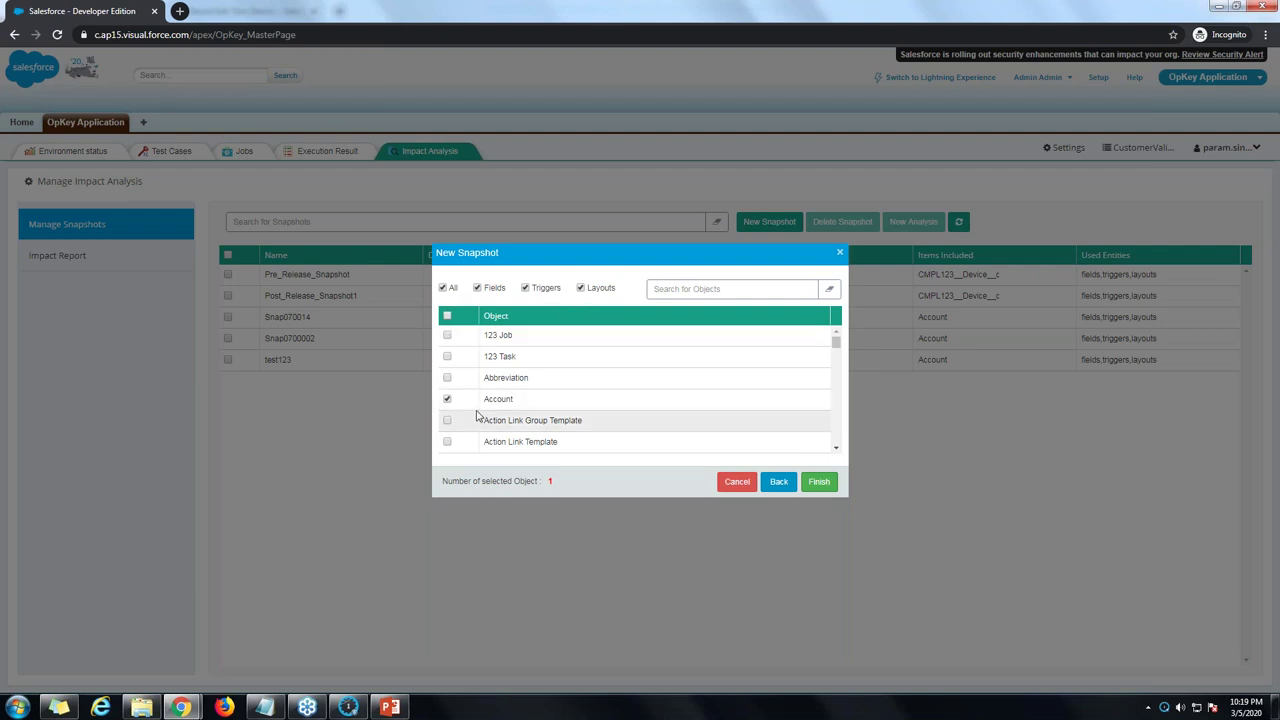
{"action": "left_click", "coordinate": [819, 484]}
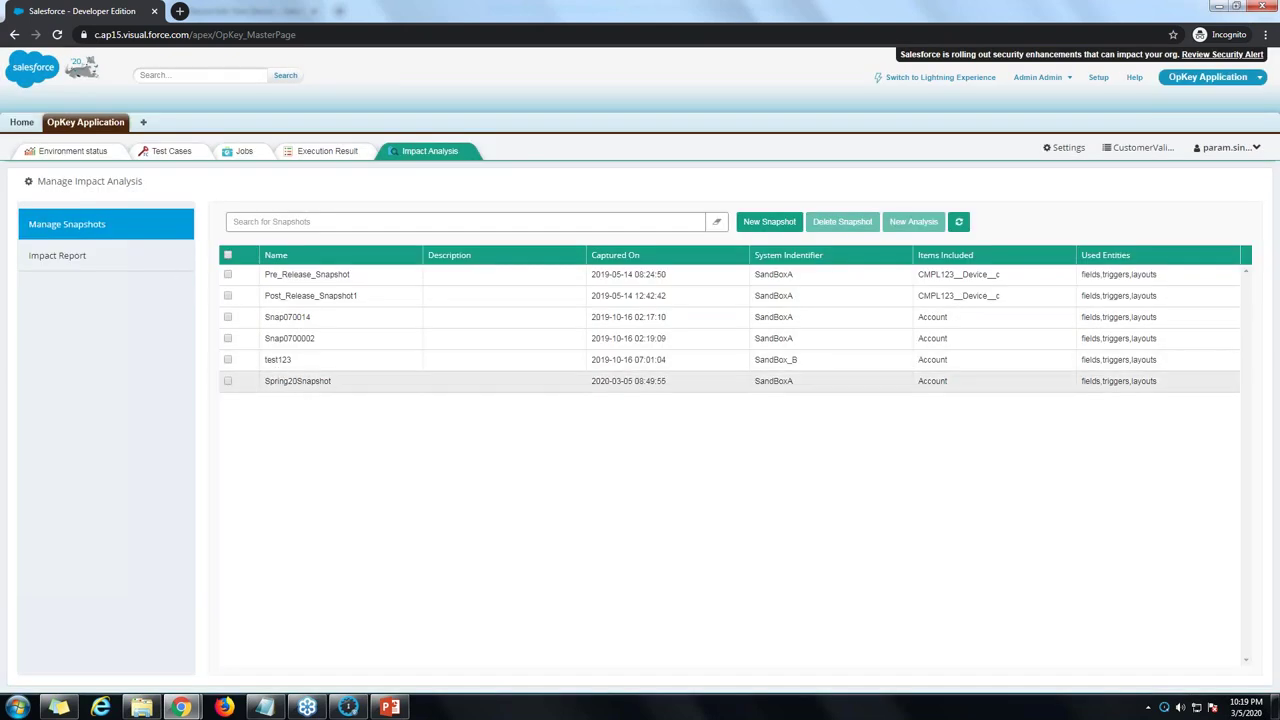
- Select Pre_Release_Snapshot and Post_Release_Snapshot1 for comparison, leaving Spring20Snapshot unchecked
{"action": "left_click", "coordinate": [228, 275]}
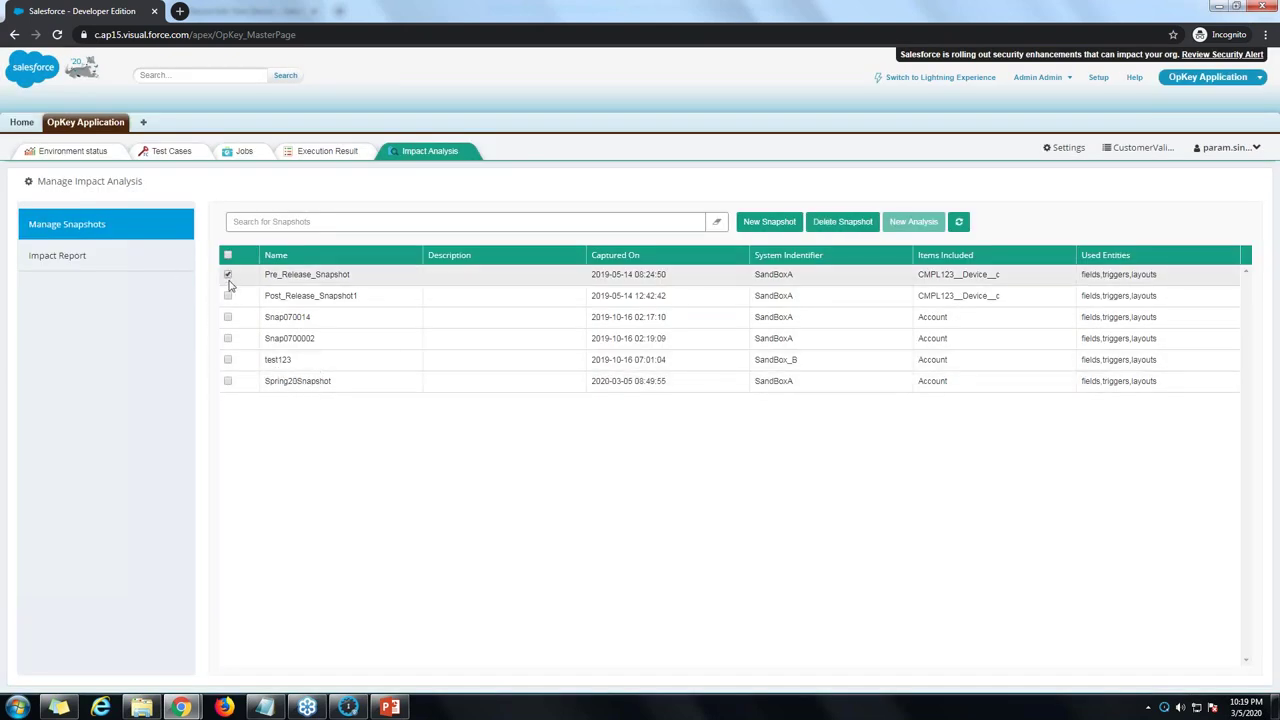
{"action": "left_click", "coordinate": [229, 381]}
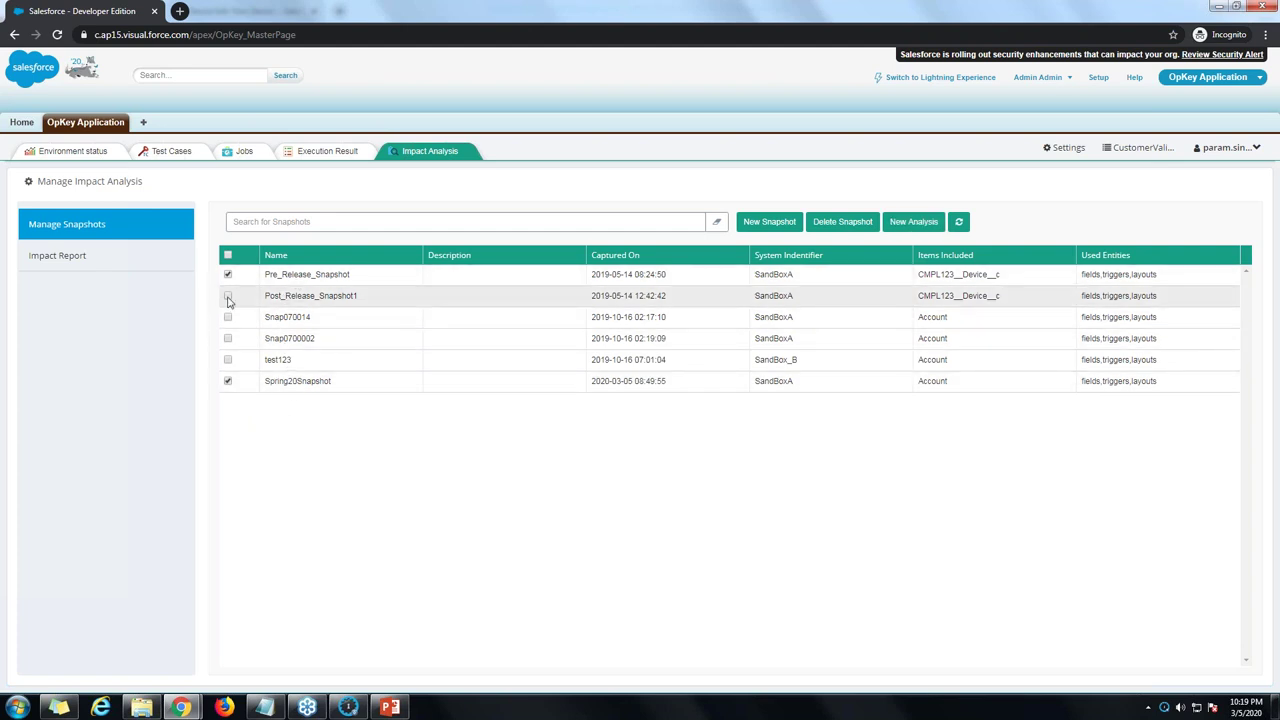
{"action": "left_click", "coordinate": [228, 296]}
{"action": "left_click", "coordinate": [228, 381]}
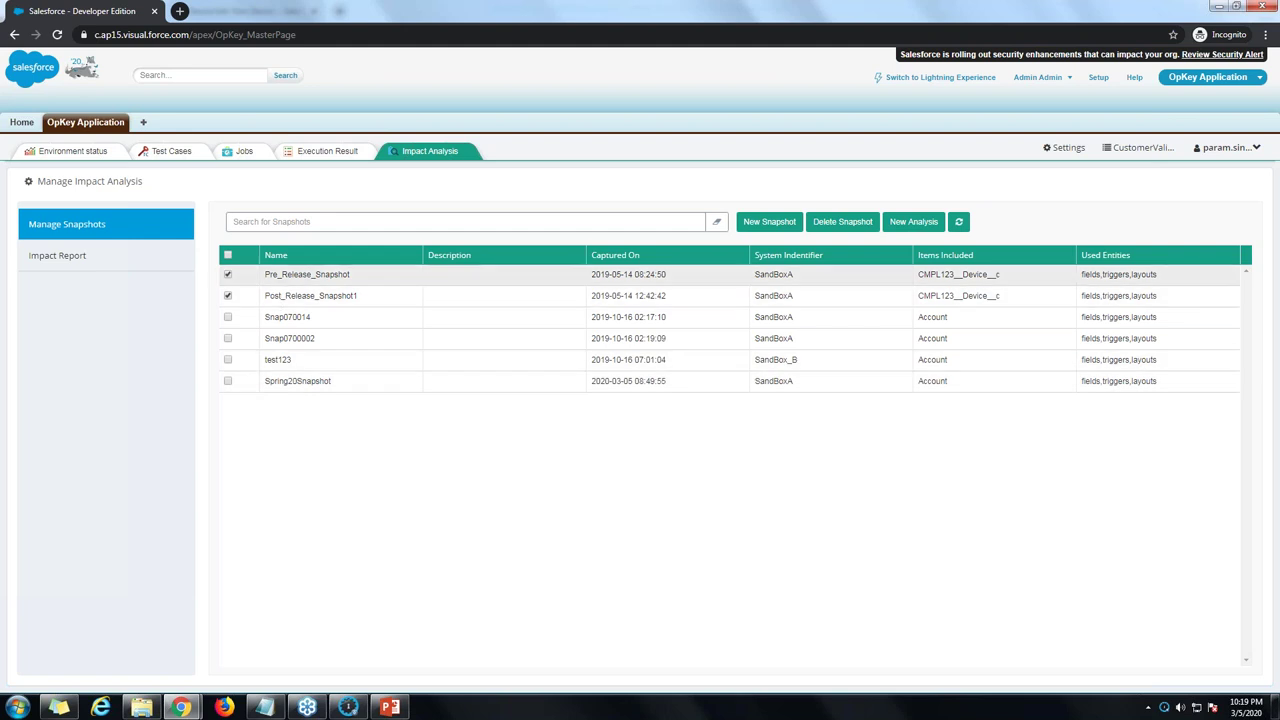
- Discard the new analysis named 'test' and open the existing test1234 impact report
{"action": "left_click", "coordinate": [914, 223]}
{"action": "left_click", "coordinate": [622, 408]}
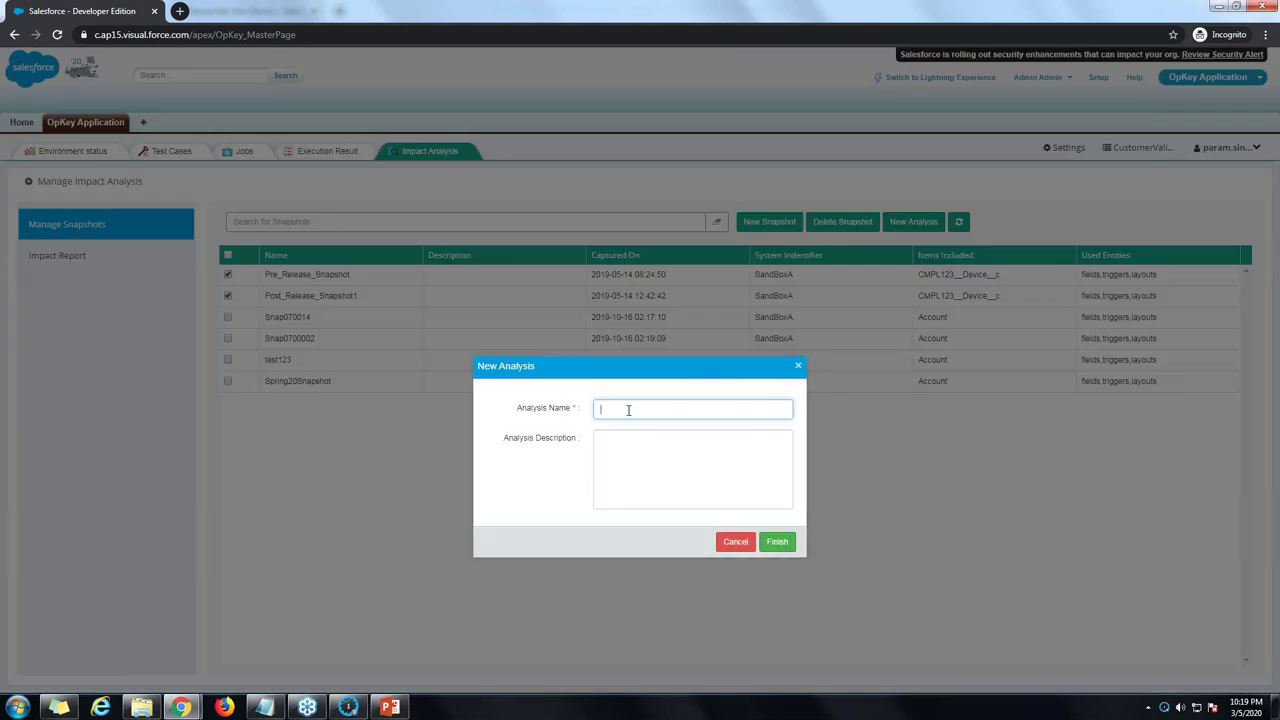
{"action": "type", "text": "test"}
{"action": "left_click", "coordinate": [798, 366]}
{"action": "left_click", "coordinate": [105, 258]}
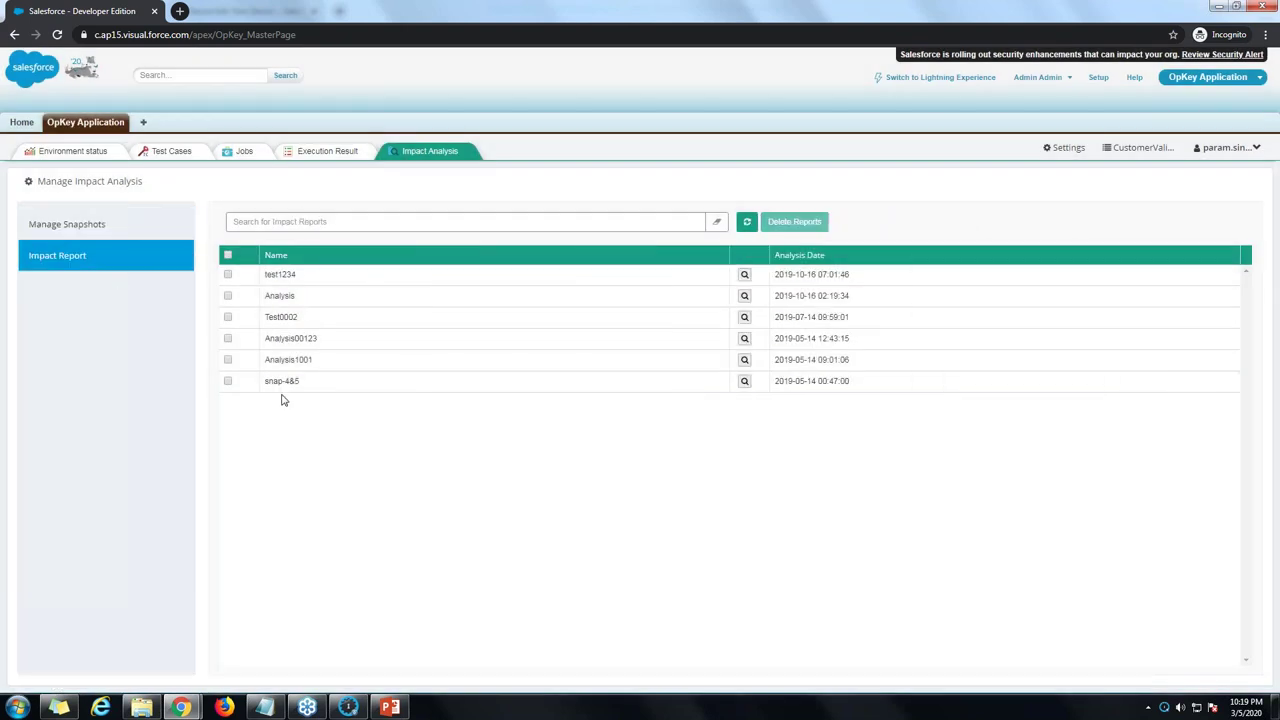
{"action": "left_click", "coordinate": [744, 276]}
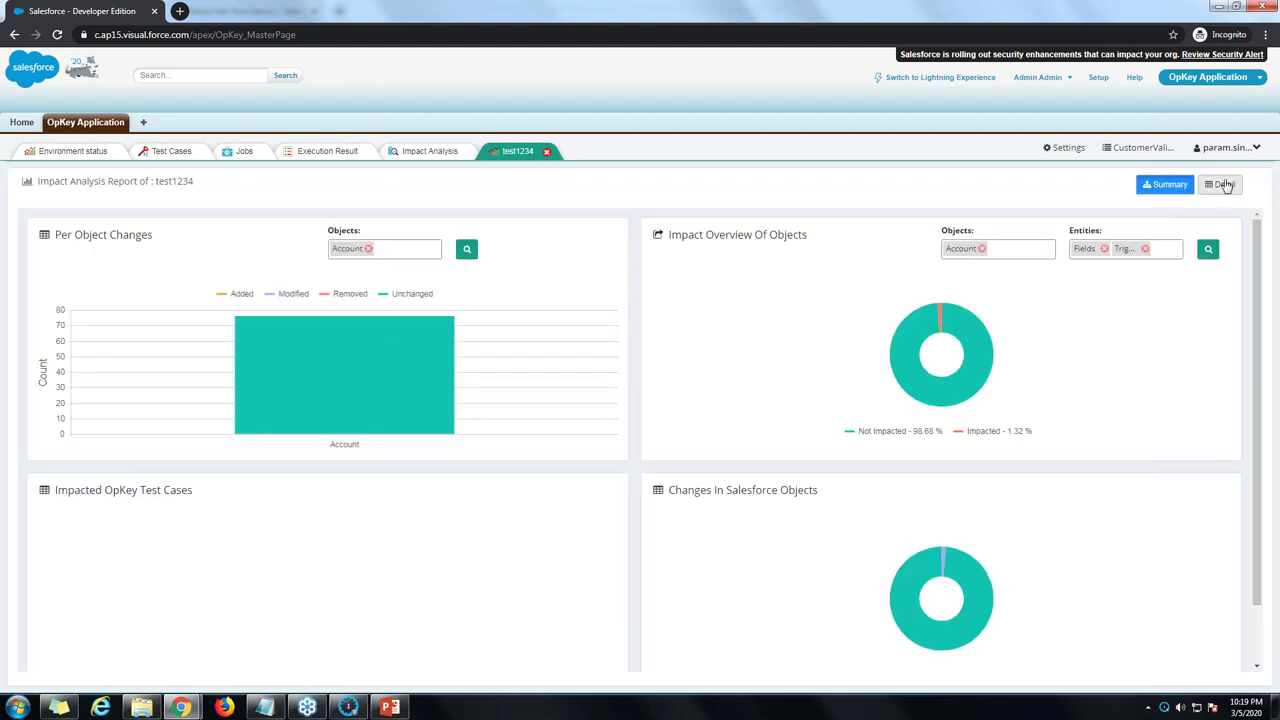
- Switch the test1234 impact report to its Detail change table
{"action": "left_click", "coordinate": [1218, 184]}
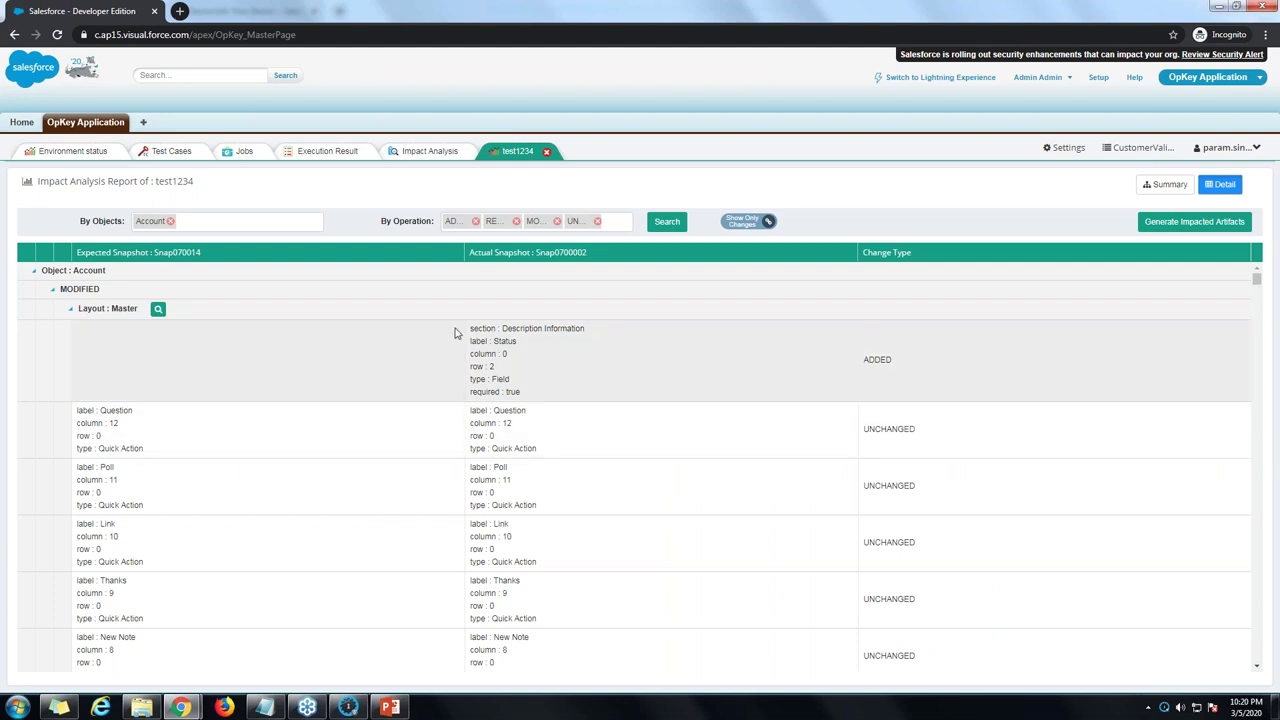
- Compare the Master layout versions in Classic view, highlighting the added Status field, then close it
{"action": "left_click", "coordinate": [157, 309]}
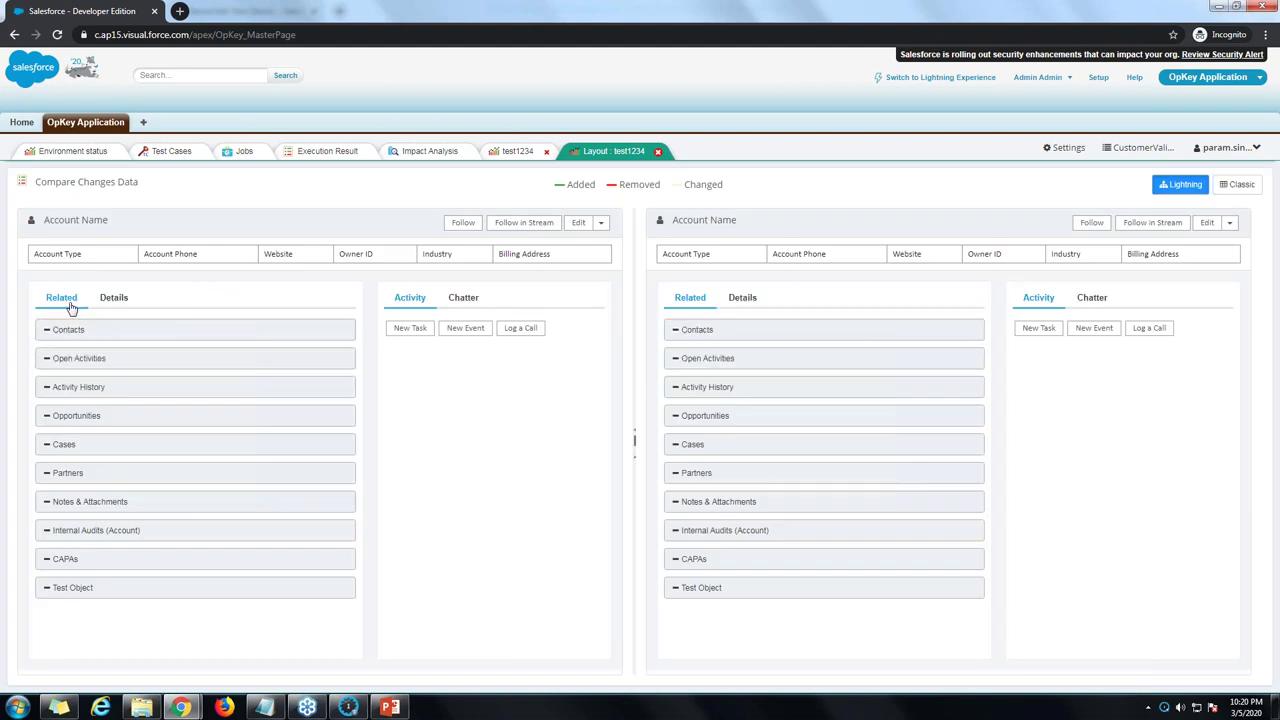
{"action": "left_click", "coordinate": [118, 300]}
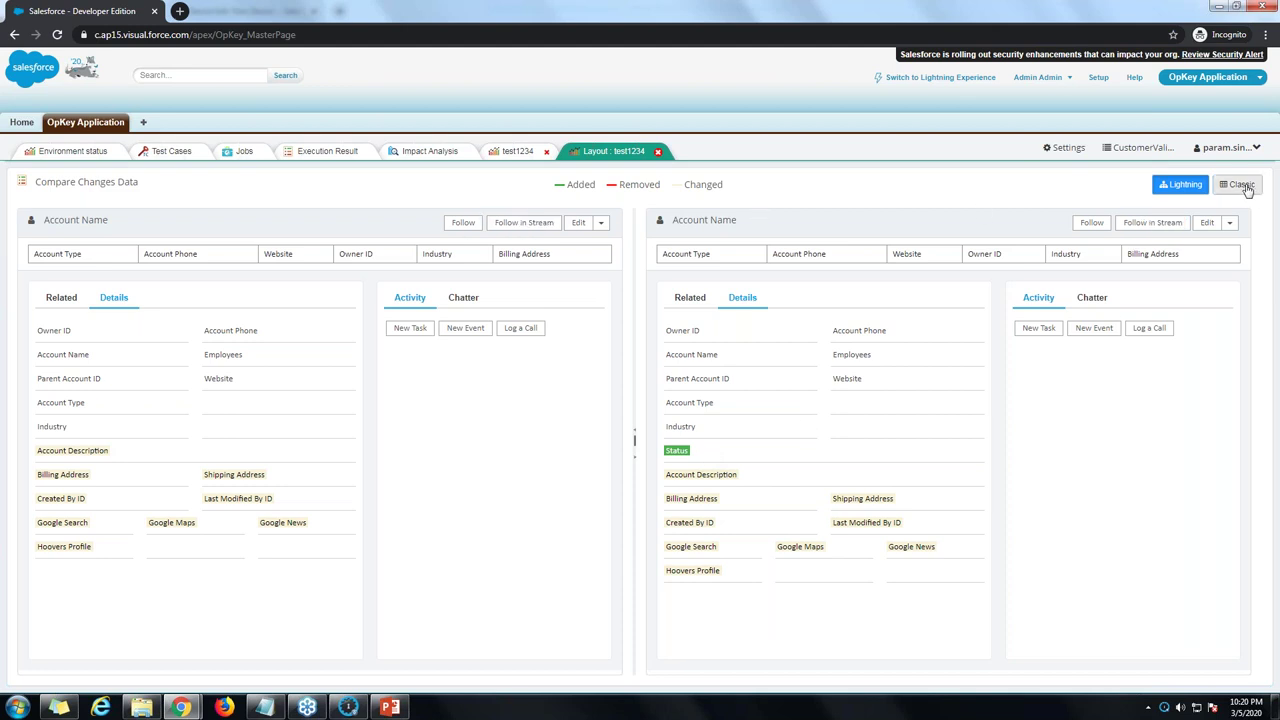
{"action": "left_click", "coordinate": [1226, 188]}
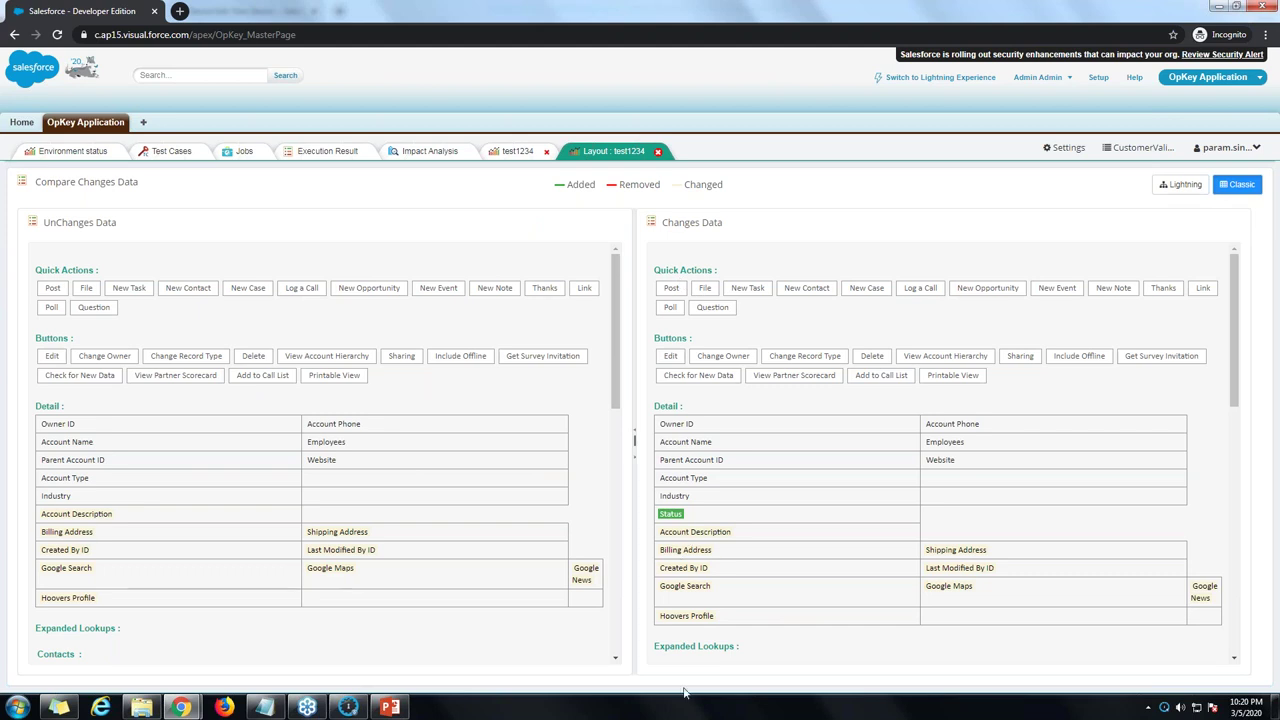
{"action": "double_click", "coordinate": [683, 515]}
{"action": "left_click", "coordinate": [683, 515]}
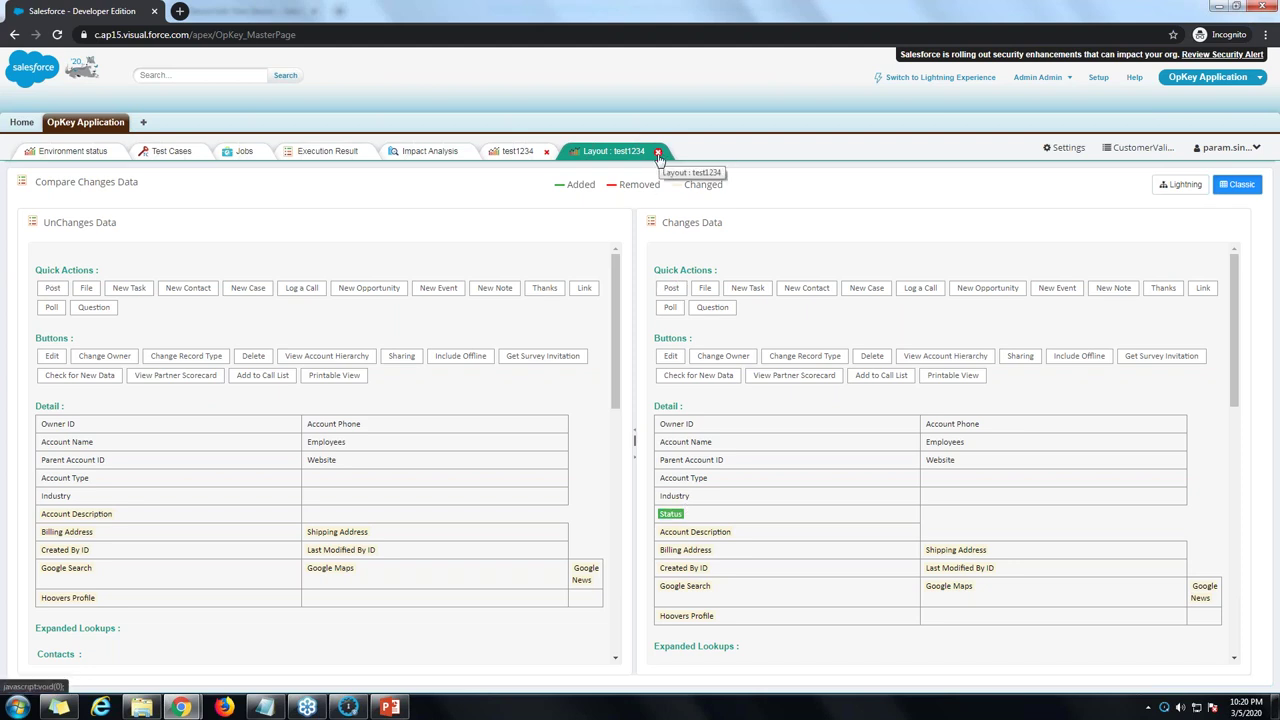
{"action": "left_click", "coordinate": [658, 153]}
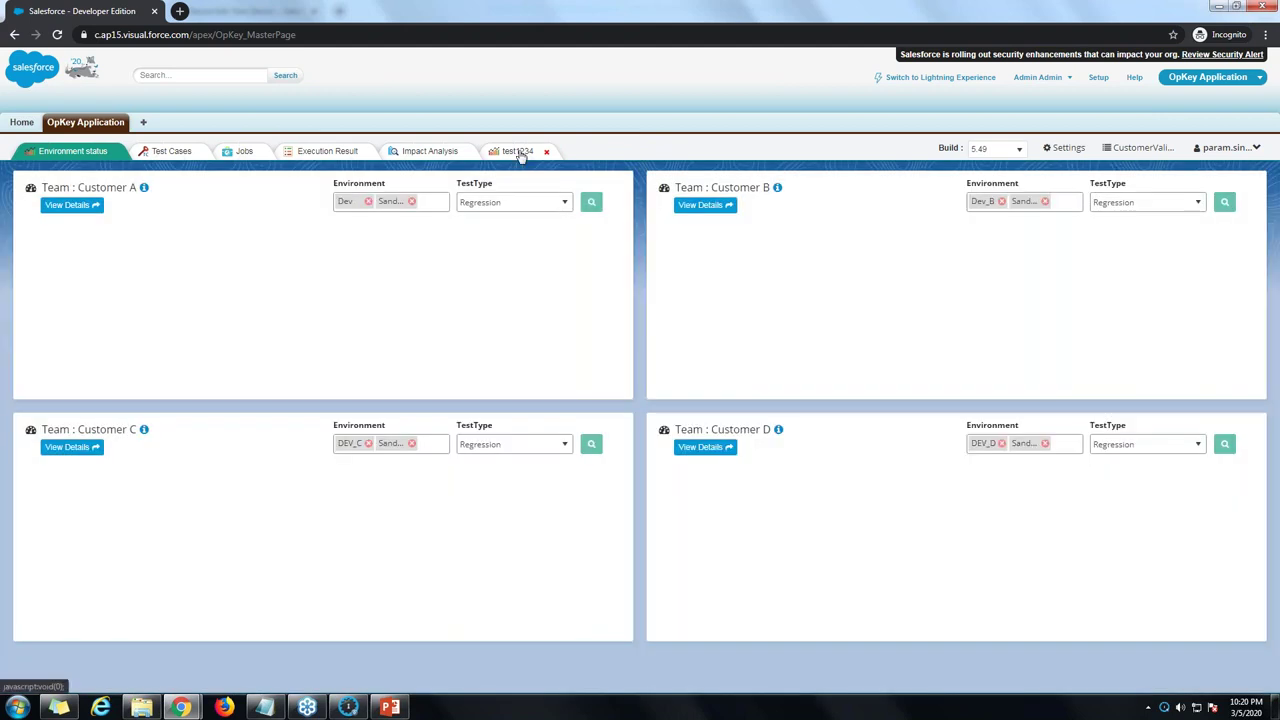
- Reopen the test1234 report in Detail view and review its ADDED and unchanged rows
{"action": "left_click", "coordinate": [520, 151]}
{"action": "left_click", "coordinate": [1226, 186]}
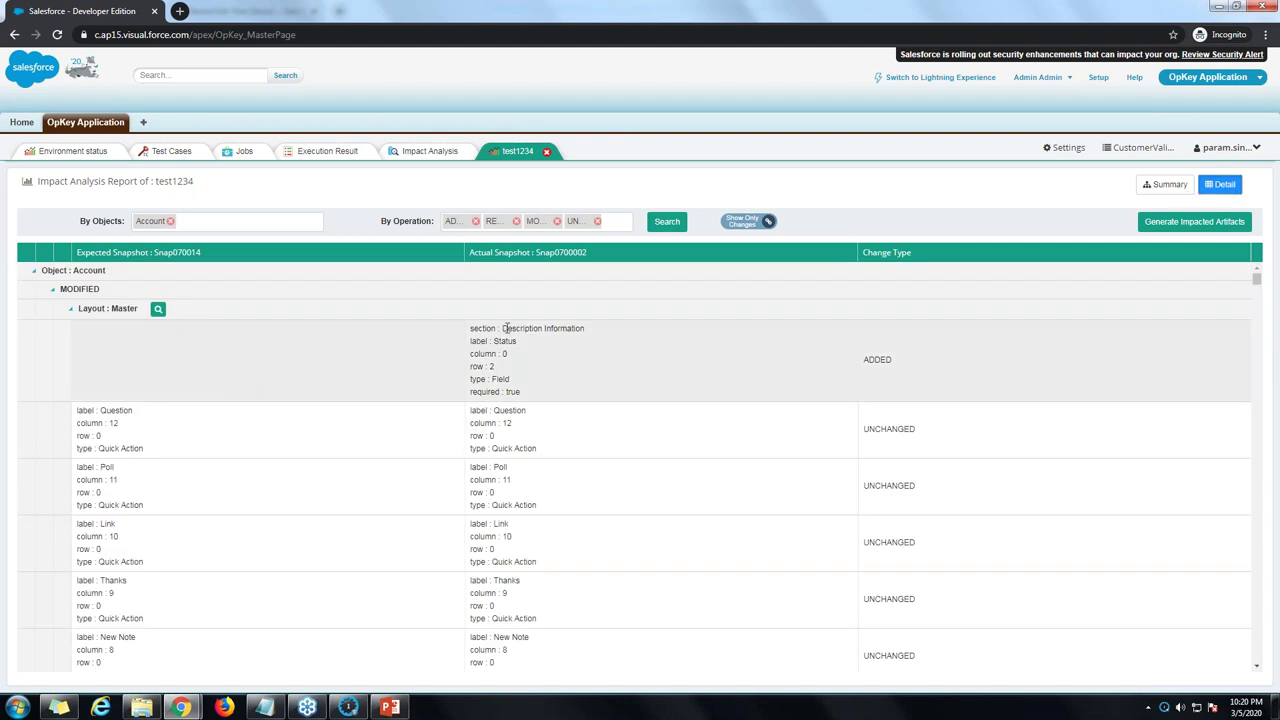
{"action": "left_click_drag", "start_coordinate": [505, 328], "coordinate": [518, 392]}
{"action": "left_click_drag", "start_coordinate": [888, 428], "coordinate": [895, 583]}
{"action": "left_click", "coordinate": [917, 624]}
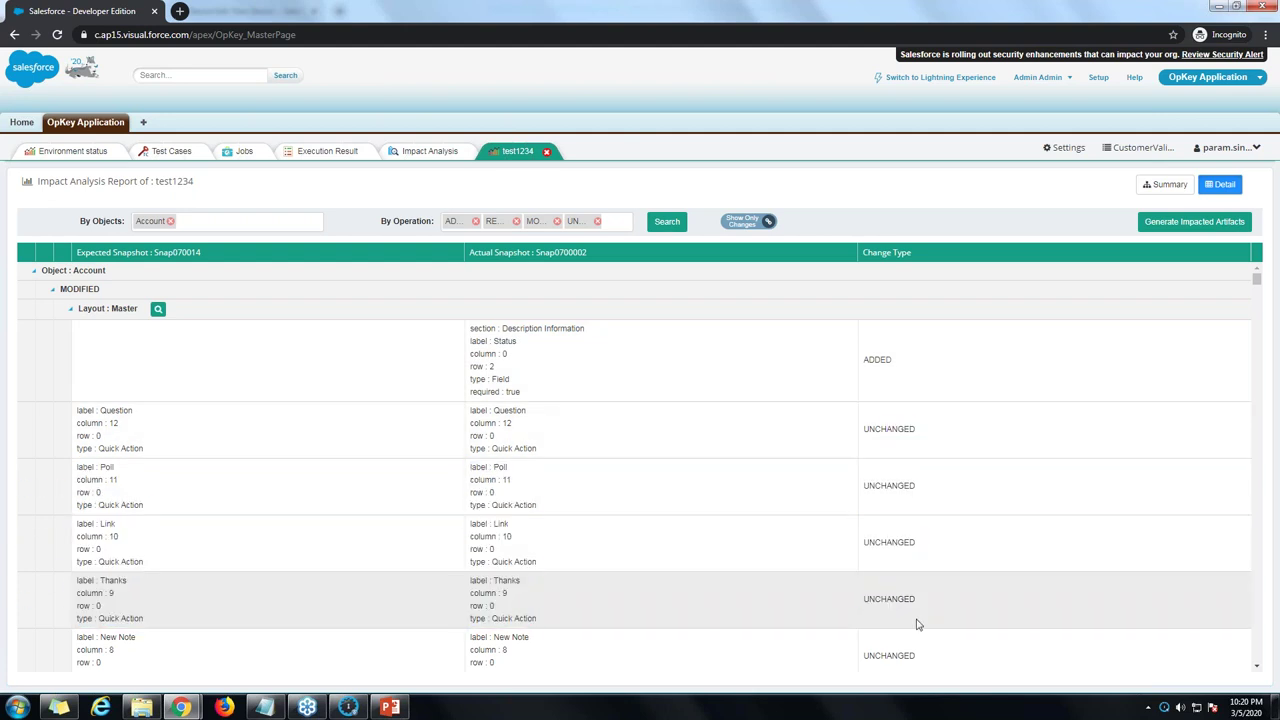
{"action": "scroll", "coordinate": [917, 624], "scroll_direction": "down", "scroll_amount": 5}
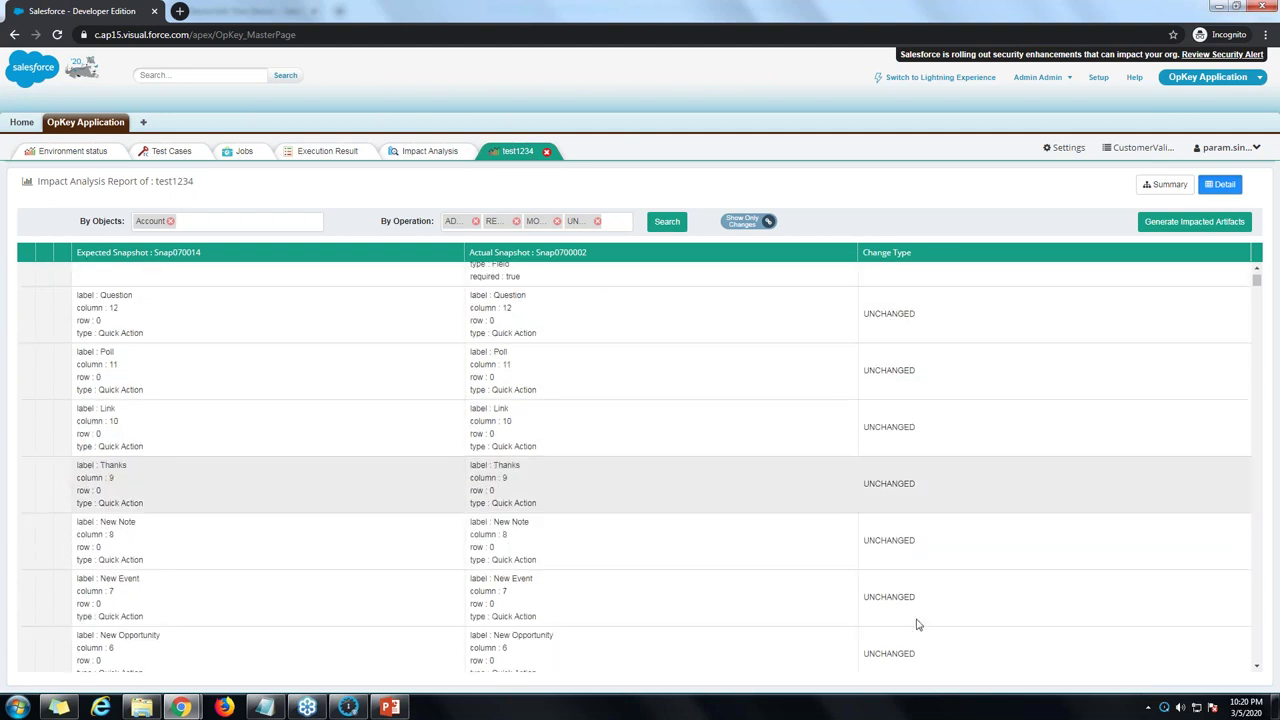
{"action": "scroll", "coordinate": [917, 624], "scroll_direction": "down", "scroll_amount": 6}
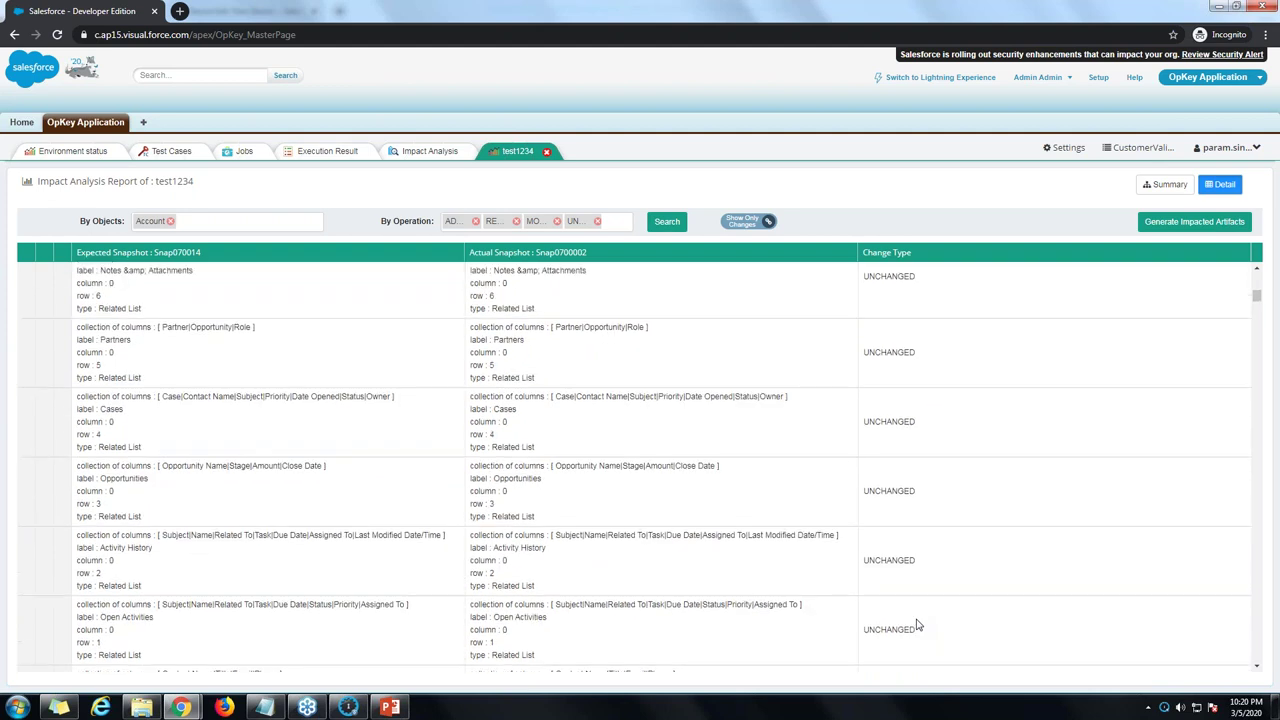
{"action": "scroll", "coordinate": [917, 624], "scroll_direction": "up", "scroll_amount": 12}
- Inspect the ADDED Status row's details, then generate the impacted artifacts
{"action": "left_click_drag", "start_coordinate": [909, 360], "coordinate": [476, 339]}
{"action": "left_click", "coordinate": [451, 353]}
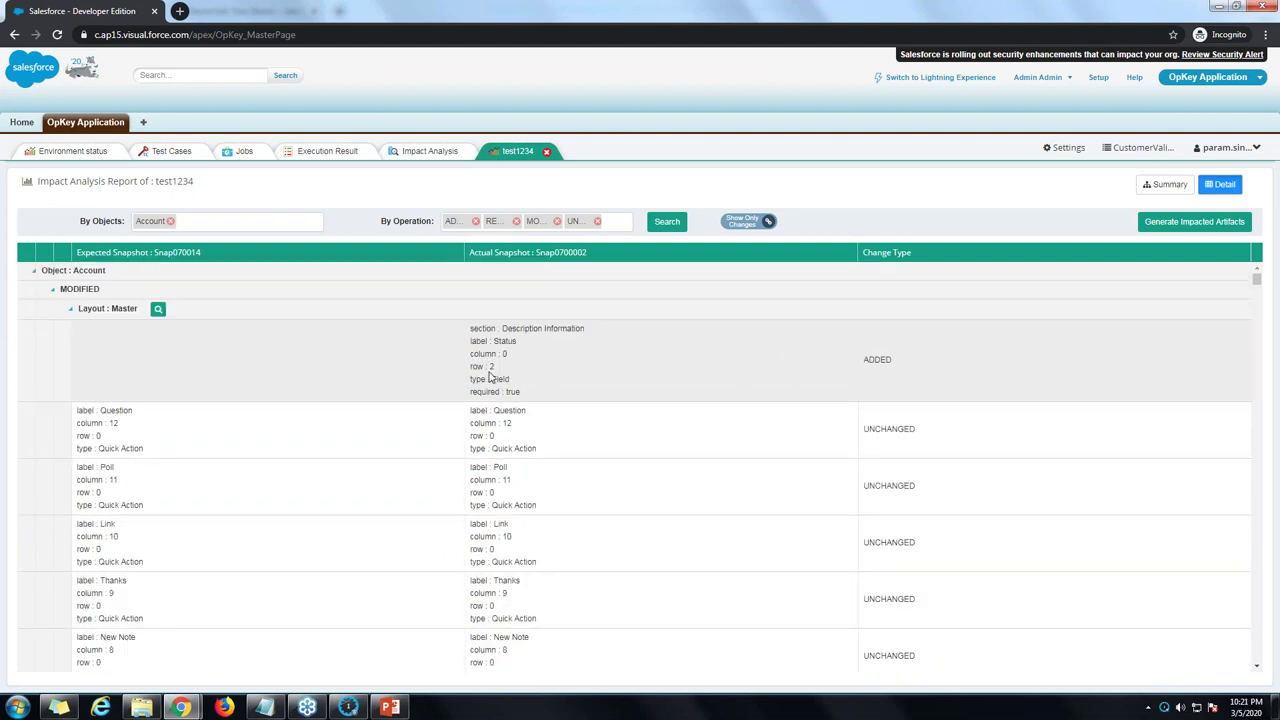
{"action": "mouse_move", "coordinate": [478, 330]}
{"action": "left_mouse_down"}
{"action": "mouse_move", "coordinate": [506, 394]}
{"action": "mouse_move", "coordinate": [553, 397]}
{"action": "mouse_move", "coordinate": [522, 395]}
{"action": "mouse_move", "coordinate": [505, 355]}
{"action": "mouse_move", "coordinate": [470, 333]}
{"action": "left_mouse_up"}
{"action": "left_click", "coordinate": [525, 366]}
{"action": "mouse_move", "coordinate": [481, 357]}
{"action": "left_mouse_down"}
{"action": "mouse_move", "coordinate": [497, 368]}
{"action": "mouse_move", "coordinate": [505, 356]}
{"action": "left_mouse_up"}
{"action": "left_click", "coordinate": [481, 355]}
{"action": "left_click", "coordinate": [517, 377]}
{"action": "left_click_drag", "start_coordinate": [520, 391], "coordinate": [464, 398]}
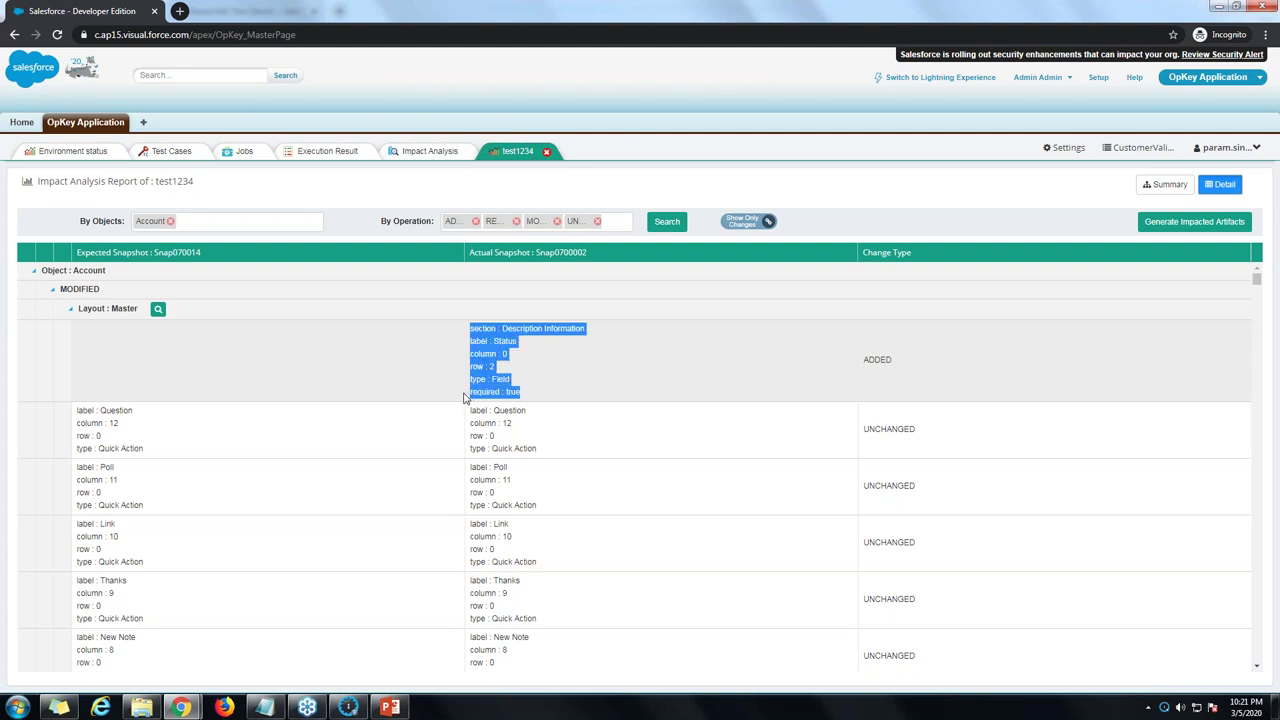
{"action": "left_click", "coordinate": [552, 398]}
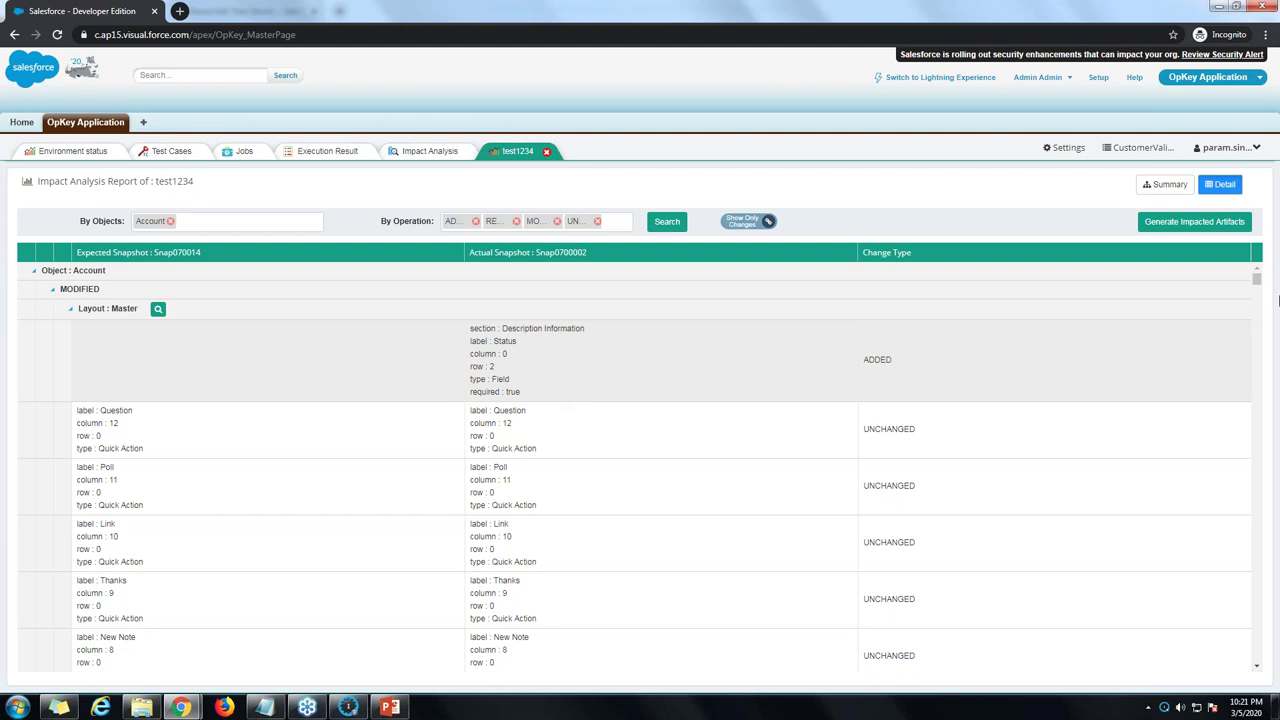
{"action": "left_click", "coordinate": [1201, 224]}
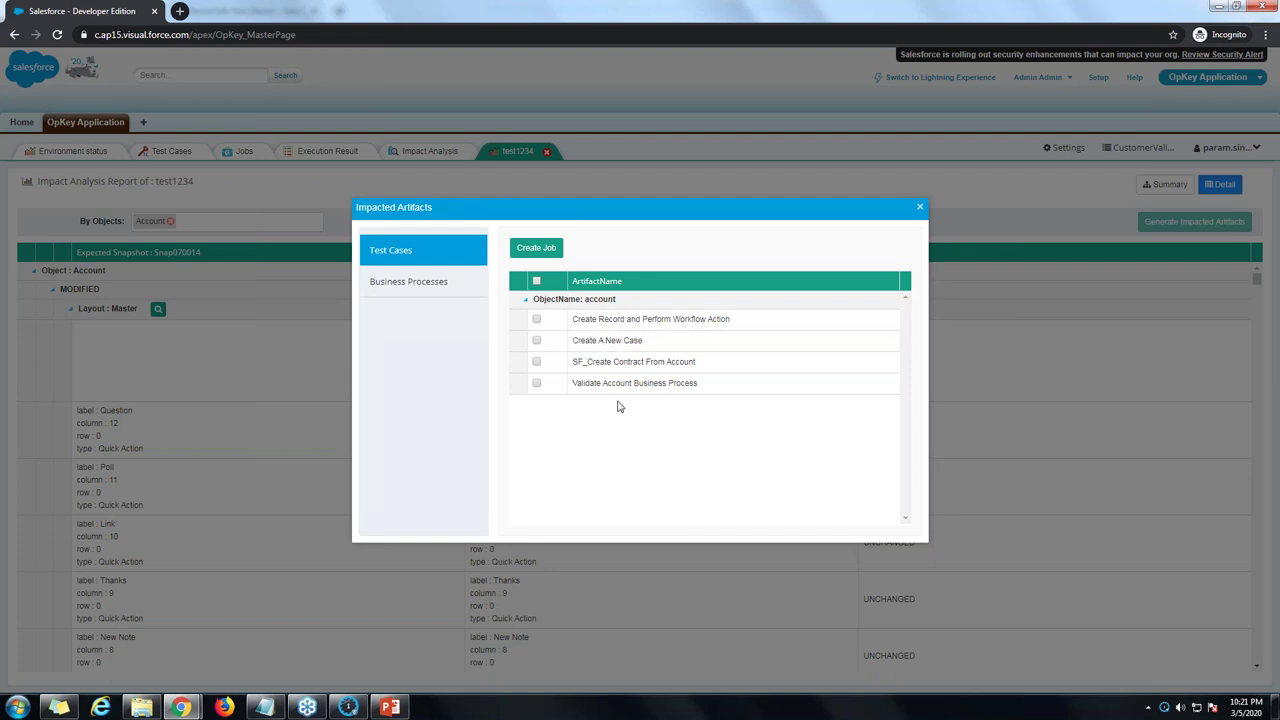
- Select all four impacted Account test cases, close the dialog and switch to PowerPoint
{"action": "left_click", "coordinate": [427, 288]}
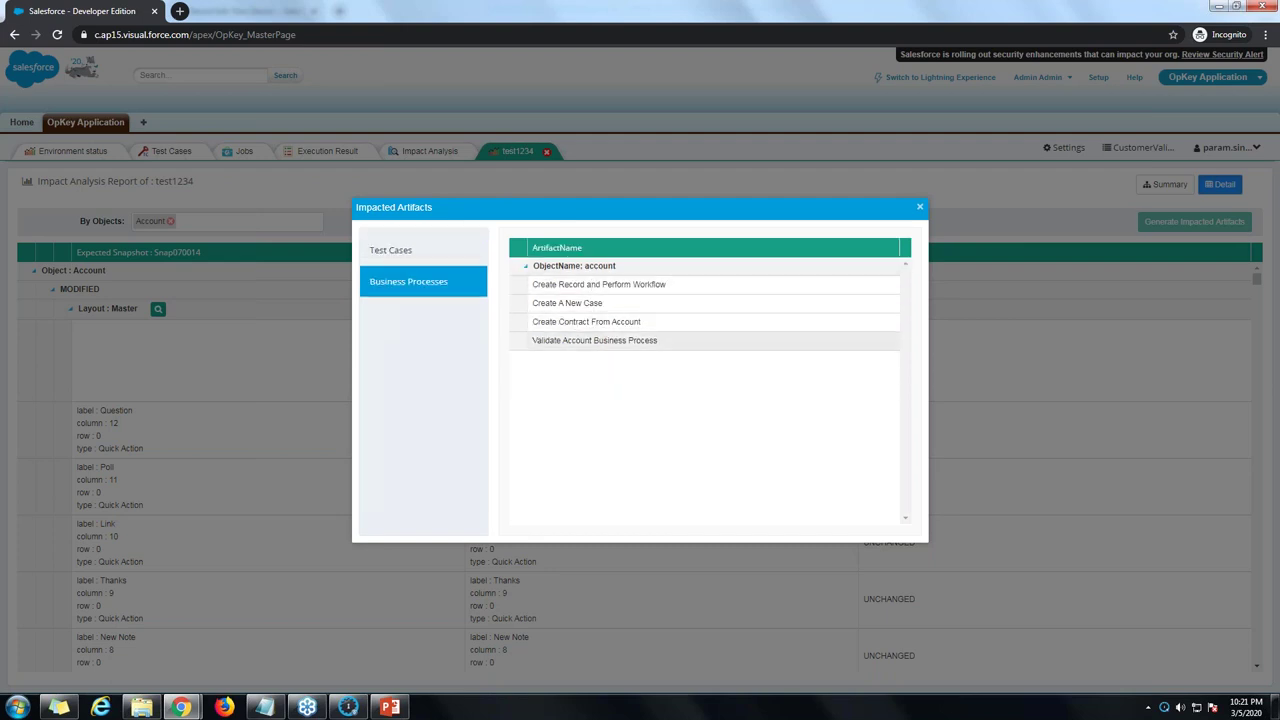
{"action": "left_click", "coordinate": [416, 258]}
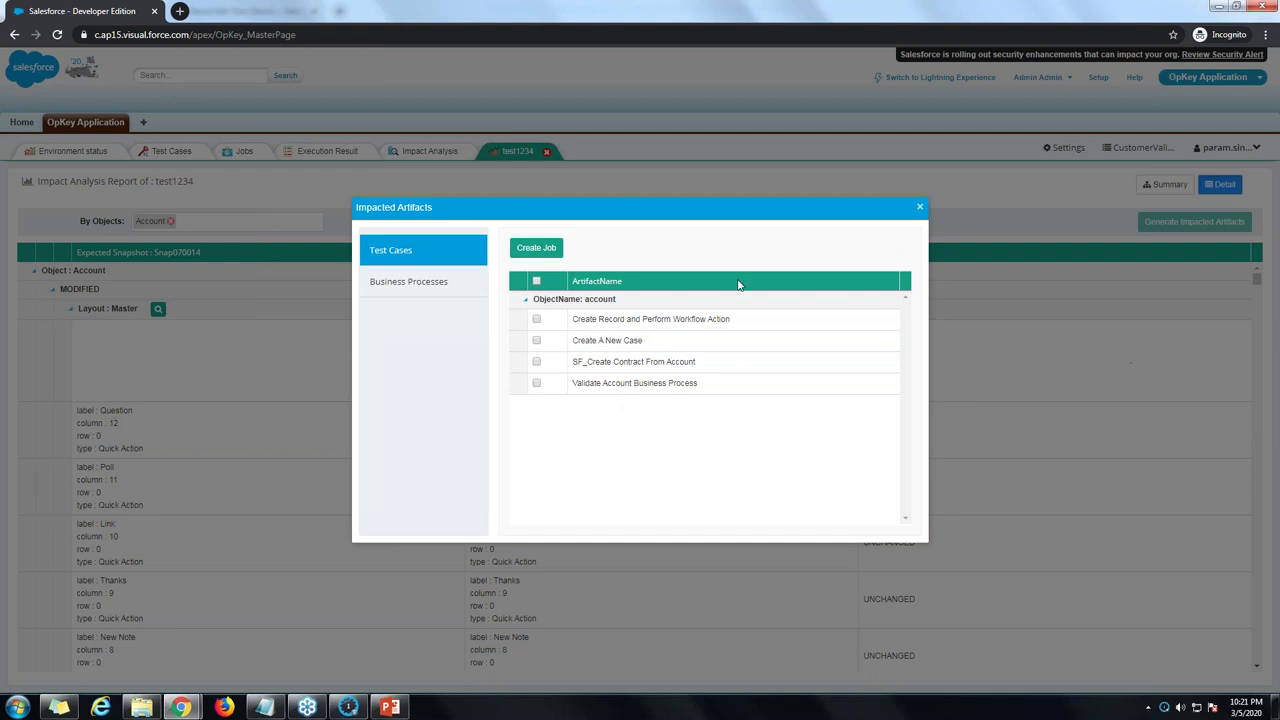
{"action": "left_click", "coordinate": [536, 282]}
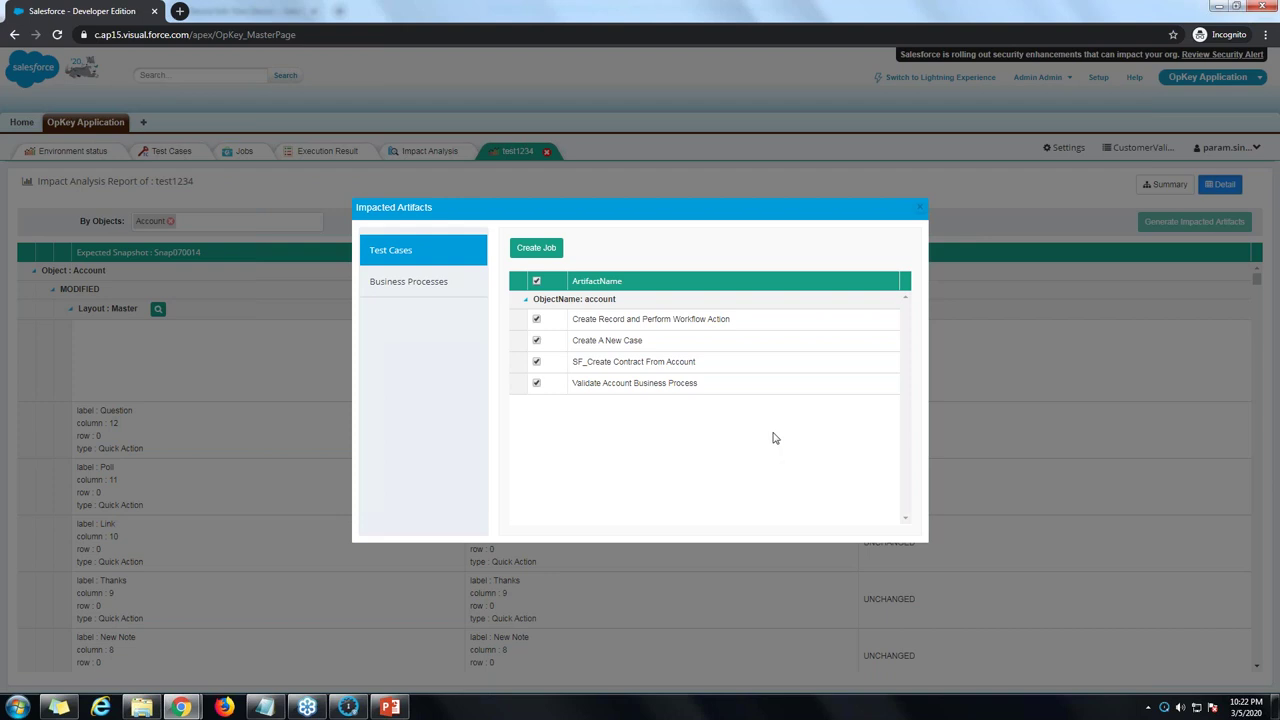
{"action": "left_click", "coordinate": [920, 209]}
{"action": "left_click", "coordinate": [391, 708]}
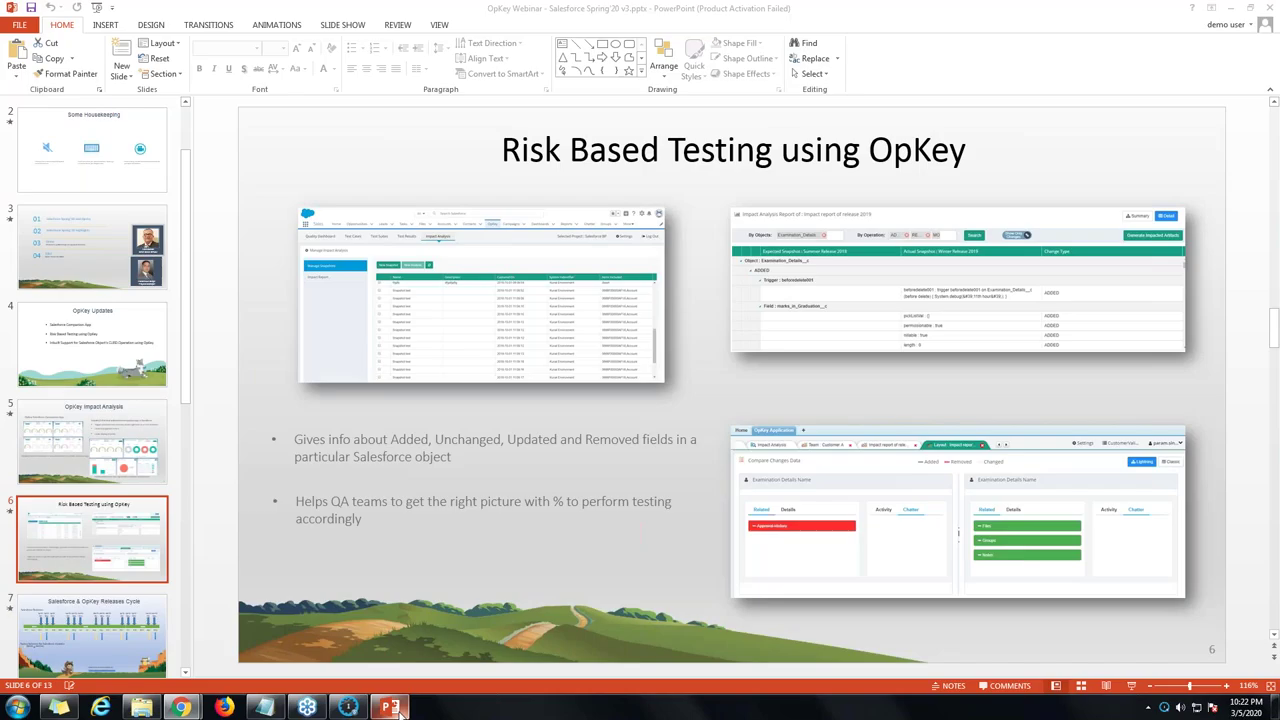
- Start a full-screen slide show from slide 7, 'Salesforce & OpKey Releases Cycle'
{"action": "left_click", "coordinate": [113, 643]}
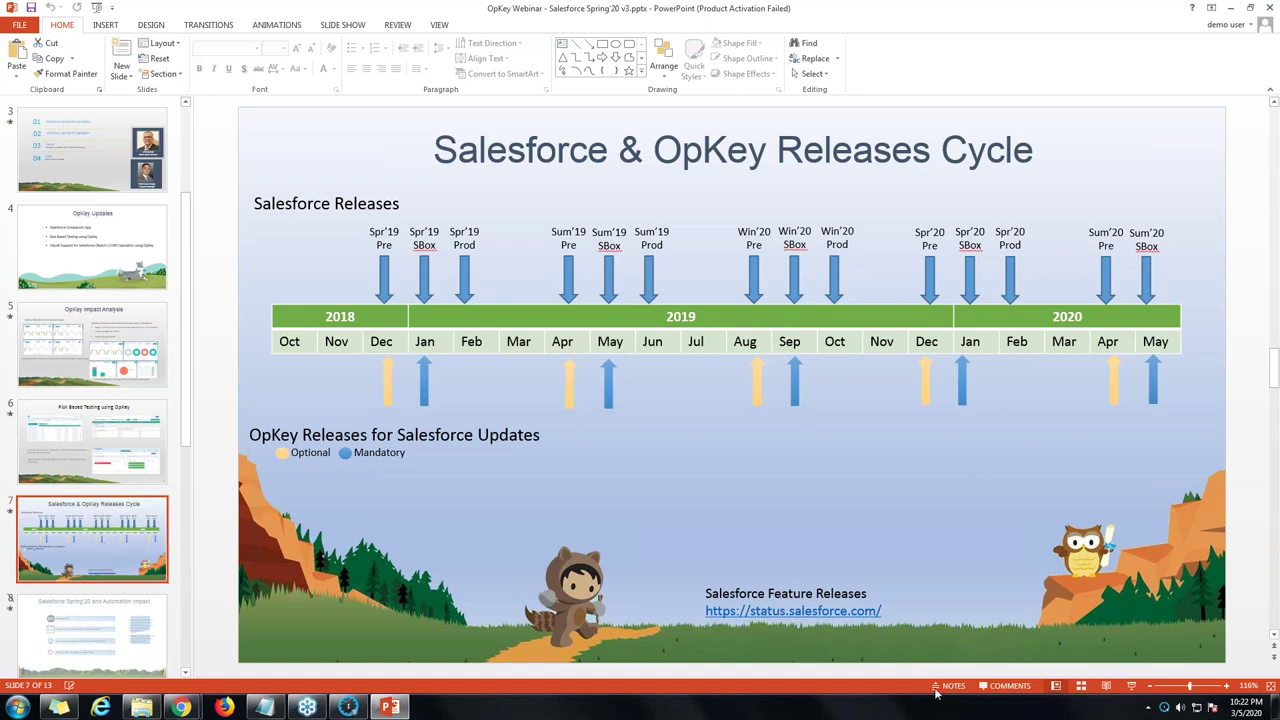
{"action": "left_click", "coordinate": [1131, 687]}
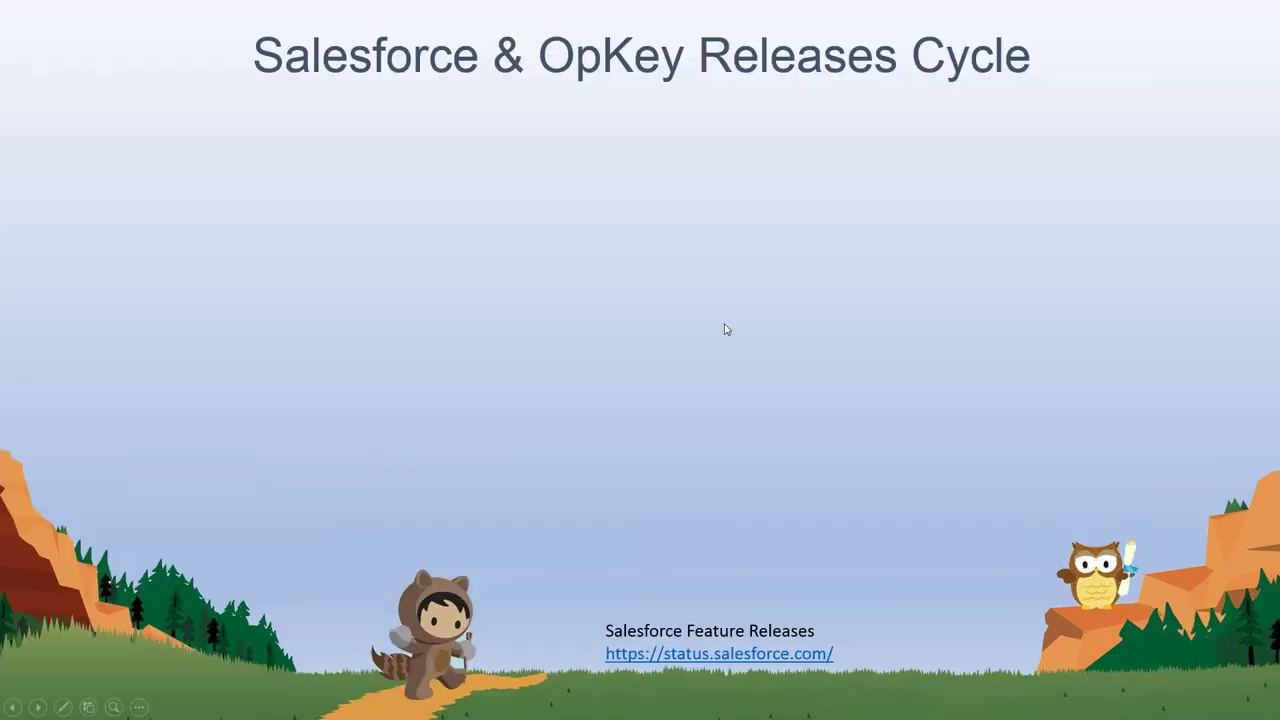